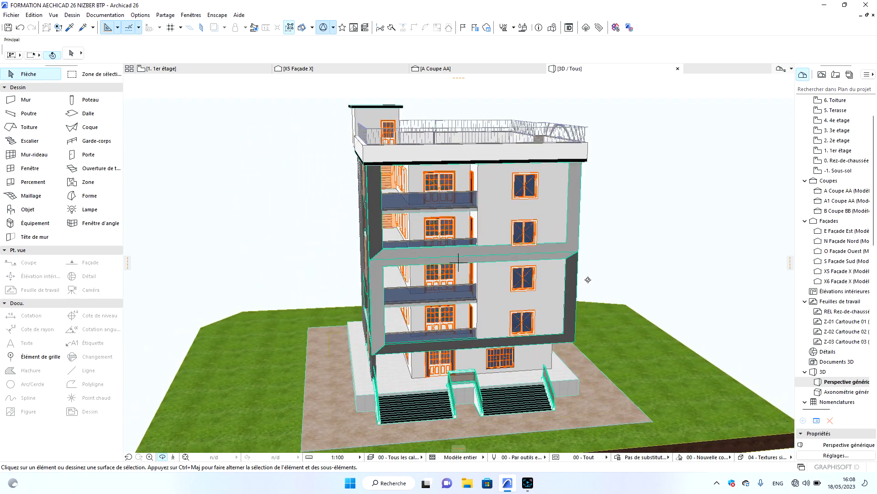
Examine the building's facades, balconies, staircase side and roof terrace from several angles in the 3D perspective.
scroll(589, 279, "up", 3)
left_click_drag(604, 327, 357, 313)
scroll(341, 316, "down", 5)
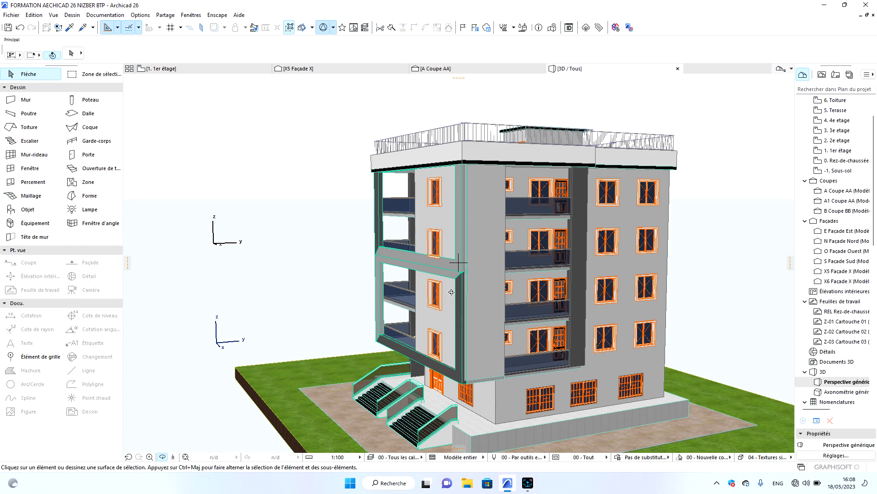
left_click_drag(418, 320, 568, 327)
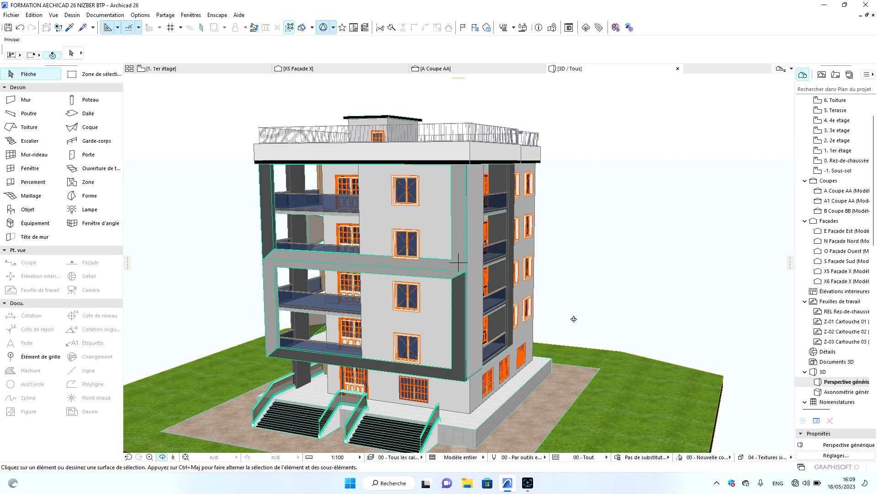
left_click_drag(325, 318, 555, 321)
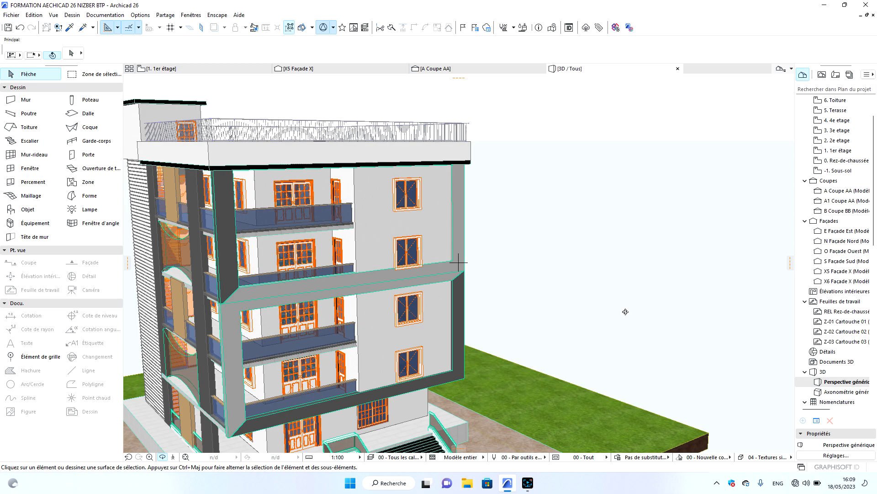
scroll(679, 303, "down", 3)
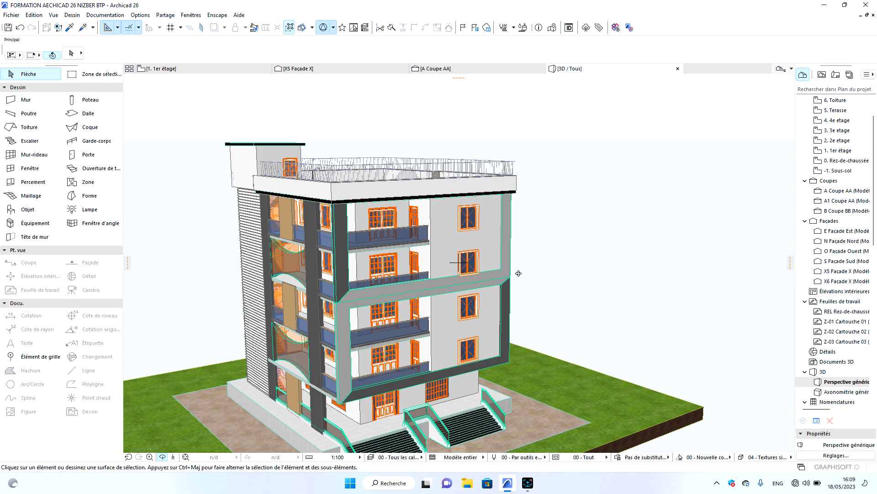
left_click_drag(393, 191, 370, 222)
left_click_drag(516, 314, 441, 316)
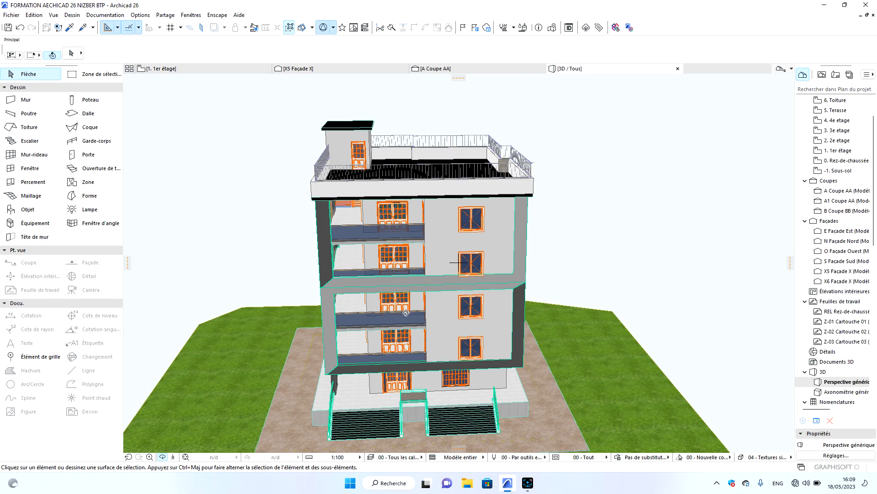
left_click_drag(369, 303, 516, 266)
left_click_drag(574, 261, 363, 284)
left_click_drag(394, 225, 401, 200)
scroll(397, 220, "up", 8)
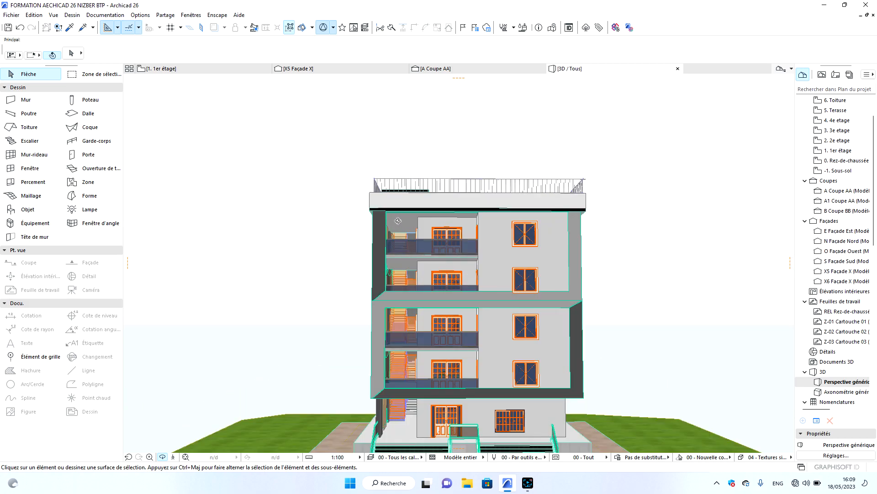
left_click_drag(399, 217, 386, 233)
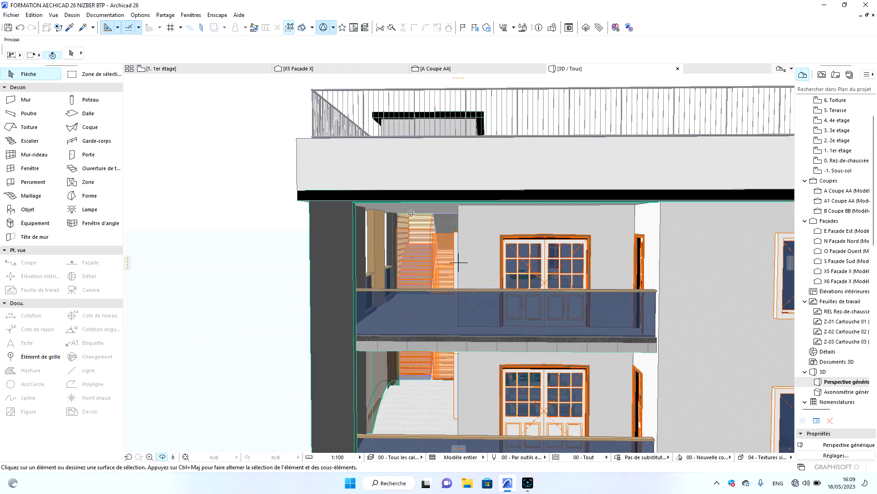
left_click_drag(356, 246, 514, 268)
scroll(439, 233, "down", 2)
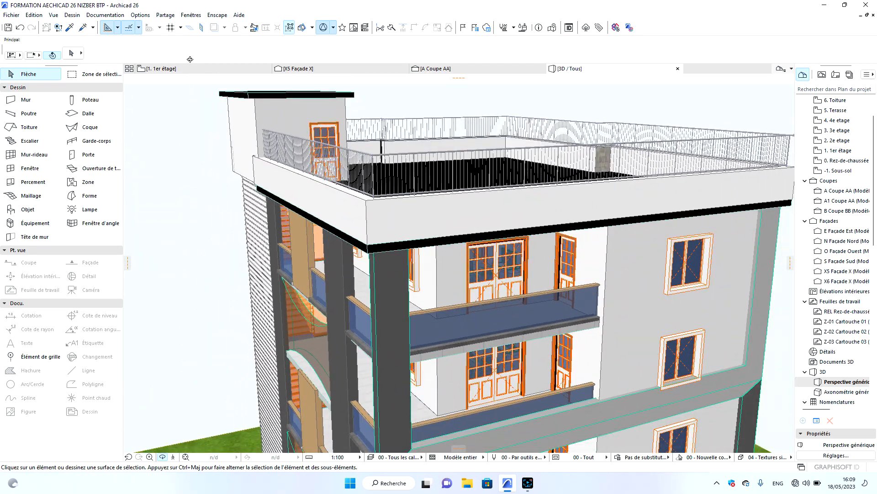
Check the ground-floor plan (Rez-de-chaussée) and open the 1er étage floor plan.
left_click(163, 69)
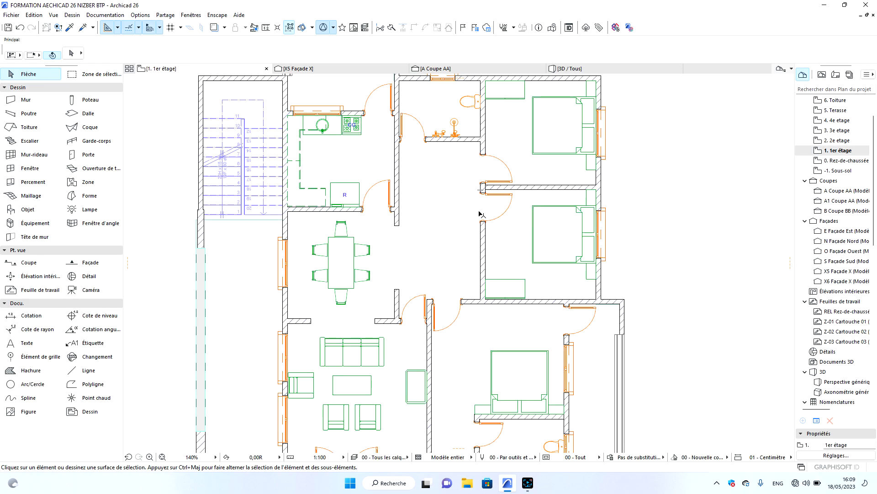
scroll(583, 247, "down", 4)
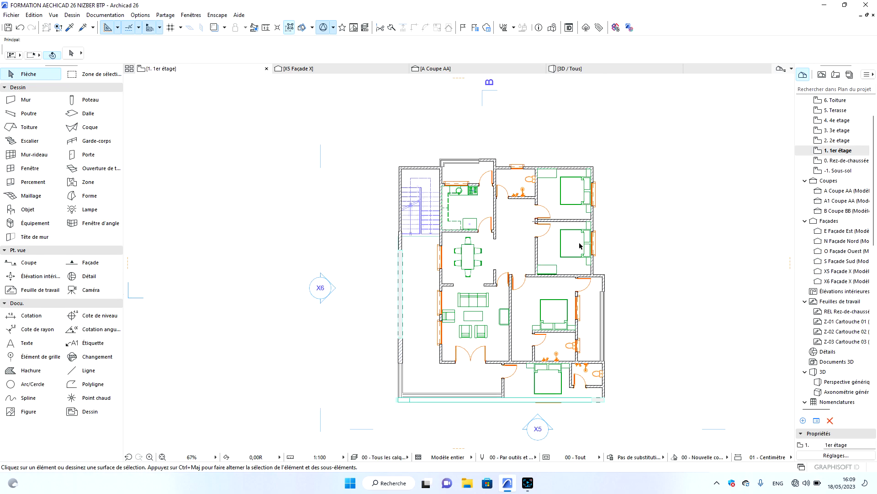
double_click(837, 161)
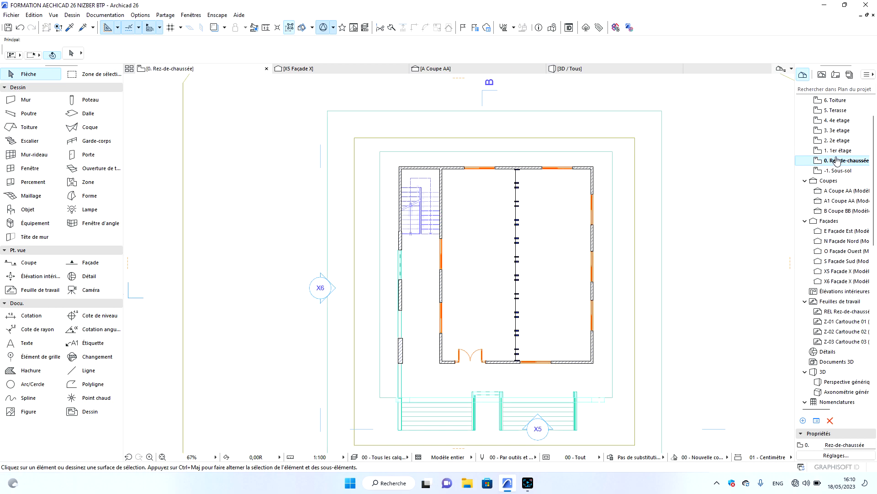
left_click(837, 150)
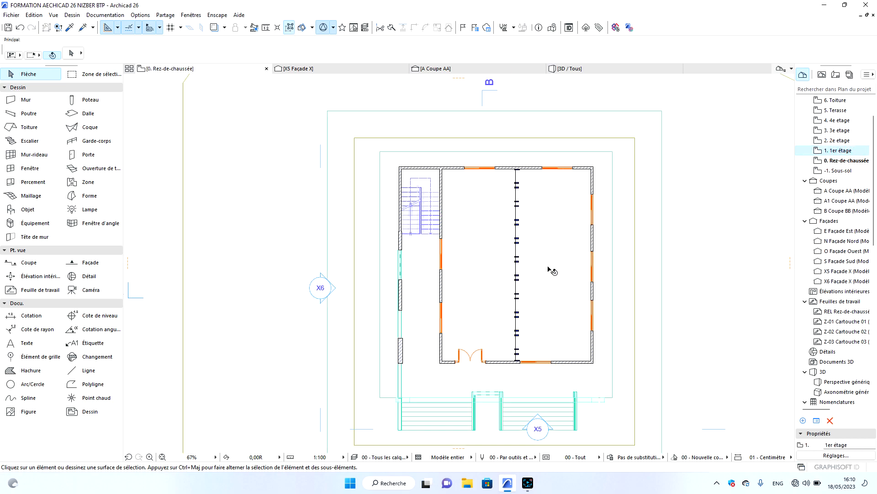
double_click(840, 151)
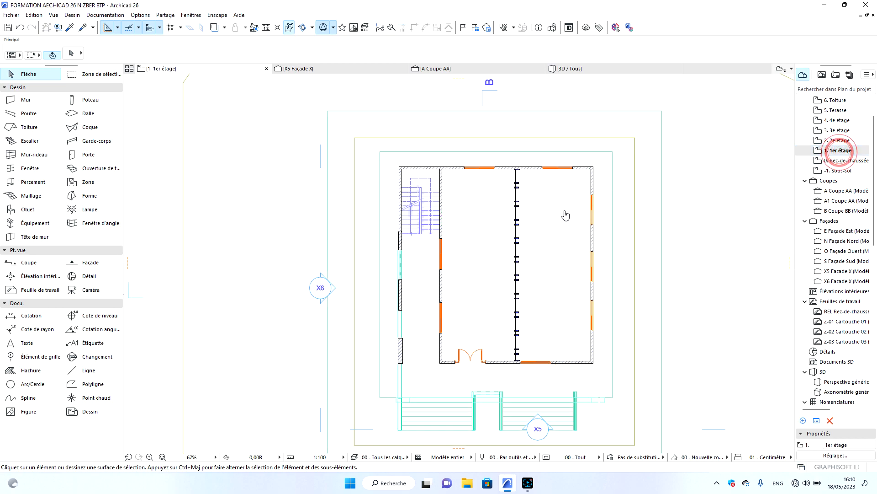
scroll(510, 224, "down", 3)
scroll(505, 230, "up", 4)
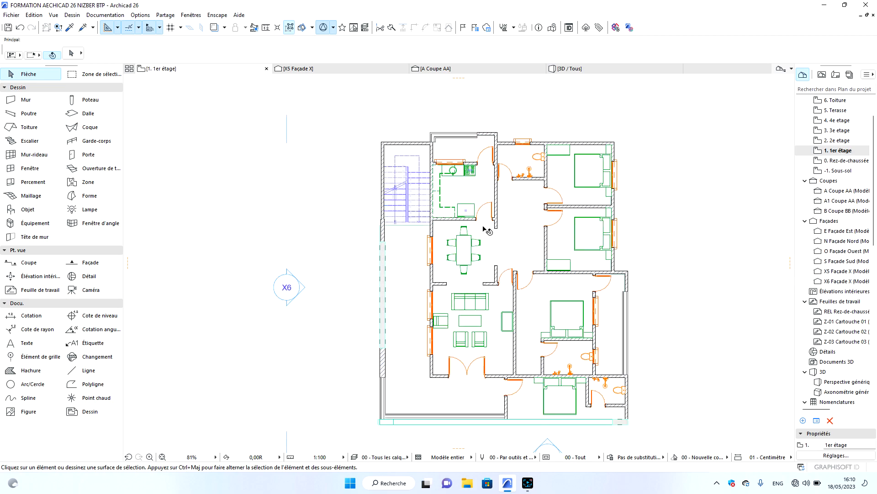
Choose Plafonnier 01 26 from the Lampes Intérieures 26 library folder as the default lamp.
left_click(95, 206)
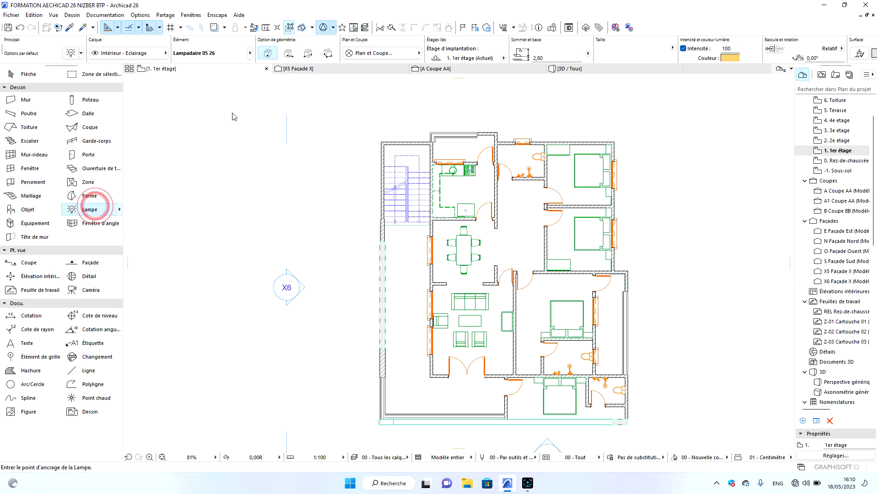
key("ctrl+t")
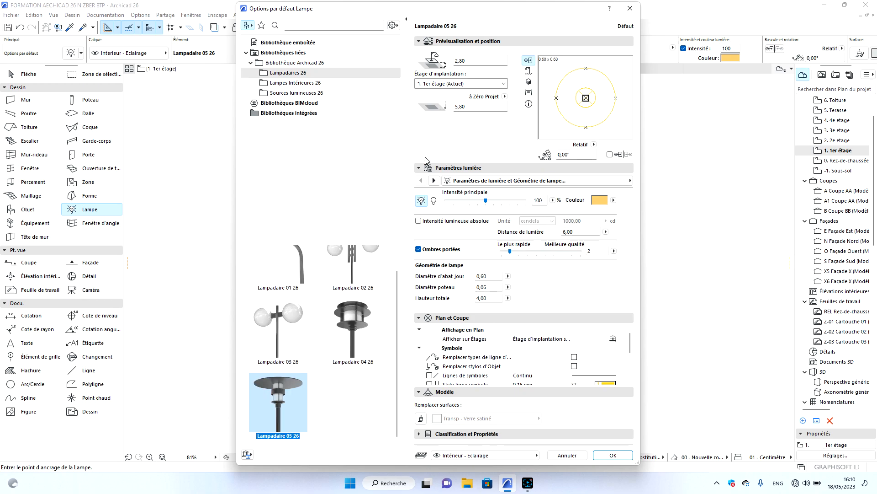
scroll(316, 308, "up", 1)
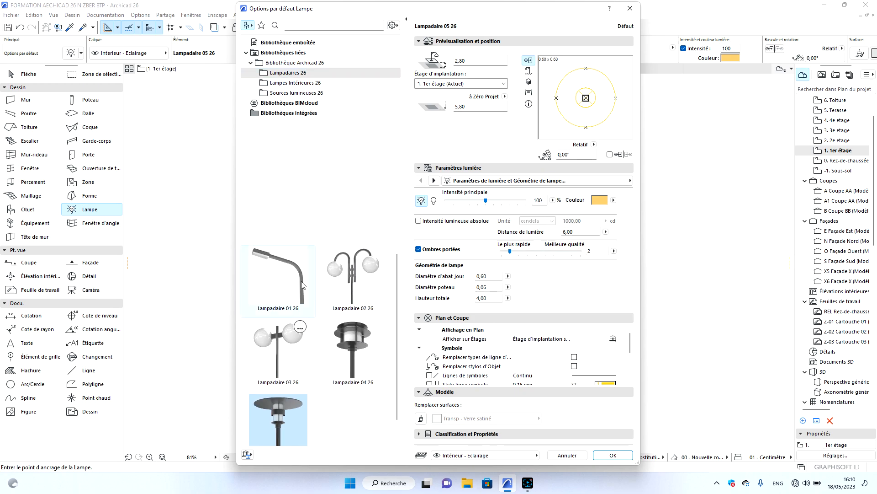
left_click(313, 84)
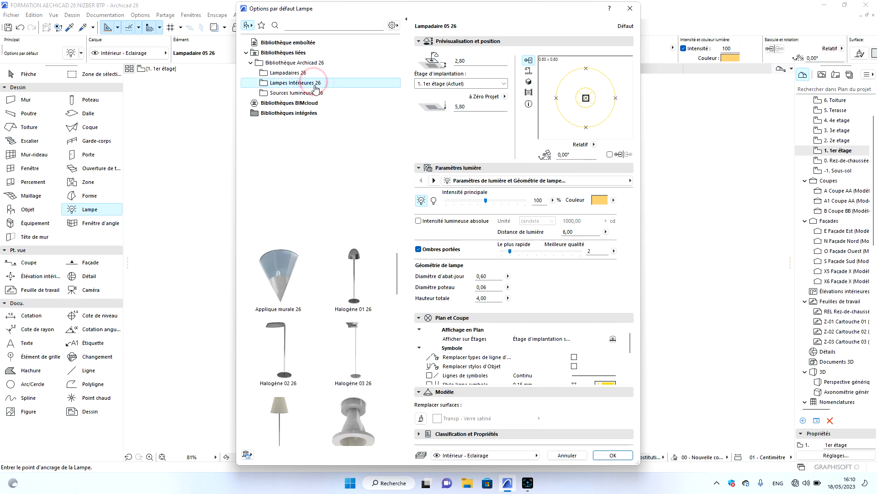
scroll(333, 298, "down", 1)
scroll(333, 299, "down", 8)
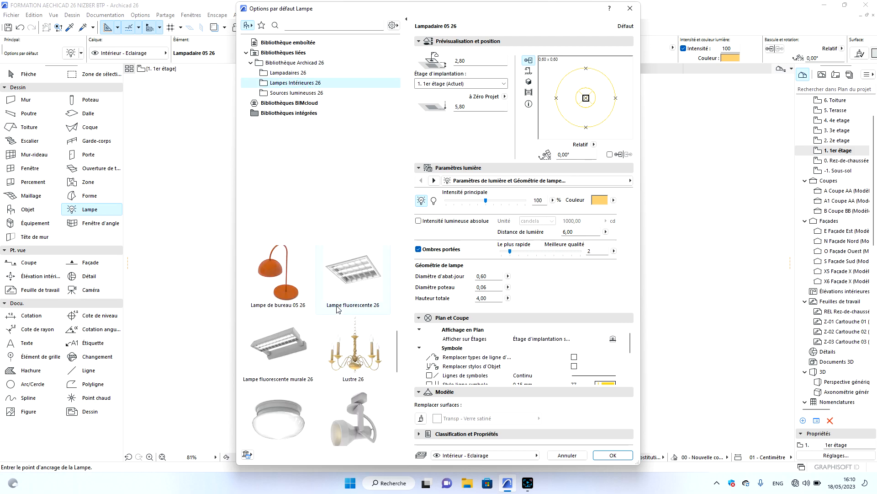
scroll(300, 290, "up", 3)
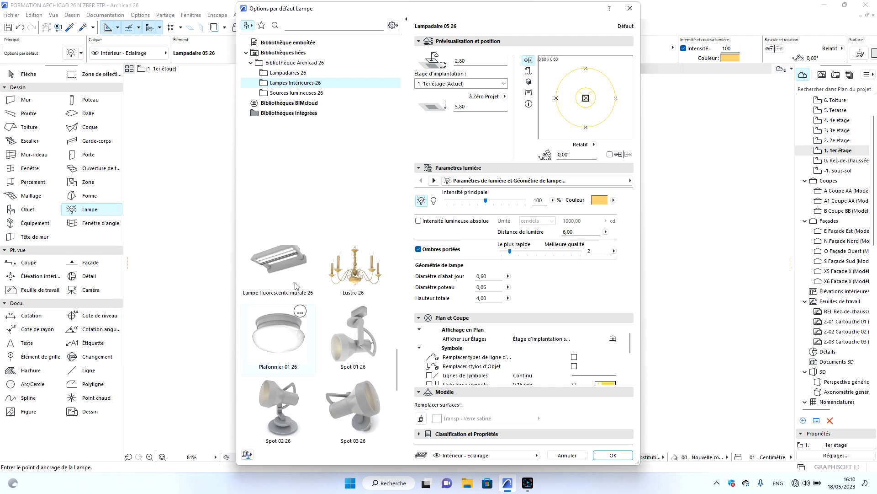
left_click(288, 327)
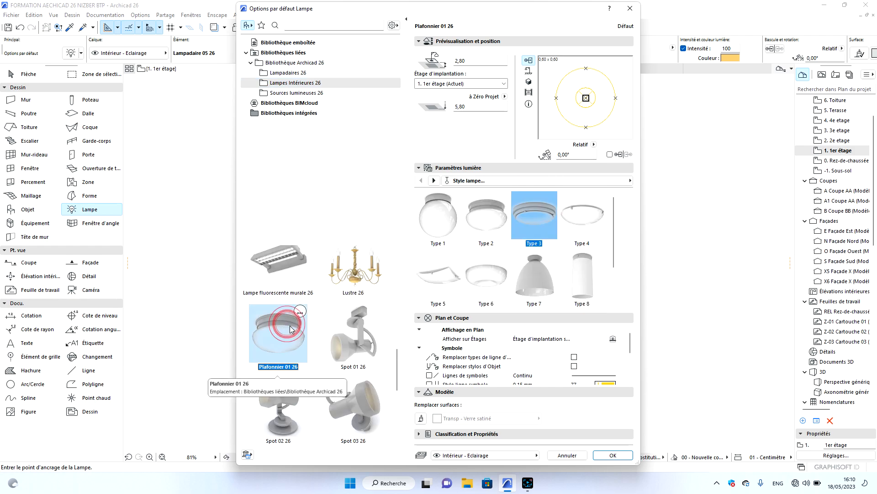
Set the ceiling lamp's style to Type 2 with an elevation of 2,80 above the storey and apply the settings.
left_click(487, 222)
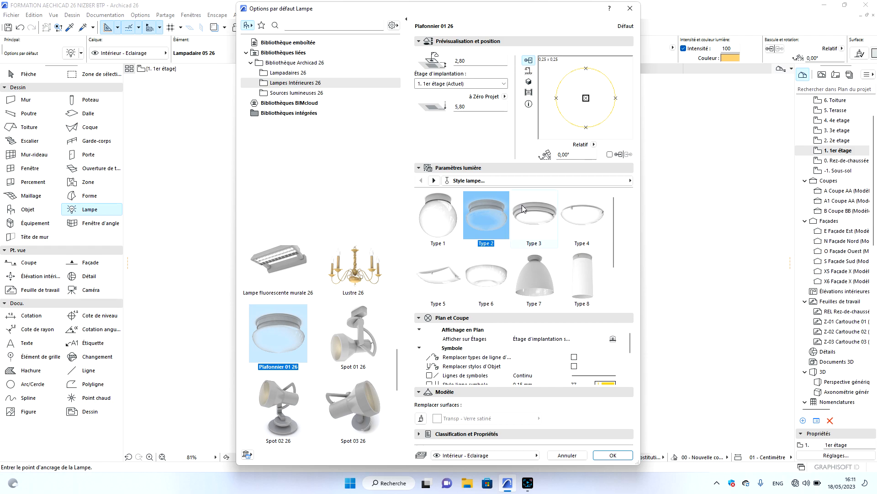
left_click(471, 60)
left_click(613, 456)
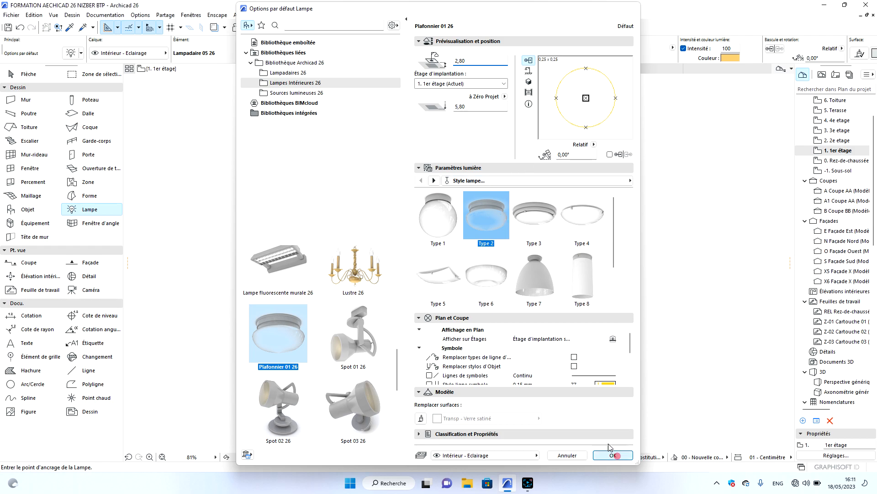
Place two ceiling lamps in the kitchen, one beside the west counter and one near the opposite wall.
scroll(461, 153, "up", 2)
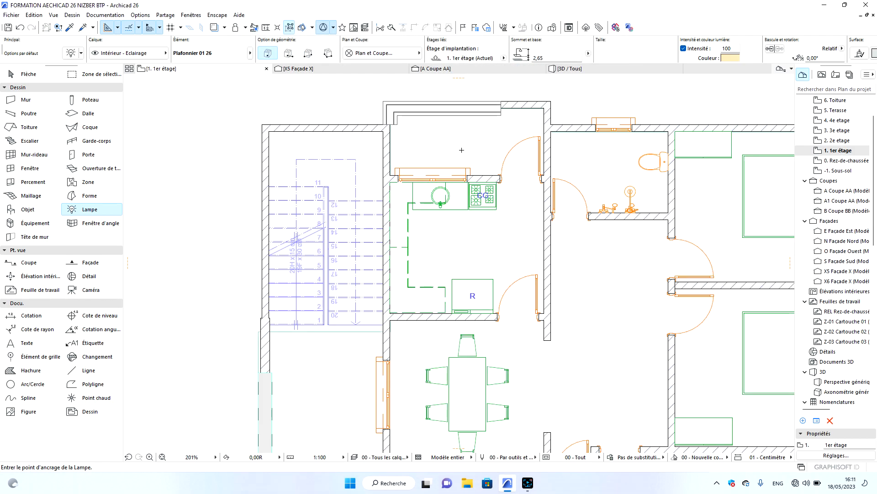
scroll(473, 150, "up", 4)
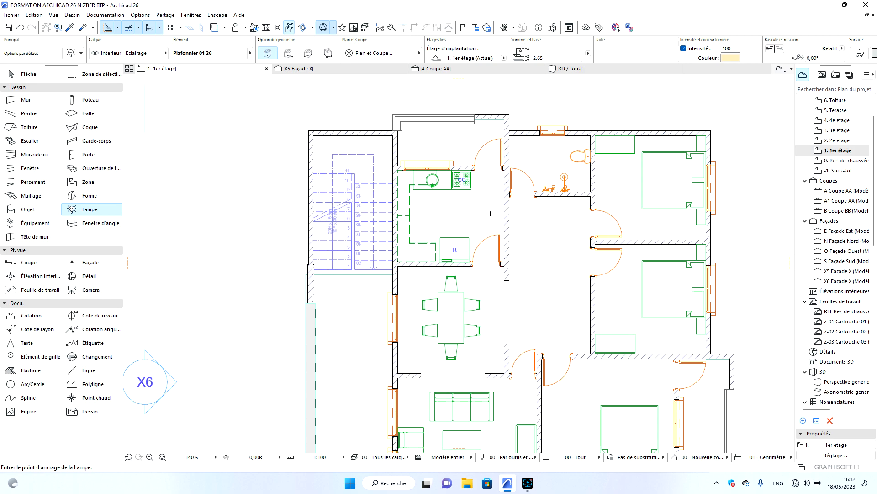
left_click(414, 211)
left_click(492, 212)
scroll(440, 215, "up", 2)
key("Escape")
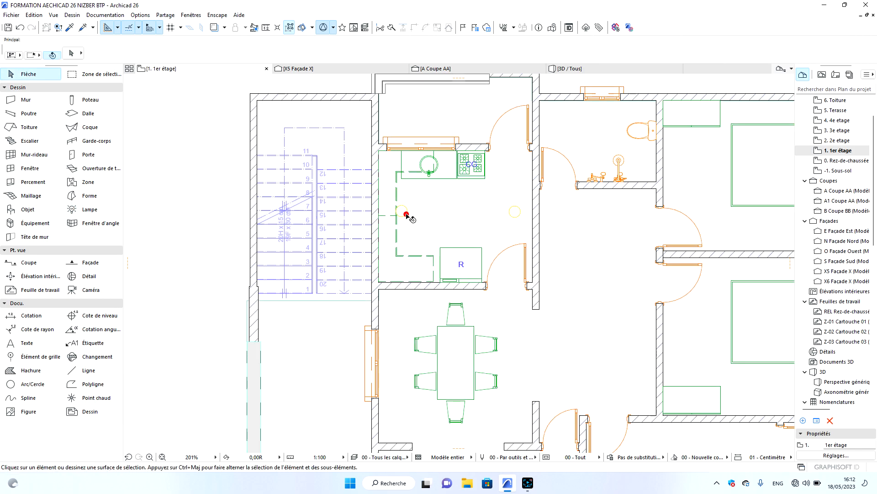
Delete the kitchen ceiling lamp near the east wall, keeping the one beside the counter.
left_click(406, 214)
key("Escape")
left_click(517, 218)
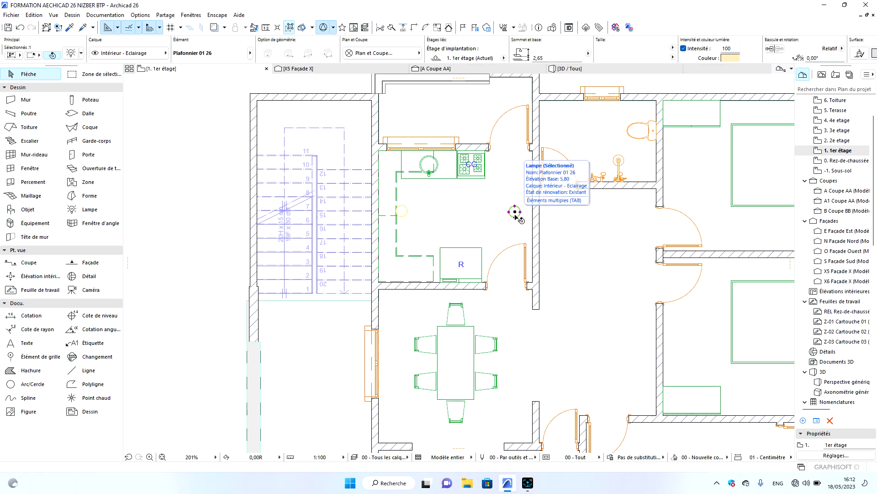
key("Delete")
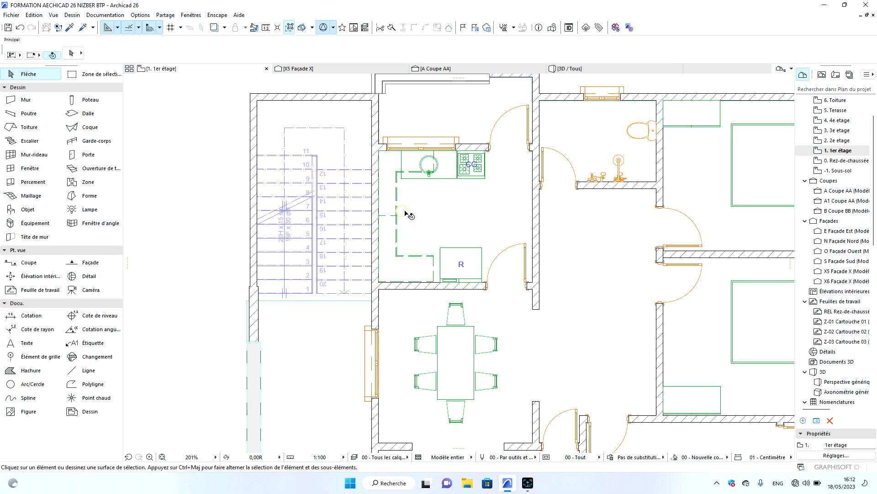
Copy the counter-side ceiling lamp horizontally across the kitchen to a point near the east wall.
left_click(404, 212)
right_click(401, 211)
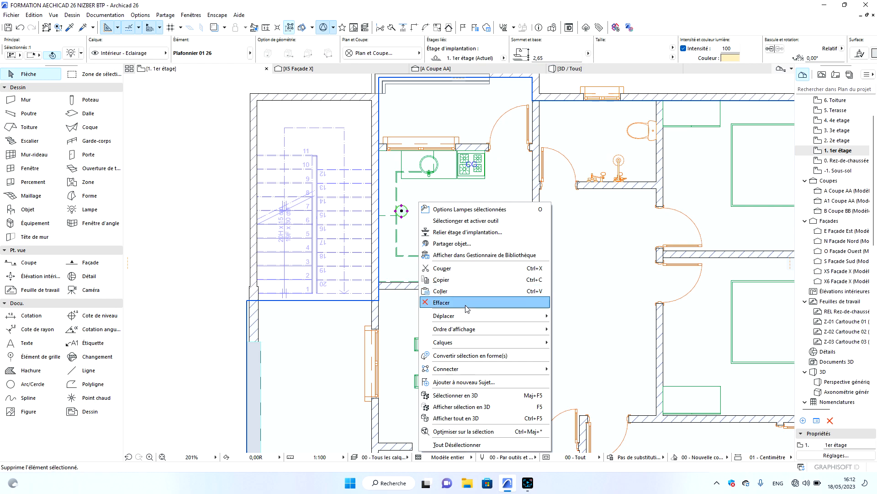
mouse_move(466, 315)
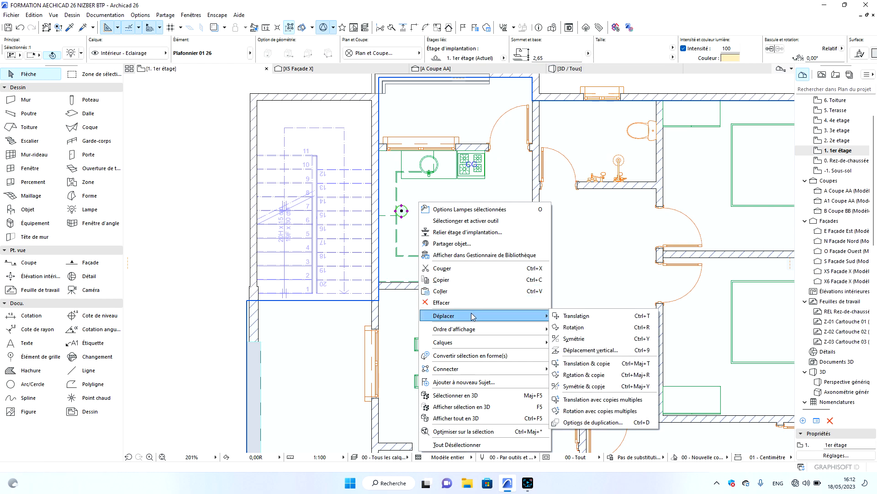
left_click(590, 363)
left_click(402, 211)
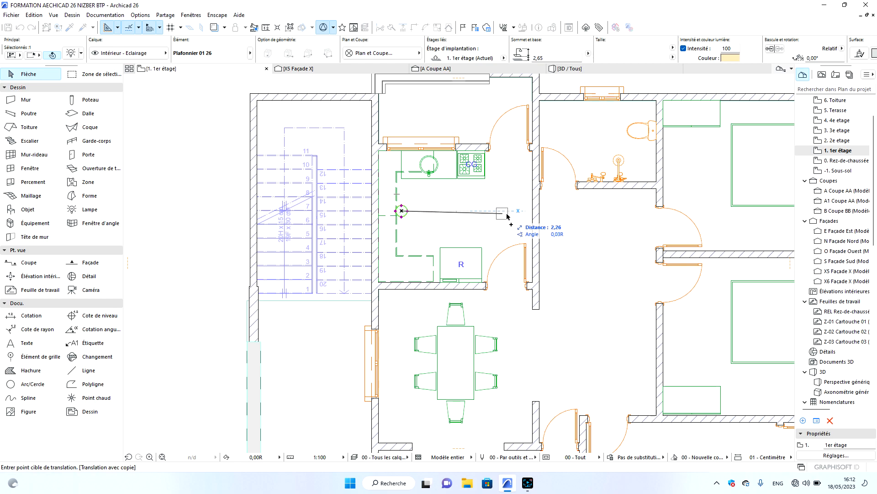
left_click(526, 212)
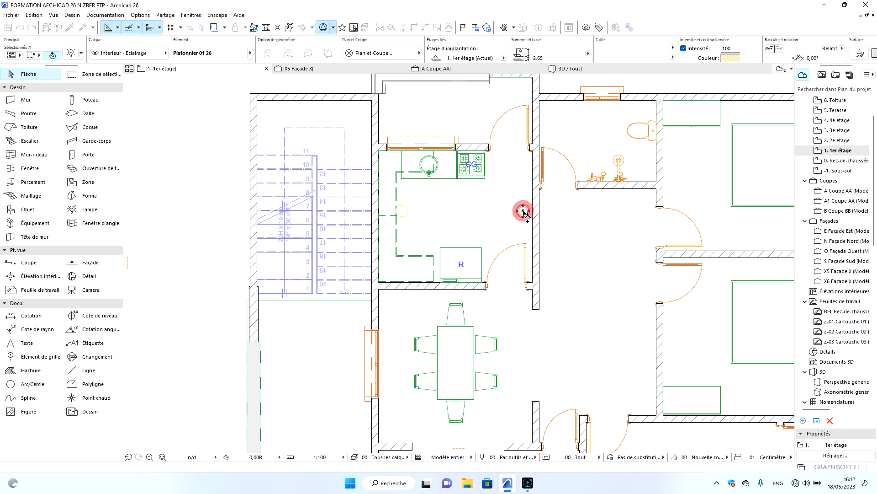
Translate with multiple copies both kitchen ceiling lamps, placing the first pair about 2,18 straight up the plan in the balcony above the kitchen.
left_click(402, 211, "shift")
right_click(426, 205)
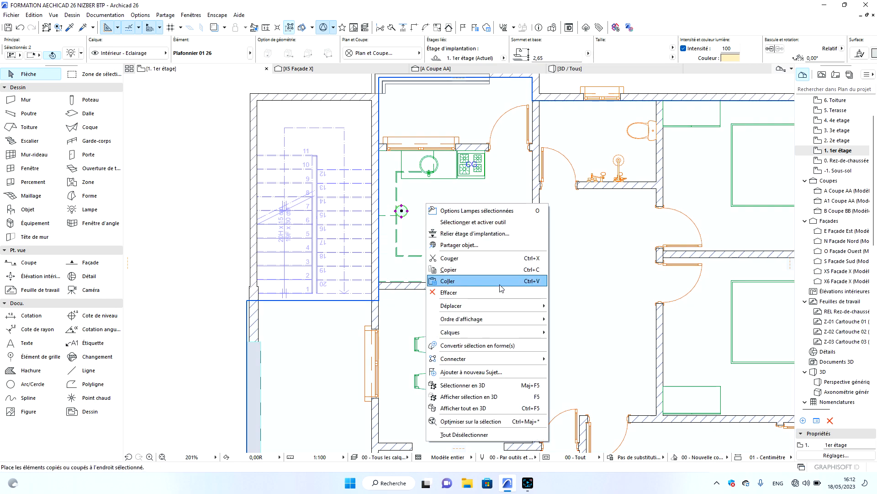
mouse_move(480, 305)
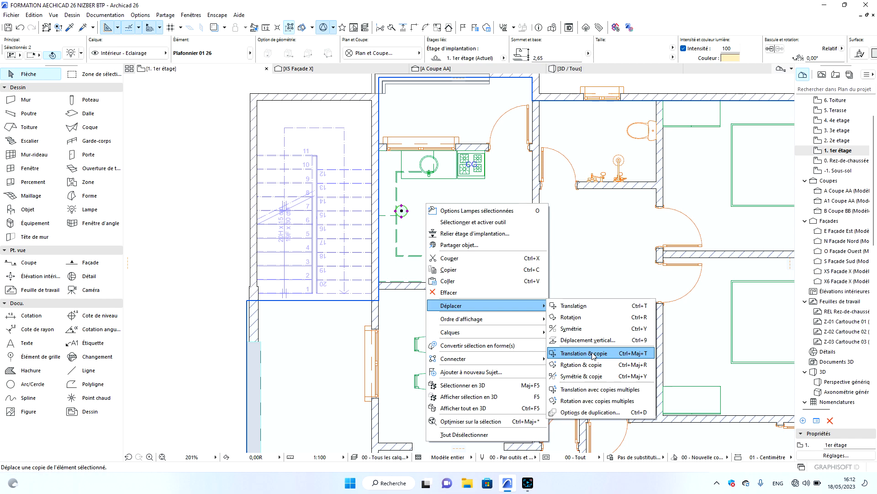
left_click(600, 389)
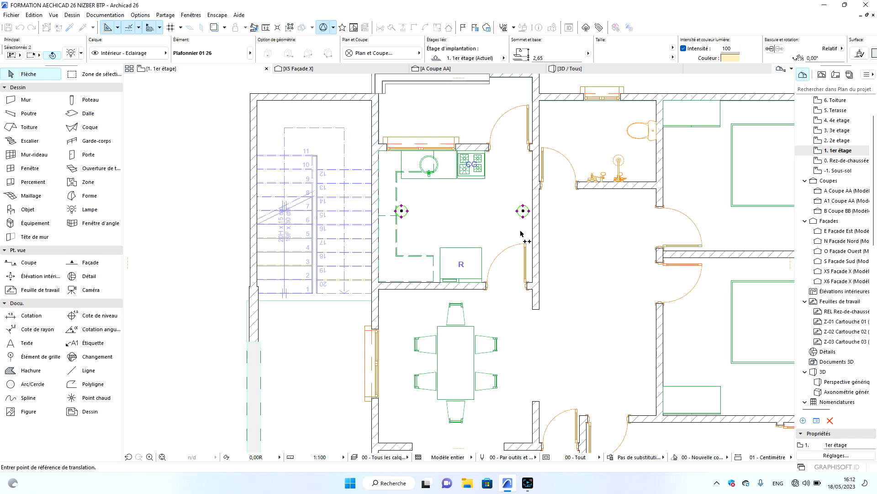
left_click(524, 212)
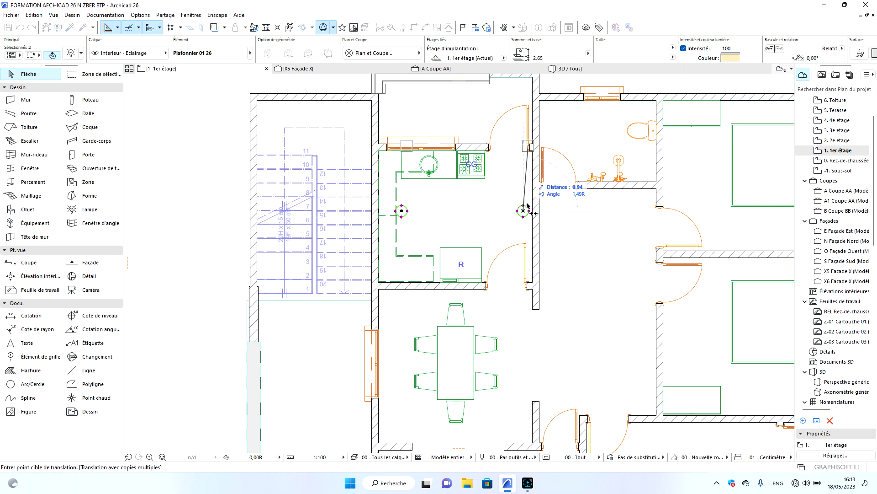
scroll(530, 255, "down", 3)
scroll(483, 194, "up", 4)
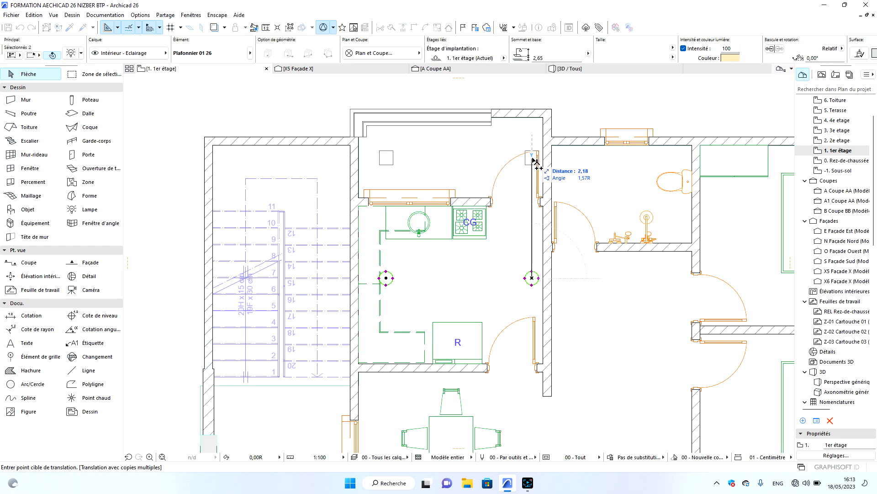
left_click(531, 158)
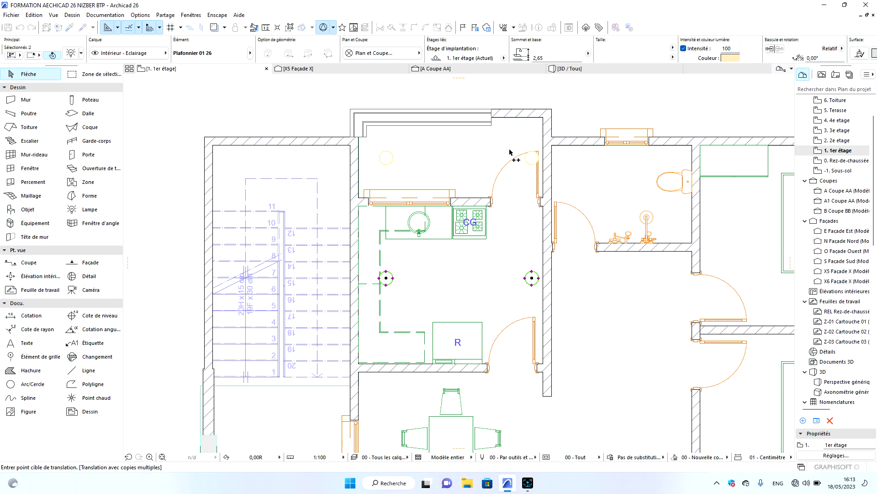
Place two more copies of the lamp pair vertically aligned in the dining room, one at each end of the table.
scroll(512, 149, "down", 3)
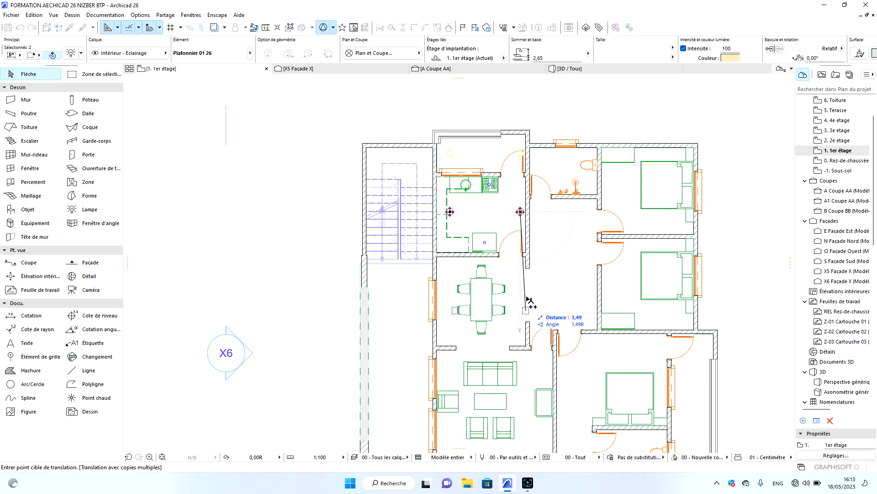
left_click(520, 274)
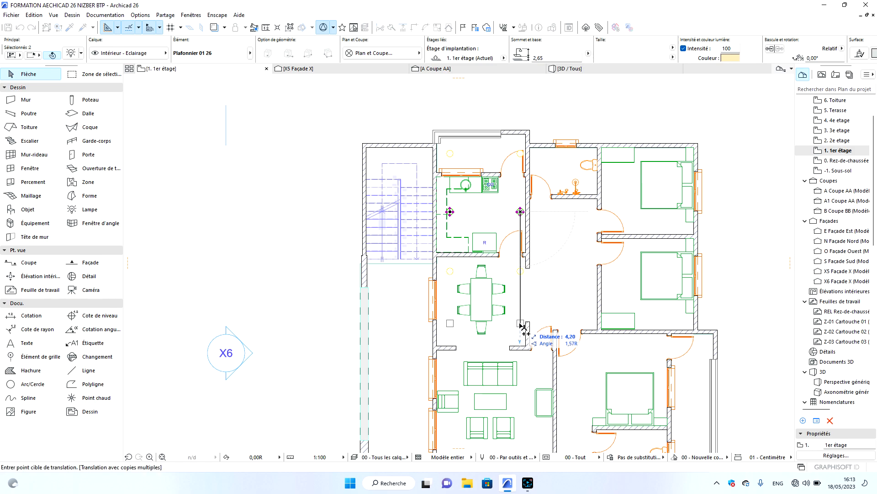
left_click(521, 324)
Place three vertically aligned lamp-pair copies in the living room, beside the sofa, the coffee table and the entrance, and end the copying.
scroll(527, 206, "down", 2)
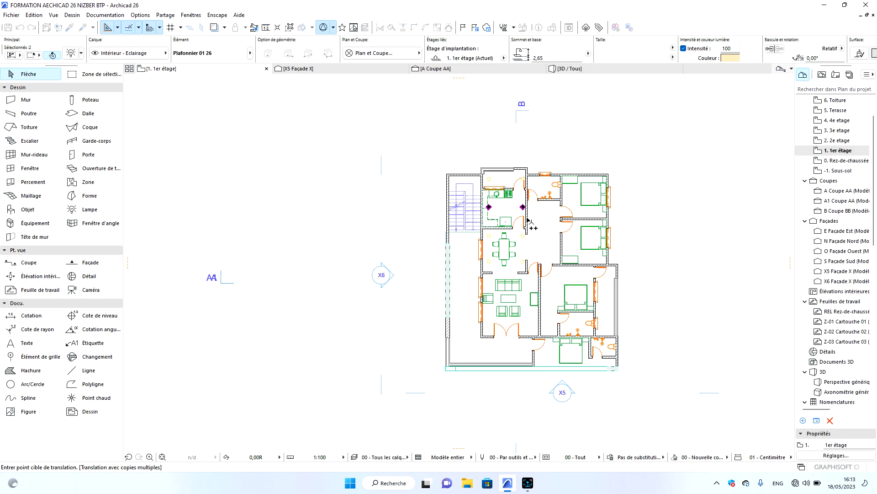
scroll(524, 285, "up", 4)
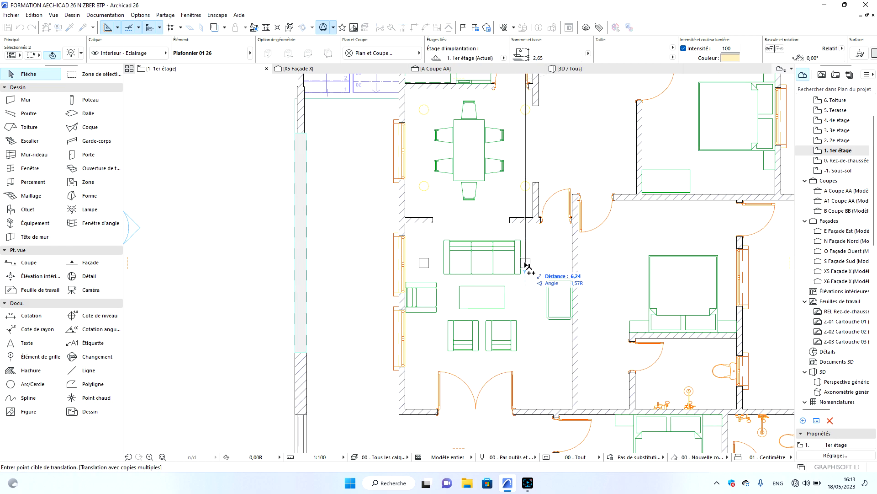
left_click(526, 237)
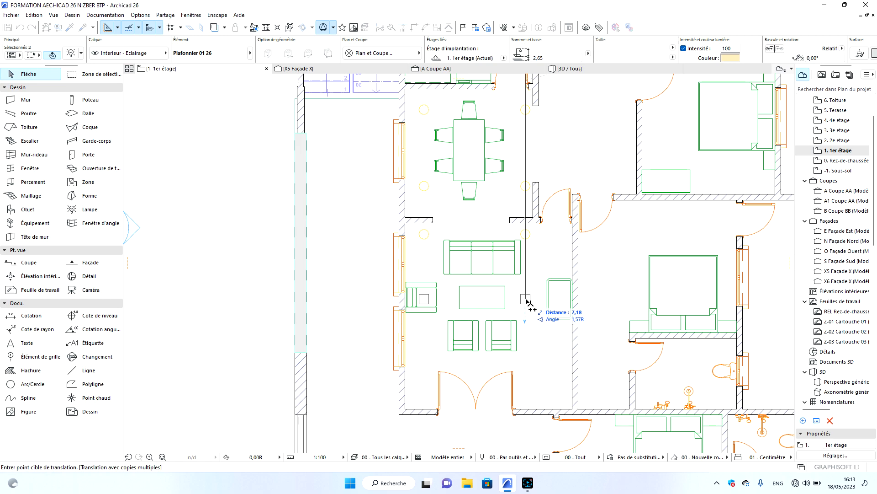
left_click(527, 301)
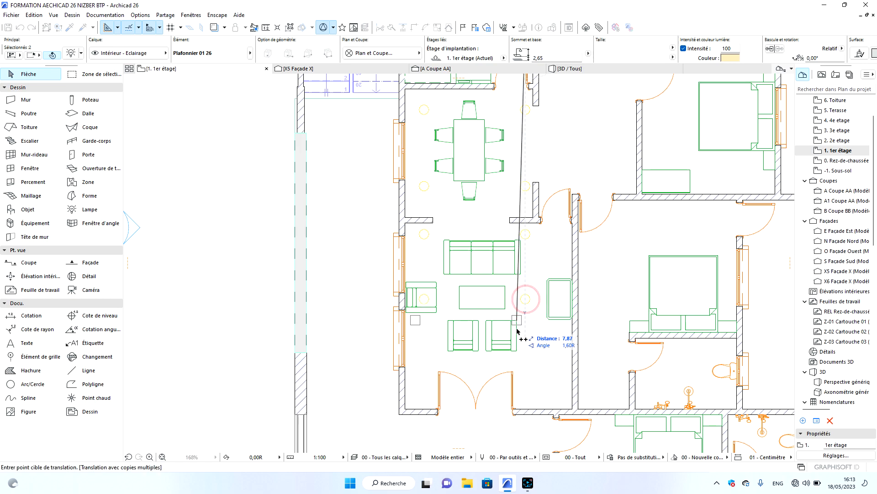
left_click(527, 368)
key("Escape")
key("Escape")
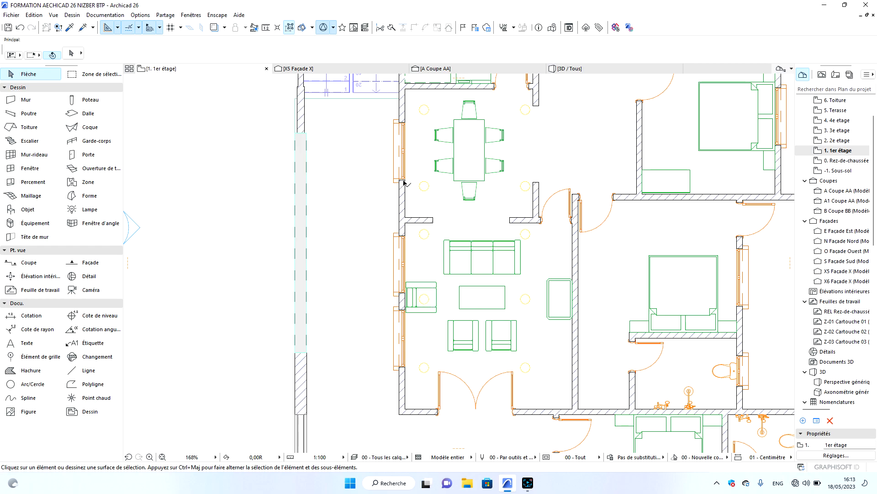
Move the three inner living room ceiling lamps horizontally toward the east wall, keeping them roughly aligned in one column.
left_click(527, 235)
left_click(526, 235)
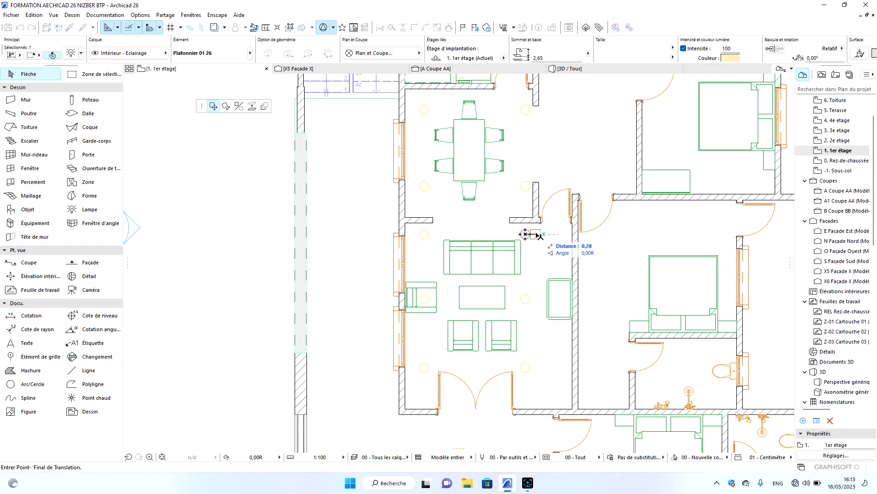
left_click(562, 235)
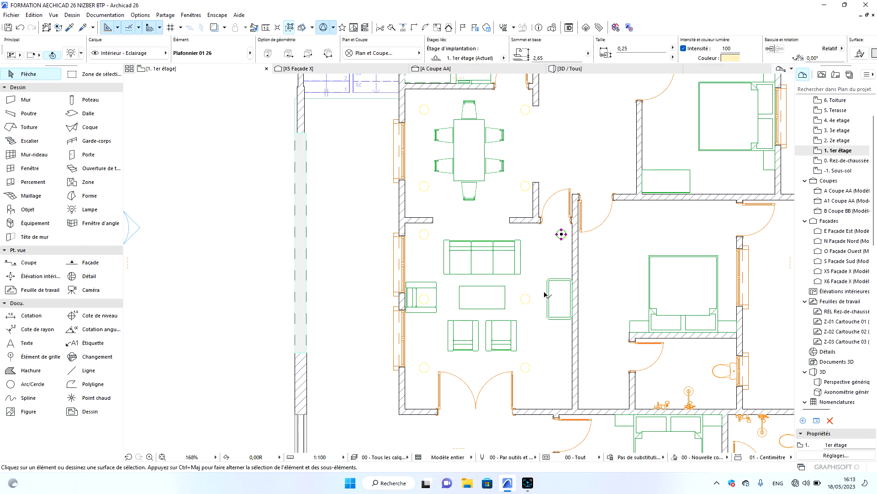
left_click(526, 299)
left_click(525, 299)
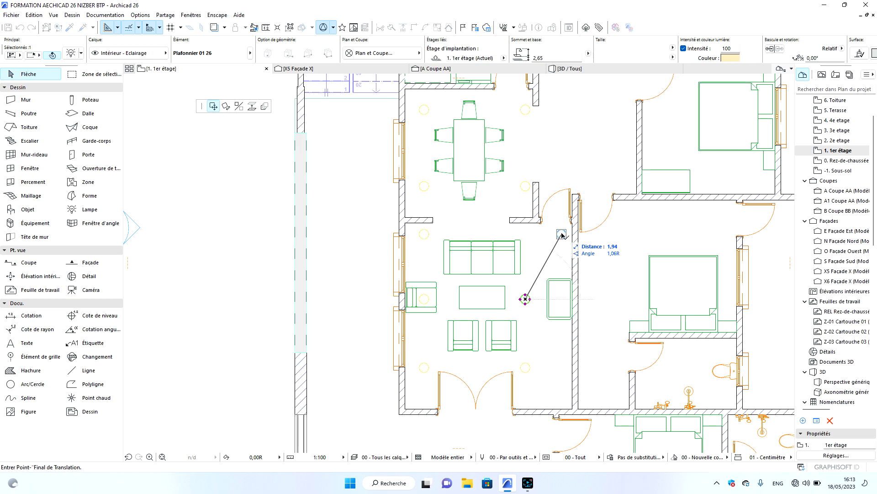
left_click(561, 299)
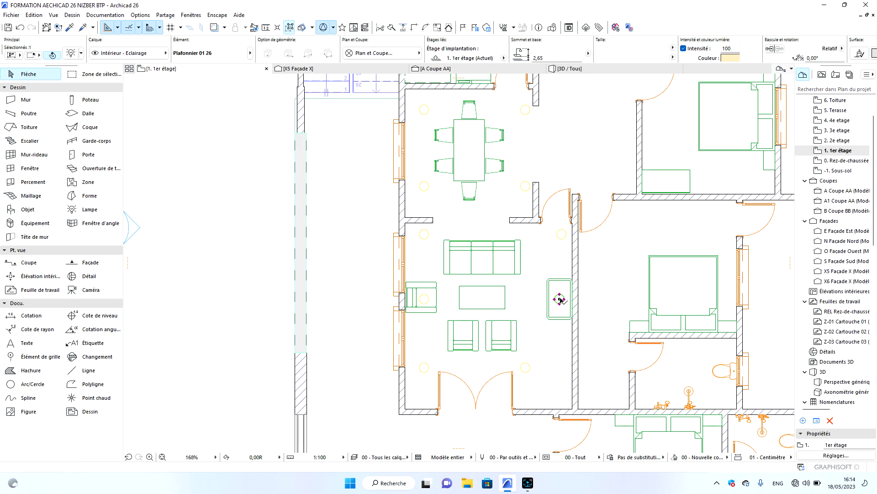
left_click(526, 367)
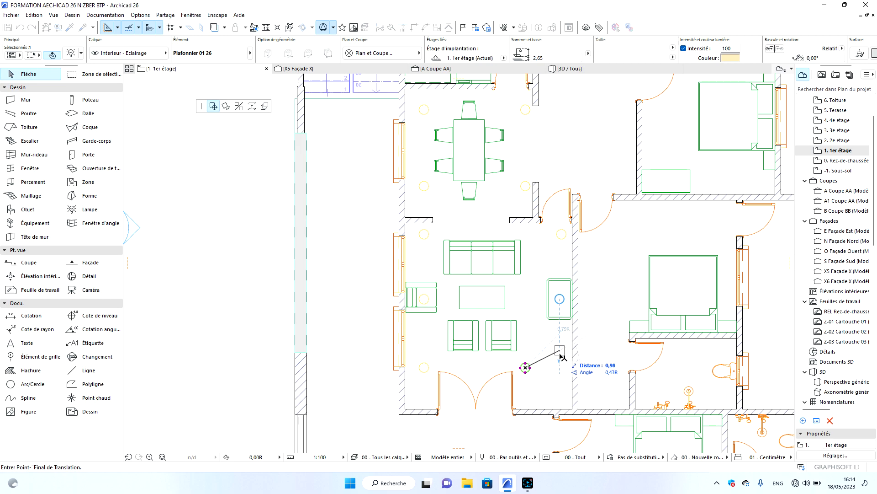
left_click(562, 369)
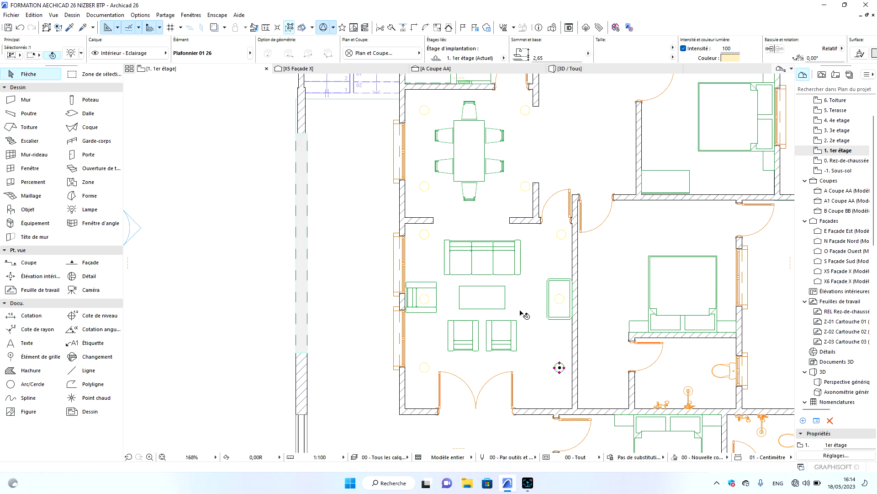
Translate with multiple copies the counter-side kitchen lamp horizontally to two points in the hallway, one near each side wall.
scroll(523, 314, "down", 3)
scroll(579, 142, "up", 3)
key("Escape")
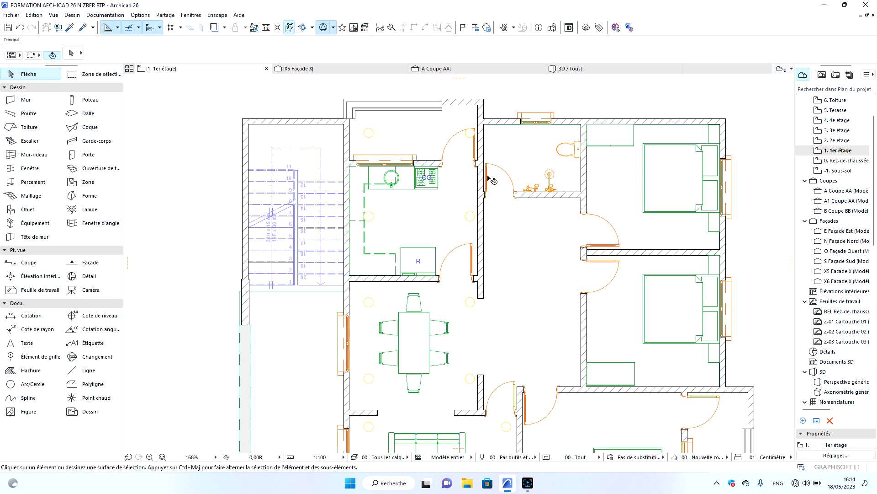
left_click(370, 216)
right_click(388, 214)
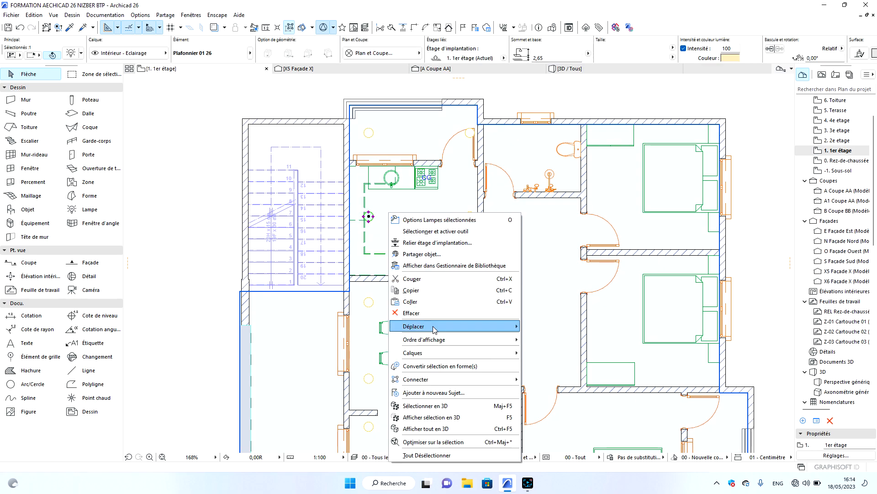
mouse_move(457, 326)
left_click(598, 410)
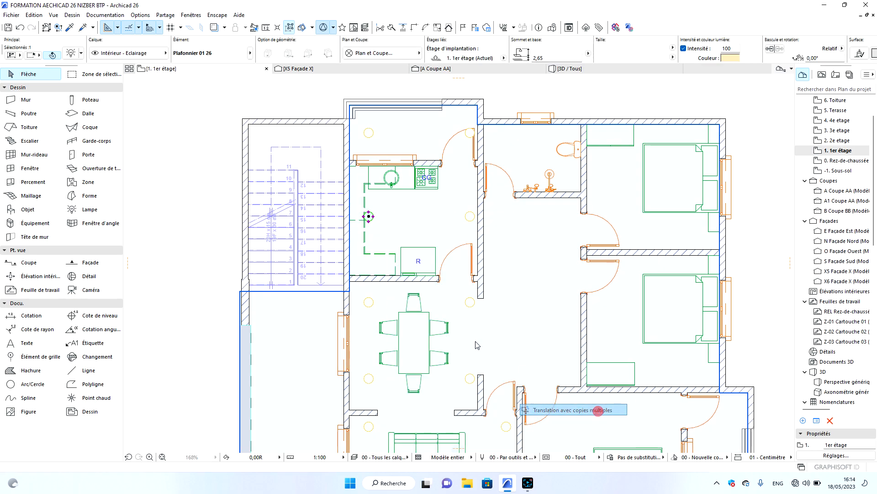
left_click(369, 216)
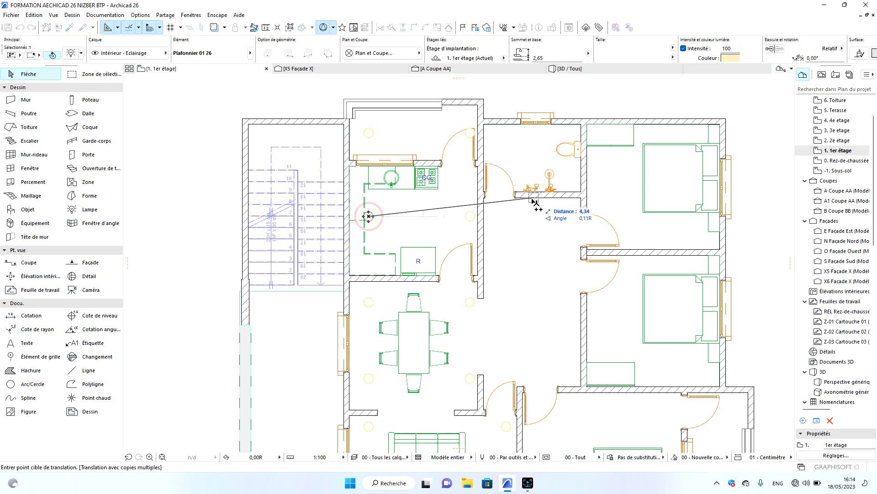
left_click(498, 217)
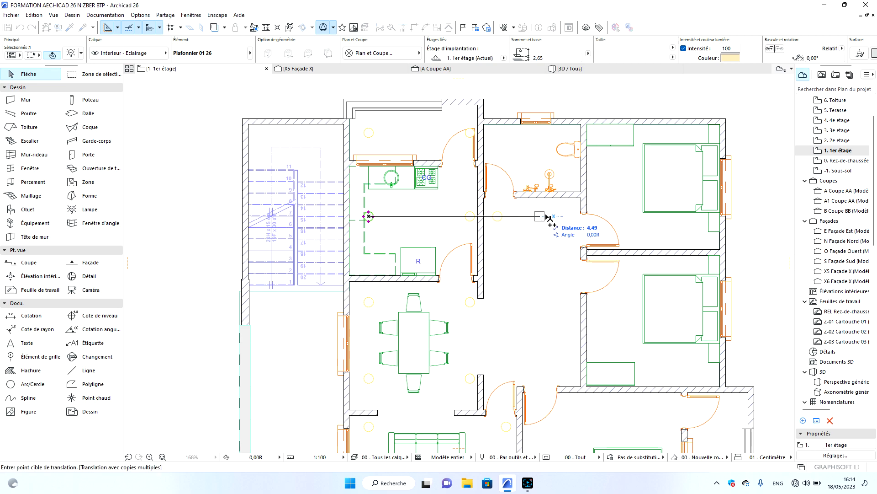
left_click(571, 216)
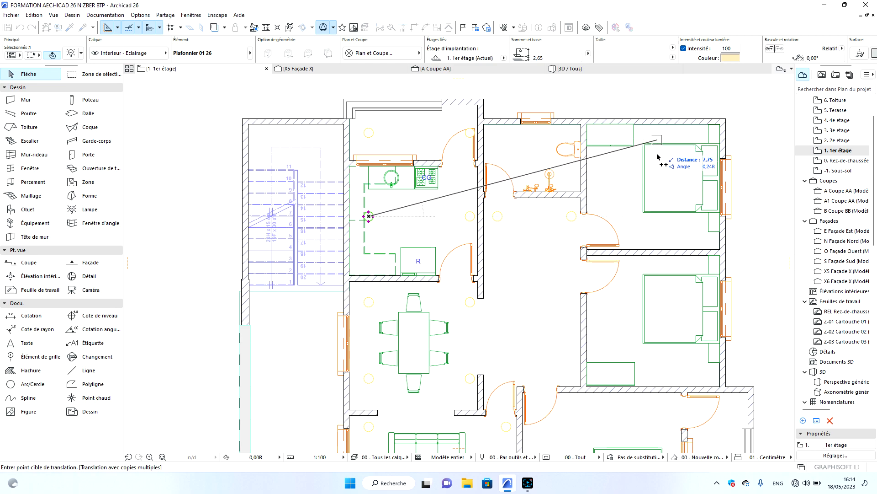
Place another copy of the kitchen lamp in the middle of the bathroom above the hallway.
scroll(540, 182, "down", 2)
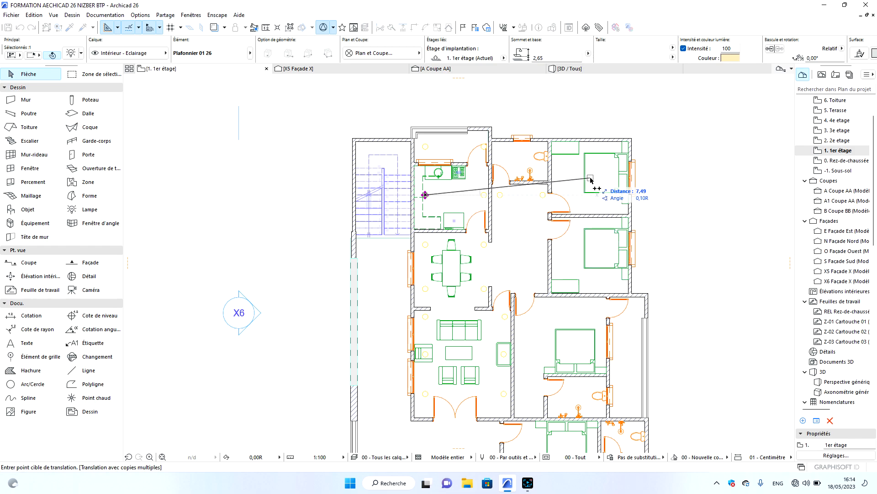
scroll(589, 177, "up", 2)
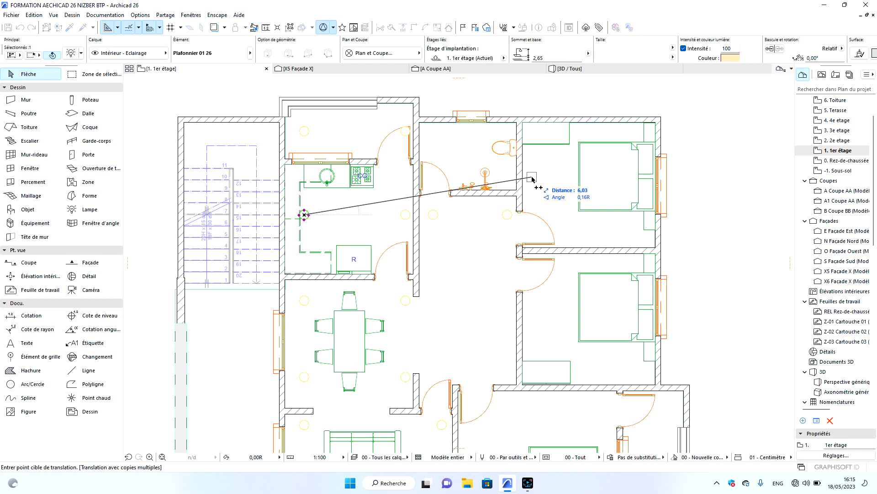
left_click(468, 160)
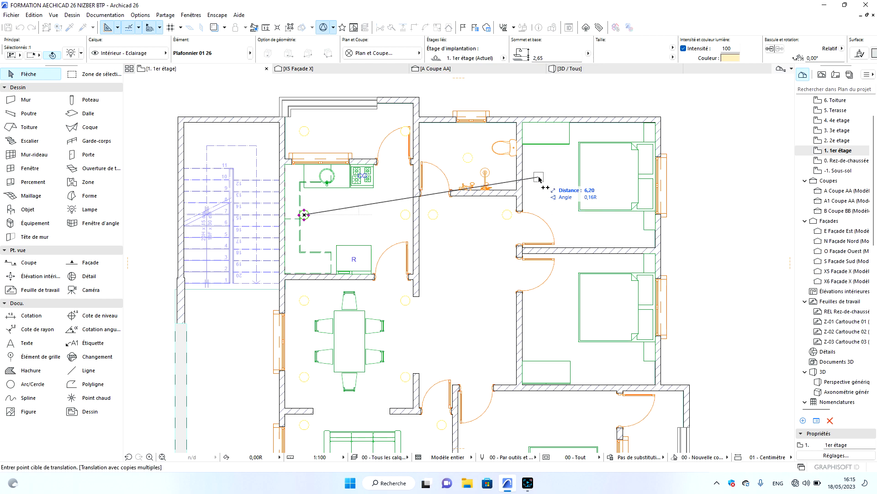
Place three lamp copies in the upper bedroom, one near the bathroom wall and one on each side of the bed, and end the copying.
scroll(540, 176, "down", 3)
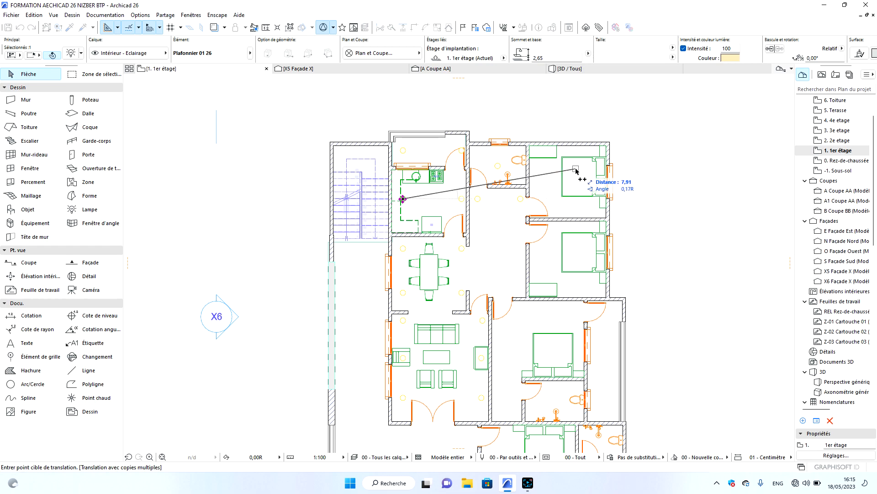
scroll(580, 176, "up", 3)
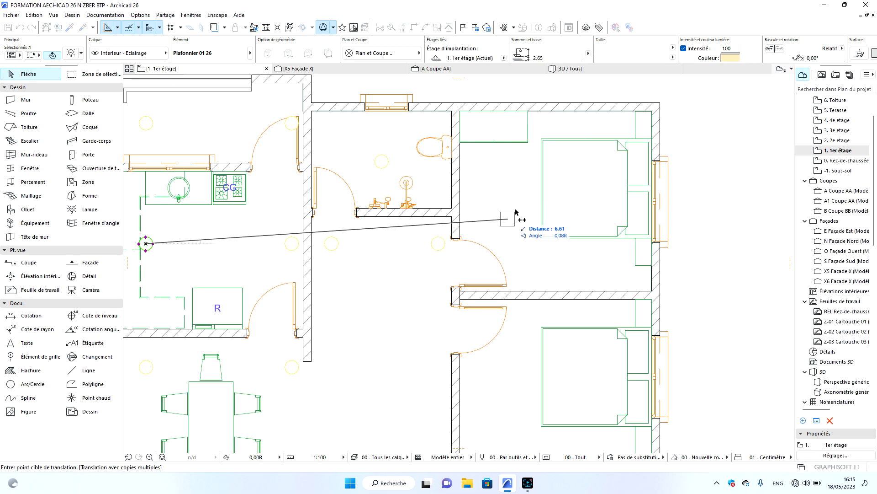
scroll(511, 235, "down", 2)
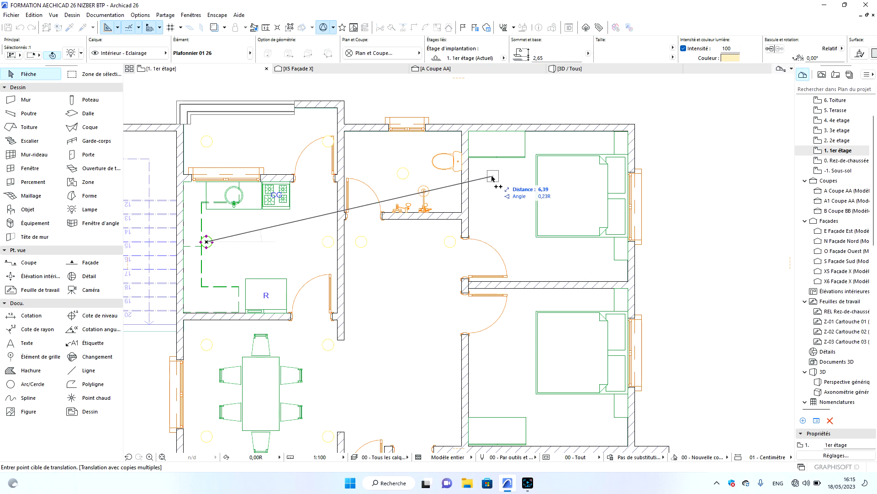
left_click(489, 199)
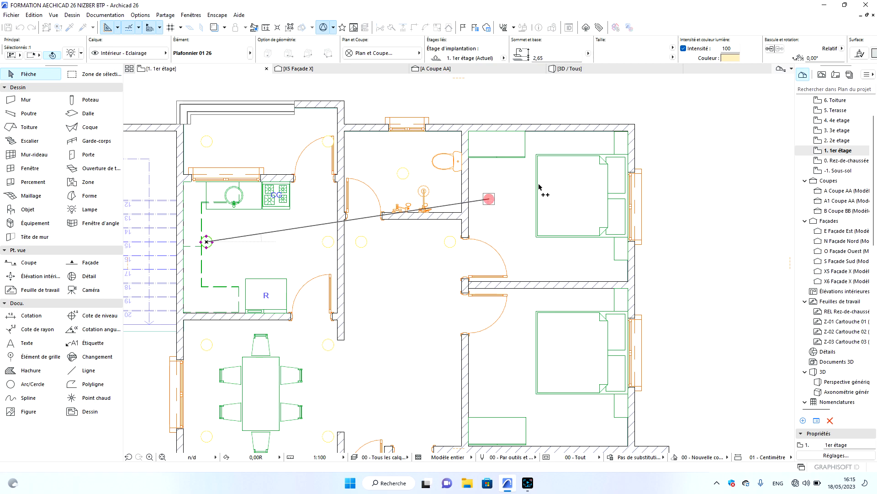
left_click(592, 144)
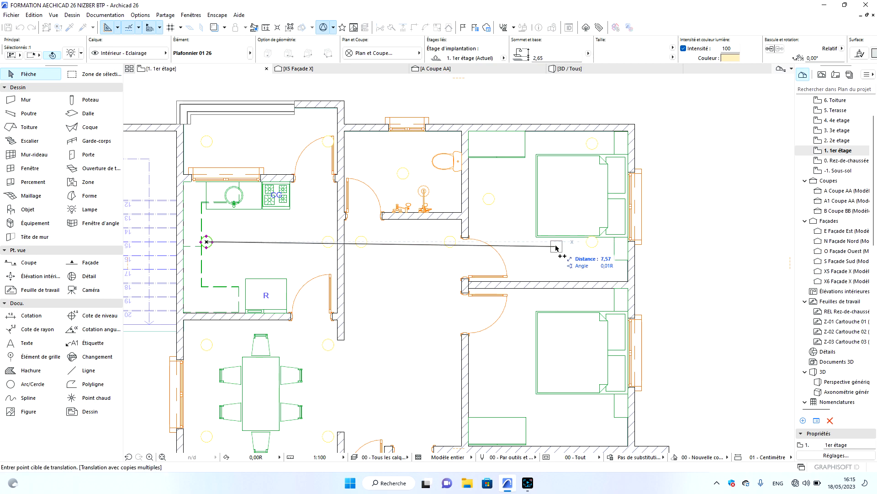
key("Escape")
Translate with multiple copies the pair of hallway lamps straight down to the lower part of the hallway, then end the copying.
scroll(457, 192, "down", 3)
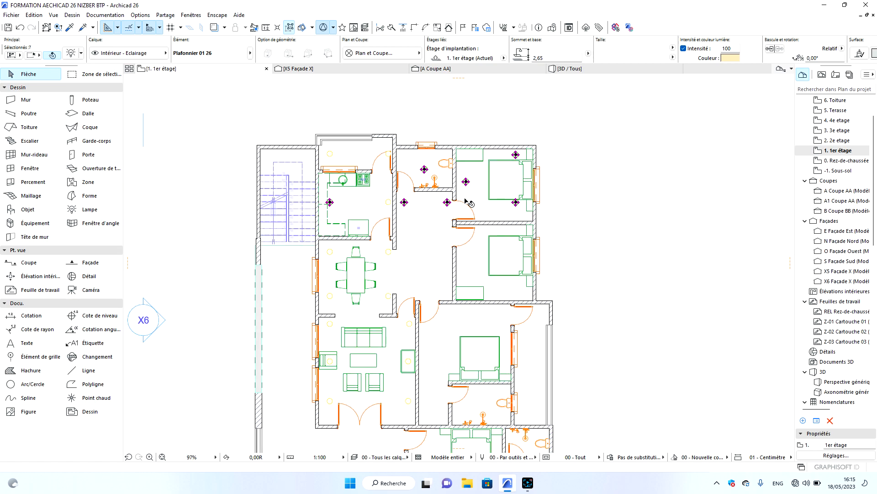
key("Escape")
left_click(447, 202)
left_click(405, 202, "shift")
right_click(500, 116)
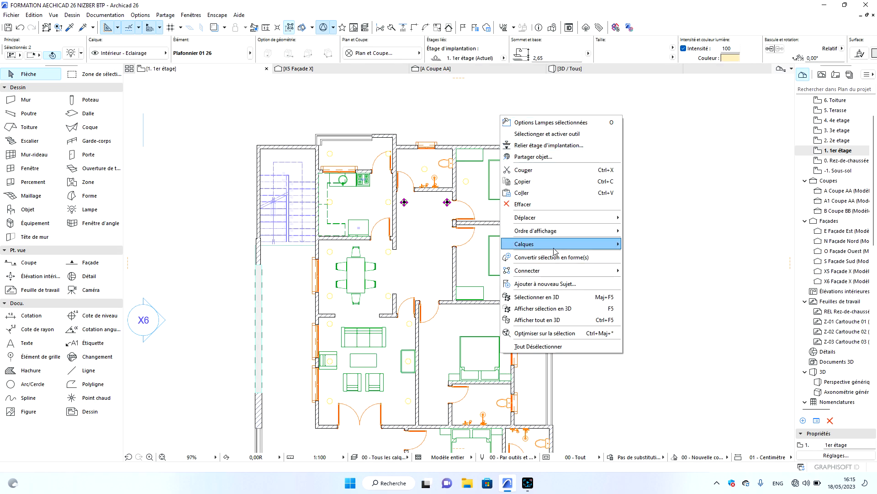
mouse_move(563, 218)
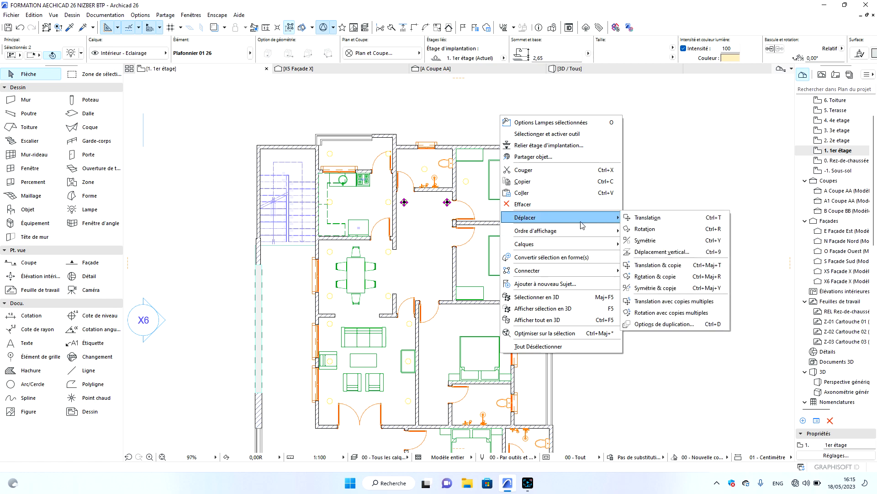
left_click(667, 302)
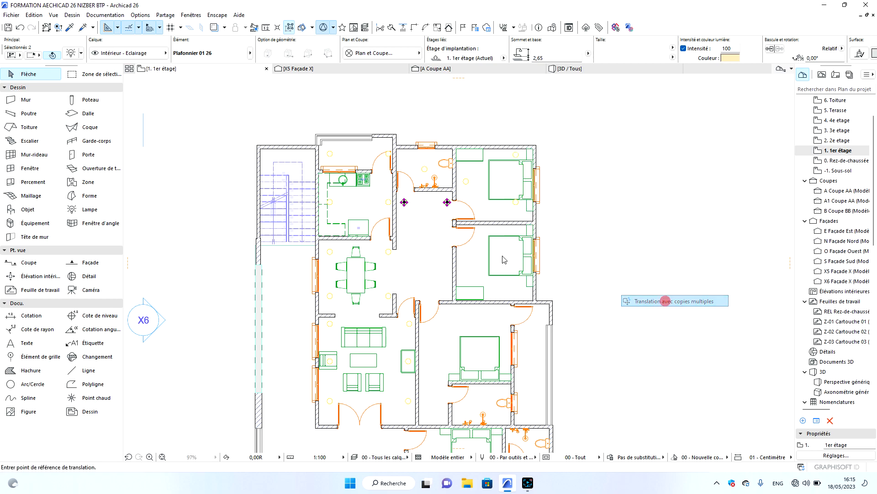
left_click(447, 202)
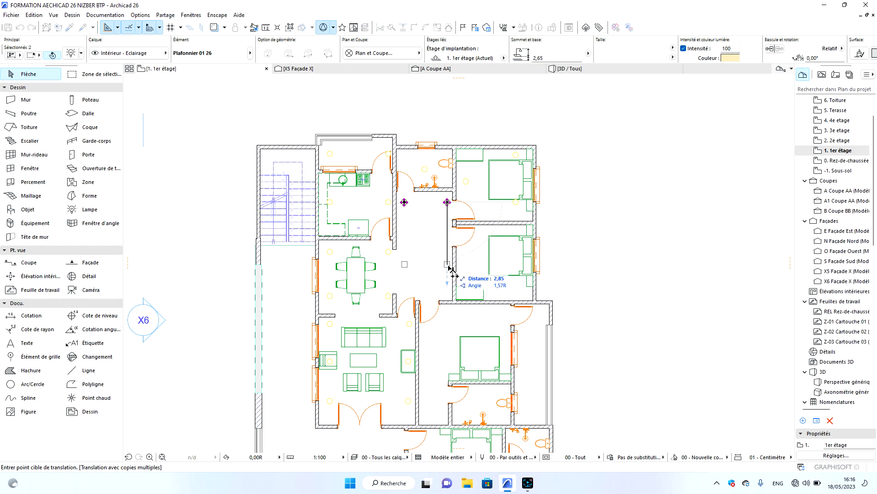
left_click(448, 273)
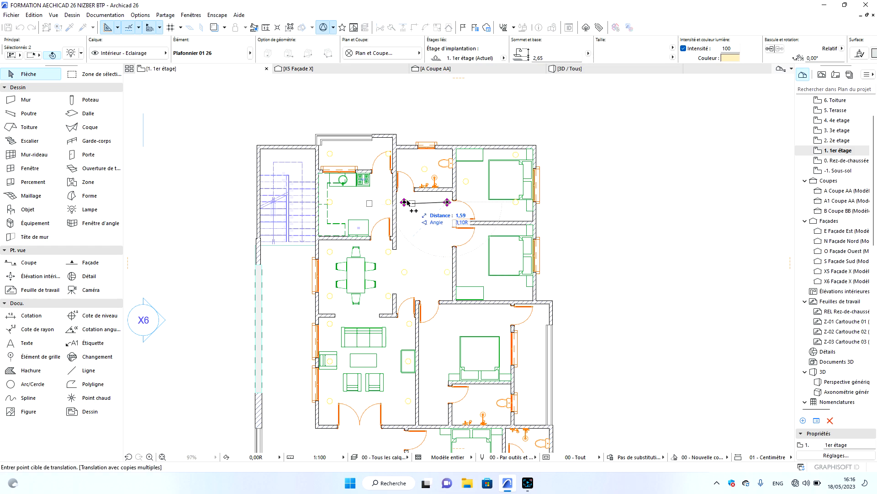
scroll(480, 264, "down", 3)
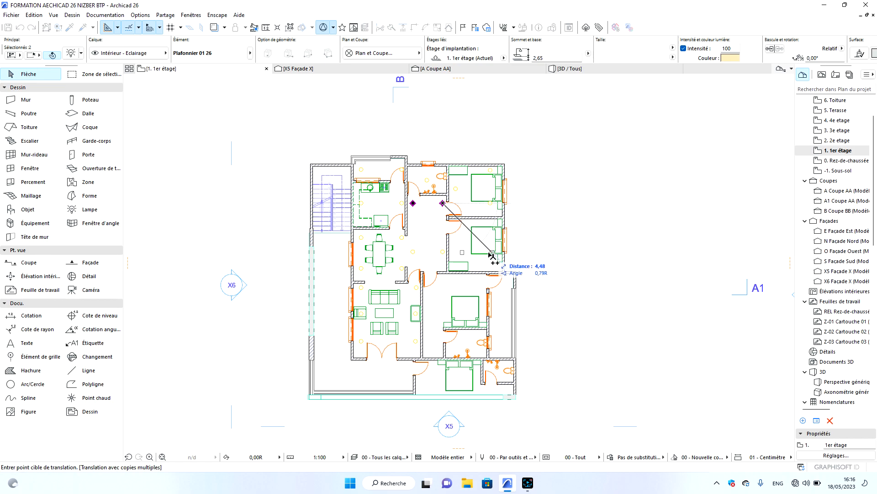
key("Escape")
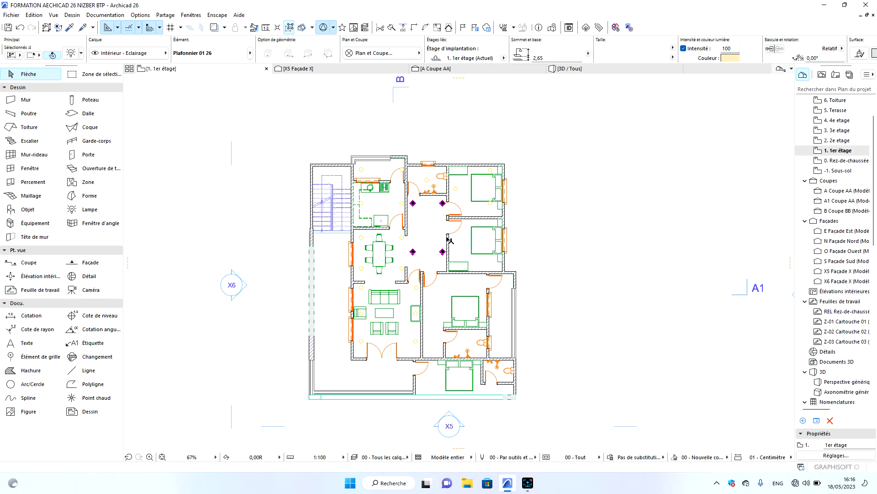
key("Escape")
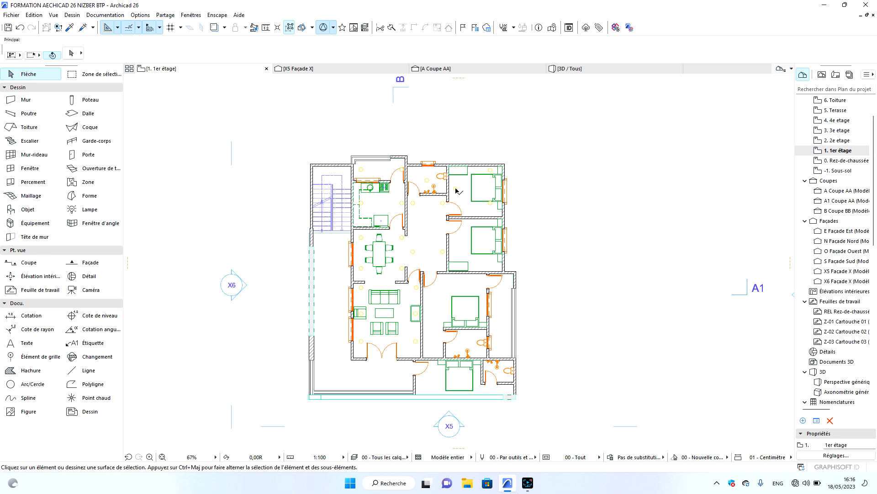
Translate with multiple copies the three upper bedroom lamps into the bedroom directly below, keeping the same layout around the bed.
left_click(456, 189)
left_click(491, 204, "shift")
right_click(513, 141)
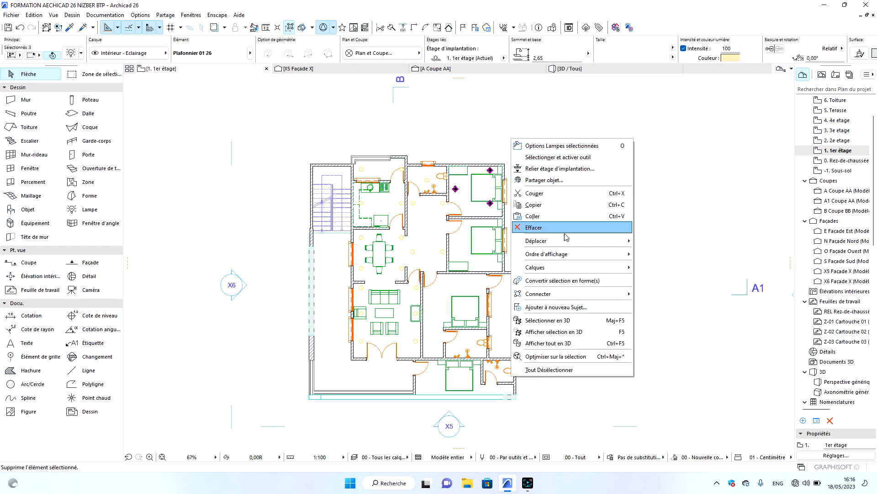
mouse_move(564, 241)
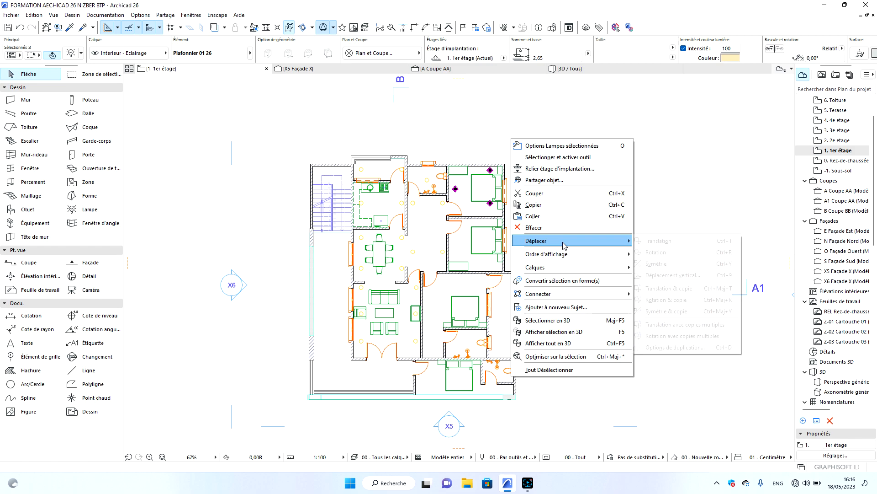
left_click(685, 325)
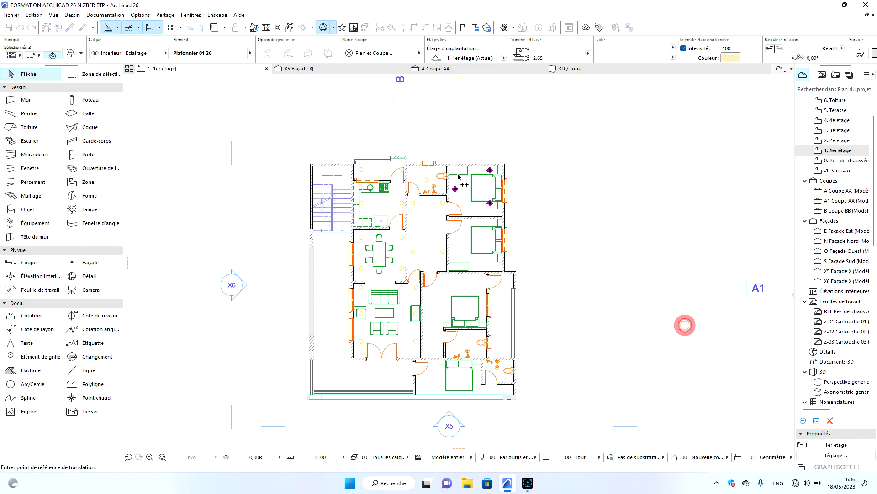
left_click(490, 171)
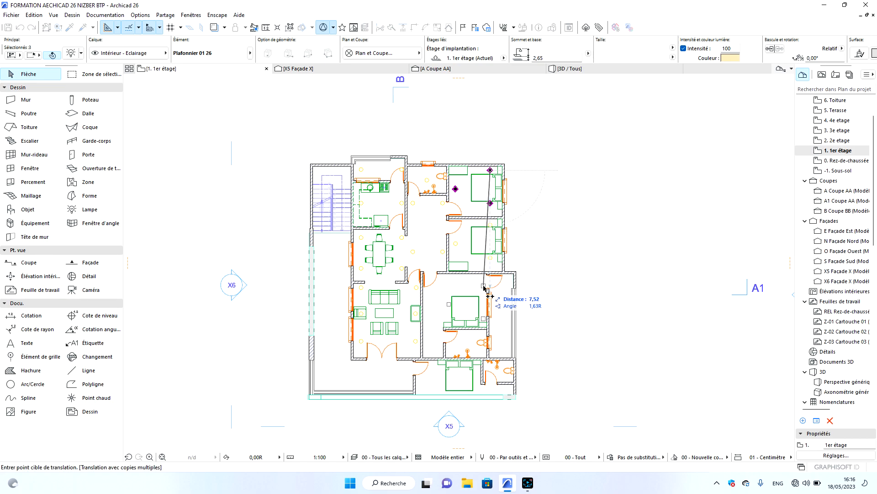
key("Escape")
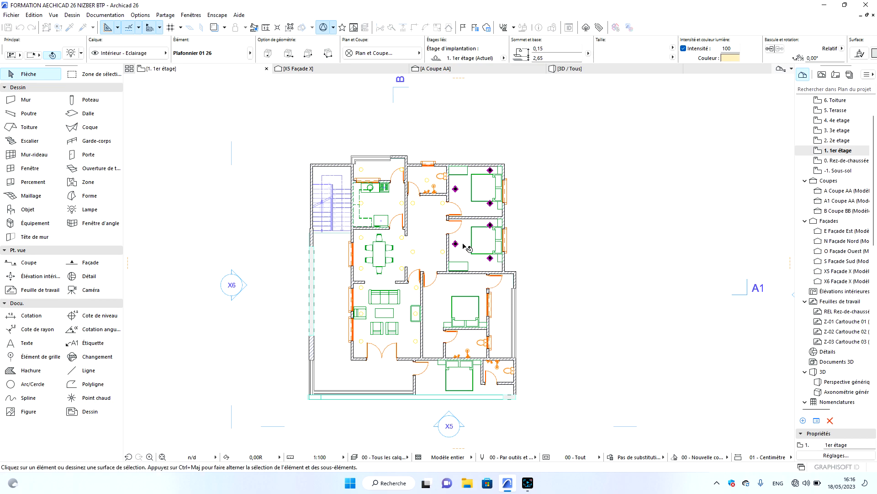
key("Escape")
Translate with multiple copies the middle bedroom's door-side lamp to three points in the large bedroom: two on the west side, one near the east wall.
left_click(456, 243)
right_click(542, 182)
mouse_move(590, 293)
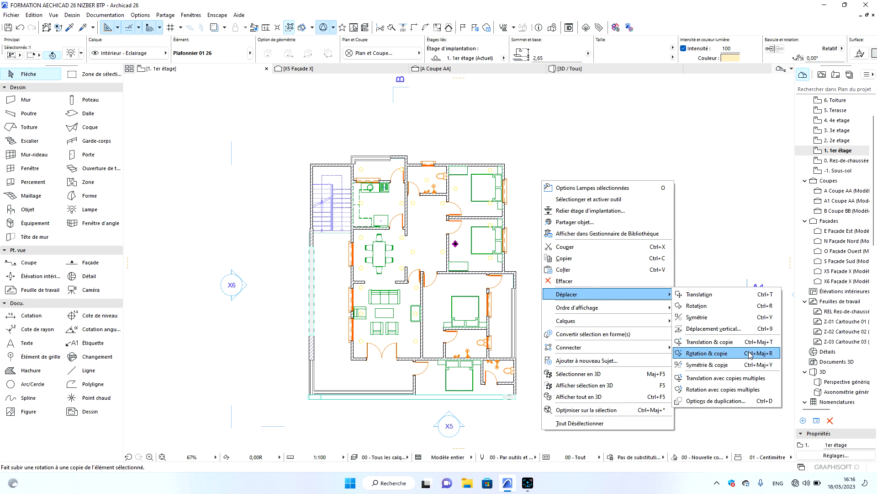
left_click(727, 377)
left_click(456, 244)
scroll(443, 300, "up", 2)
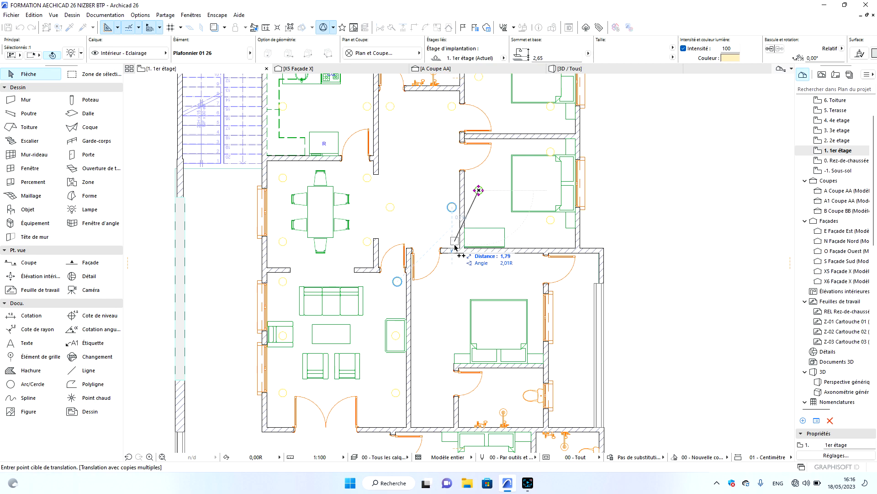
left_click(452, 281)
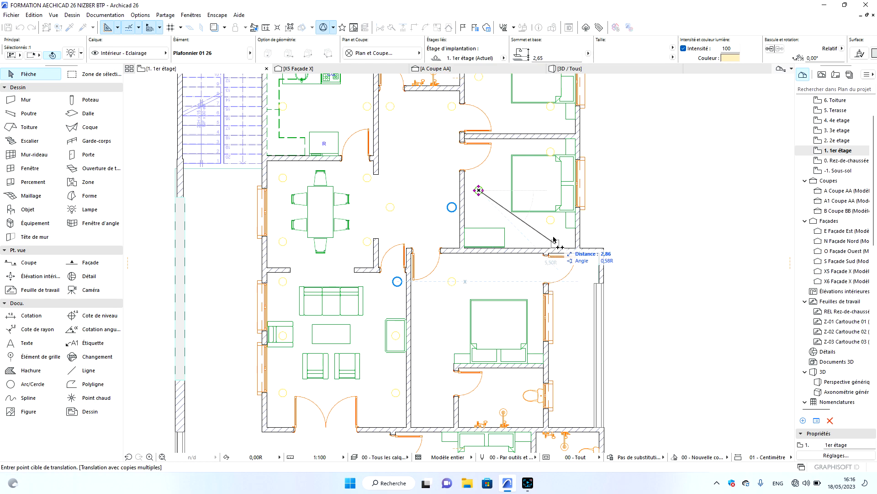
left_click(551, 220)
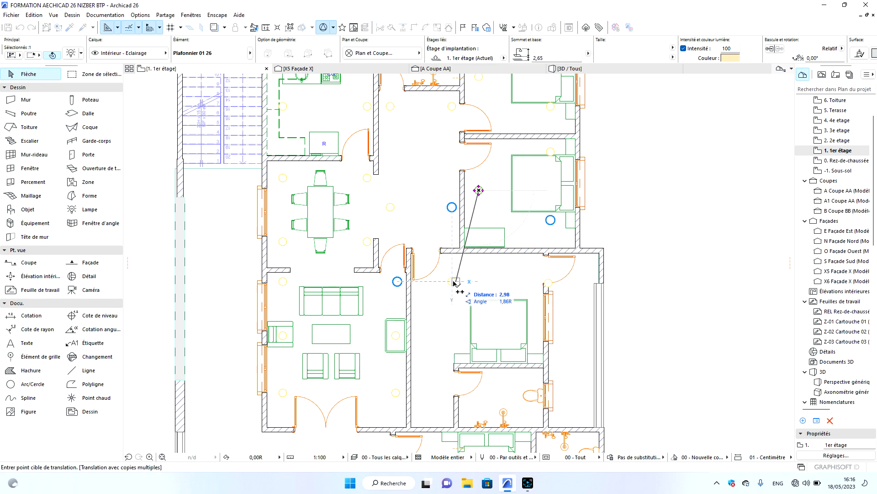
left_click(452, 347)
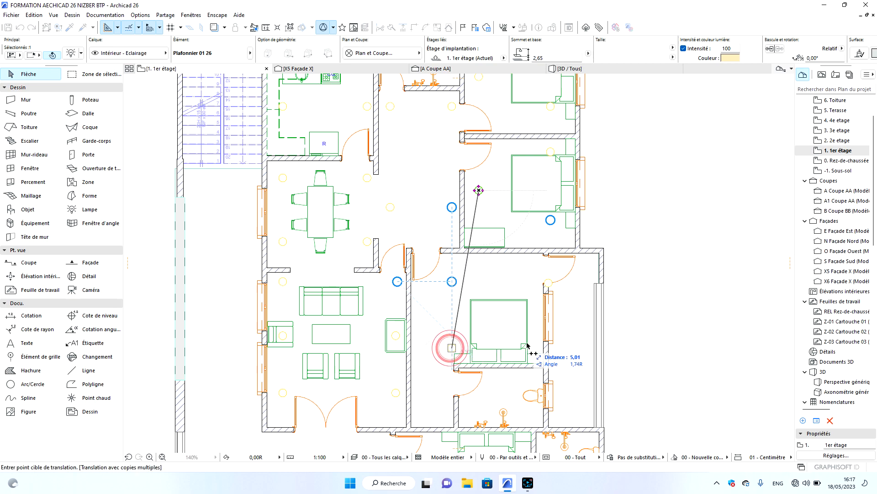
Place two more lamp copies on the balcony beside the large bedroom, one at each end, and end the copying.
left_click(548, 283)
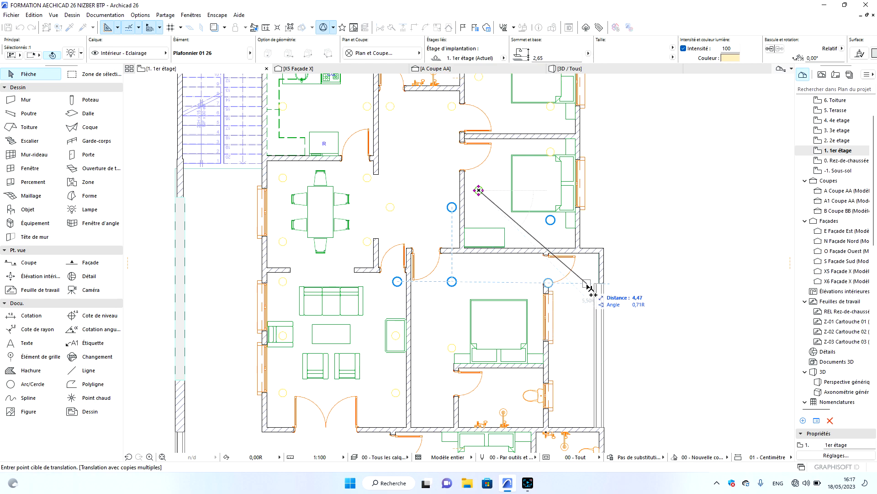
left_click(572, 402)
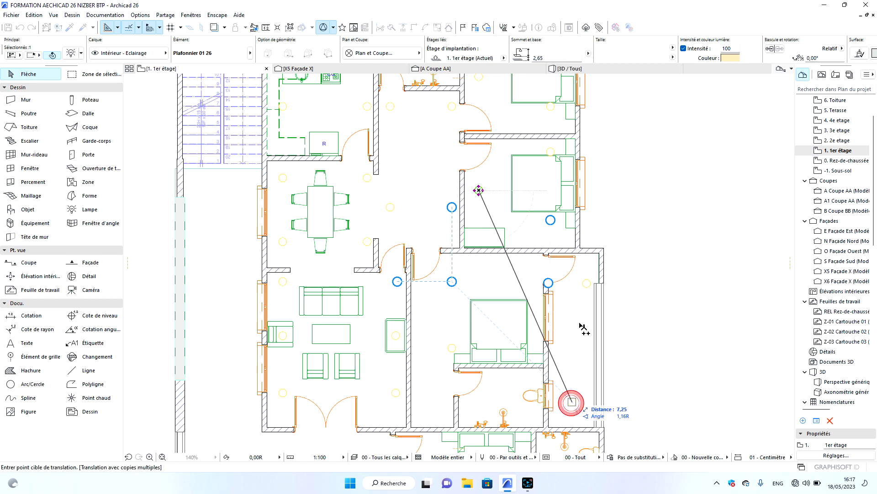
double_click(452, 348)
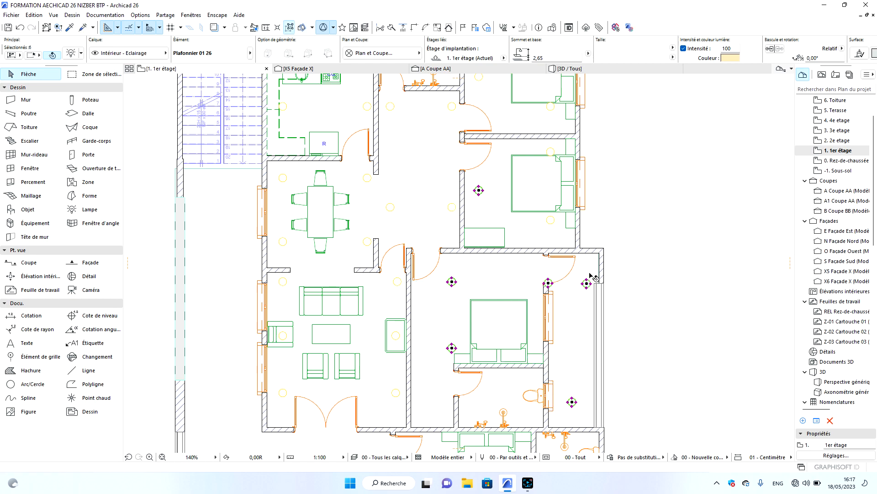
Shift the large bedroom's three lamps about 0.6 m west, moving one off the east wall and the other two toward the west wall.
key("Escape")
left_click(549, 284)
left_click(549, 284)
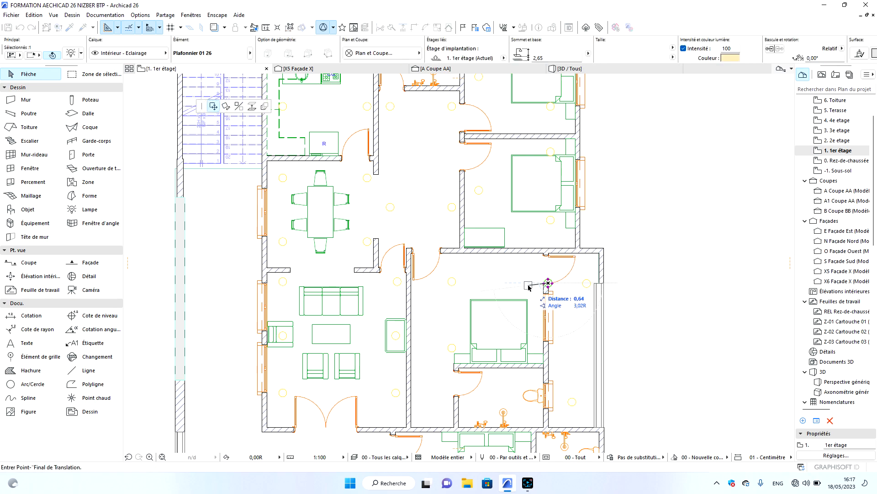
left_click(529, 283)
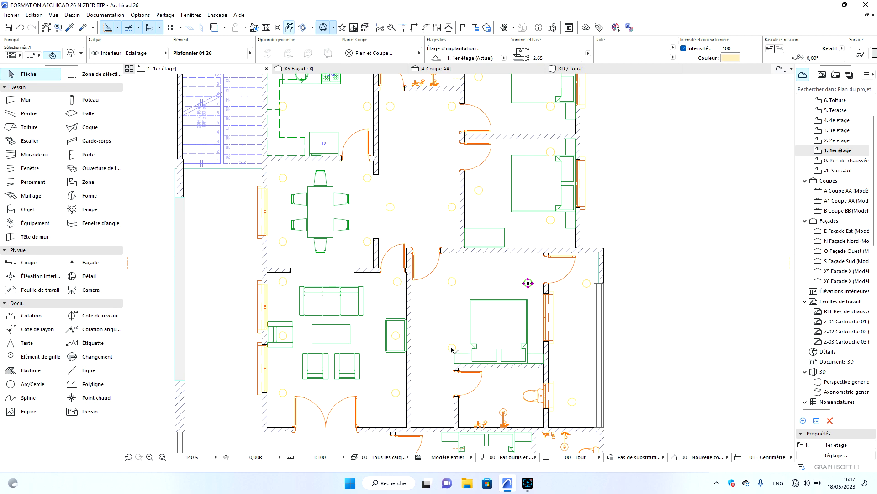
left_click(452, 281)
left_click(432, 282)
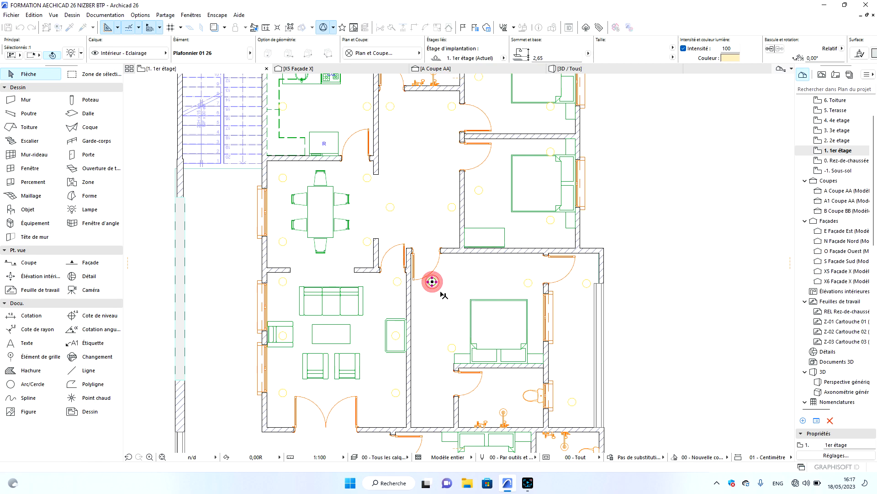
left_click(451, 349)
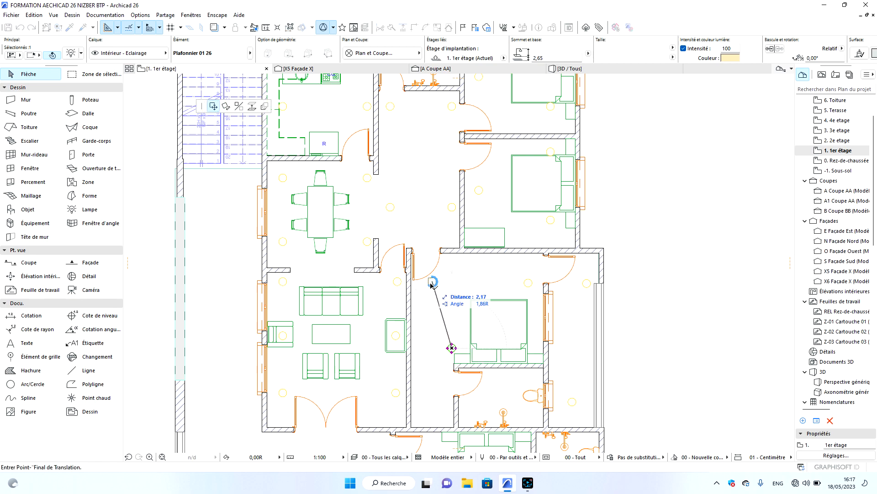
left_click(433, 348)
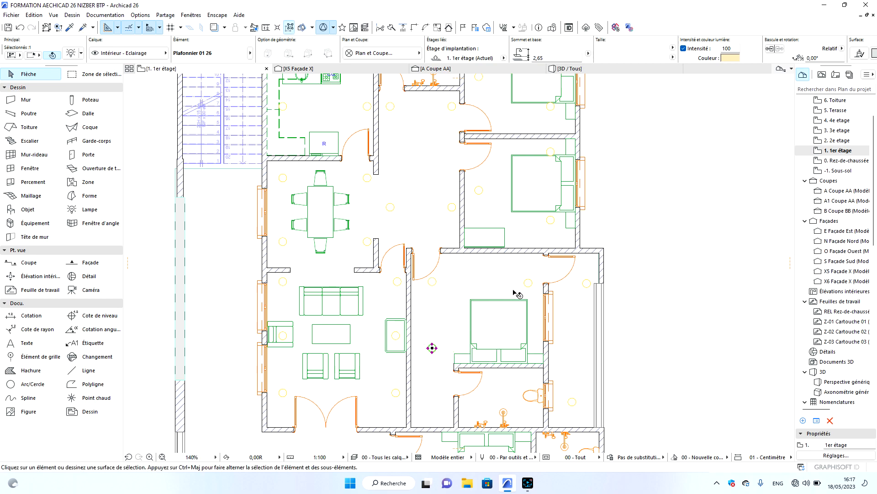
Move the upper balcony lamp about 0.57 m west so it roughly lines up with the lower balcony lamp.
key("Escape")
left_click(586, 283)
left_click(585, 283)
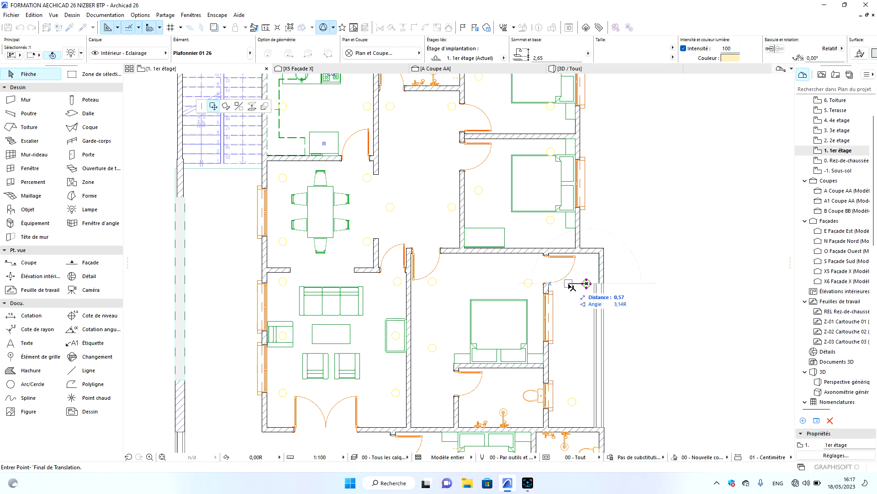
left_click(568, 284)
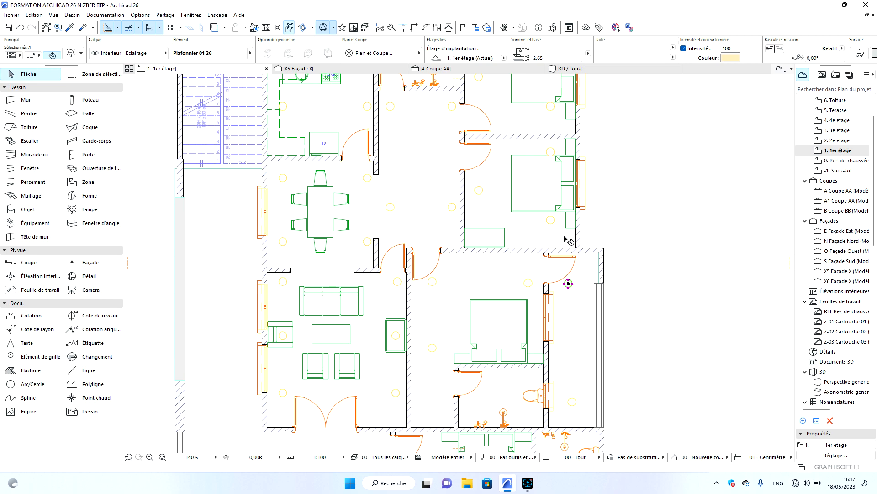
key("Escape")
Translate with multiple copies the large bedroom's east-side lamp into the middle of the bathroom below it.
left_click(527, 283)
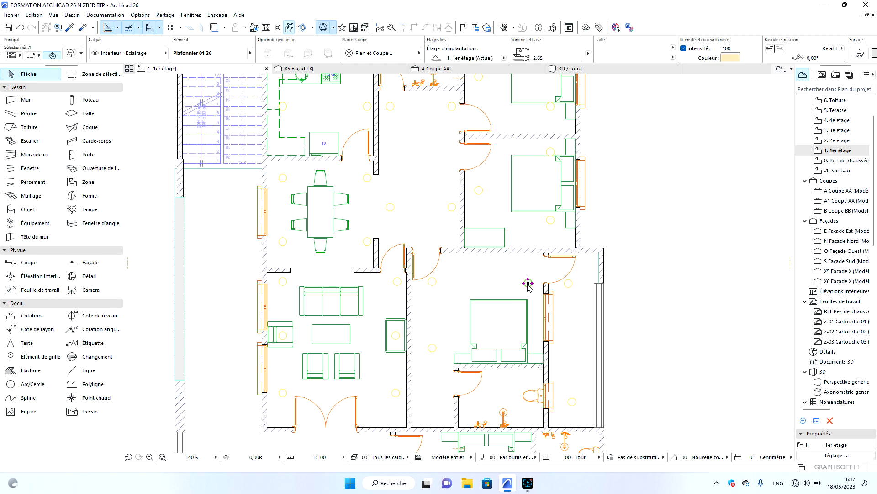
right_click(527, 284)
mouse_move(606, 154)
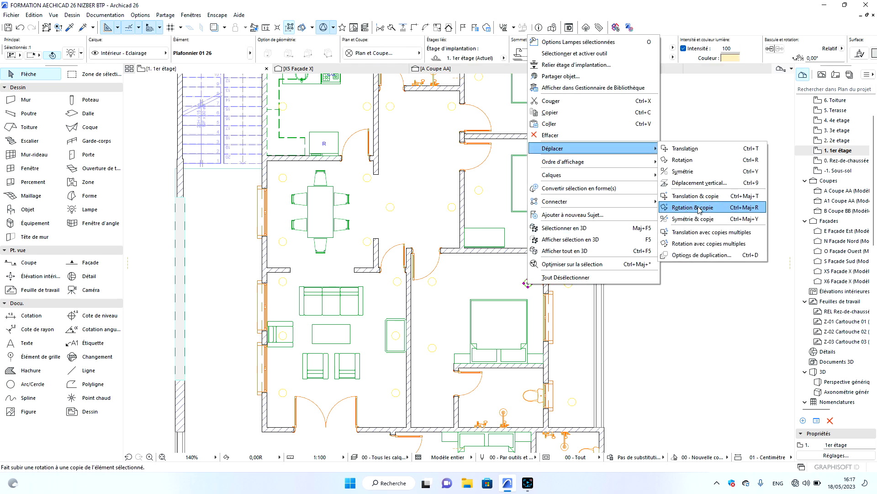
left_click(712, 231)
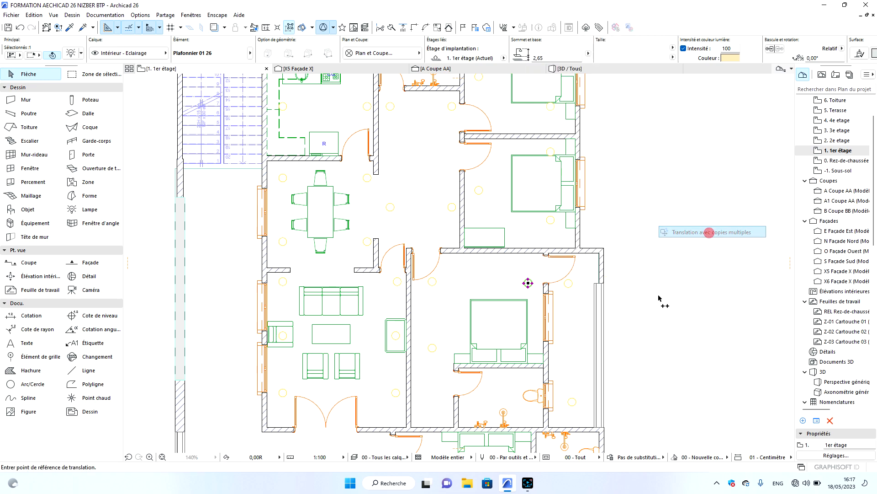
left_click(528, 283)
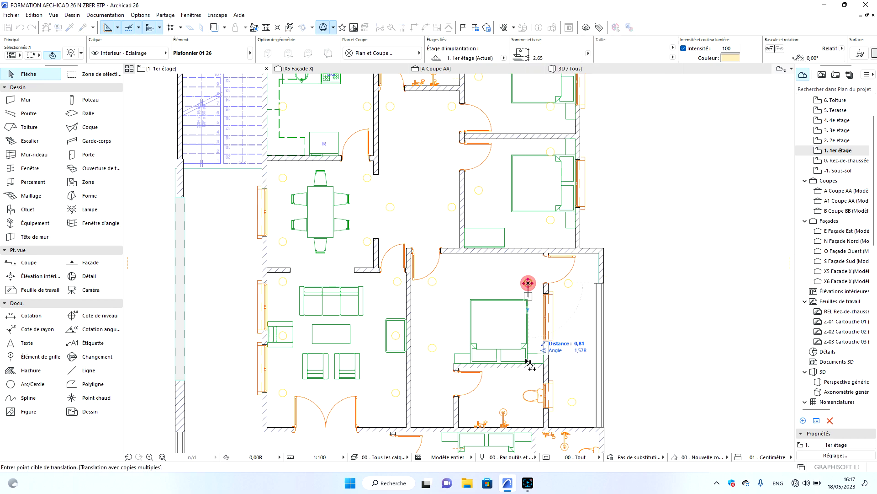
left_click(504, 395)
Place further lamp copies in the bottom bedroom, one on each side of the bed.
scroll(622, 311, "down", 3)
scroll(576, 392, "up", 4)
scroll(449, 158, "down", 2)
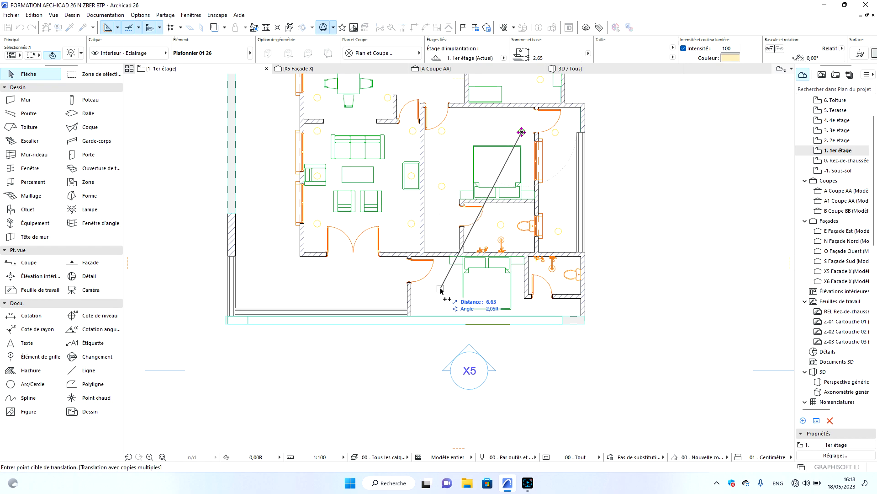
left_click(521, 287)
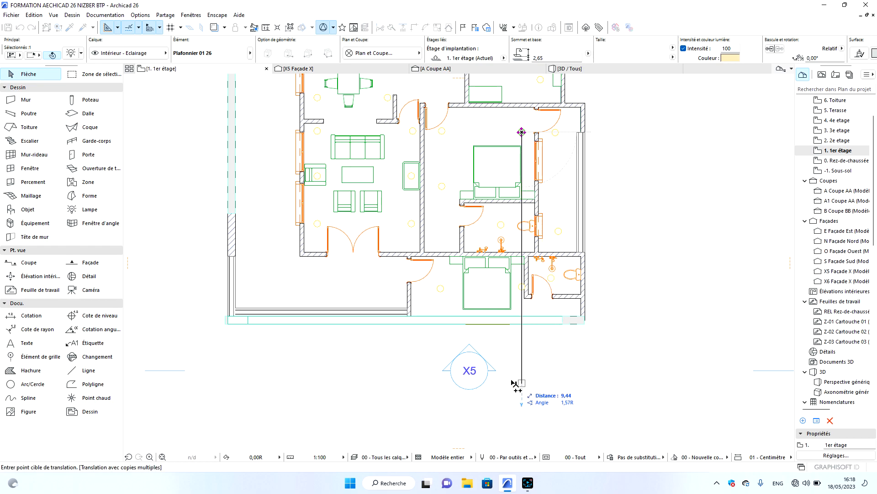
Stop copying and shift the bottom bedroom's east lamp slightly west, clear of the bathroom wall.
key("Escape")
key("Escape")
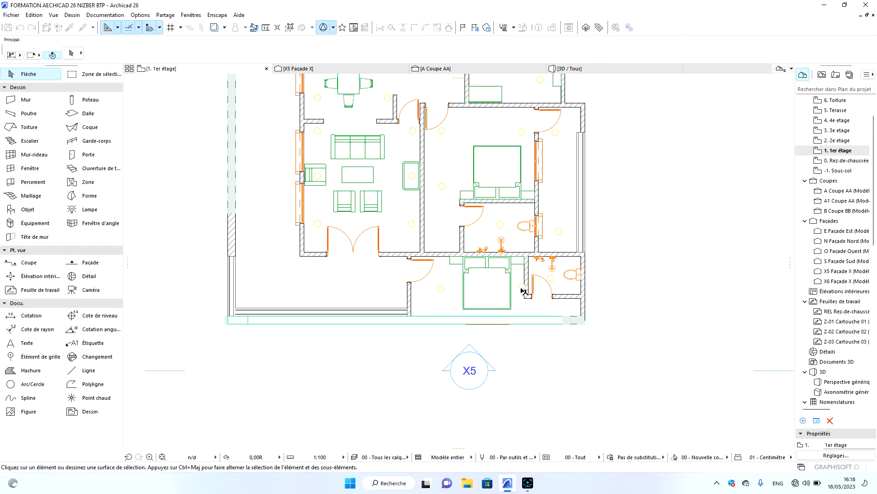
left_click(523, 290)
scroll(524, 291, "up", 5)
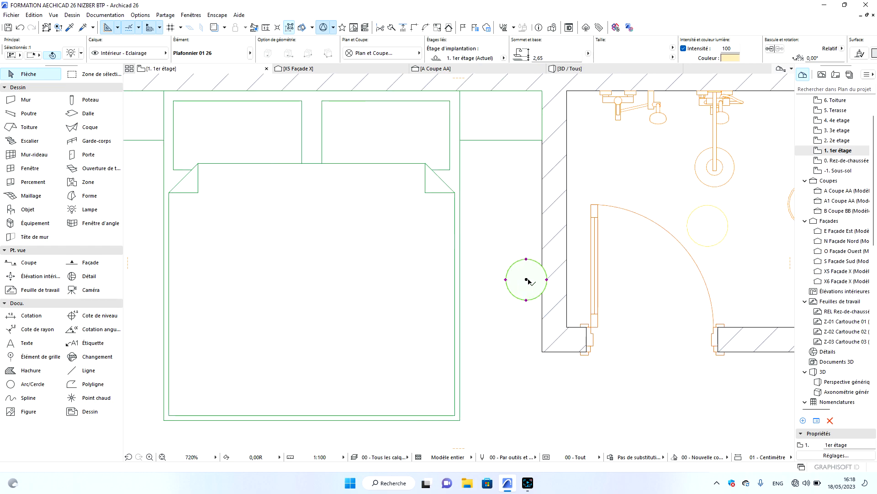
left_click(527, 279)
key("Escape")
key("Escape")
scroll(531, 310, "down", 4)
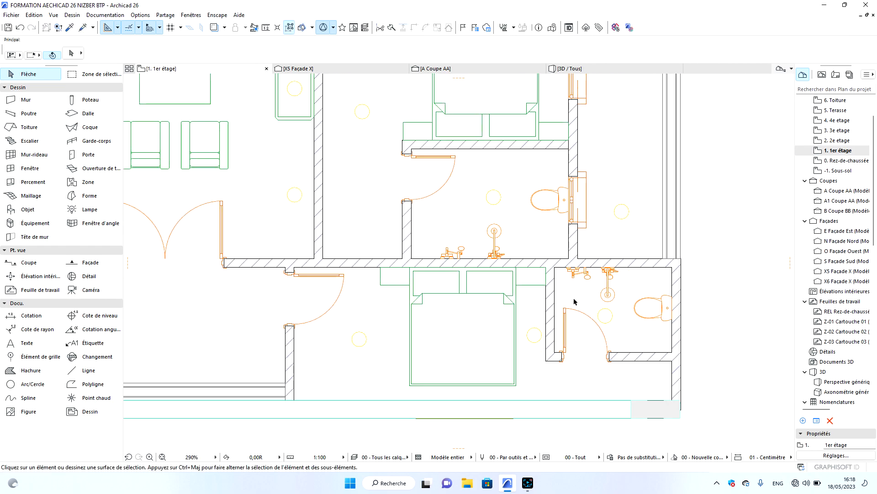
Translate with multiple copies the dining room's northwest lamp onto both sides of the west gallery, just below the stairs.
scroll(574, 301, "down", 8)
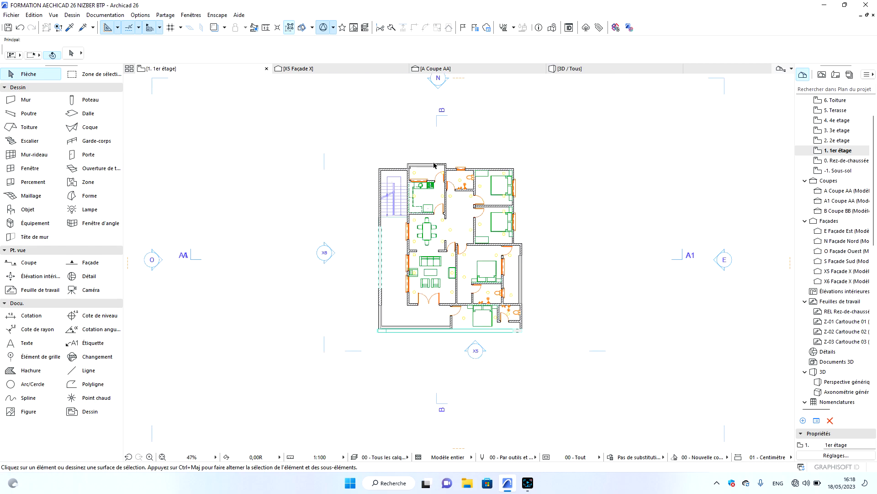
scroll(418, 206, "up", 6)
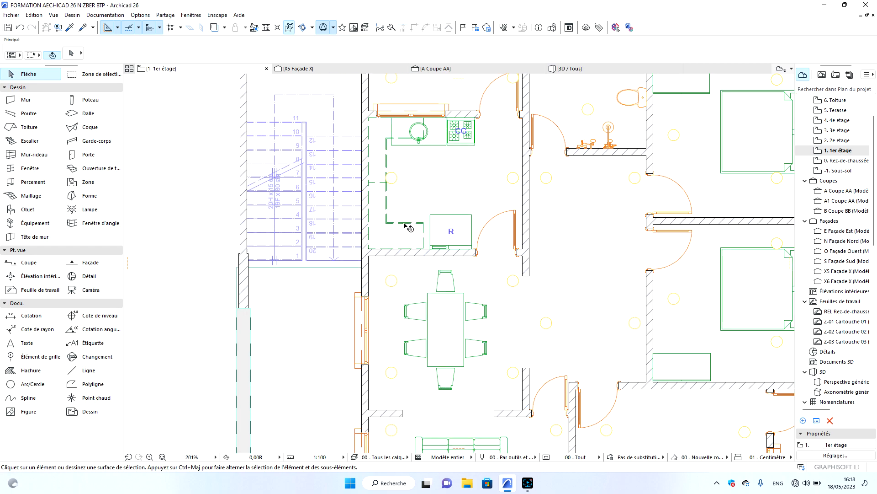
left_click(392, 280)
right_click(392, 281)
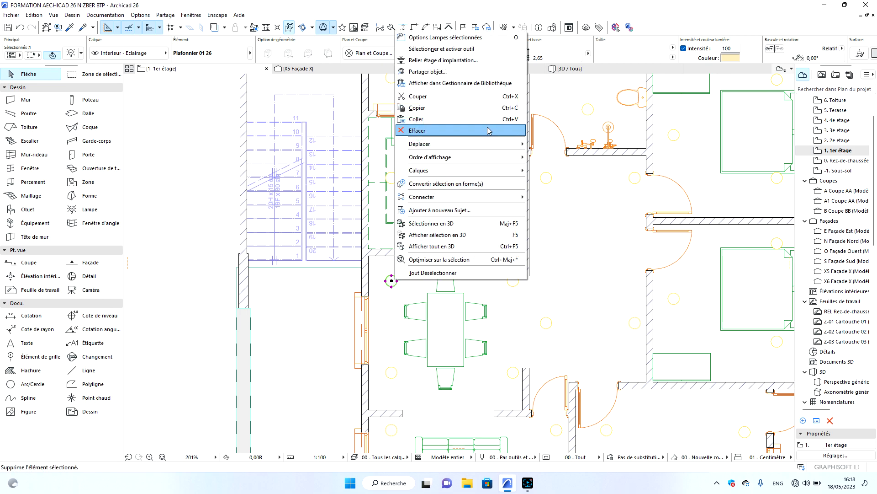
mouse_move(457, 145)
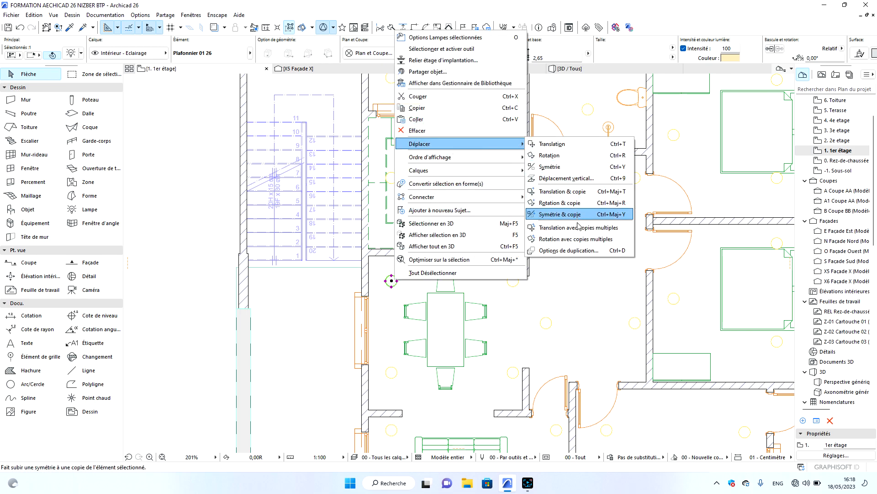
left_click(578, 226)
left_click(392, 280)
left_click(259, 280)
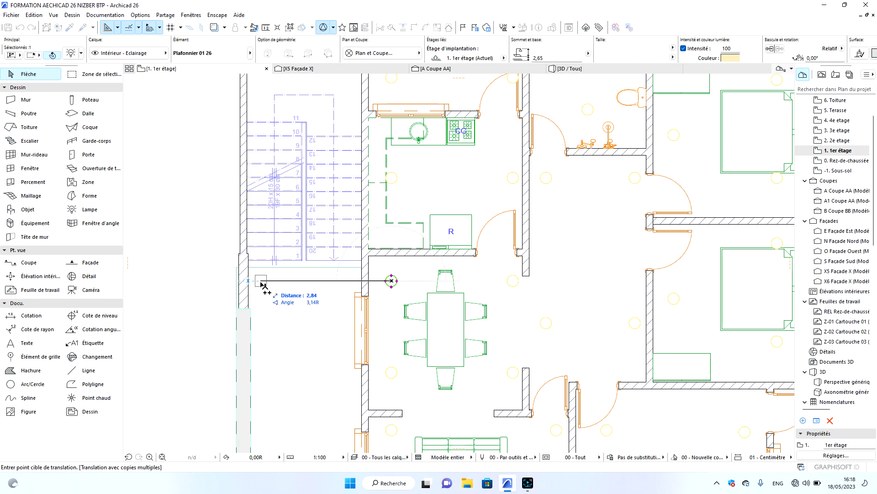
left_click(347, 280)
scroll(424, 171, "down", 3)
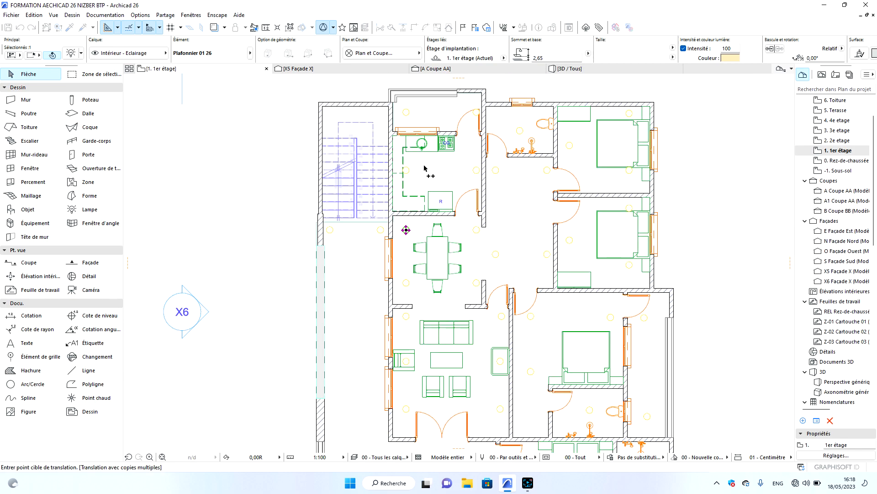
left_click(398, 228)
scroll(361, 189, "down", 2)
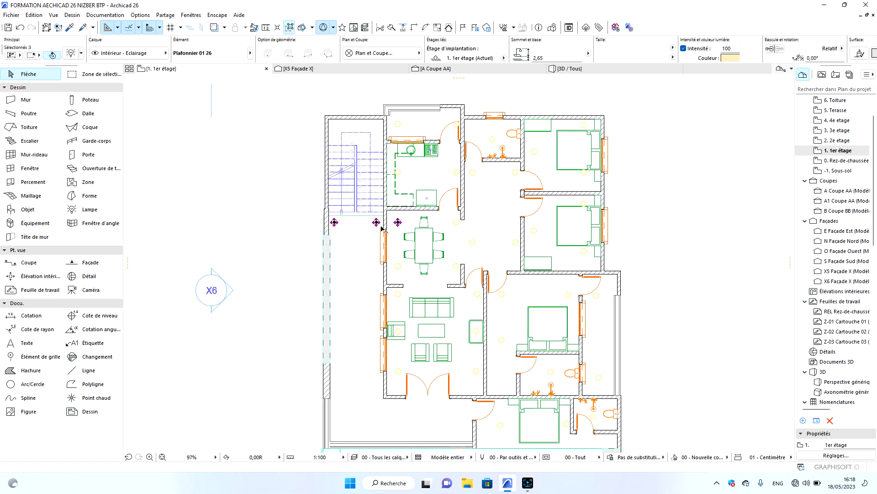
Select the two new gallery lamps and configure their duplication as a Translation with Distribution and 5 copies.
key("Escape")
left_click(334, 223, "shift")
left_click(376, 222)
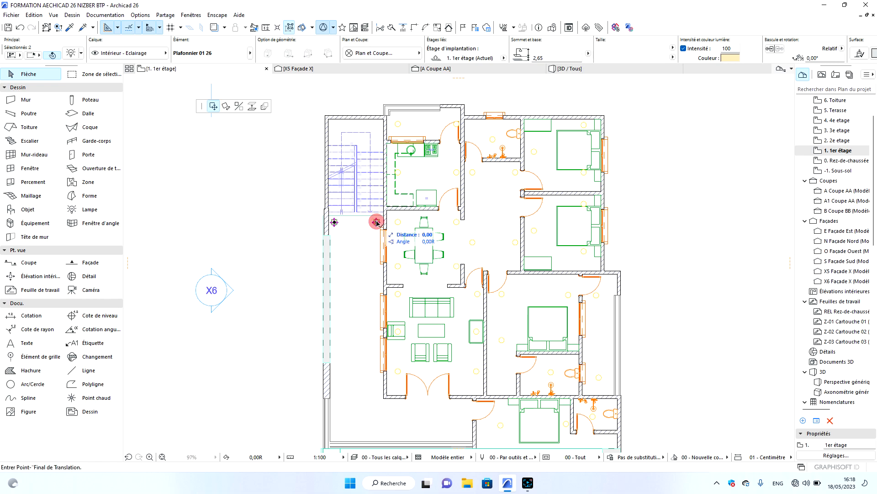
left_click(265, 107)
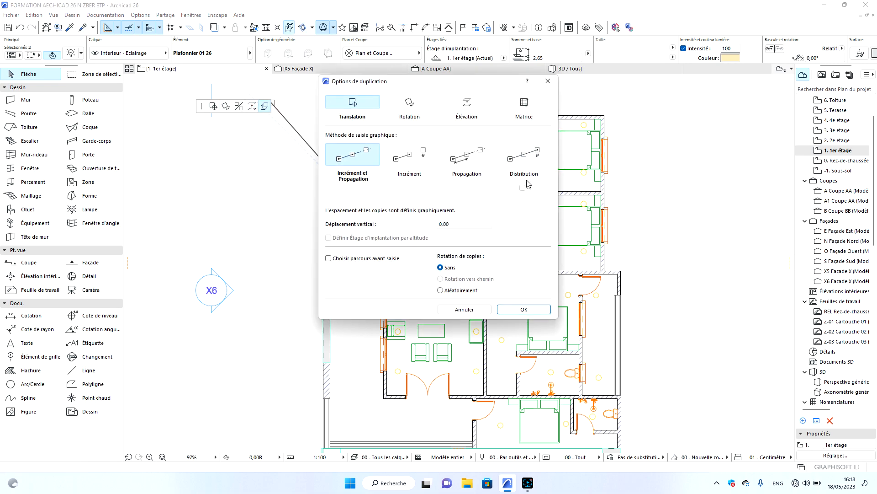
left_click(529, 161)
left_click(467, 211)
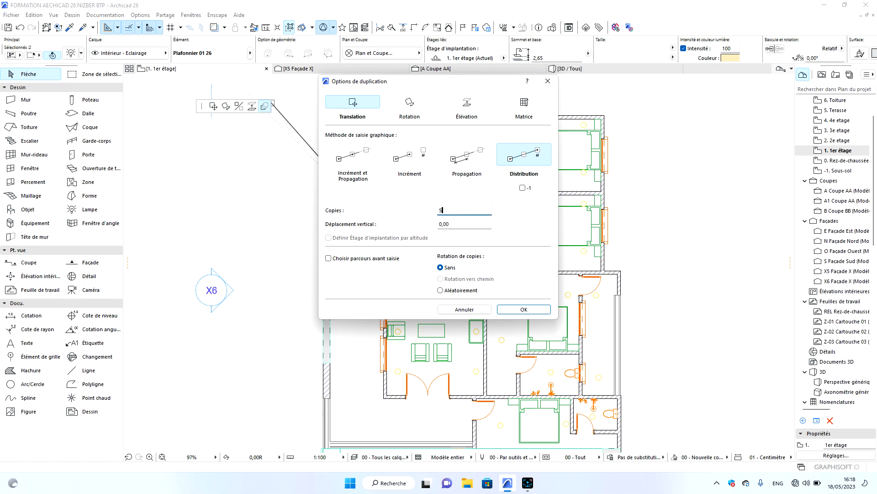
left_click(523, 309)
Distribute the lamp pair's copies straight south along the west gallery over about 9.45 m, ending near its south wall.
scroll(390, 214, "down", 3)
scroll(390, 205, "up", 8)
scroll(390, 205, "up", 3)
left_click(354, 202)
scroll(354, 200, "down", 9)
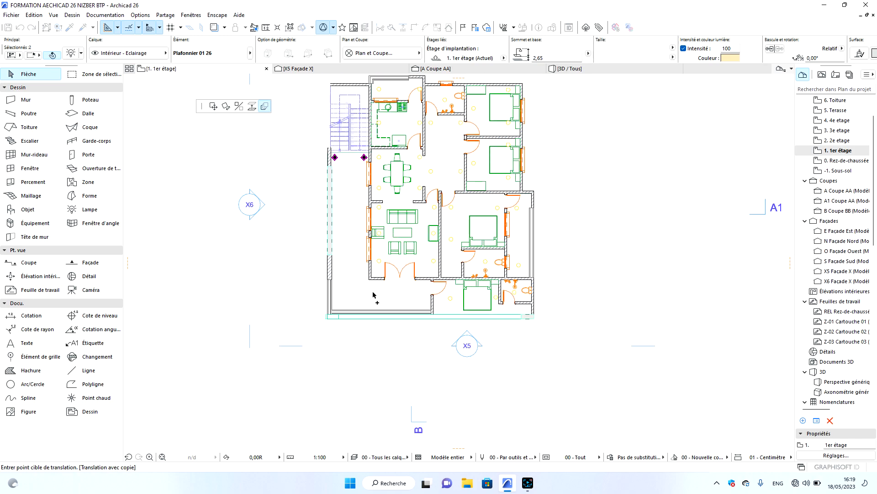
scroll(361, 306, "up", 5)
scroll(378, 318, "down", 2)
scroll(378, 319, "down", 2)
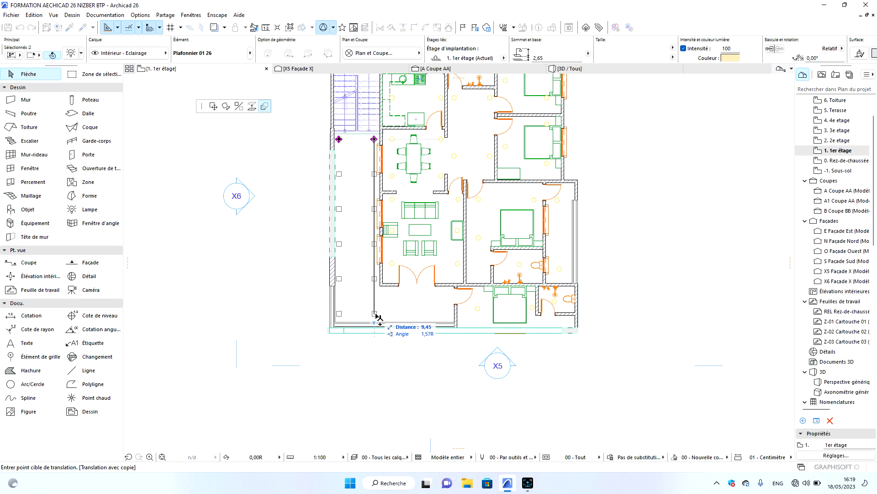
left_click(376, 314)
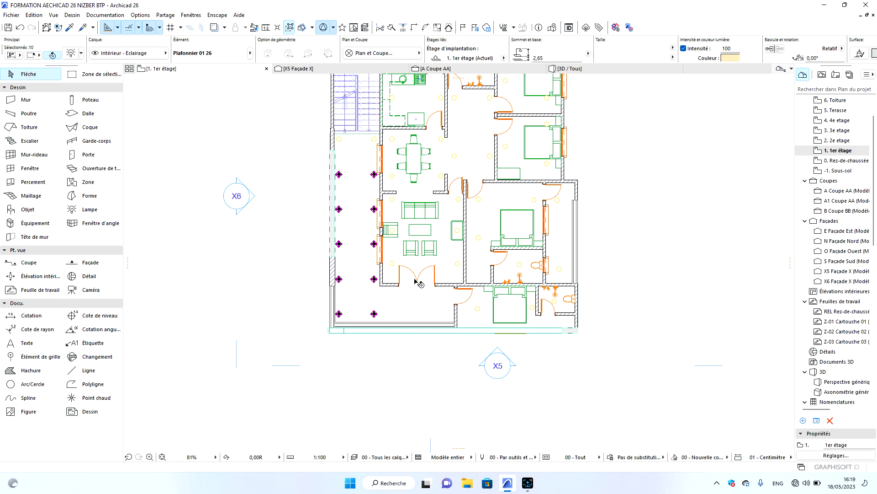
key("Escape")
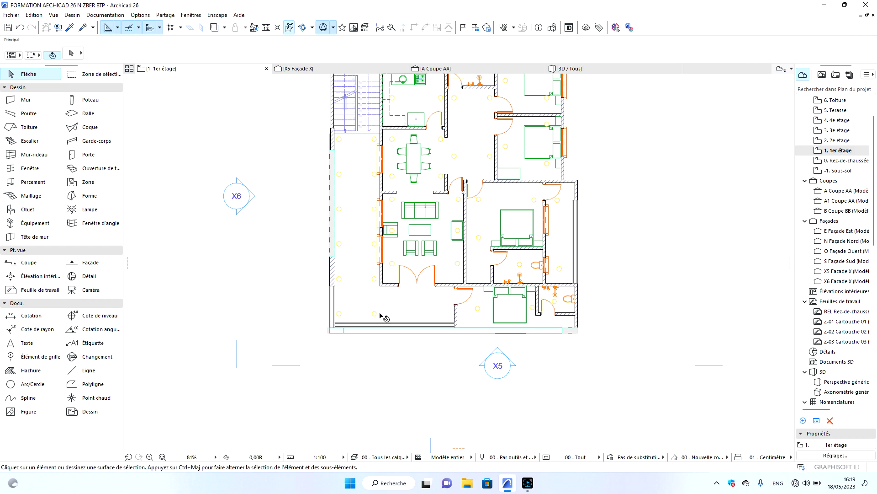
Translate with multiple copies the gallery's southeast lamp to three more spots on the porch in front of the double entrance door.
left_click(375, 314)
right_click(375, 314)
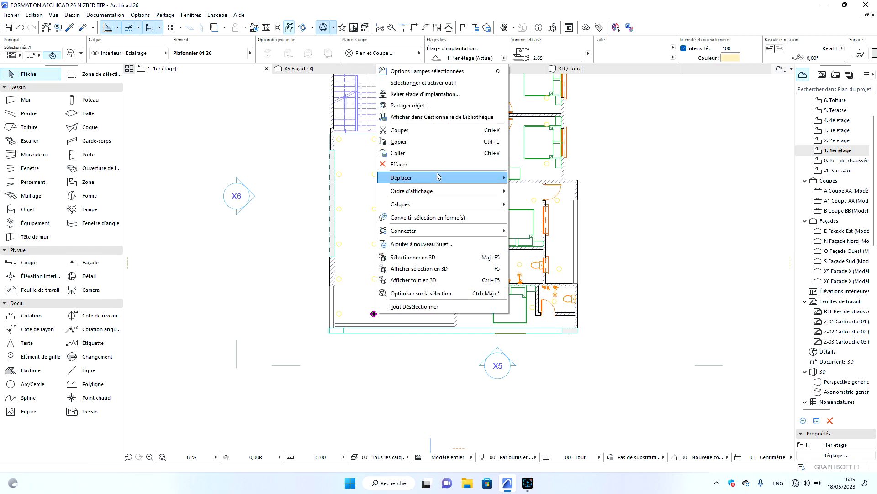
mouse_move(438, 177)
left_click(565, 261)
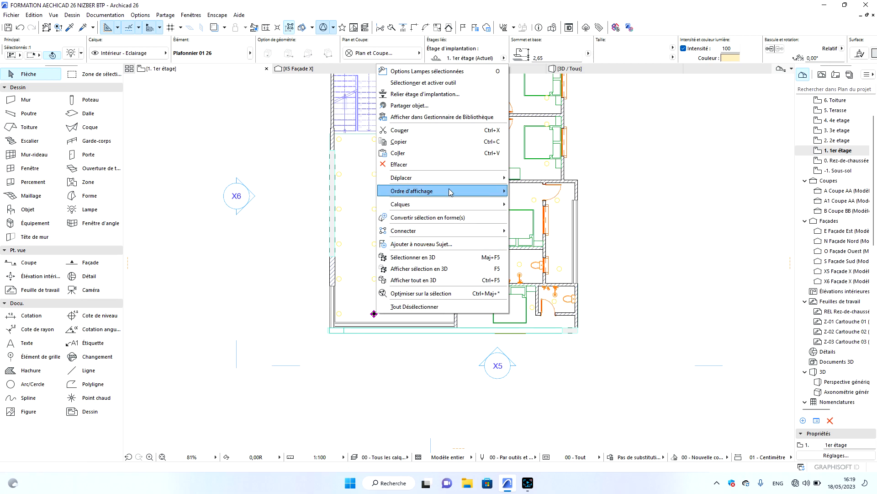
mouse_move(454, 180)
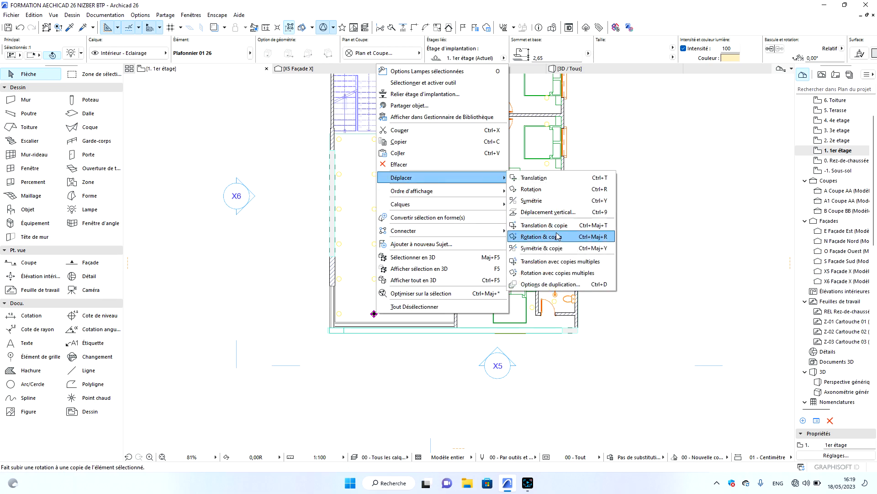
left_click(553, 263)
left_click(374, 314)
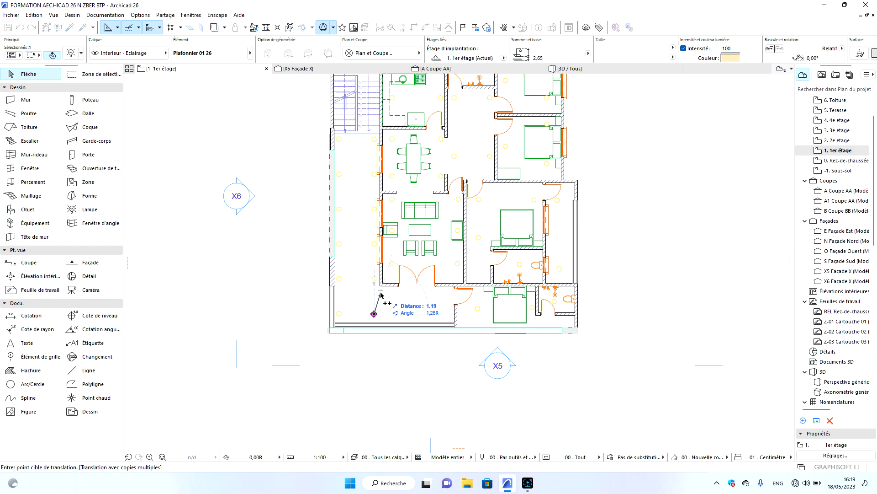
left_click(381, 294)
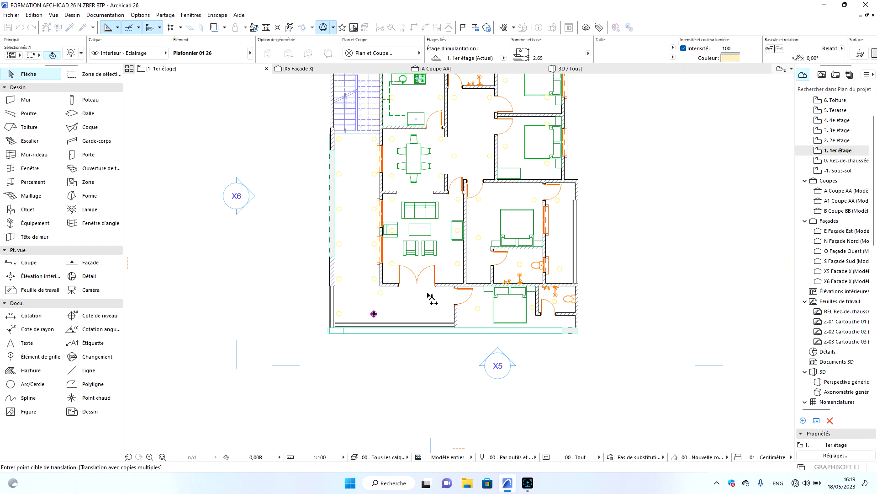
scroll(431, 291, "up", 2)
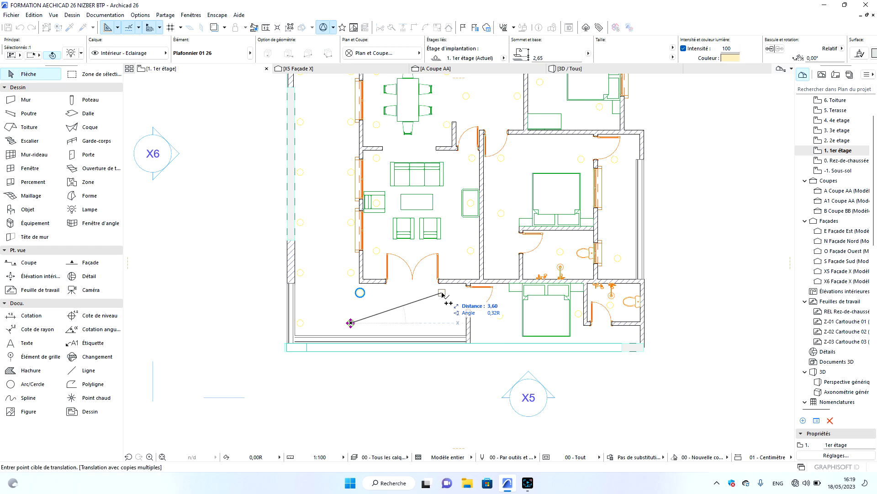
left_click(442, 323)
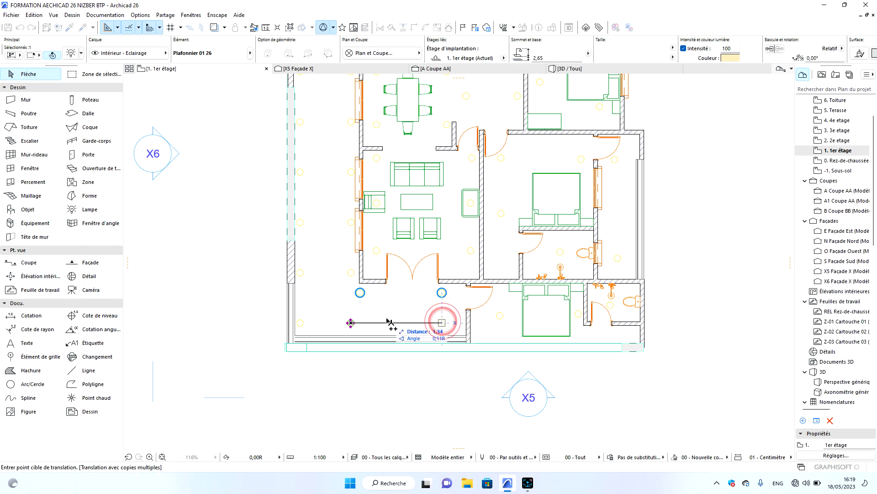
scroll(366, 364, "down", 3)
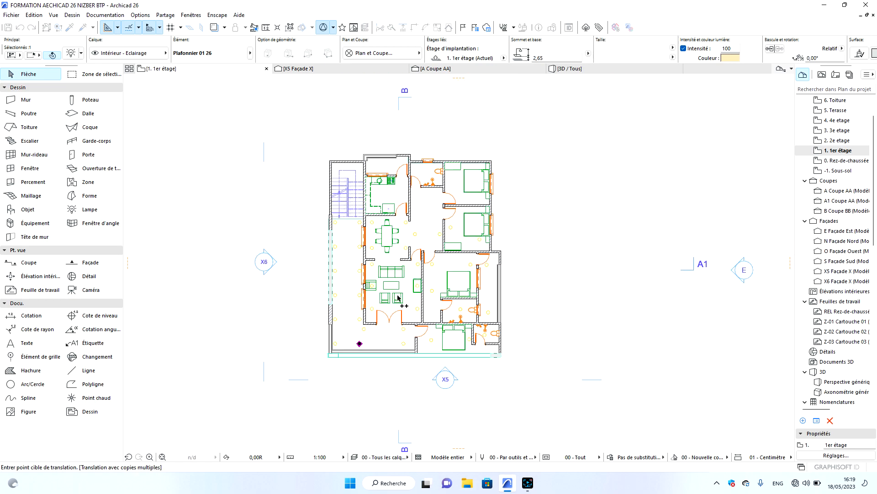
key("Escape")
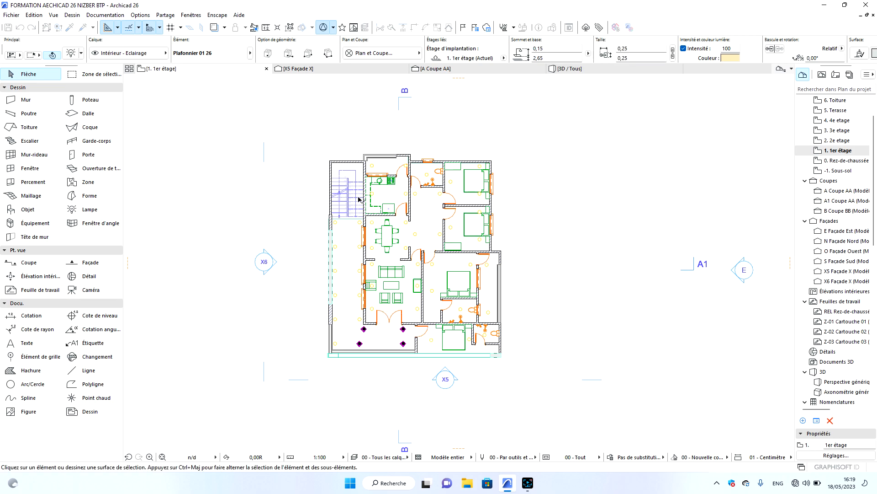
key("Escape")
Translate with multiple copies the north balcony's west lamp to both north corners of the stairwell, above the stair flights.
scroll(360, 167, "up", 3)
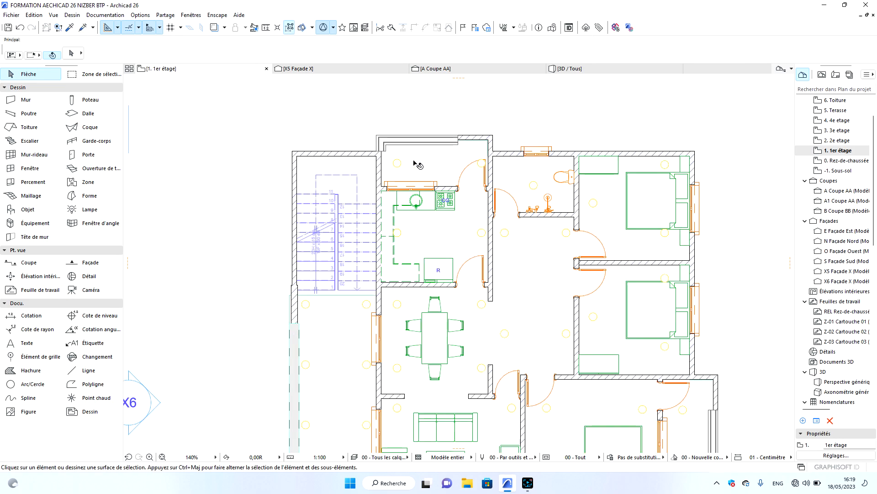
left_click(397, 163)
right_click(412, 161)
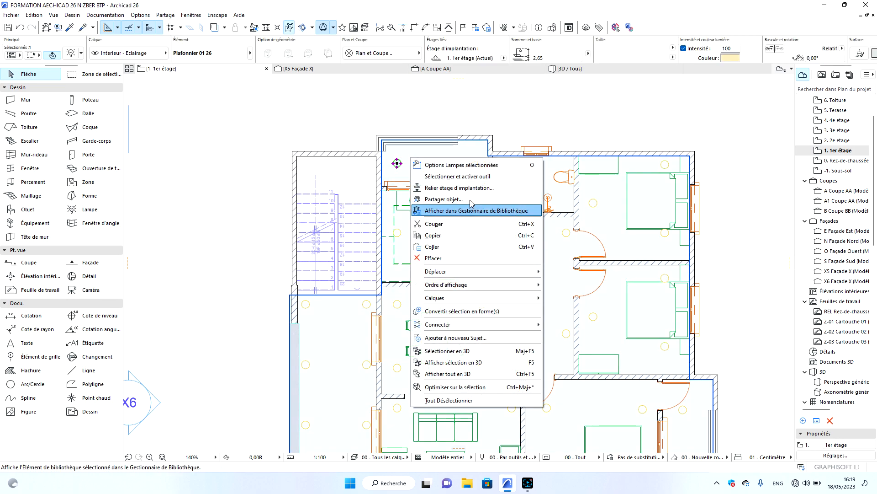
mouse_move(459, 277)
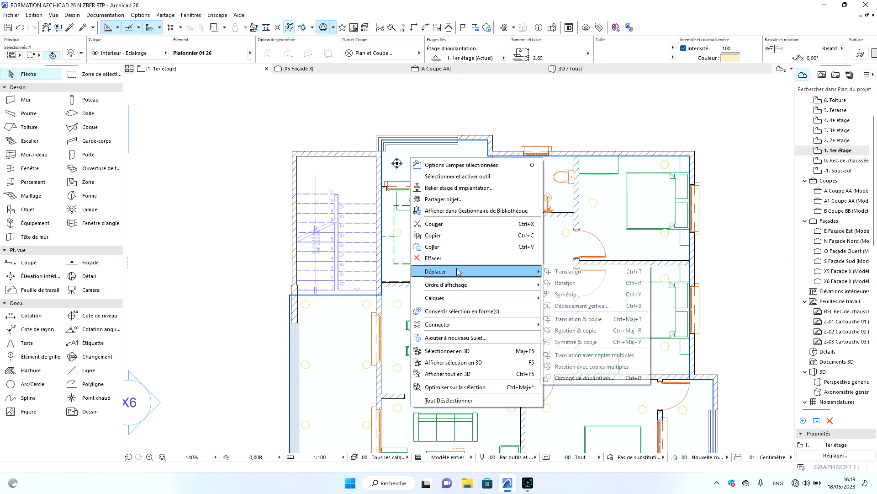
left_click(595, 354)
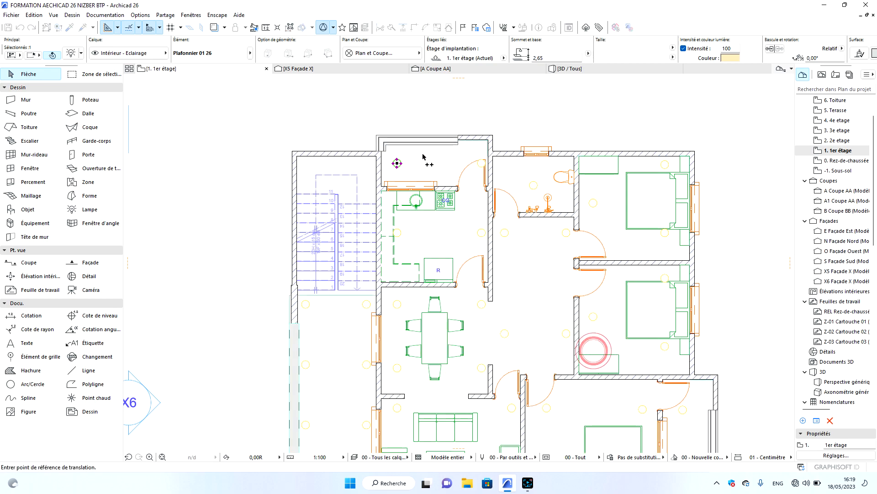
left_click(397, 163)
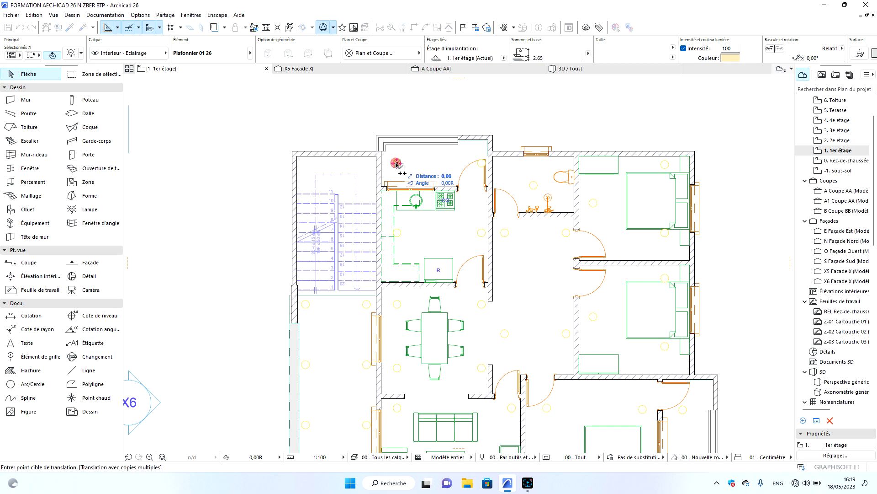
left_click(307, 163)
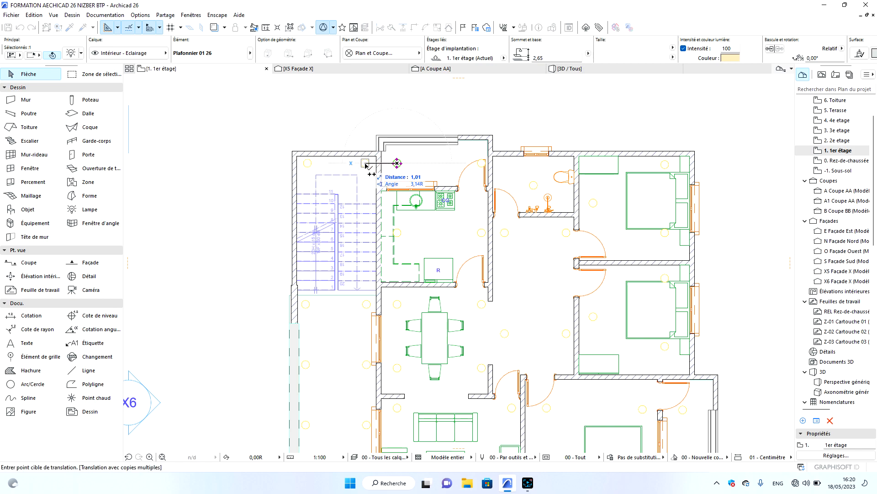
left_click(366, 164)
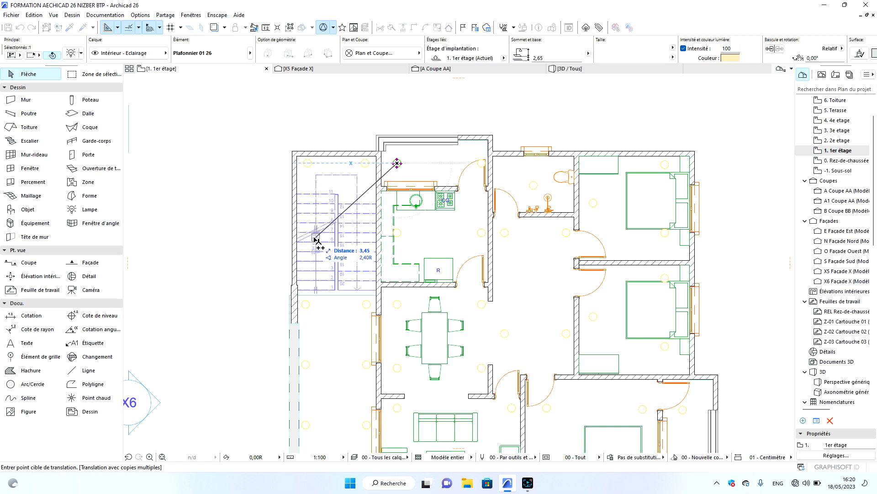
scroll(315, 240, "up", 3)
scroll(319, 242, "down", 2)
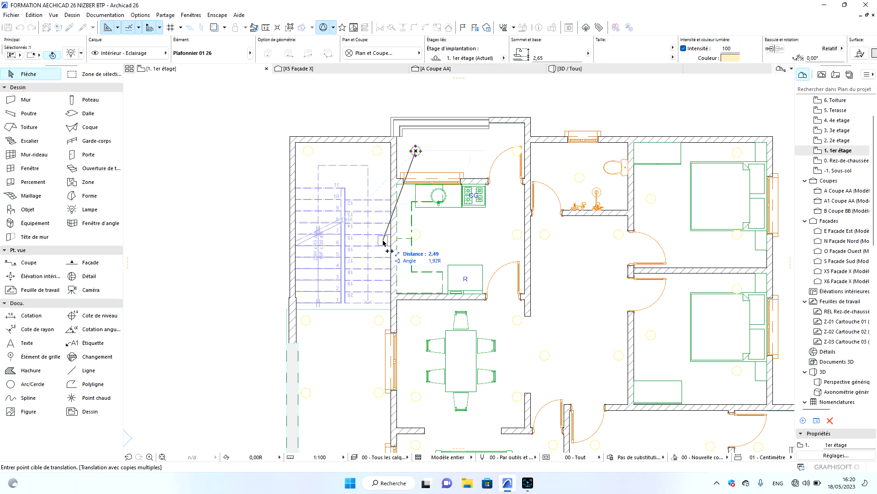
scroll(317, 241, "up", 2)
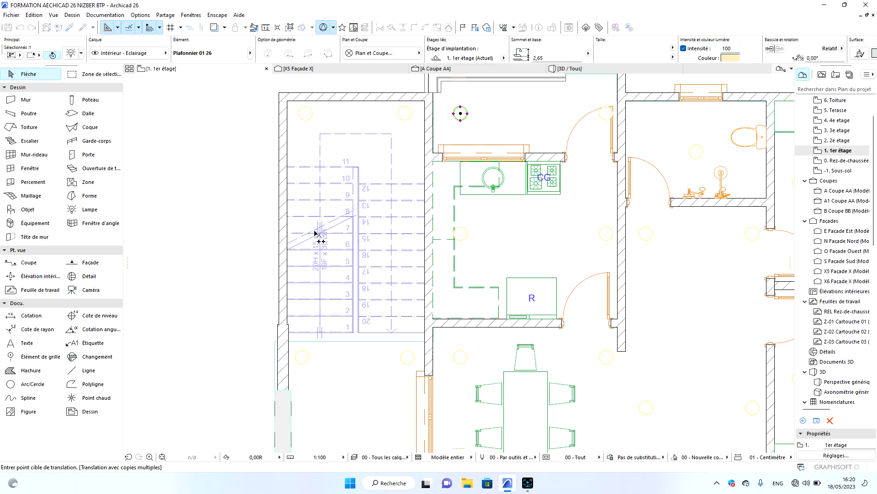
left_click(304, 114)
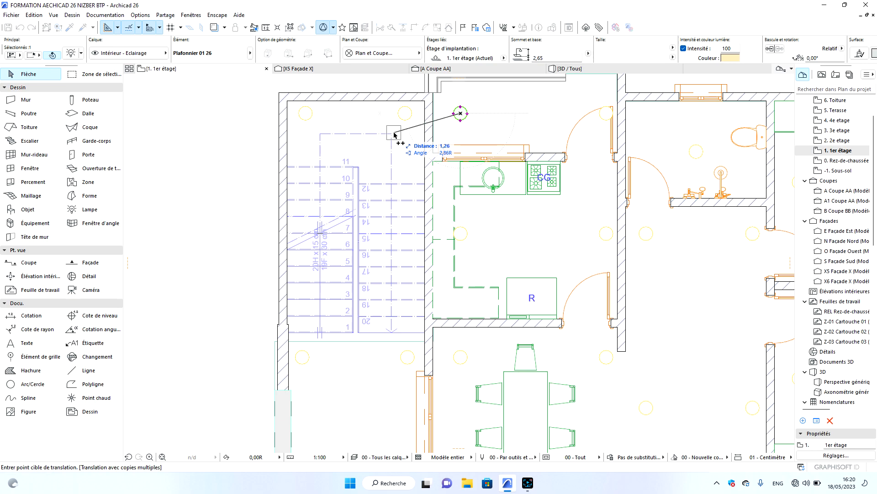
key("Escape")
key("Escape")
Set the Lamp tool's default object to the Lustre 26 chandelier, checking its elevation and plan previews.
scroll(512, 185, "down", 3)
scroll(516, 187, "down", 2)
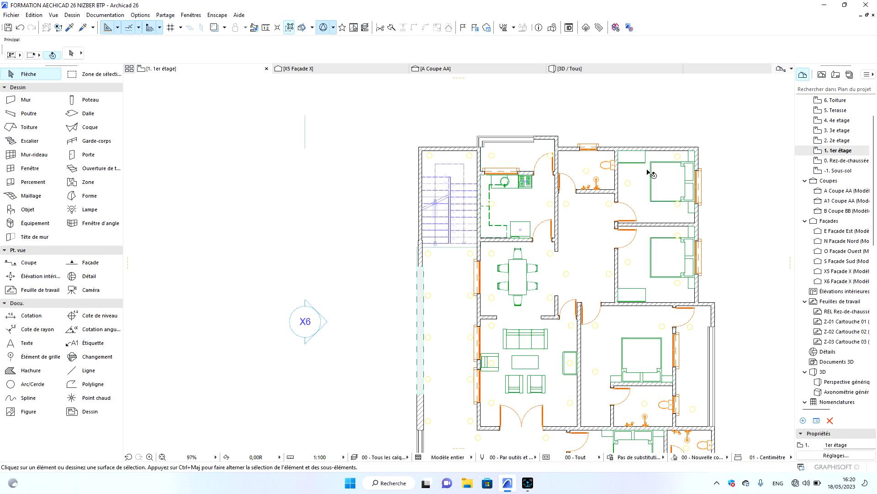
scroll(624, 172, "down", 2)
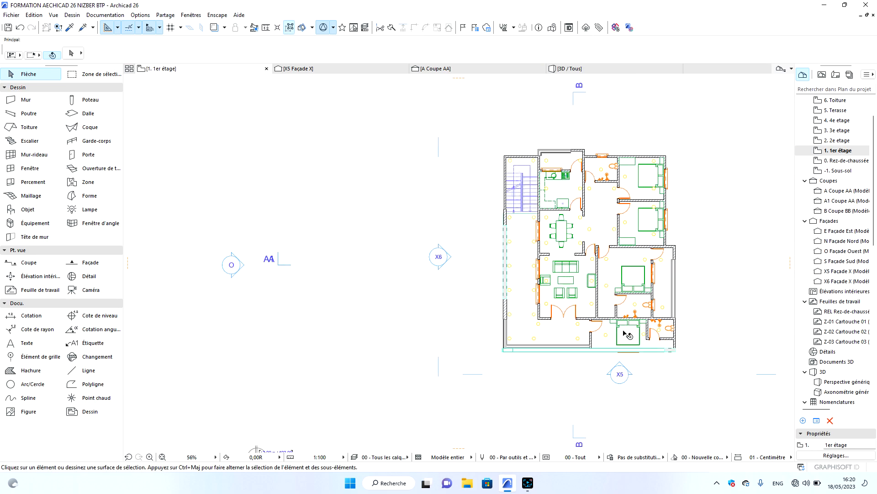
scroll(612, 288, "up", 4)
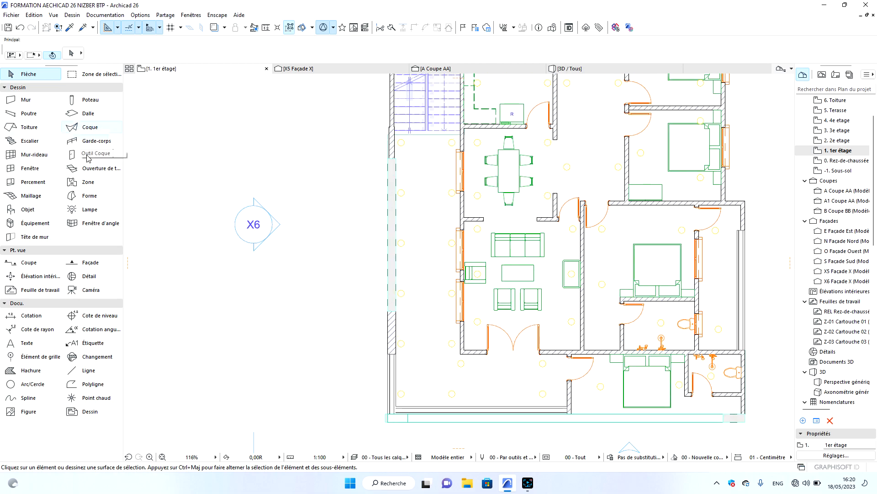
left_click(90, 209)
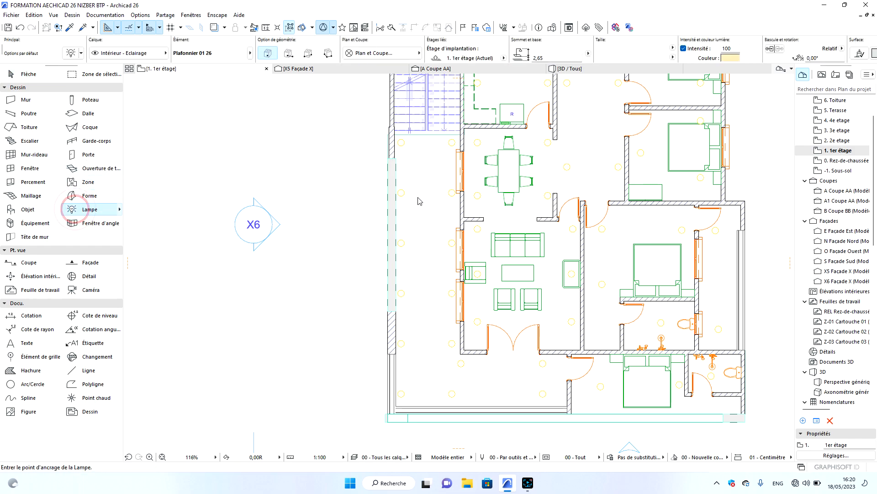
key("ctrl+t")
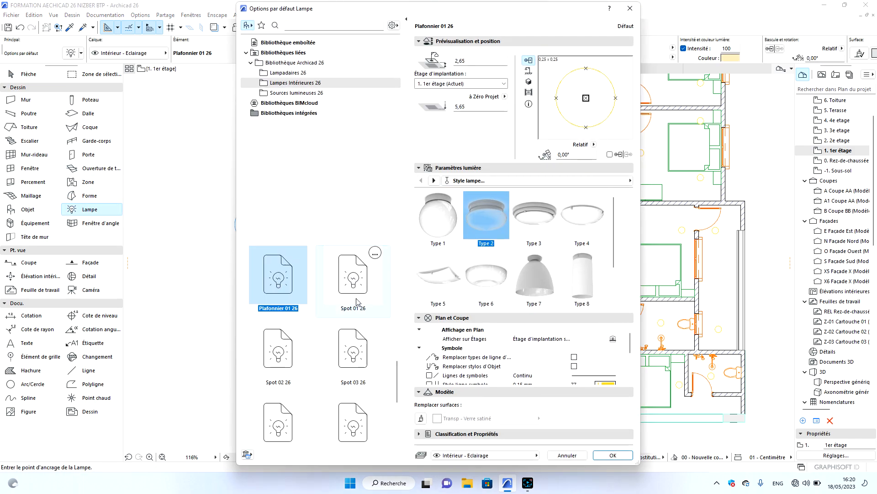
scroll(344, 306, "down", 2)
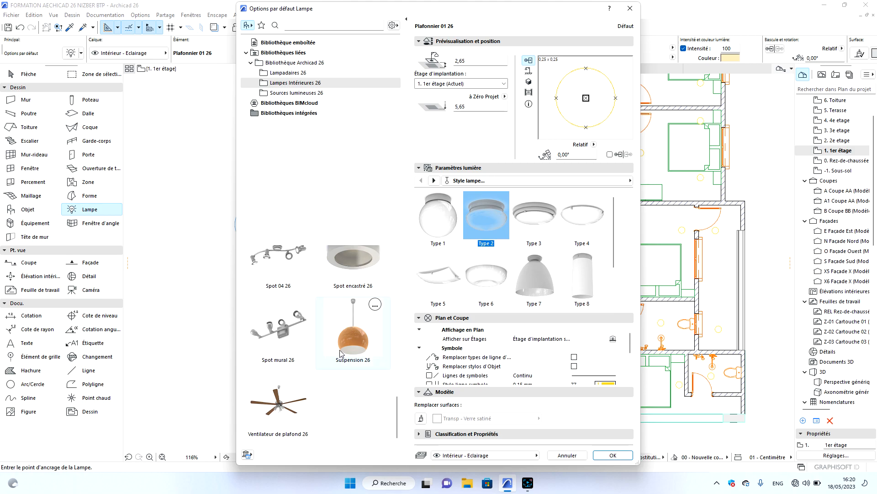
scroll(346, 322, "up", 3)
scroll(337, 342, "up", 3)
left_click(354, 375)
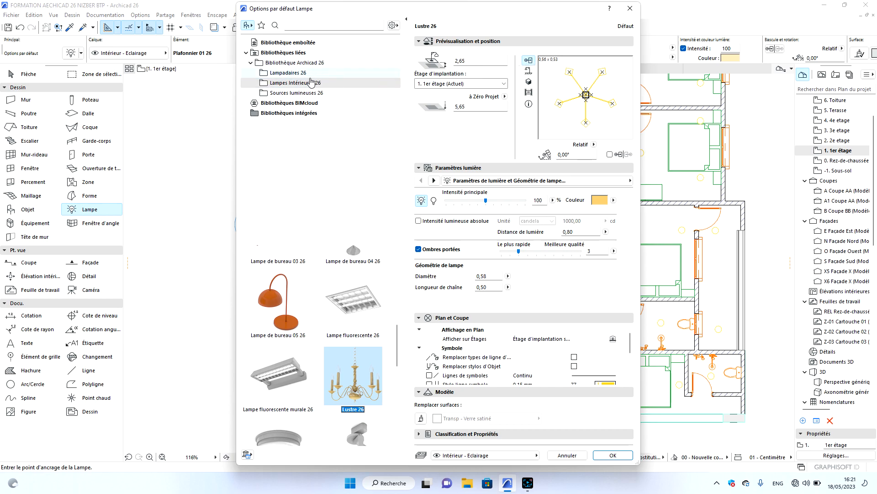
left_click(529, 71)
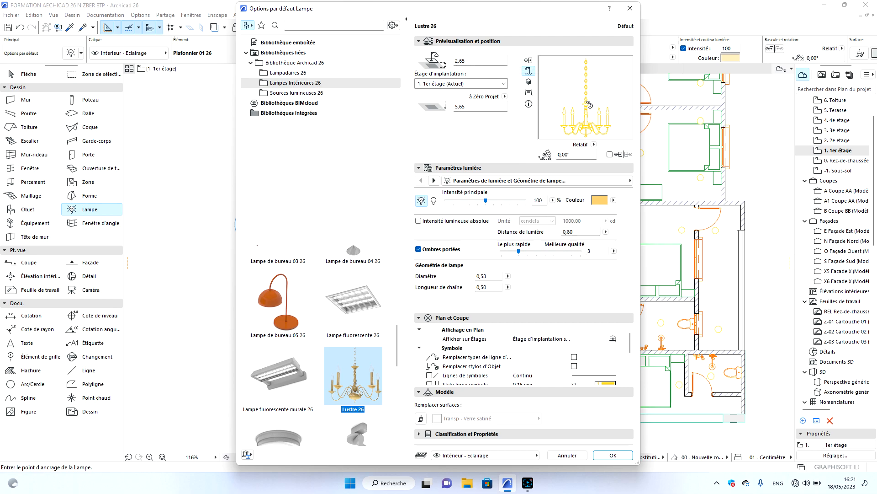
left_click(529, 60)
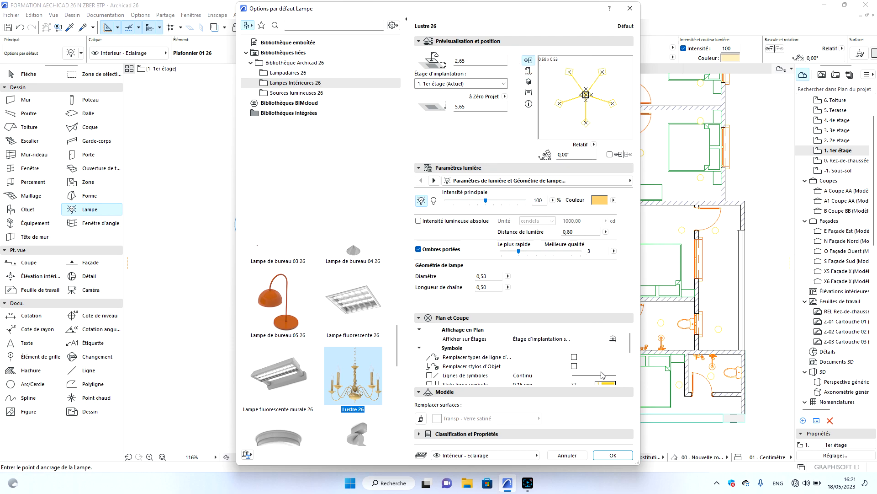
left_click(610, 456)
Place five Lustre 26 chandeliers along the west gallery's centre line and one in the middle of the entrance porch.
scroll(434, 173, "up", 2)
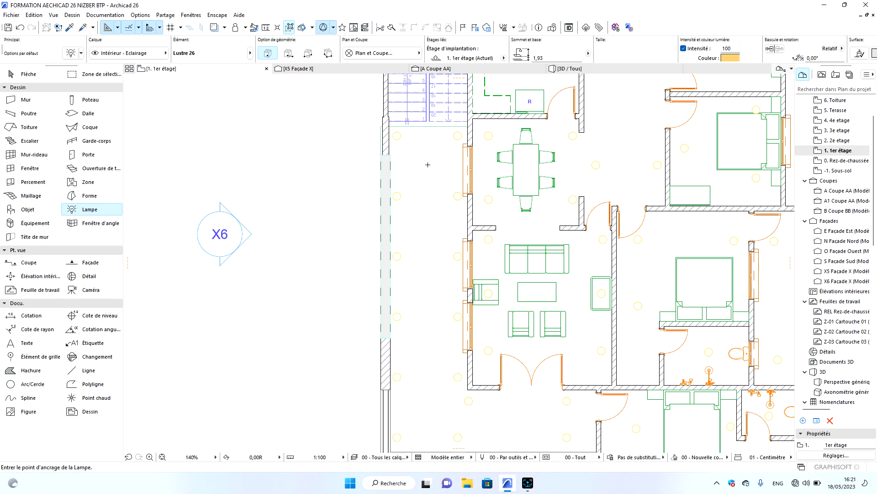
left_click(427, 165)
left_click(428, 229)
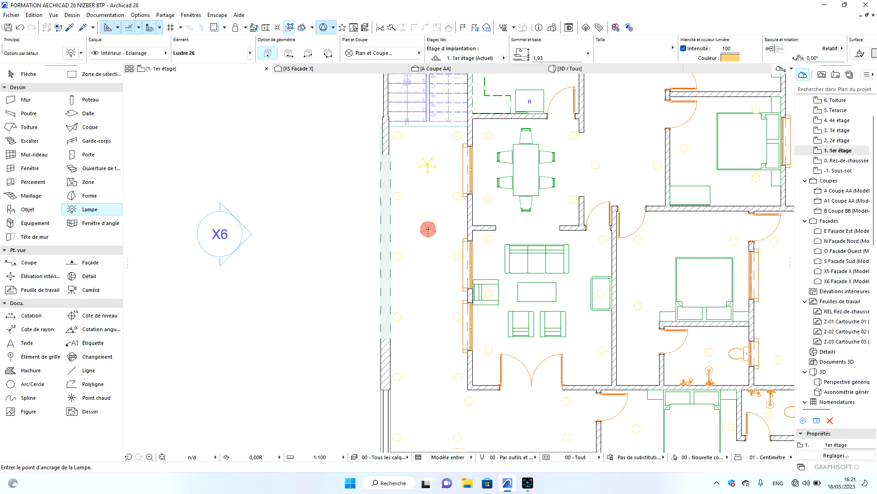
left_click(428, 289)
scroll(428, 288, "down", 3)
scroll(428, 285, "up", 3)
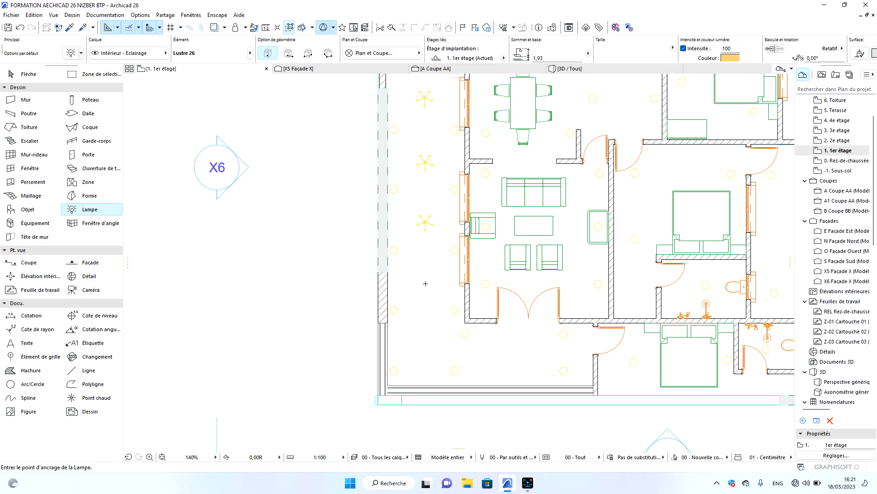
left_click(424, 285)
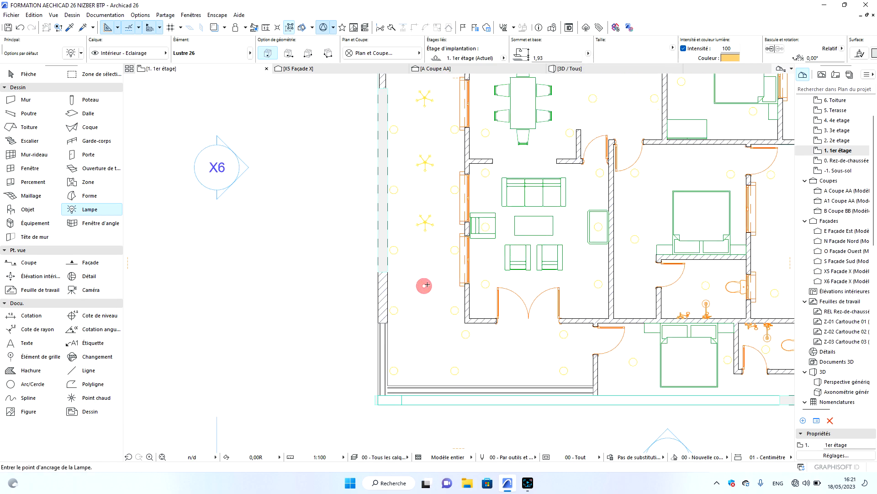
left_click(424, 349)
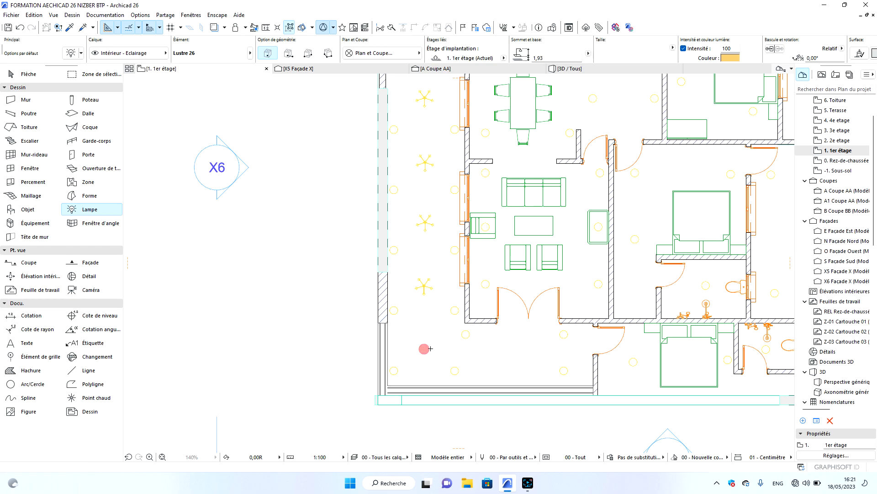
left_click(520, 352)
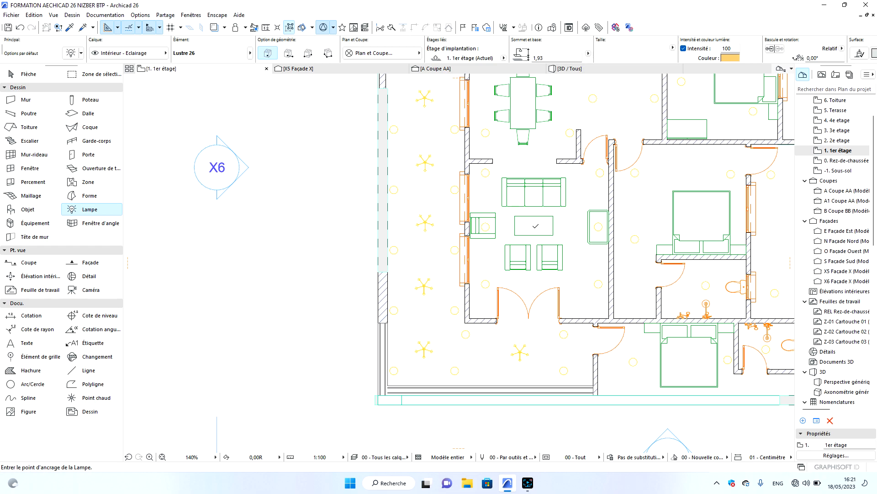
Place one Lustre 26 chandelier each over the coffee table, over the dining table, in the kitchen and on the north balcony.
left_click(535, 225)
scroll(517, 299, "down", 3)
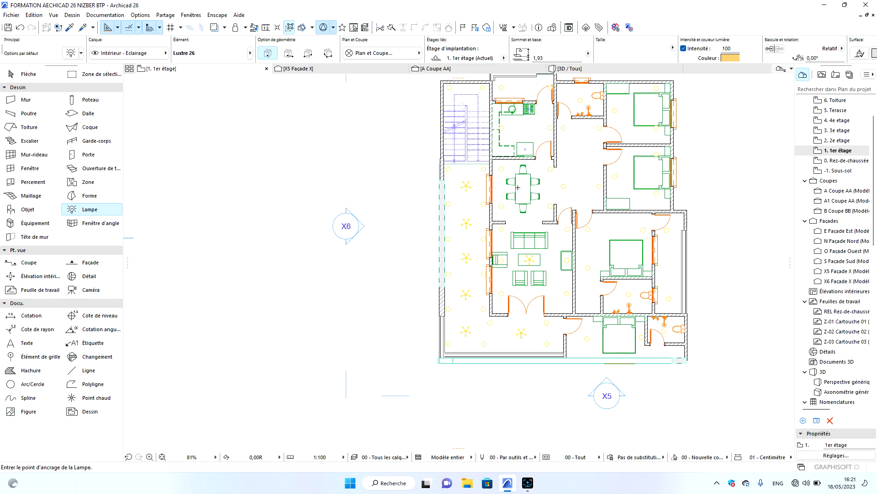
scroll(516, 179, "up", 4)
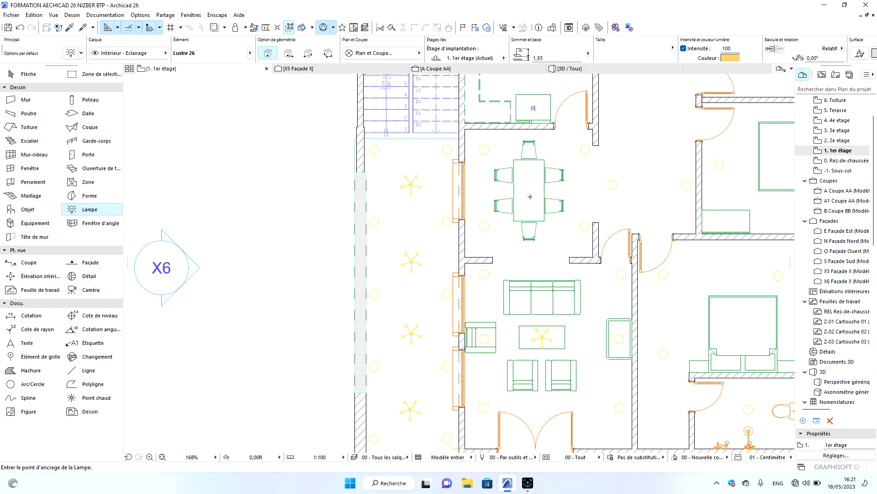
left_click(532, 189)
scroll(526, 201, "down", 3)
scroll(525, 201, "up", 4)
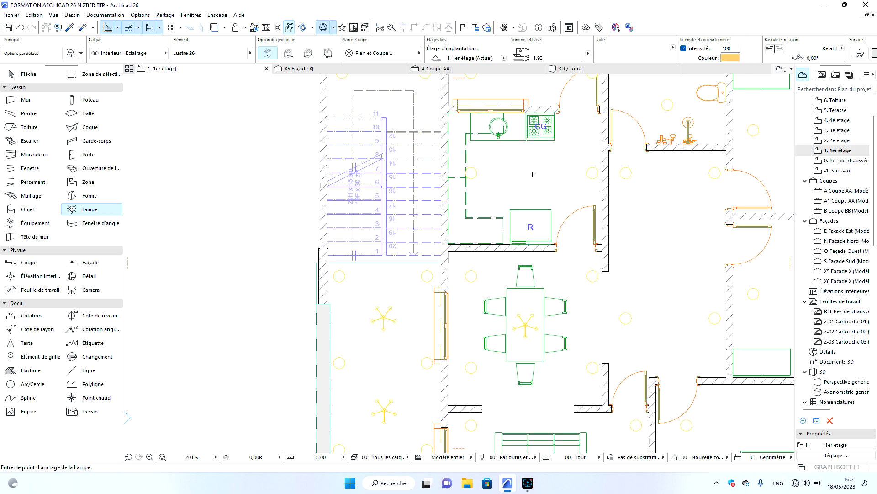
left_click(532, 177)
scroll(510, 207, "down", 4)
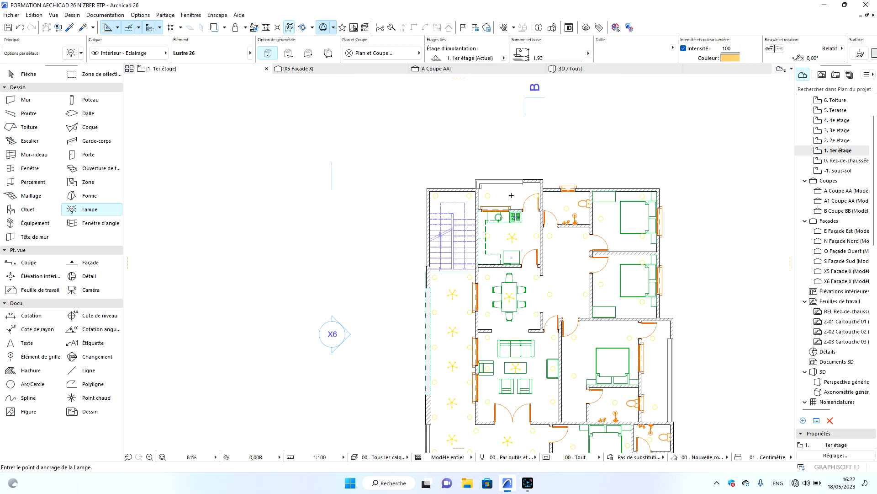
left_click(513, 196)
Place one Lustre 26 chandelier each in the central hall and over the beds of the two north-east bedrooms.
scroll(571, 197, "down", 3)
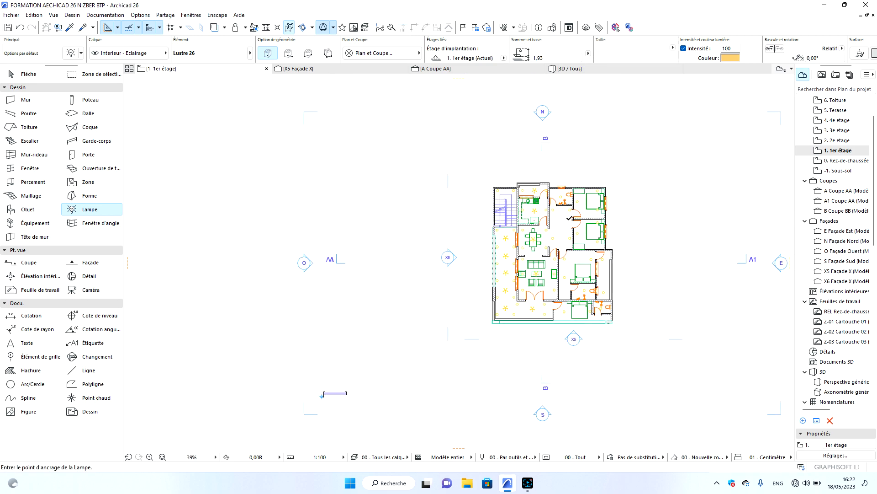
scroll(569, 192, "up", 5)
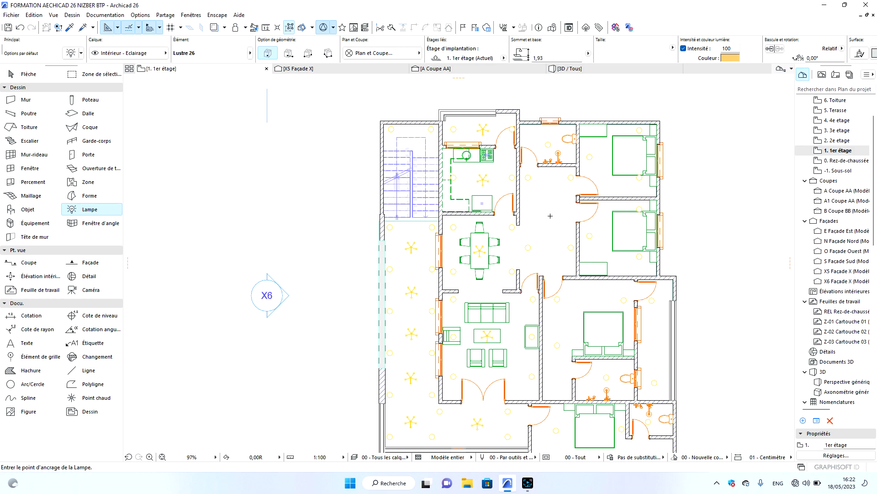
left_click(549, 216)
left_click(617, 156)
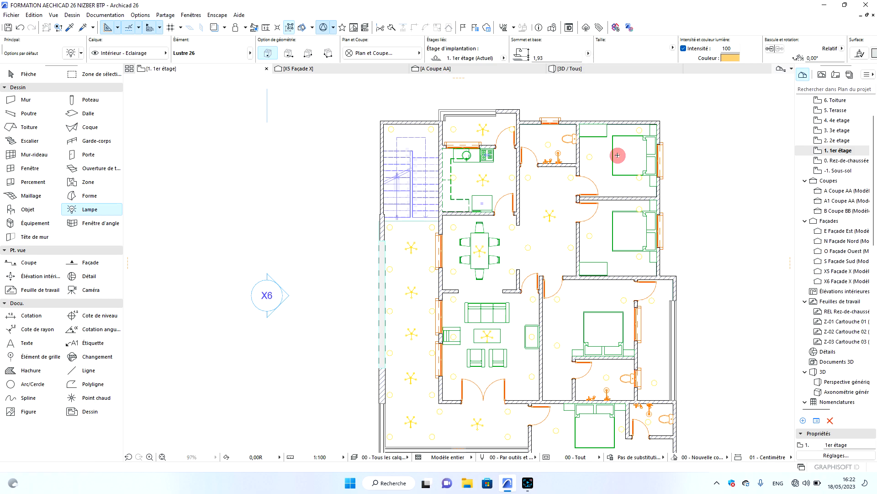
scroll(621, 173, "down", 2)
scroll(625, 190, "up", 3)
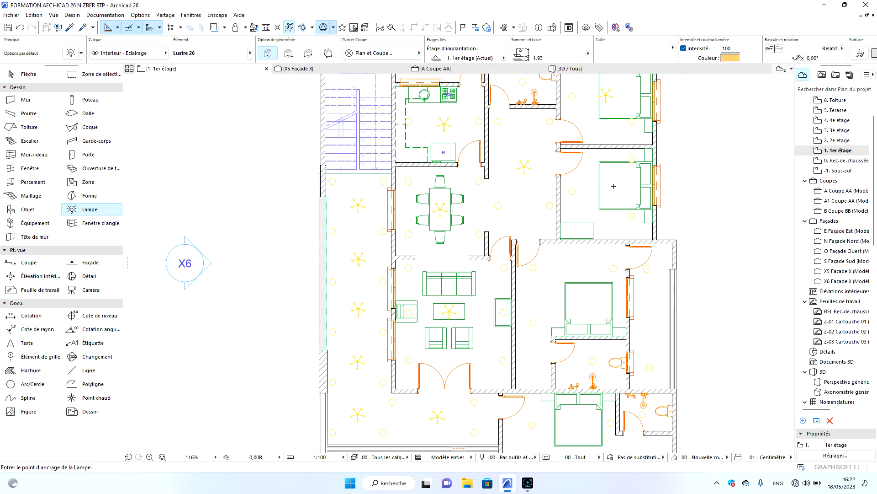
left_click(608, 188)
Place one Lustre 26 chandelier each over the large east bedroom's bed, on the east balcony and over the south bedroom's bed.
scroll(608, 188, "down", 3)
scroll(600, 224, "up", 3)
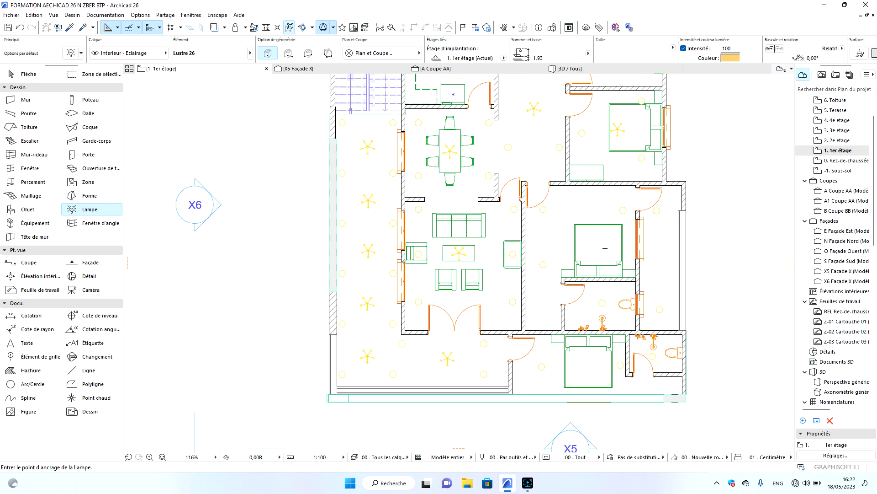
scroll(606, 248, "up", 2)
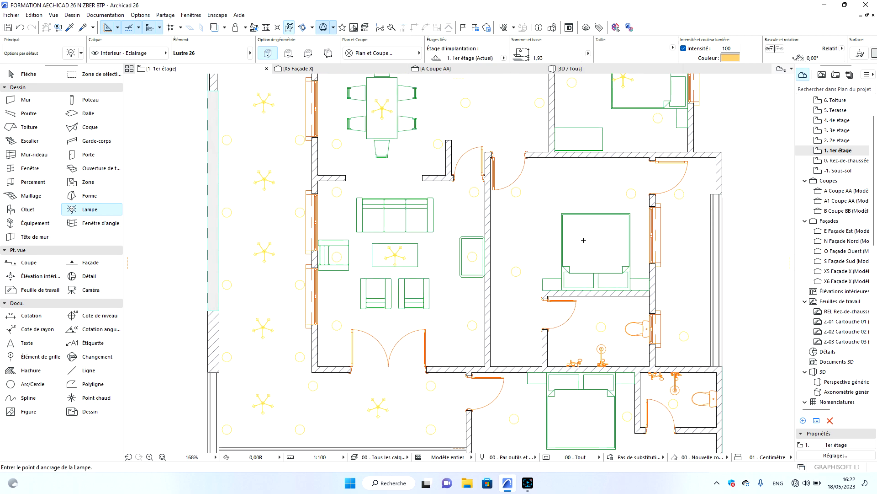
left_click(584, 240)
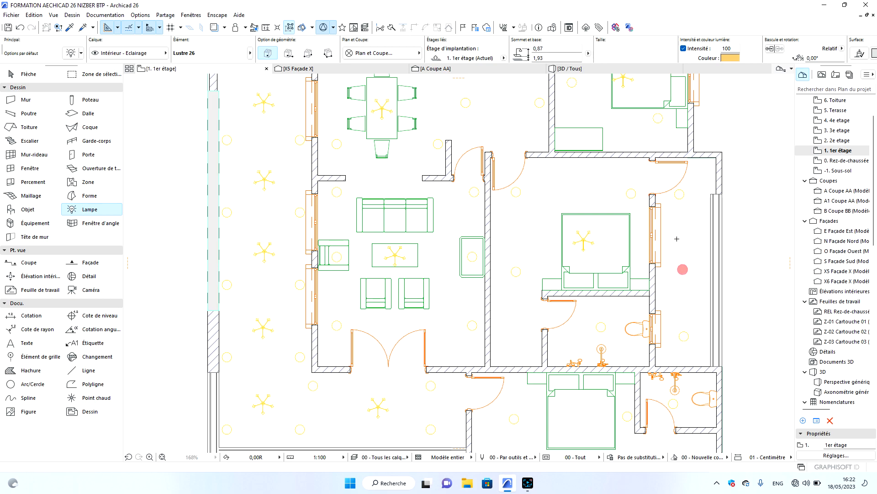
scroll(681, 268, "down", 4)
scroll(640, 286, "up", 5)
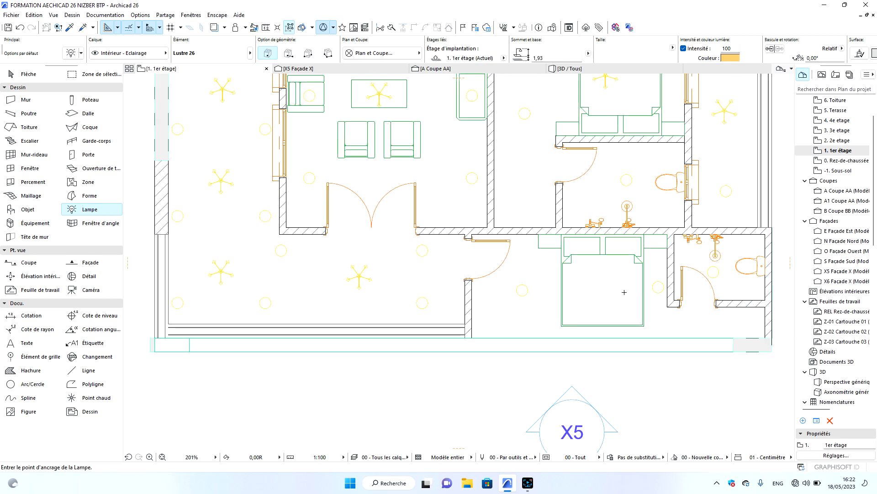
left_click(597, 290)
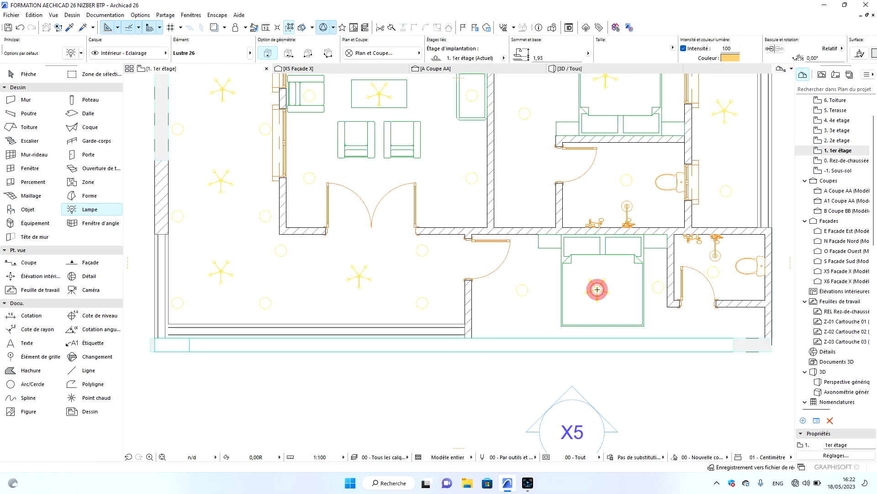
scroll(594, 288, "down", 6)
scroll(471, 190, "up", 5)
scroll(465, 195, "down", 3)
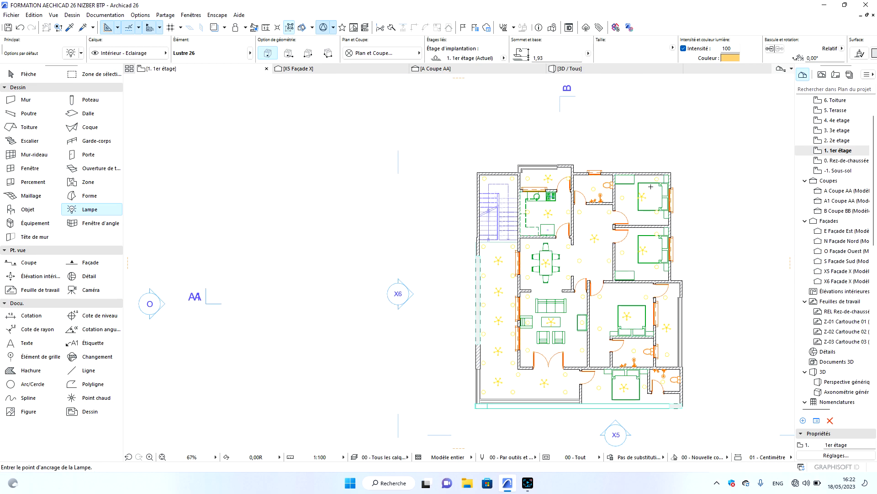
key("Escape")
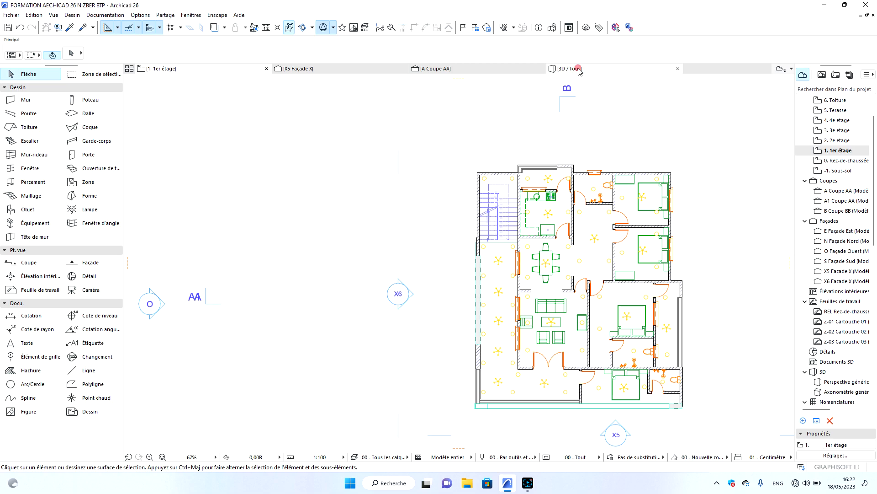
Examine the first floor's ceiling lamps and chandeliers in the 3D view, from the front balcony along the west gallery to the stairs.
left_click(569, 69)
scroll(464, 265, "down", 2)
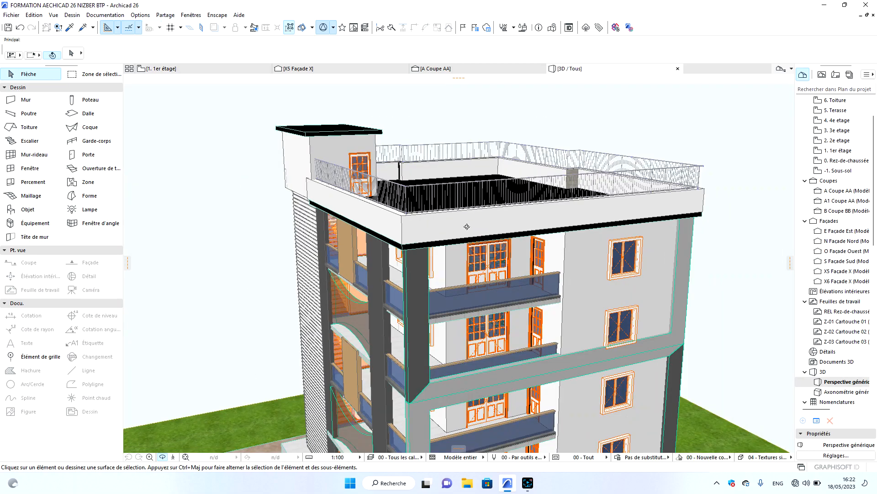
scroll(485, 405, "up", 2)
scroll(540, 271, "down", 2)
scroll(540, 271, "up", 5)
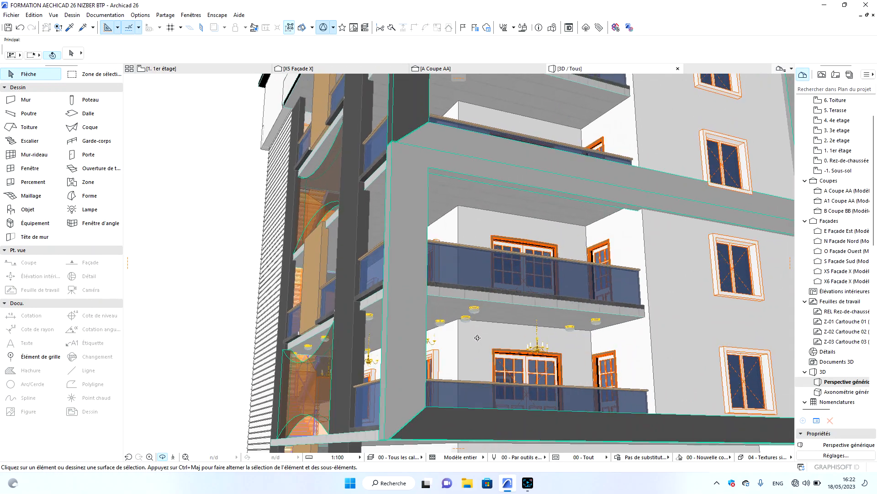
middle_click_drag(478, 338, 411, 340, "shift")
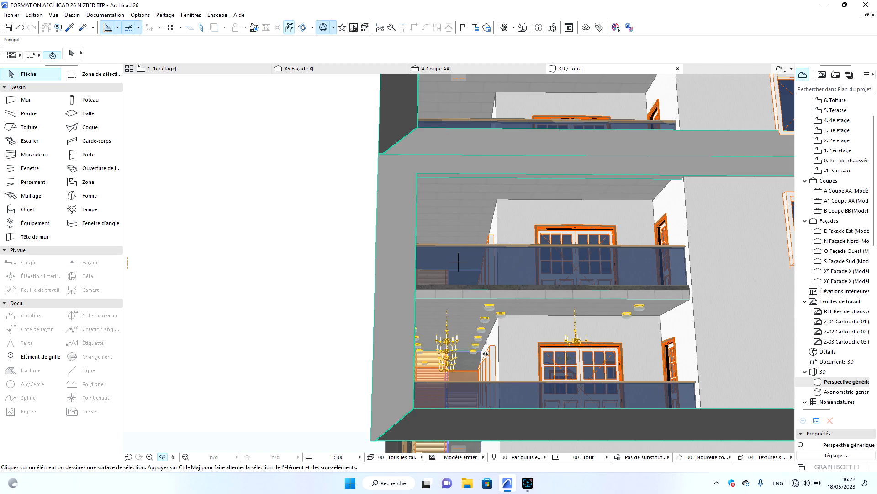
left_click_drag(449, 354, 502, 363)
scroll(501, 363, "up", 10)
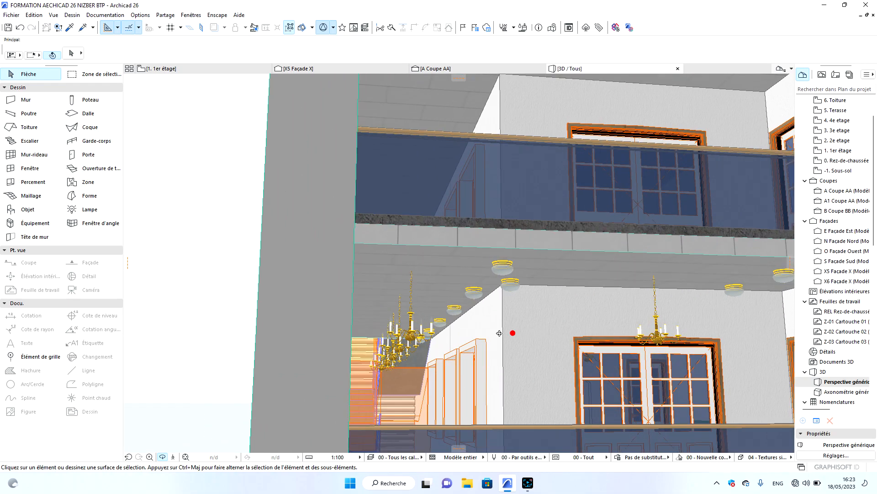
scroll(445, 335, "up", 2)
mouse_move(447, 350)
left_mouse_down()
mouse_move(464, 351)
mouse_move(450, 349)
left_mouse_up()
scroll(479, 336, "up", 6)
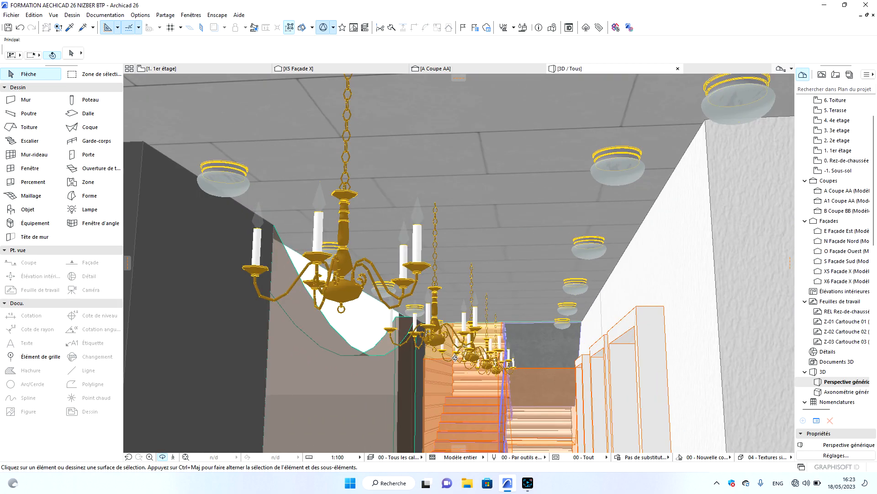
scroll(484, 360, "down", 4)
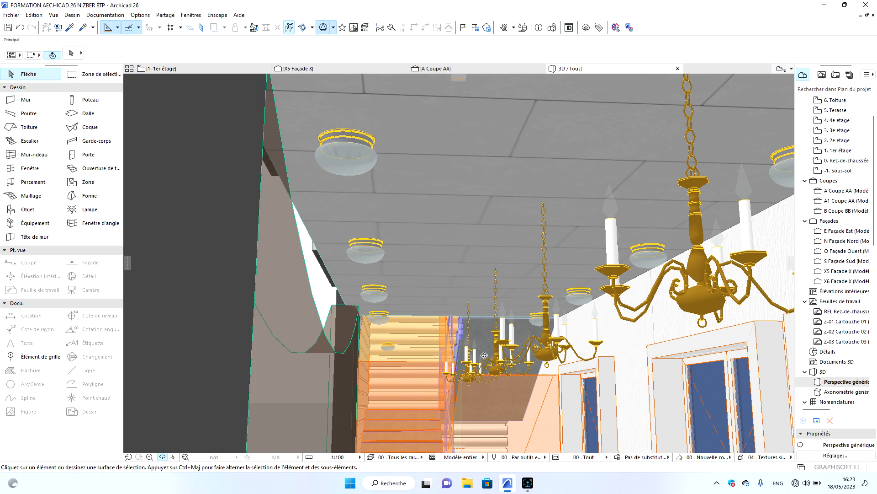
scroll(471, 341, "up", 4)
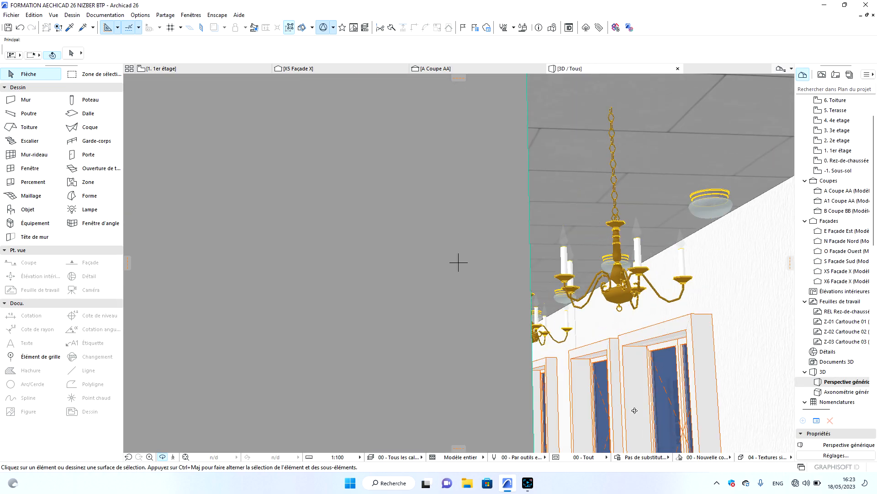
scroll(484, 363, "down", 6)
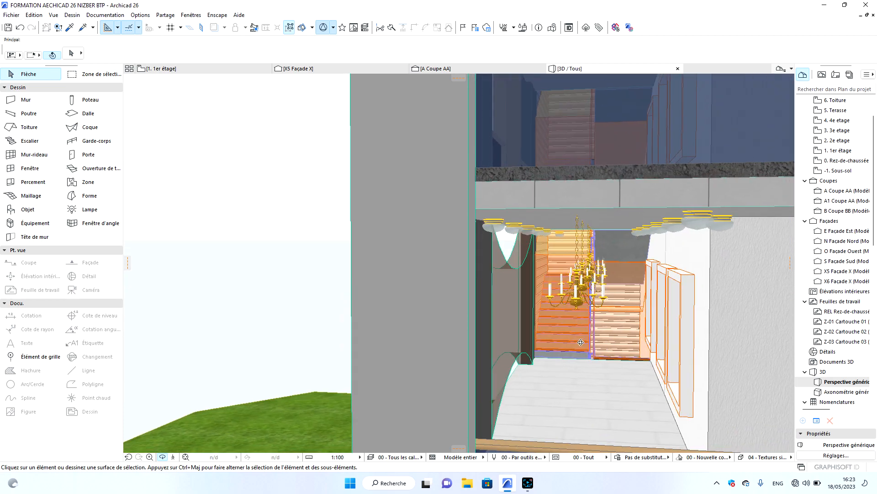
Return to the 1er étage plan and compare its lamp layout with the 2e etage plan.
left_click(199, 69)
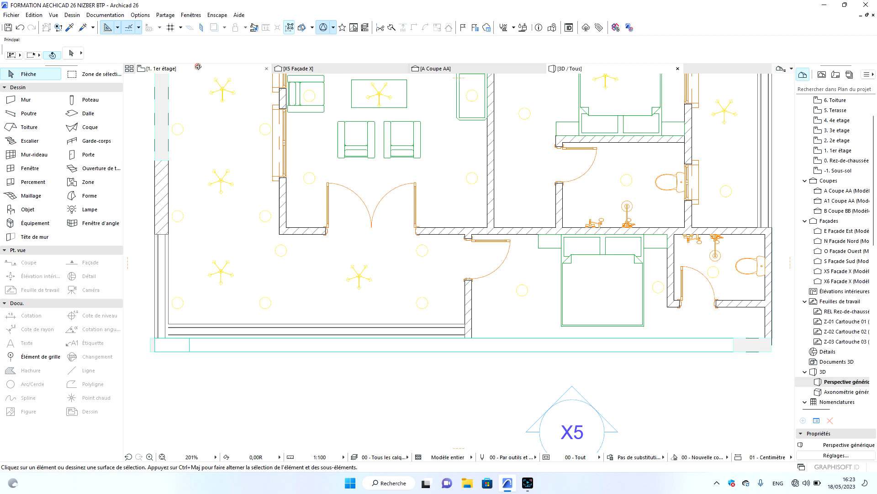
scroll(570, 316, "down", 5)
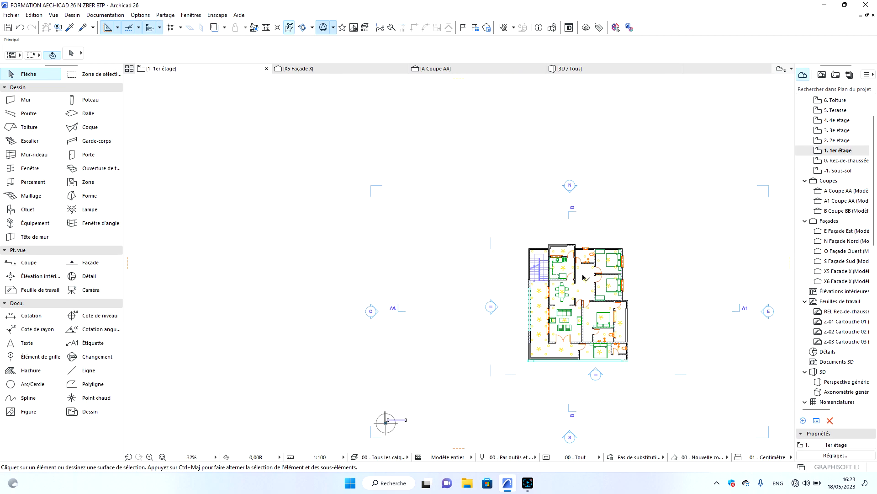
scroll(587, 271, "up", 3)
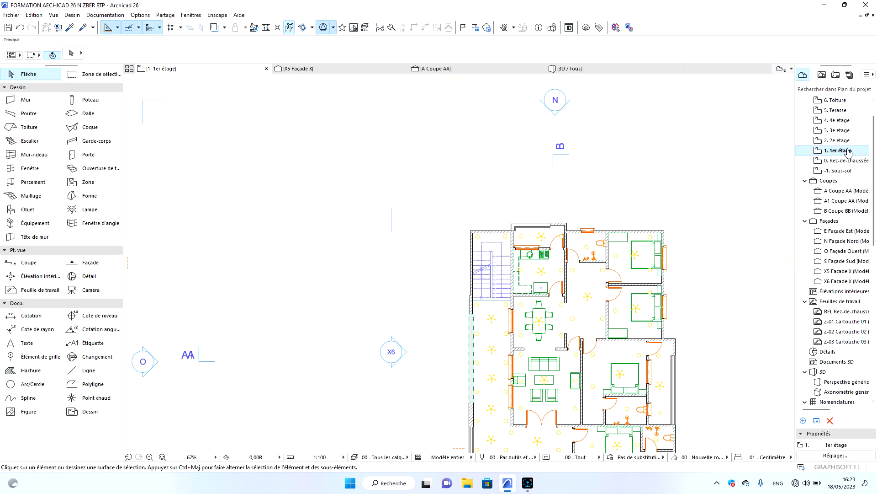
left_click(846, 142)
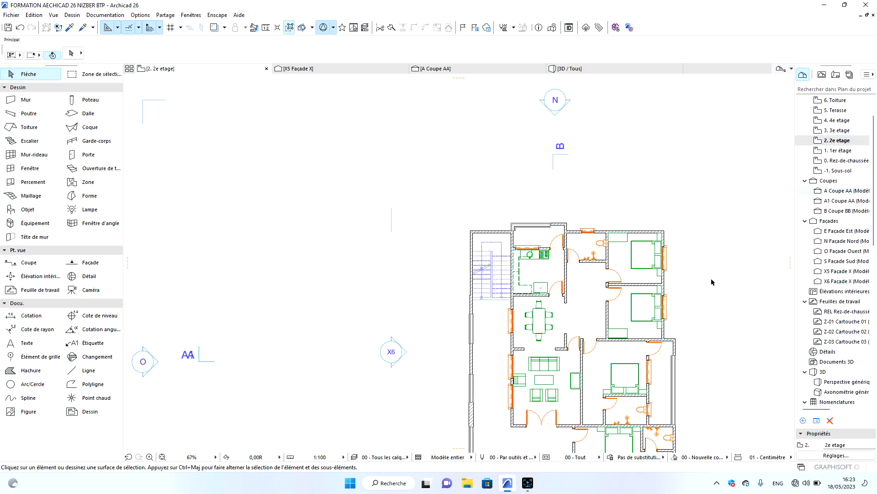
left_click(850, 151)
scroll(472, 168, "down", 2)
scroll(494, 218, "up", 5)
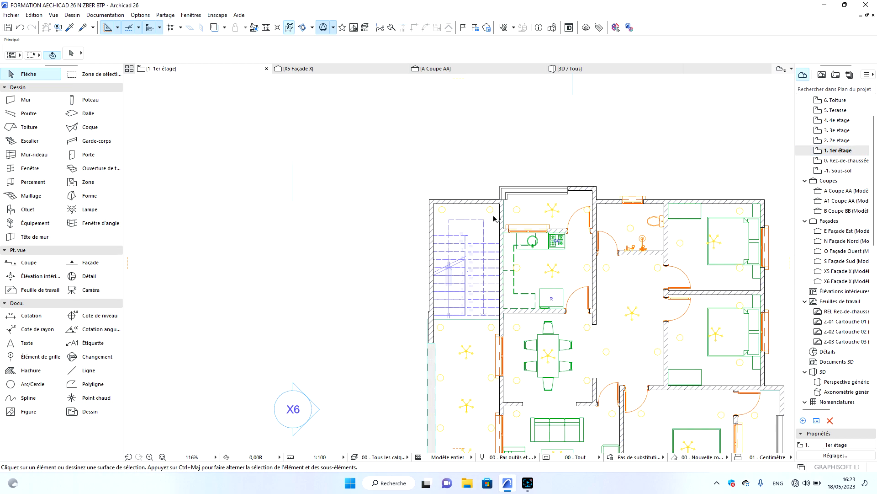
Select all lamps on the first floor using Find & Select with the element type criterion set to Lampe.
left_click(493, 210)
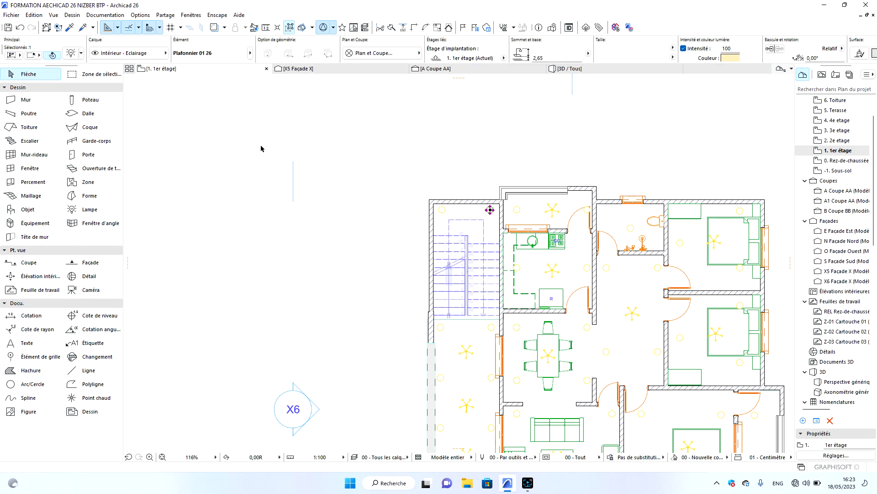
left_click(31, 15)
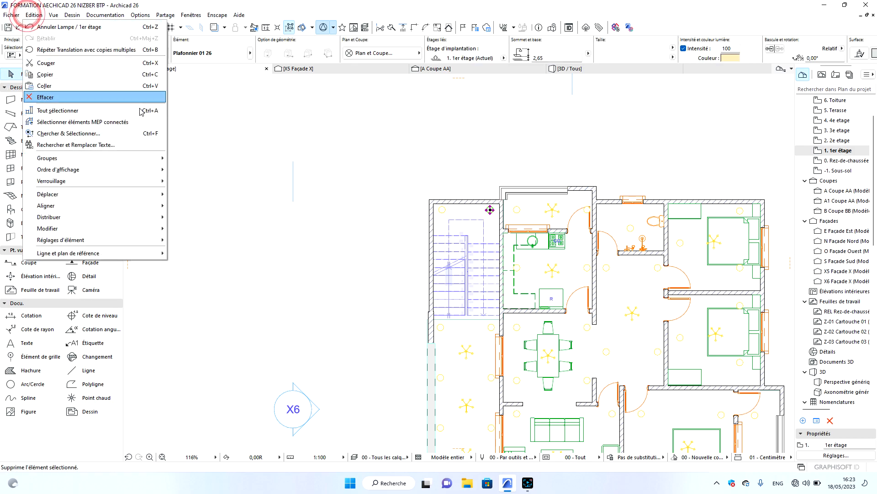
left_click(113, 134)
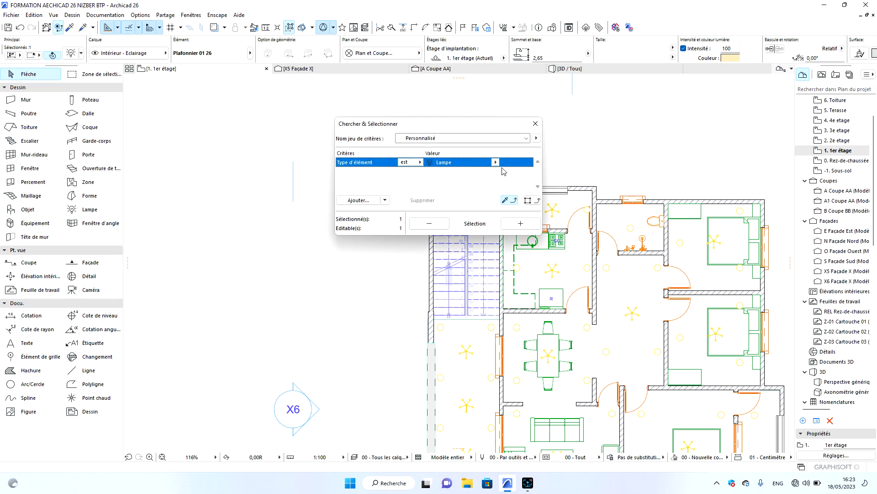
left_click(496, 162)
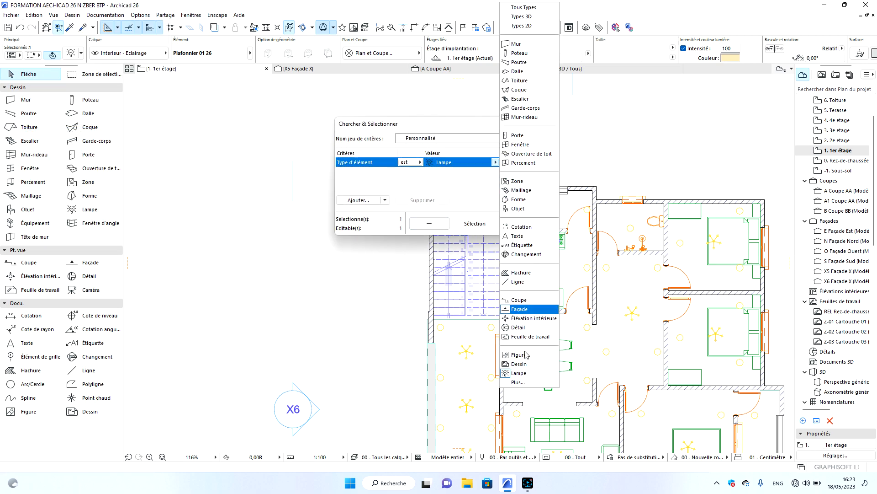
left_click(519, 382)
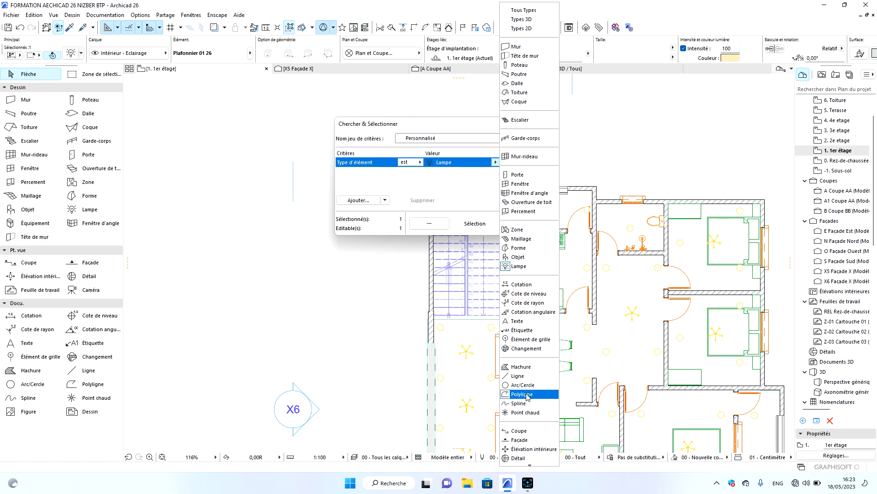
left_click(519, 266)
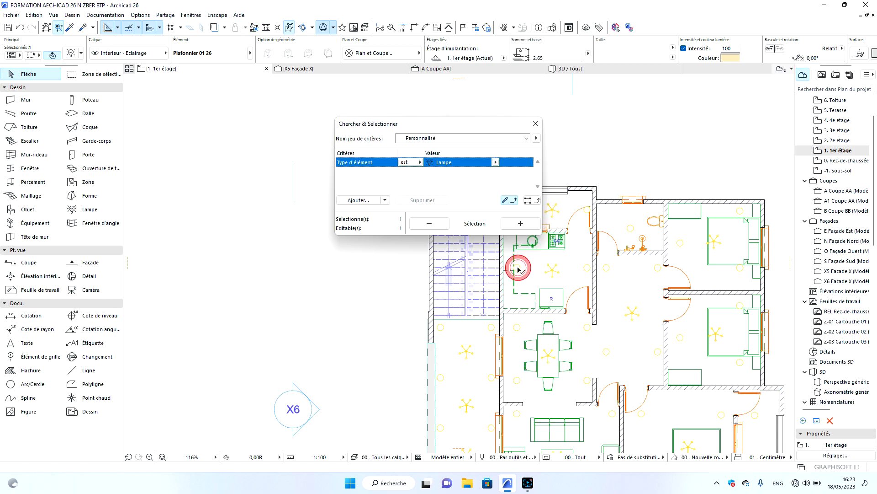
left_click(526, 224)
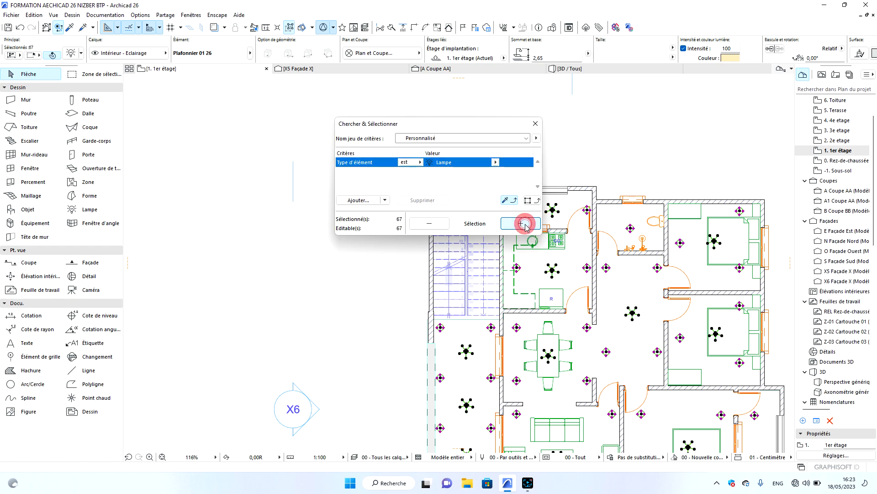
left_click(536, 123)
scroll(335, 182, "down", 5)
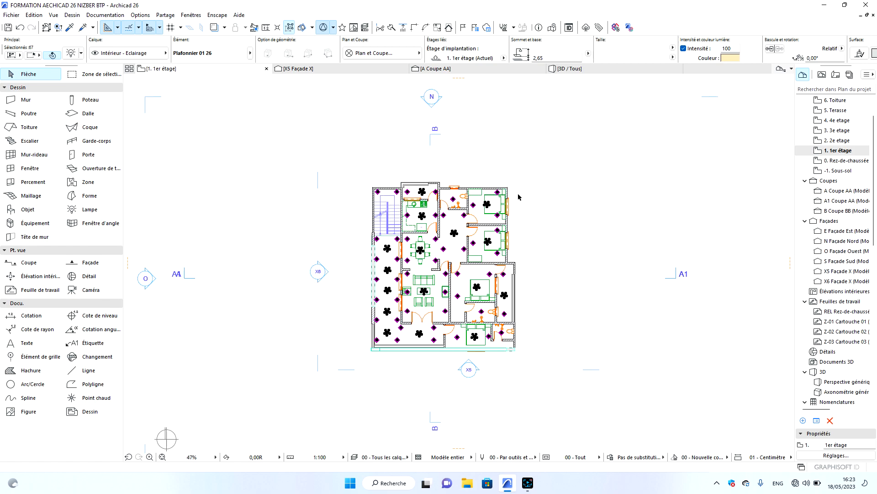
scroll(415, 283, "up", 3)
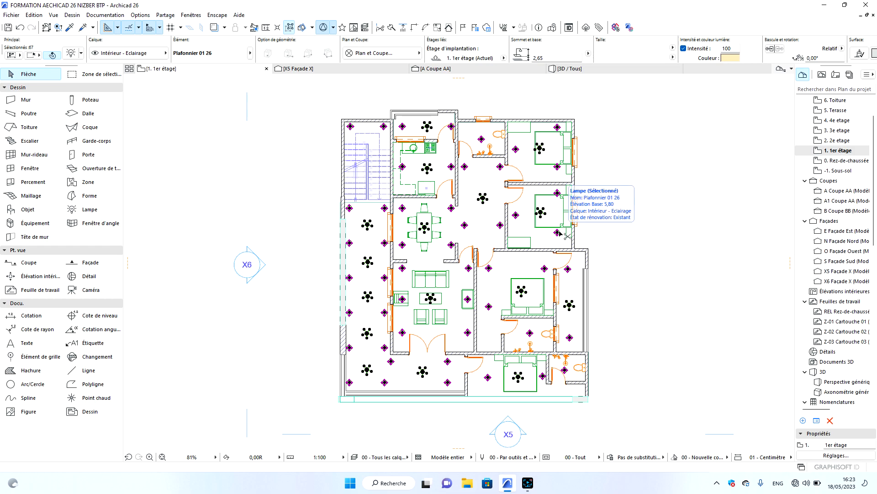
Try to paste the copied first-floor lamps onto the 2e etage plan at their original positions.
left_click(835, 141)
double_click(835, 141)
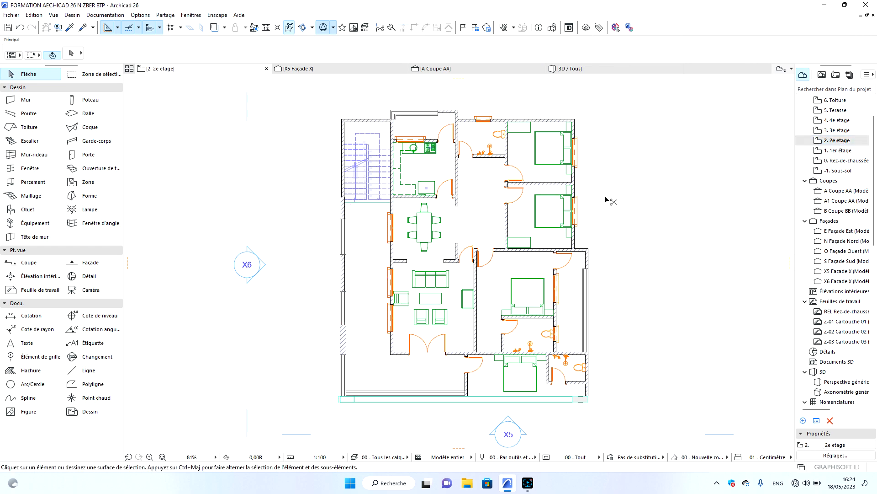
key("ctrl+v")
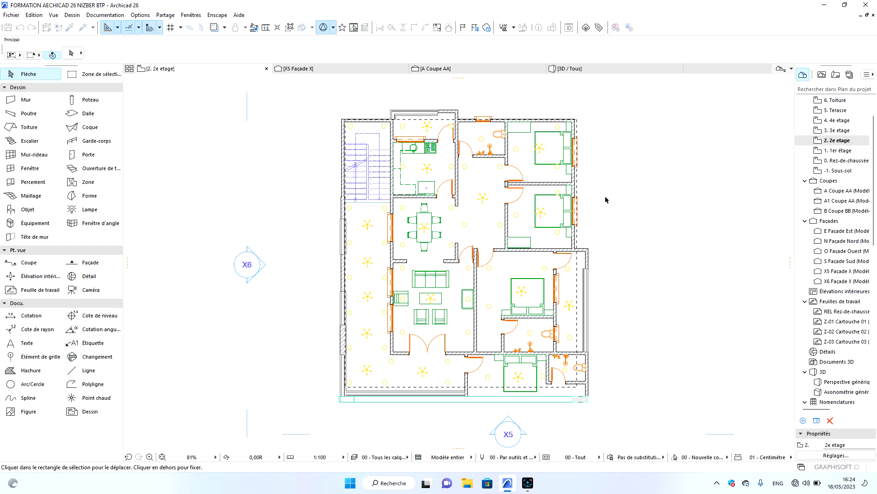
left_click(605, 200)
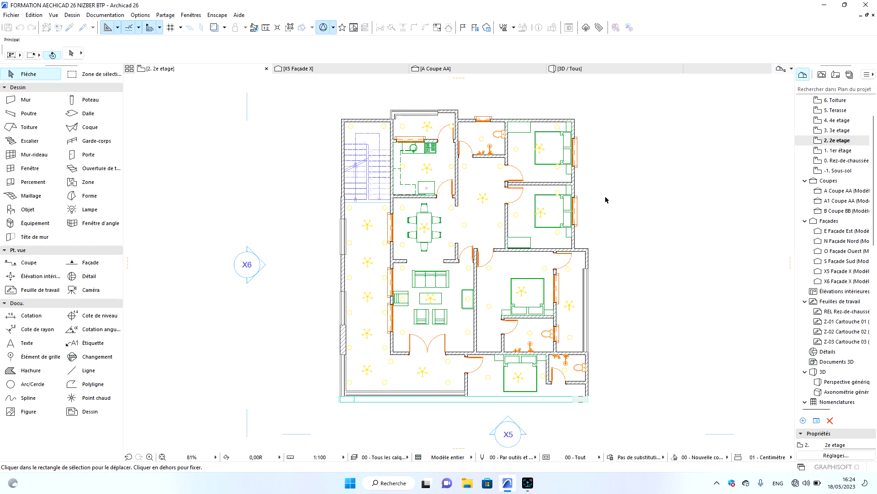
Examine the second-floor balcony and gallery in the 3D view for the pasted lamps and return to the 2e etage plan.
left_click(592, 69)
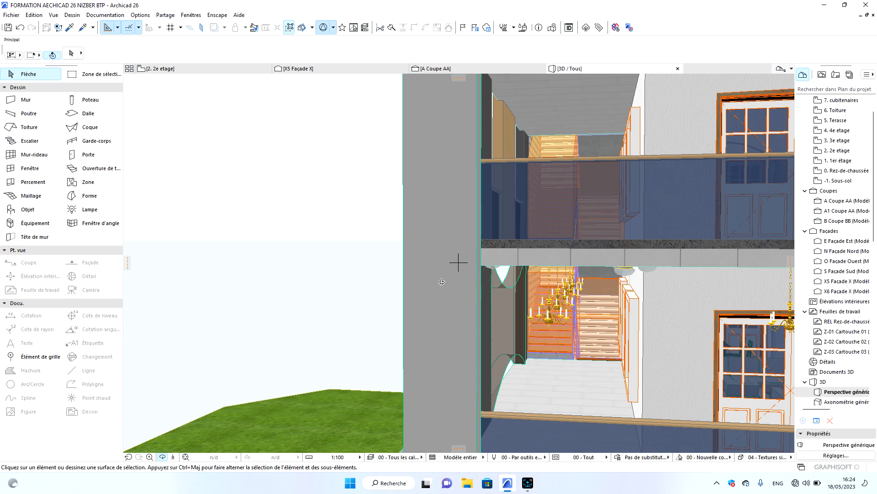
scroll(442, 282, "down", 10)
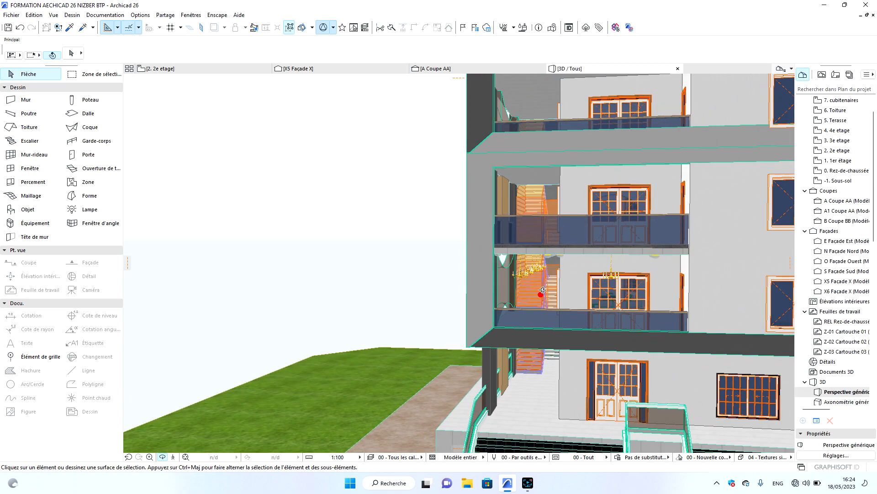
scroll(541, 293, "up", 6)
mouse_move(547, 240)
middle_mouse_down("shift")
mouse_move(539, 169)
mouse_move(546, 286)
mouse_move(505, 349)
middle_mouse_up("shift")
scroll(505, 338, "down", 4)
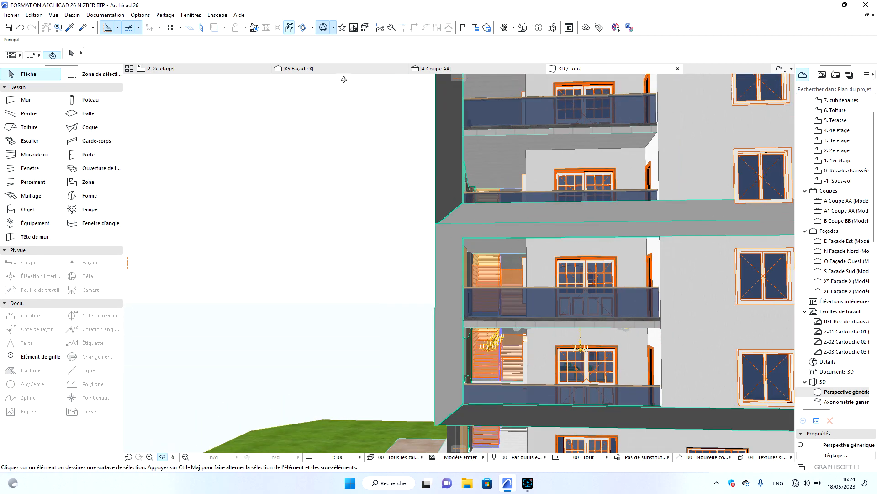
left_click(218, 69)
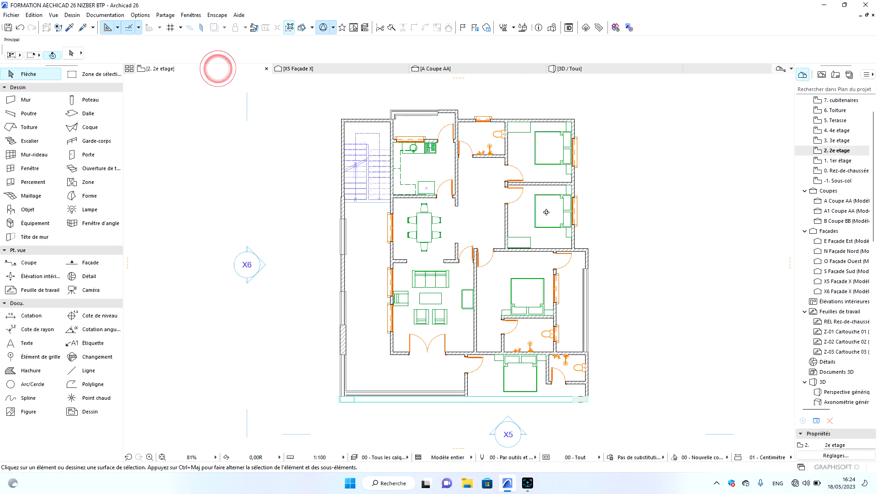
Reselect all lamps on the 1er étage plan using Find & Select with the element type criterion set to Lampe.
double_click(850, 160)
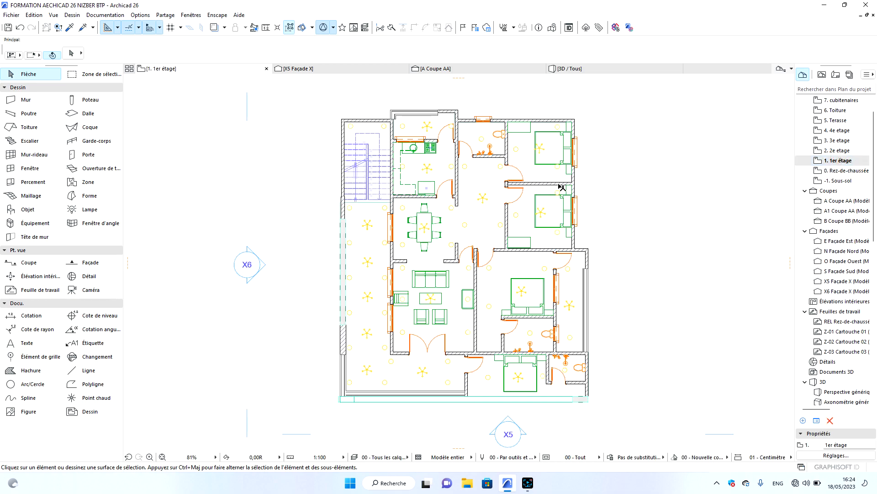
left_click(427, 126)
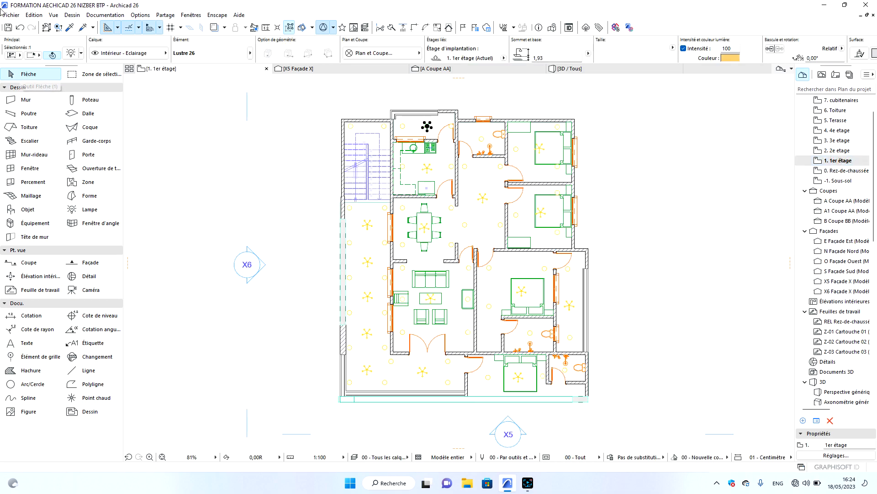
left_click(34, 15)
left_click(85, 133)
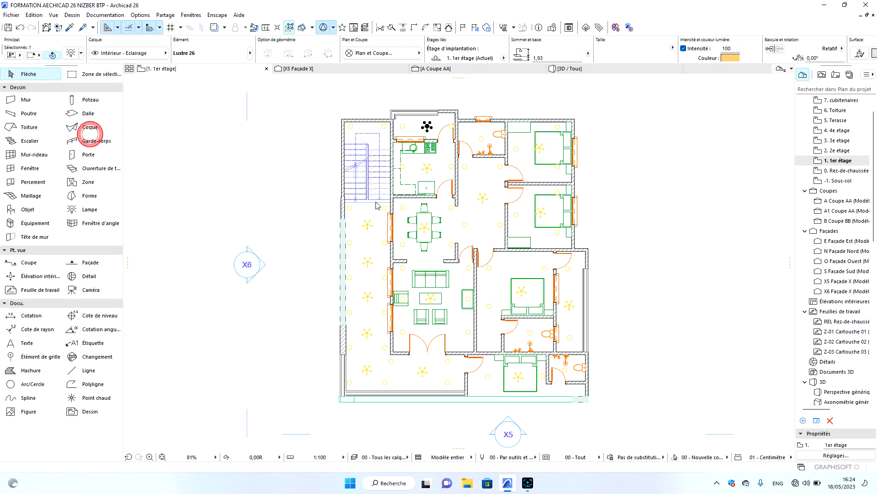
left_click(497, 163)
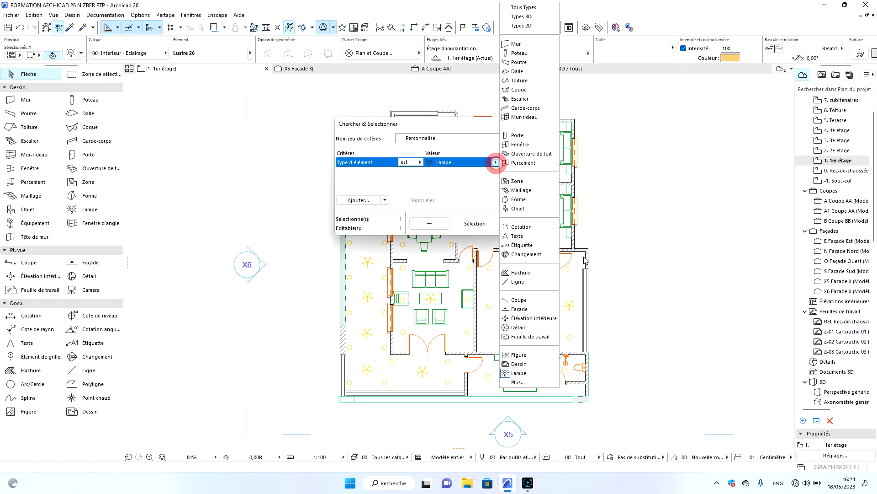
left_click(523, 372)
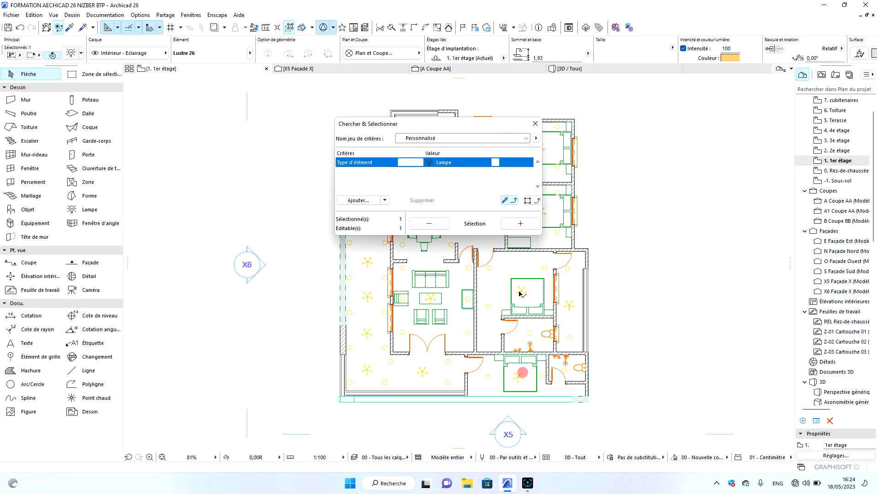
left_click(520, 223)
left_click(534, 125)
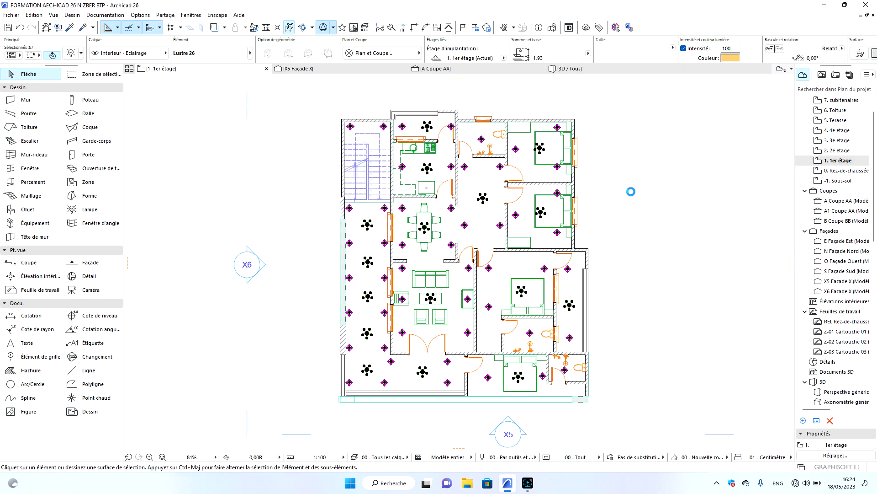
Copy the selected first-floor lamps onto the 2e etage plan at the same positions.
left_click(846, 151)
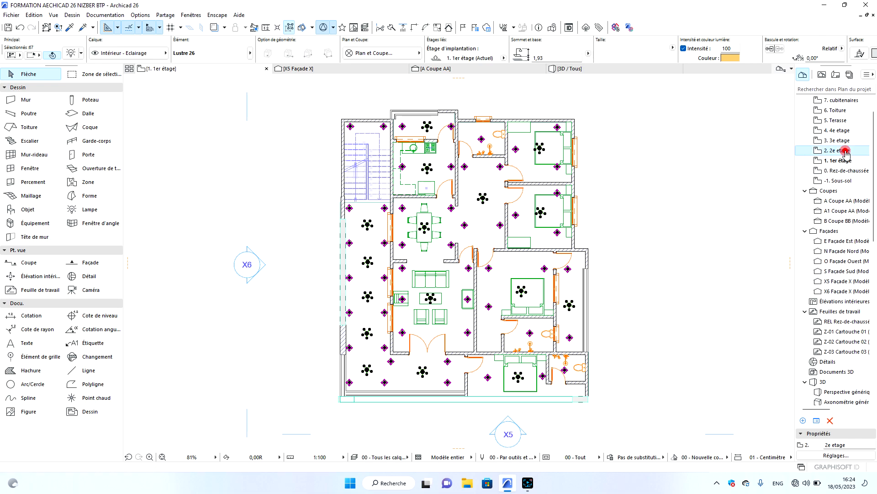
double_click(845, 152)
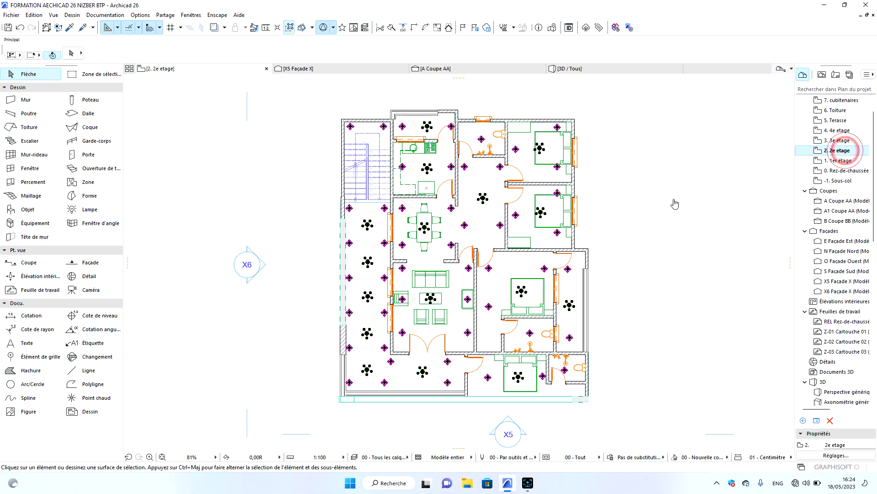
left_click(615, 209)
Check the second floor's copied lamps in the 3D view and return to the 2e etage plan.
left_click(583, 69)
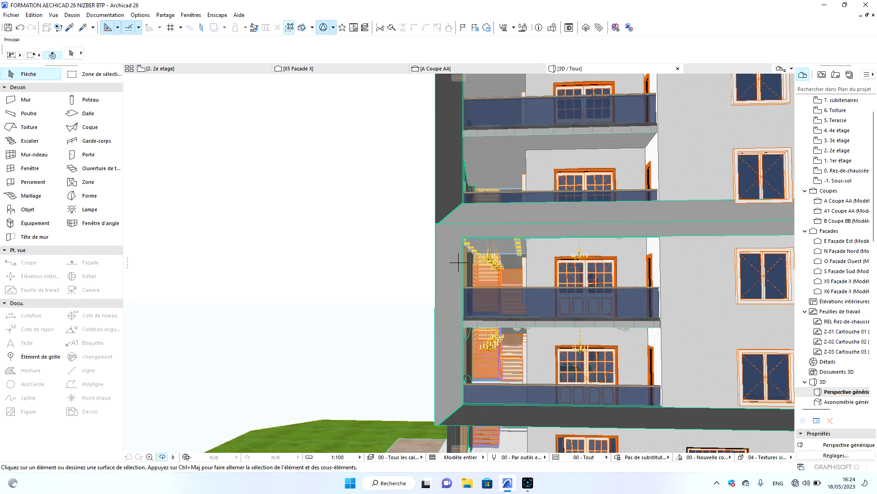
left_click_drag(403, 372, 393, 420)
left_click(184, 70)
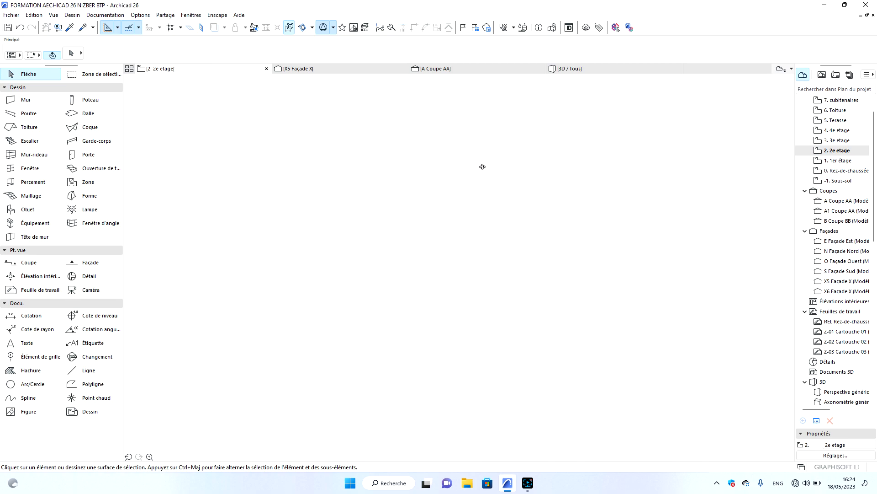
Select every lamp on the 2e etage plan using Find & Select with the element type Lampe.
left_click(482, 139)
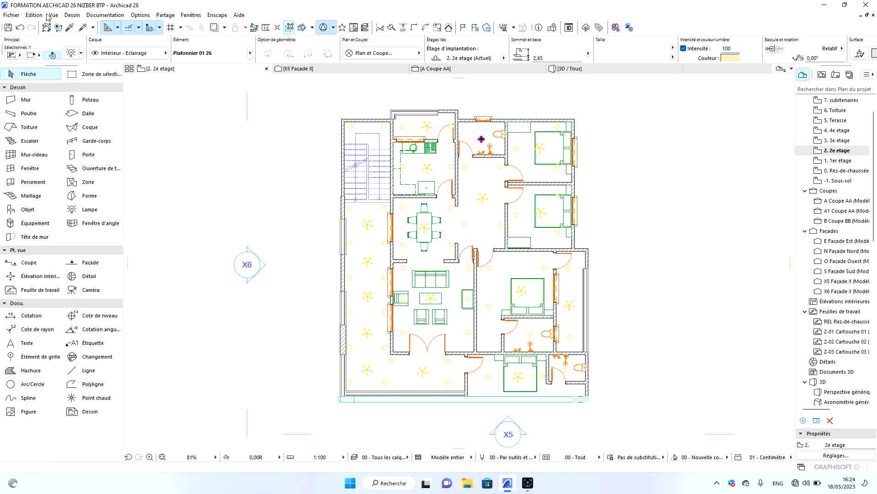
key("Escape")
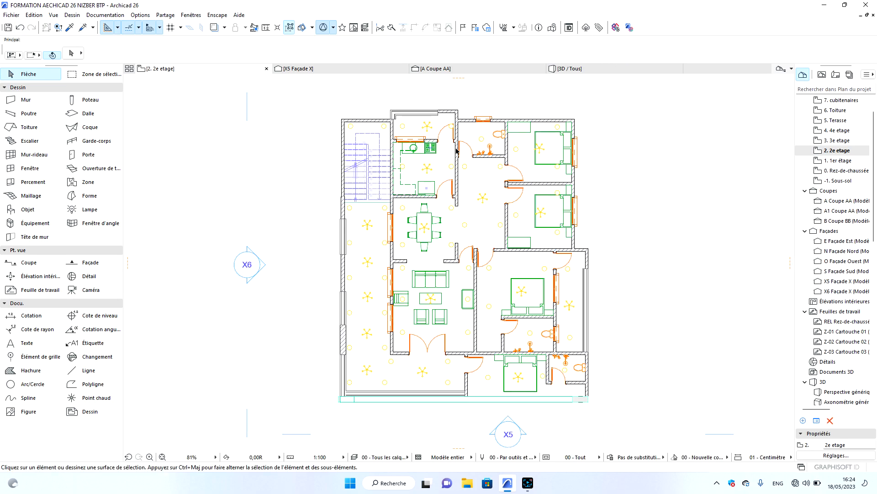
left_click(427, 170)
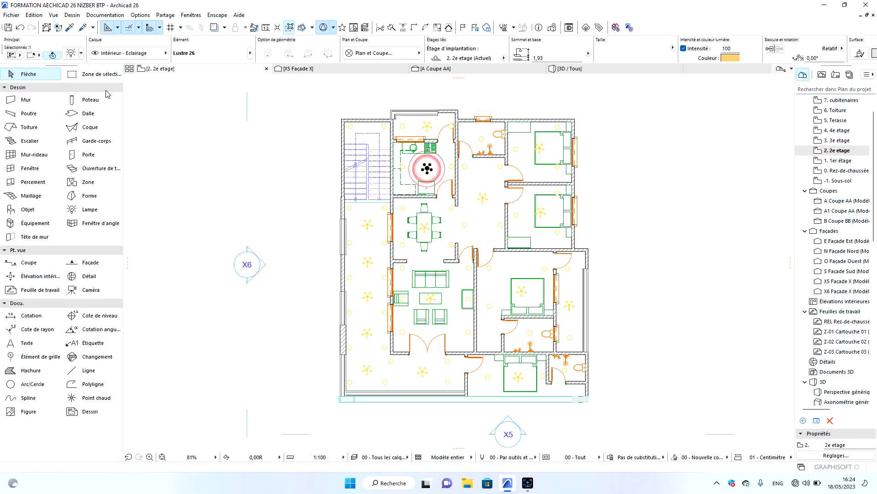
left_click(33, 15)
left_click(97, 130)
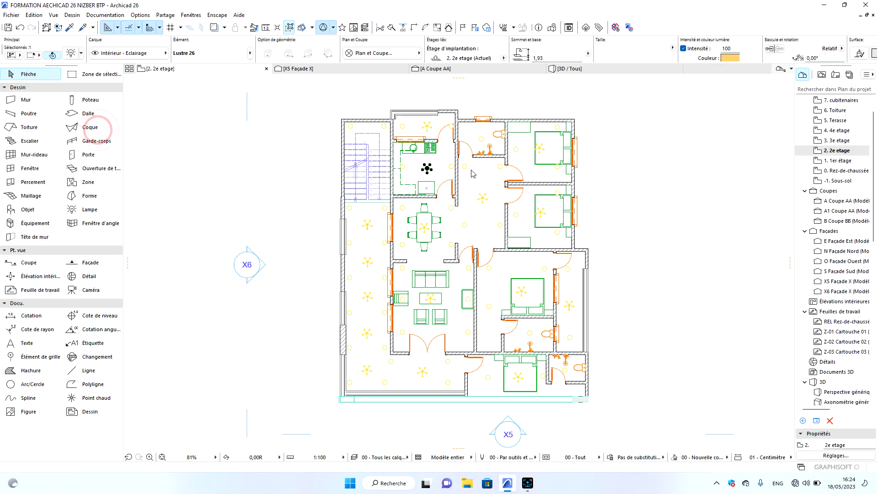
left_click(497, 162)
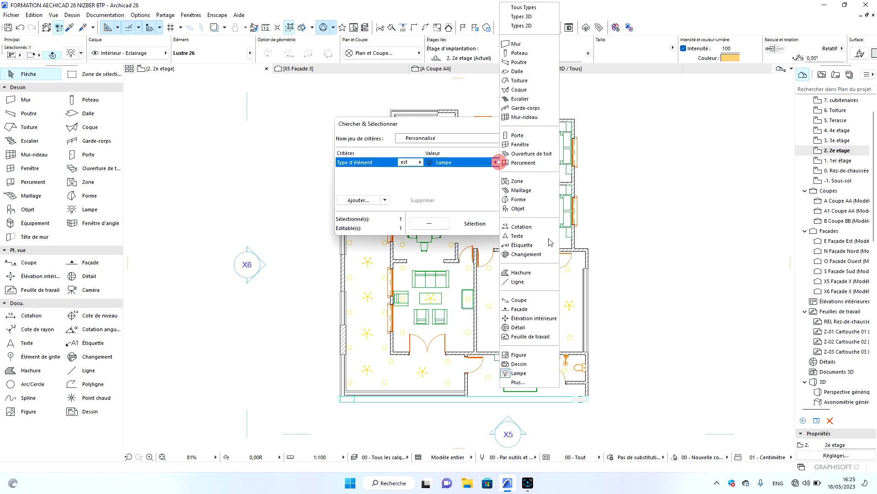
left_click(530, 376)
left_click(521, 223)
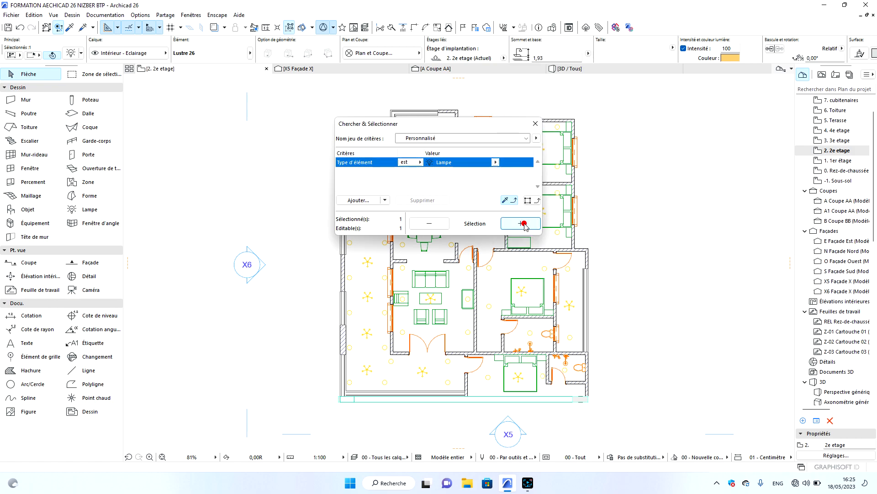
left_click(535, 124)
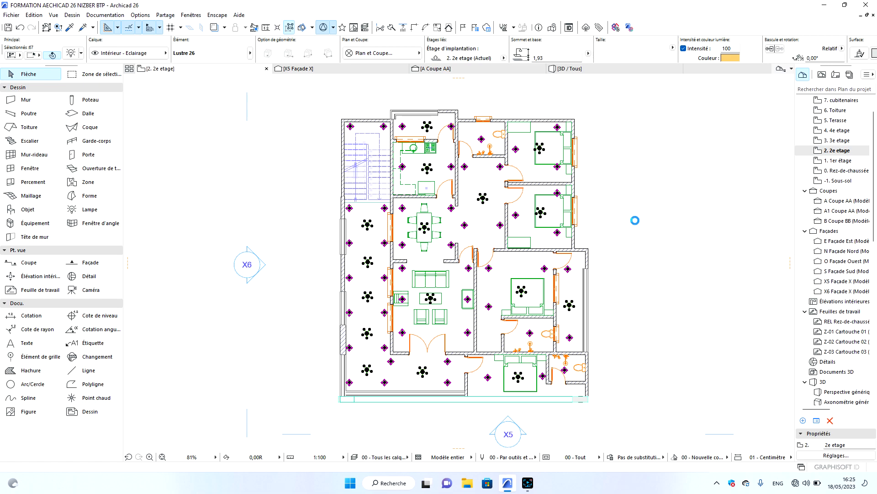
Paste the copied second-floor lamps onto the 3e etage plan at their original positions.
double_click(837, 141)
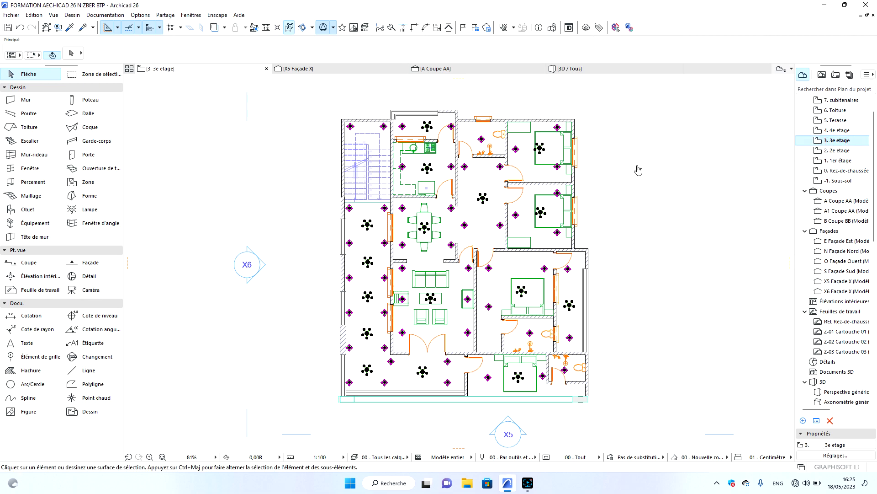
key("Delete")
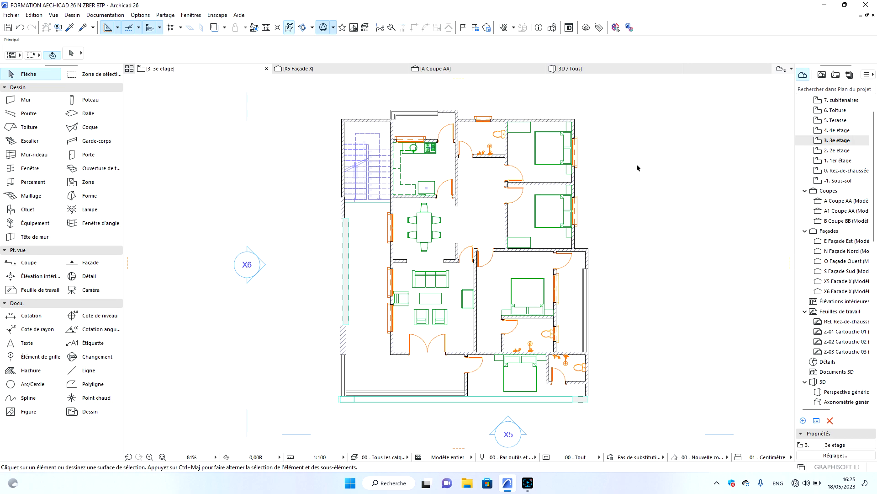
key("ctrl+v")
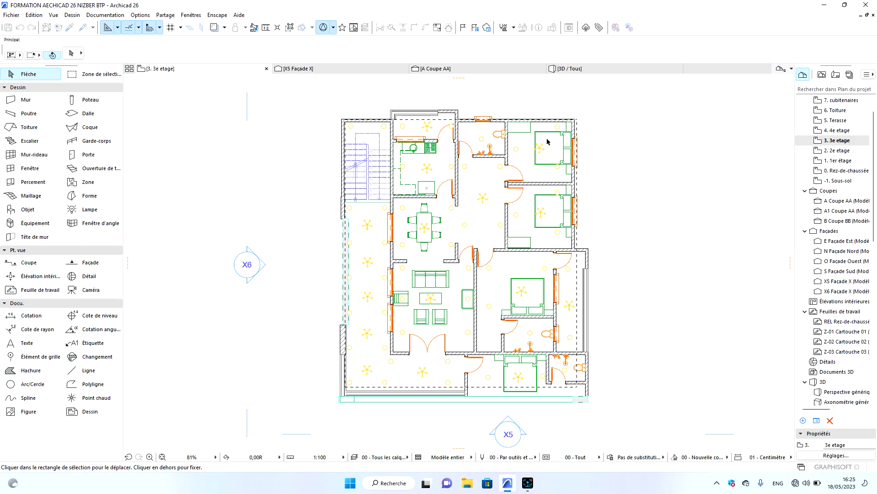
left_click(620, 170)
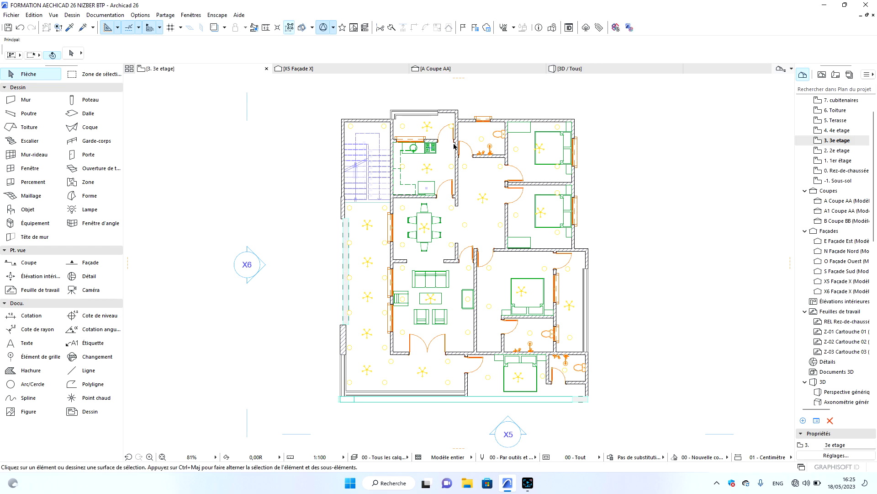
Select all lamps on the 3e etage plan using Find & Select with the element type set to Lampe.
left_click(404, 129)
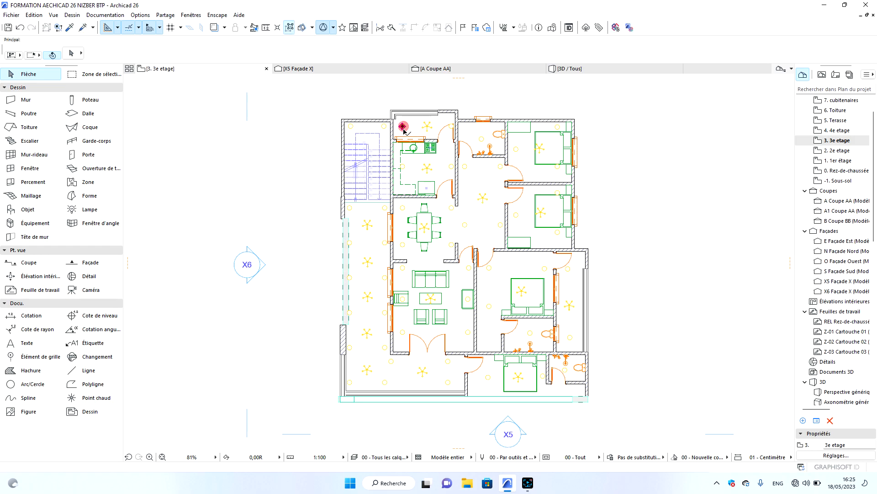
left_click(40, 15)
left_click(112, 137)
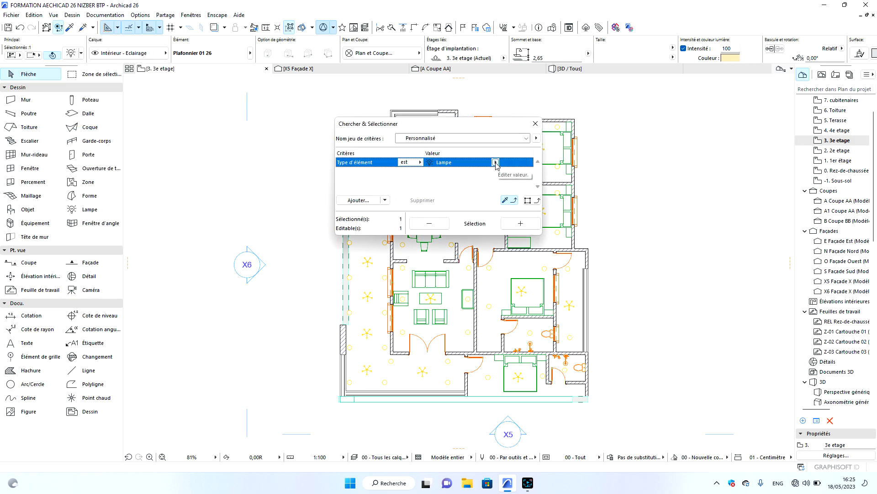
left_click(495, 162)
left_click(515, 373)
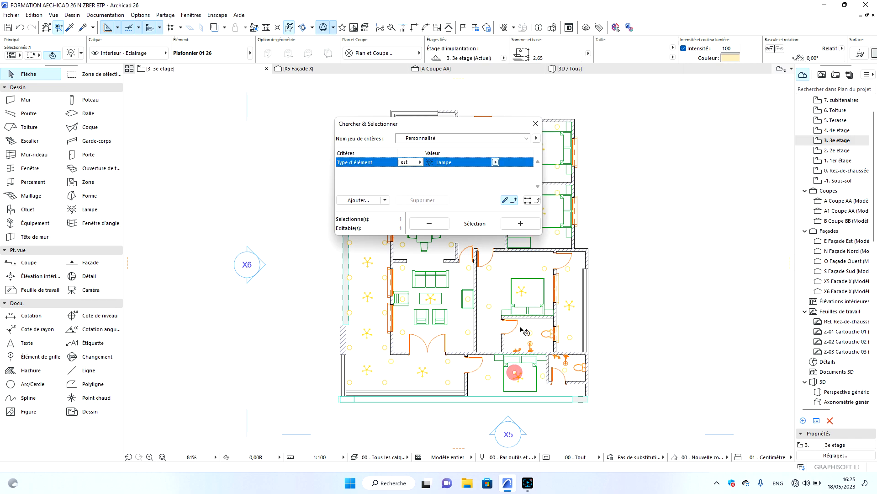
left_click(520, 223)
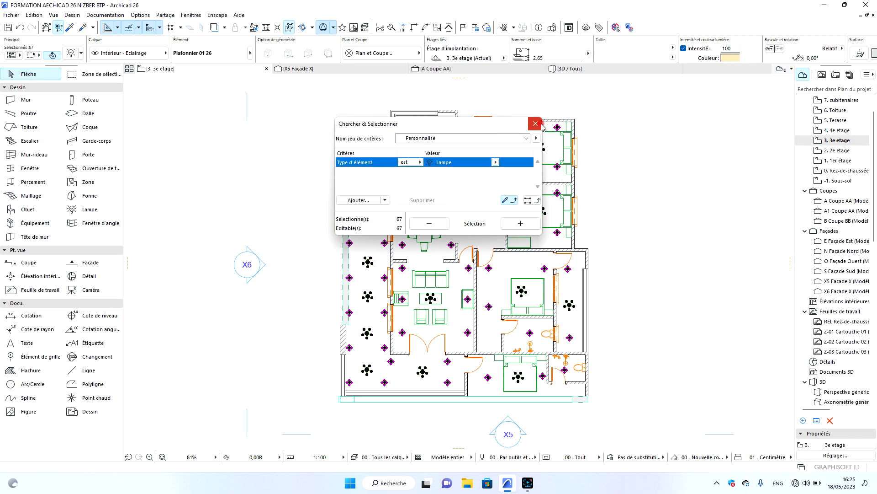
left_click(536, 123)
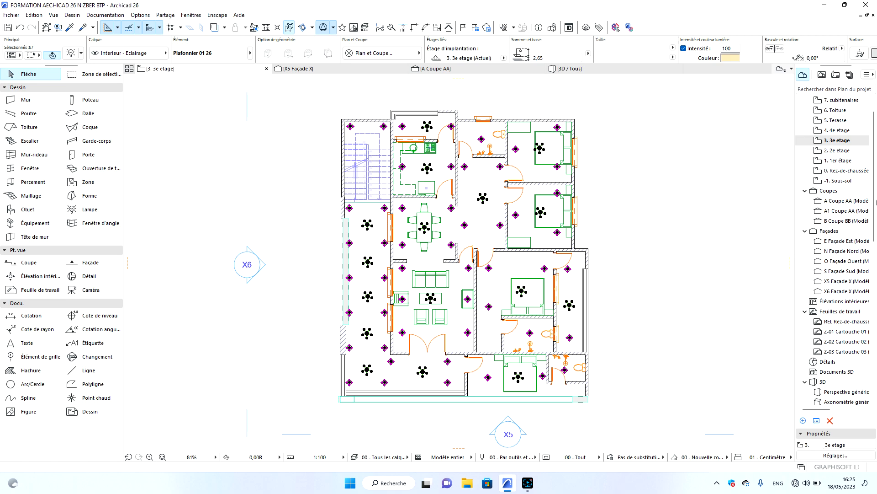
Copy the selected third-floor lamps onto the 4e etage plan at the same positions and open the 3D view.
left_click(836, 131)
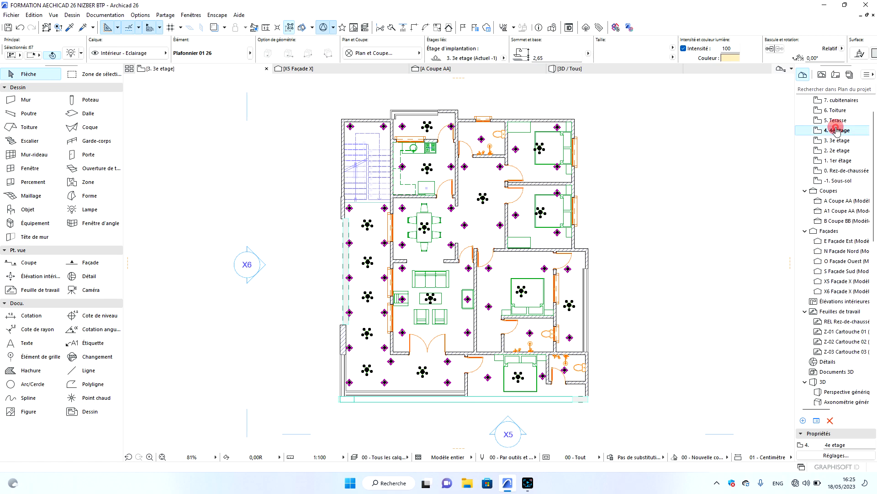
left_click(656, 147)
left_click(571, 69)
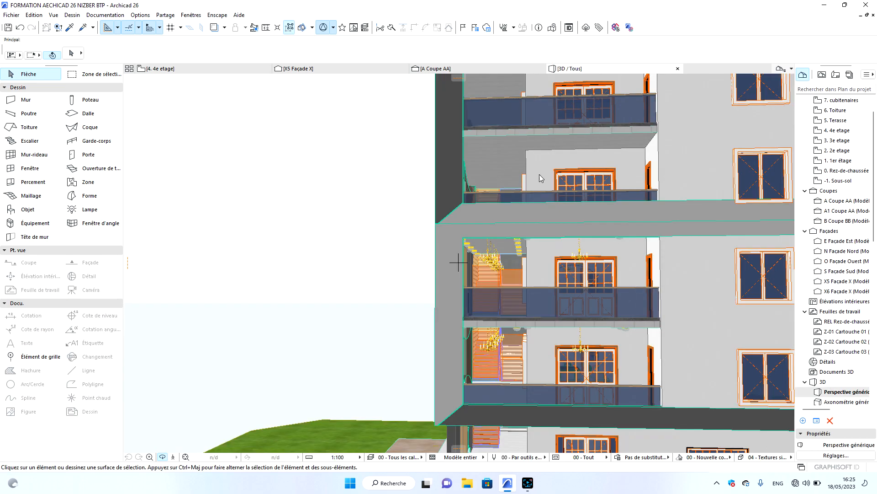
Examine the balcony lamps and chandeliers on every storey around the building's facades in the 3D view.
scroll(386, 337, "down", 3)
left_click_drag(386, 297, 309, 294)
scroll(309, 293, "down", 3)
left_click_drag(602, 289, 252, 286)
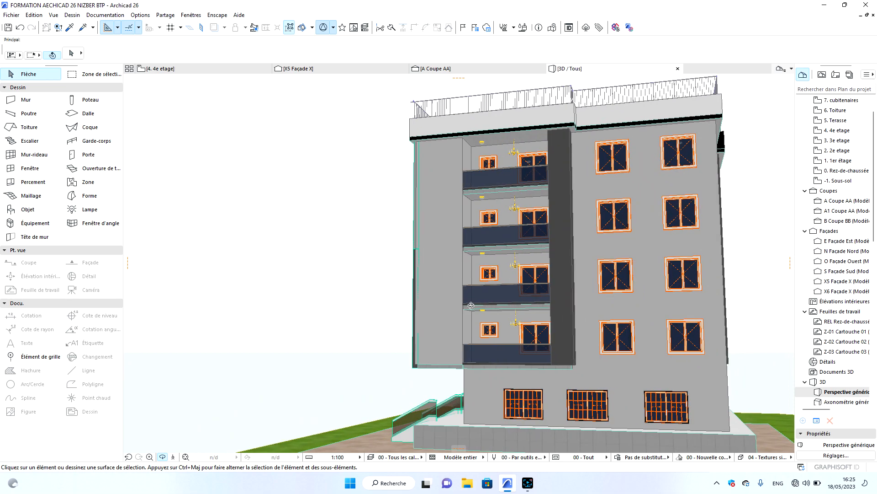
scroll(549, 314, "up", 2)
scroll(578, 345, "down", 2)
left_click_drag(536, 328, 600, 333)
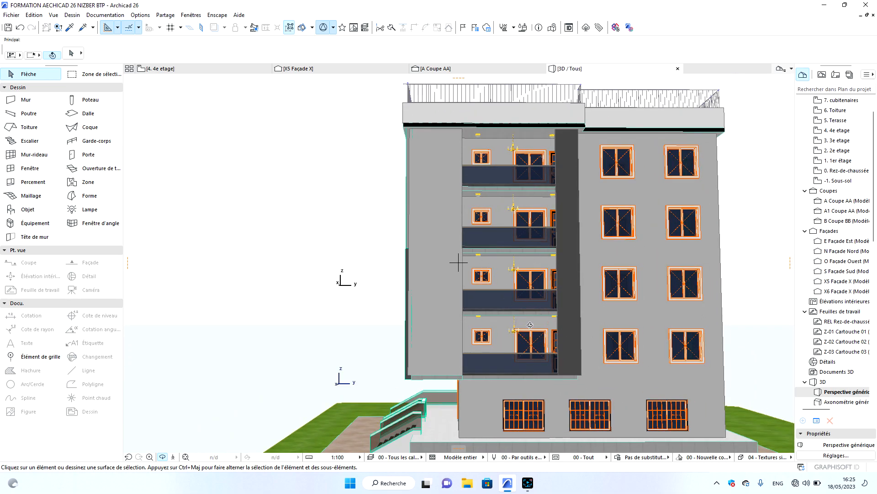
left_click_drag(662, 308, 292, 308)
scroll(292, 307, "down", 2)
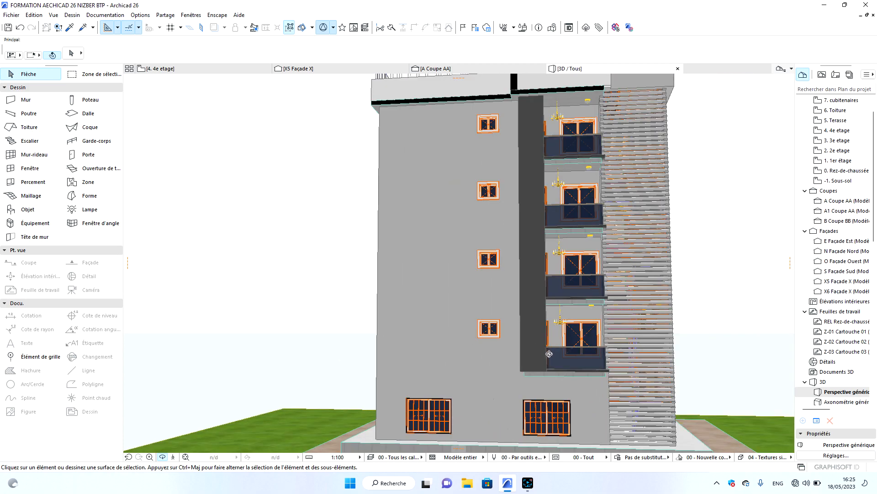
scroll(582, 246, "up", 2)
left_click_drag(561, 251, 381, 245)
left_click_drag(489, 248, 378, 278)
left_click_drag(557, 224, 483, 219)
scroll(476, 230, "down", 3)
left_click_drag(557, 222, 351, 74)
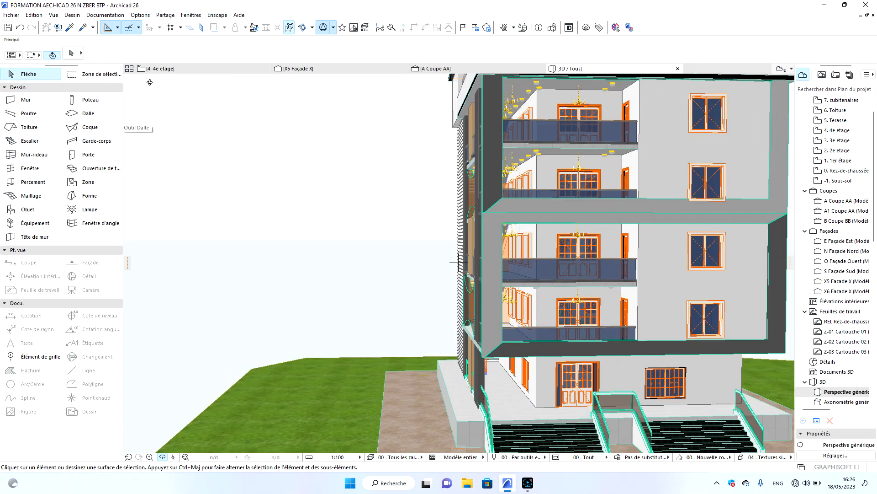
Select all lamps on the 1er étage plan using Find & Select with the element type Lampe.
left_click(175, 68)
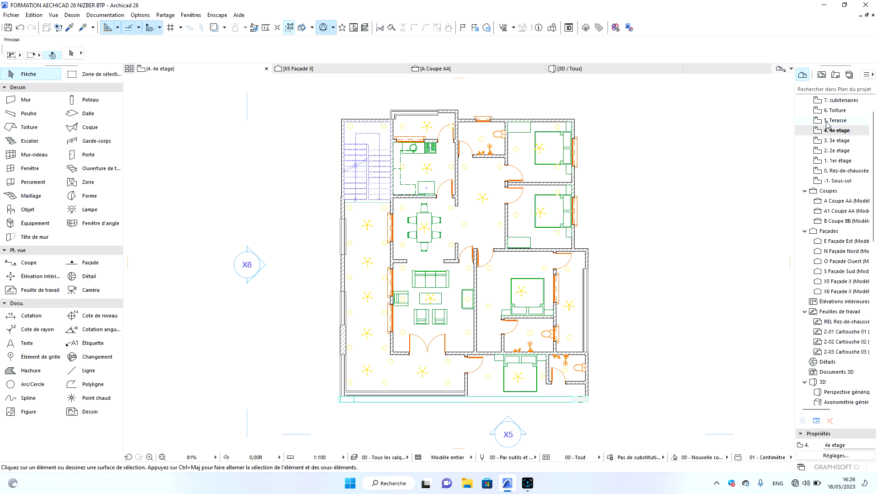
left_click(840, 170)
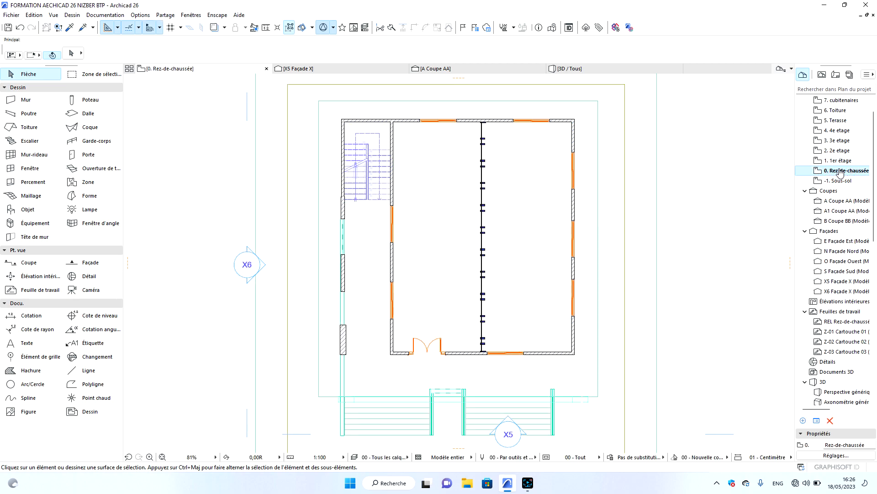
left_click(848, 160)
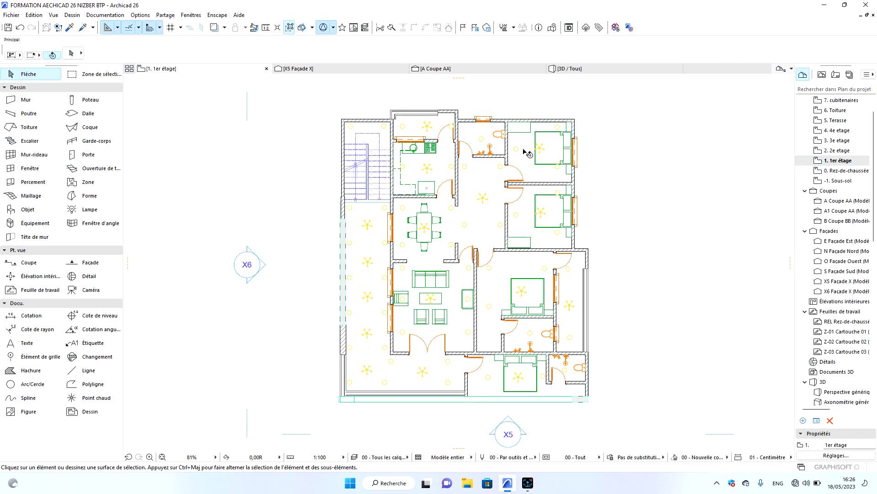
left_click(516, 151)
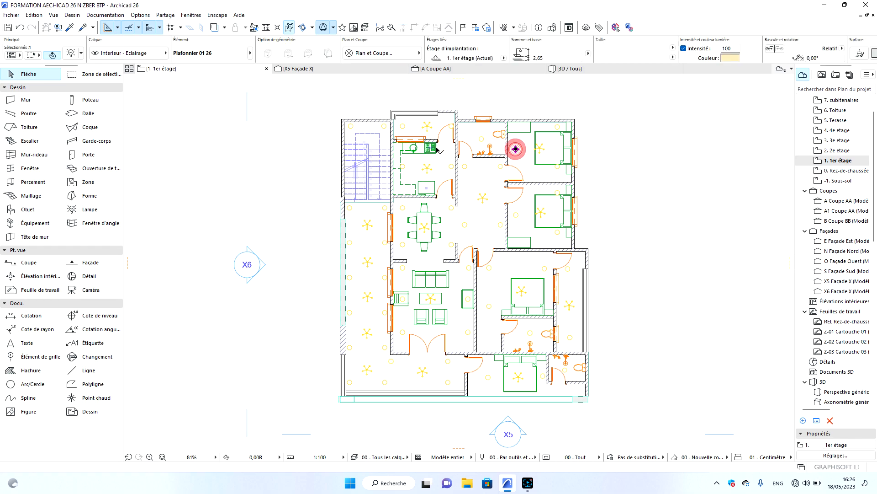
left_click(31, 16)
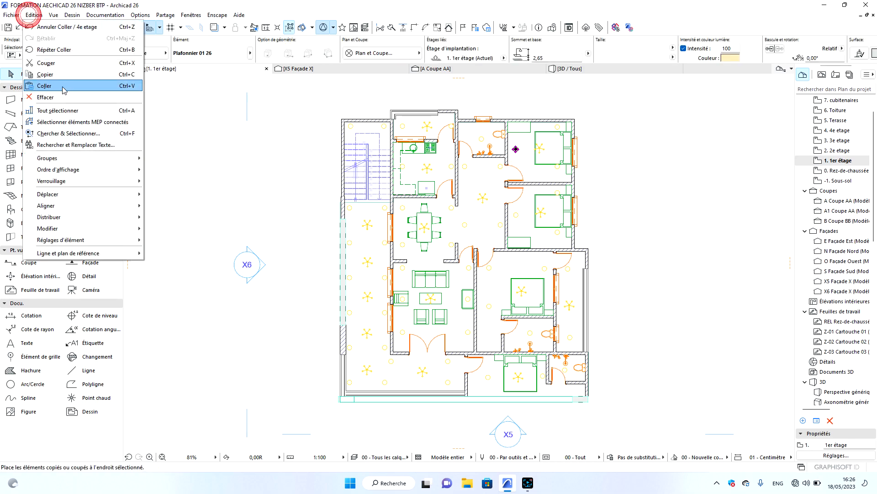
left_click(99, 134)
left_click(497, 163)
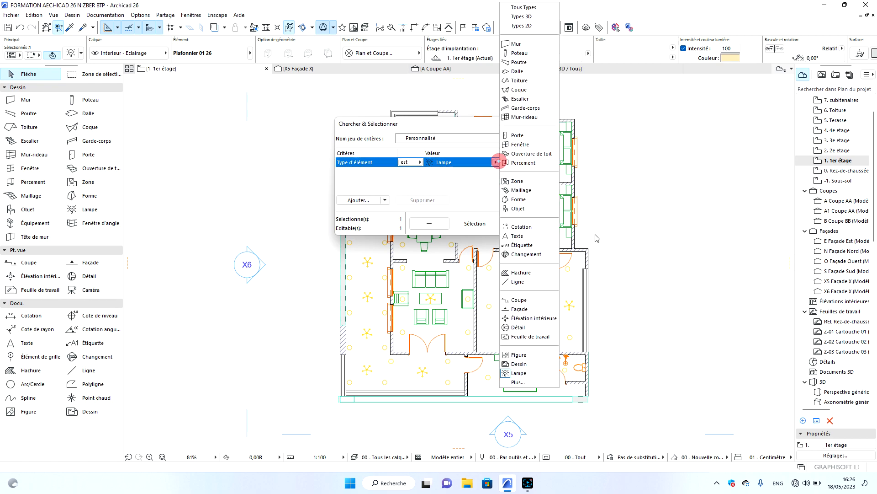
left_click(528, 373)
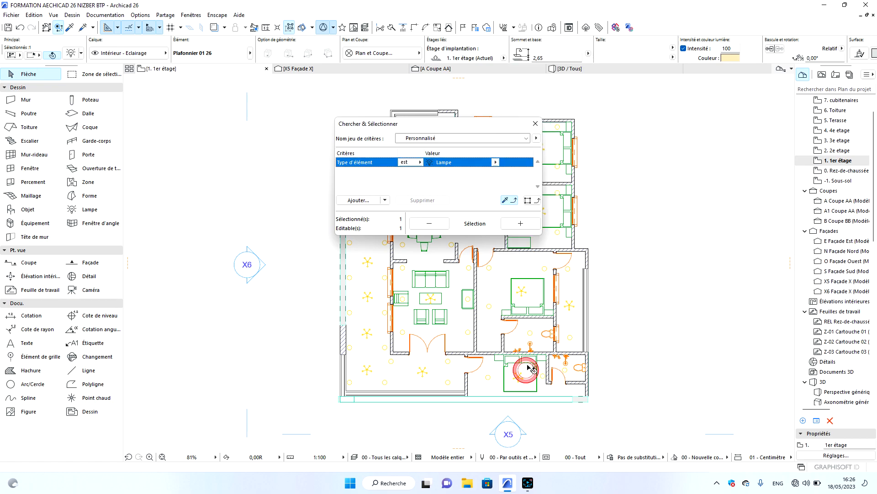
left_click(521, 223)
left_click(533, 126)
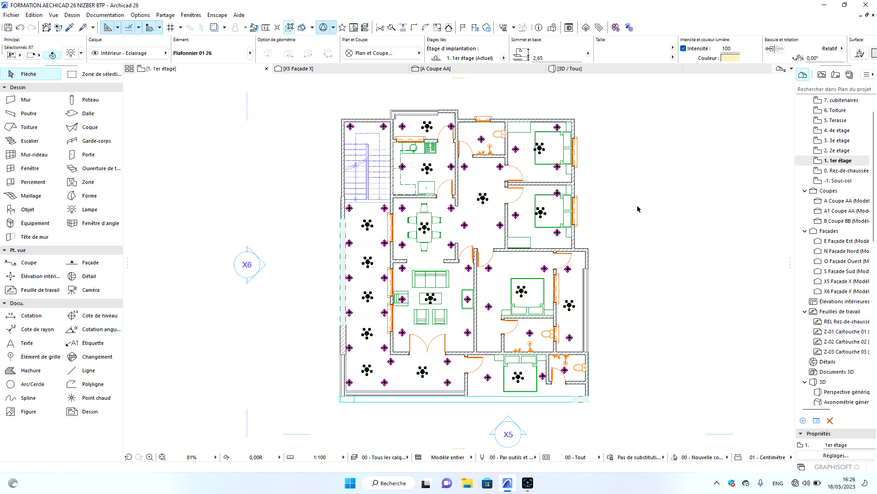
Copy the selected first-floor lamps and paste them onto the Rez-de-chaussée plan at their original positions.
key("ctrl+c")
double_click(837, 171)
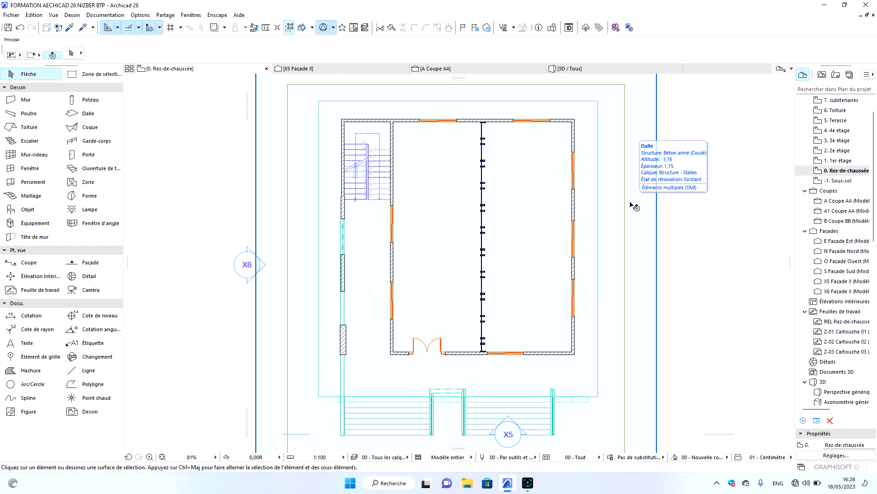
key("ctrl+v")
left_click(679, 193)
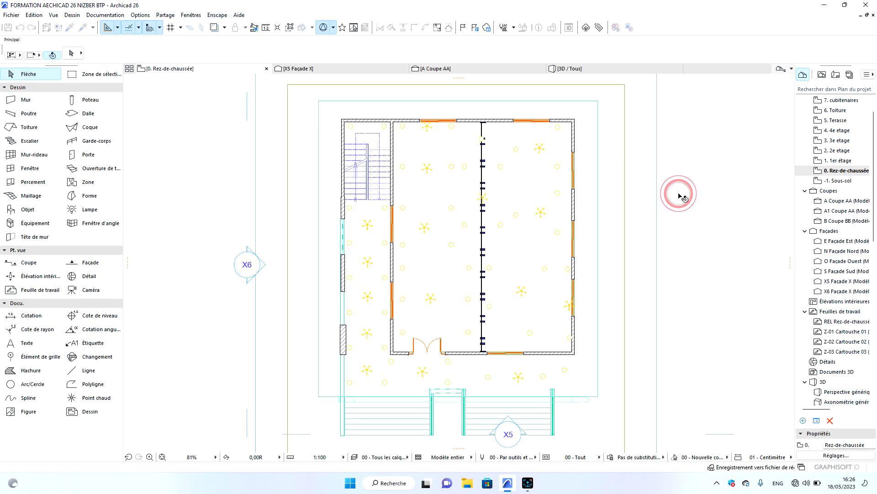
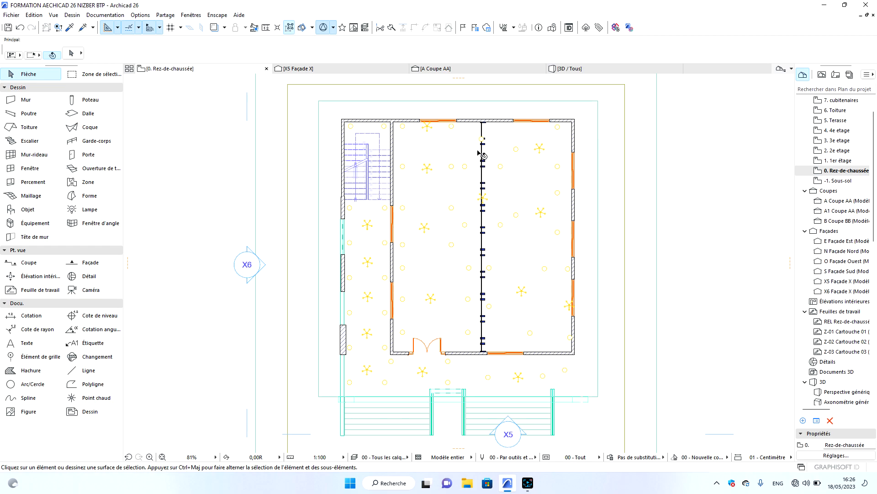
Compare the 1er étage and Rez-de-chaussée plans, and delete the two ground-floor lamps nearest the partition in the left-hand room's upper half.
scroll(482, 155, "up", 4)
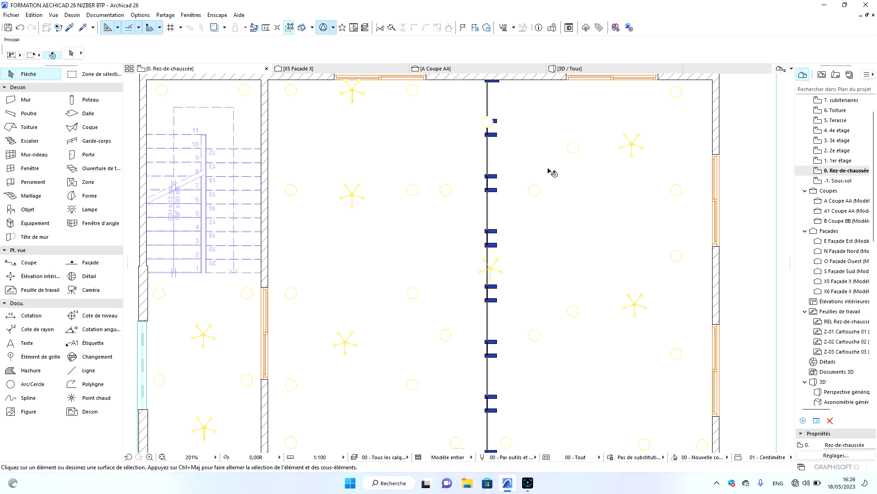
scroll(530, 175, "down", 2)
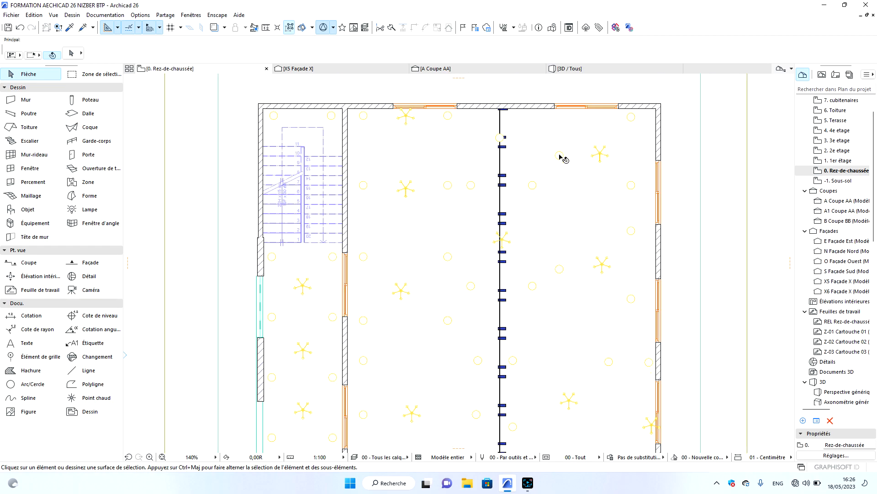
scroll(425, 175, "down", 2)
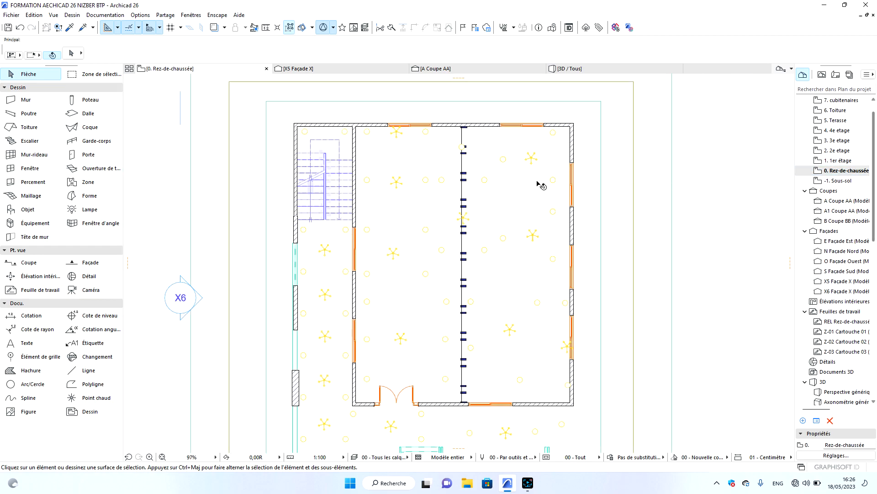
double_click(836, 161)
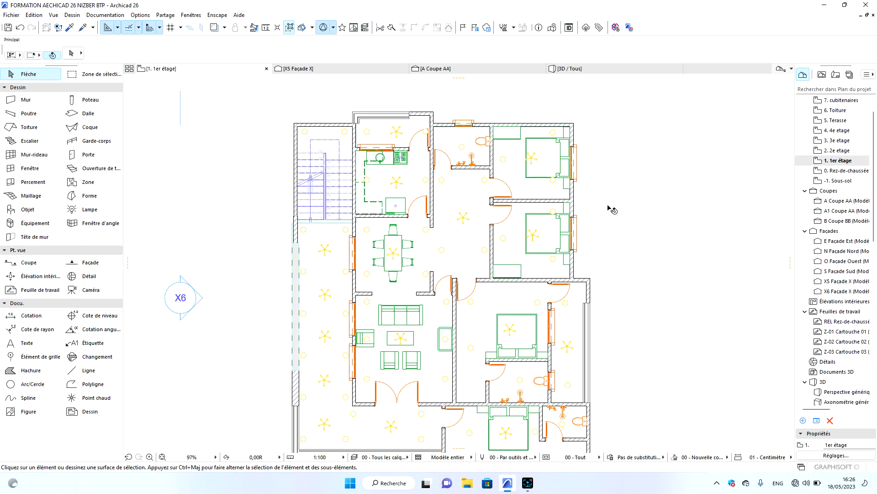
double_click(843, 170)
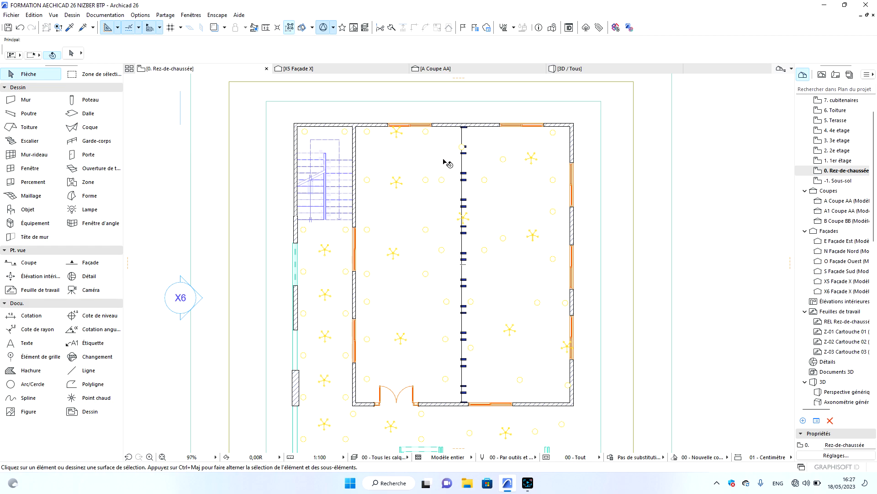
left_click(443, 179)
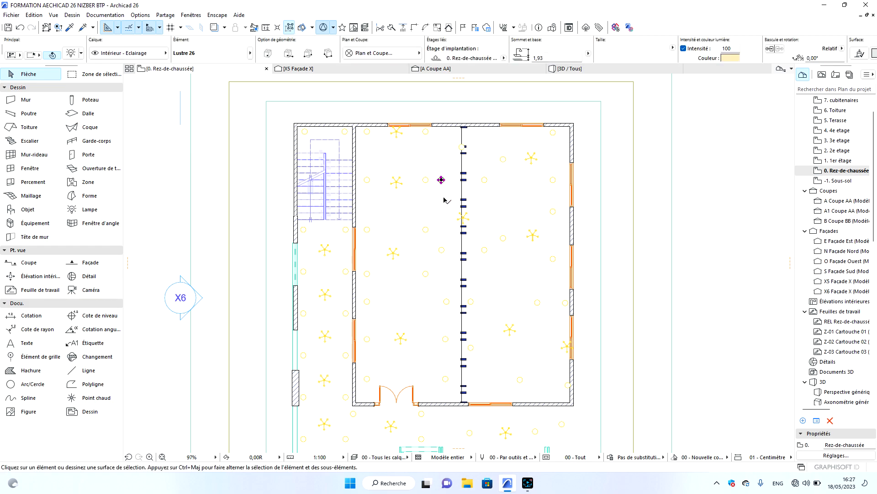
key("Delete")
left_click(441, 251)
key("Delete")
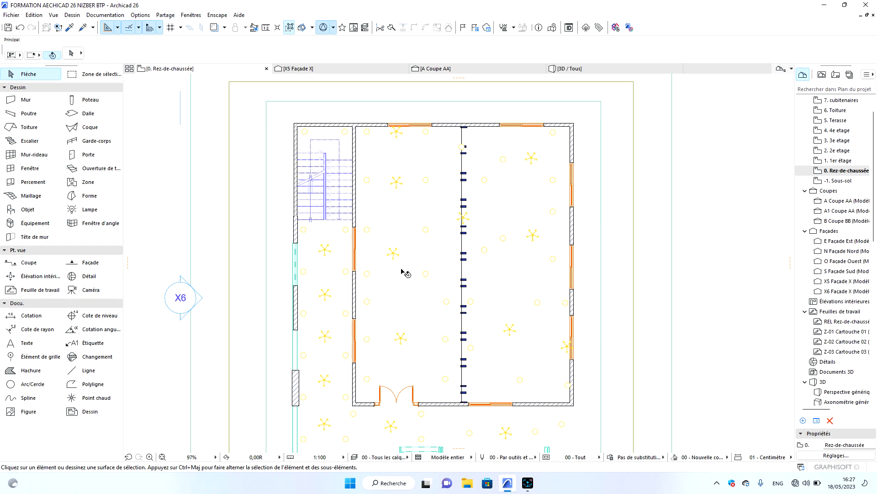
Delete the pair of ceiling lamps below the left-hand room's middle chandelier and the pair flanking its lowest chandelier.
left_click(368, 275)
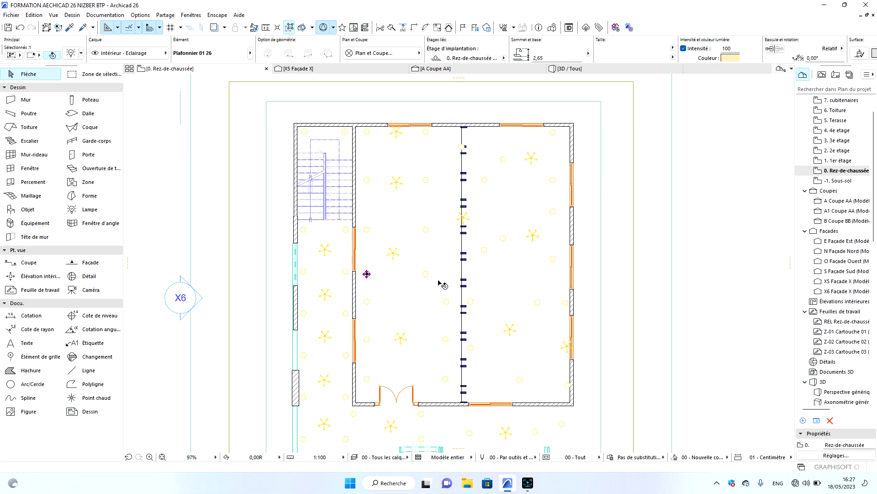
key("Delete")
left_click(426, 274)
key("Delete")
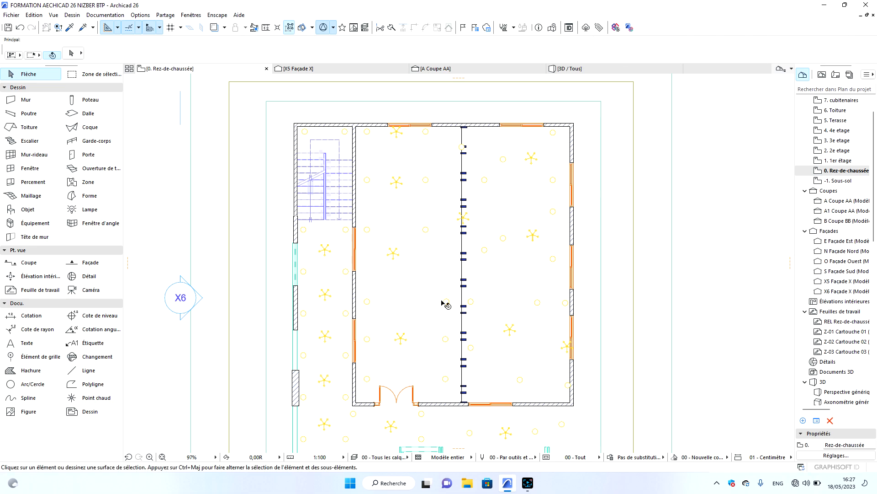
left_click(367, 339)
key("Delete")
left_click(445, 339)
key("Delete")
Delete the surplus ceiling lamps beside the right-hand room's chandeliers and the ceiling lamp sitting on the upper end of the partition.
left_click(503, 238)
key("Delete")
left_click(462, 146)
left_click(462, 147)
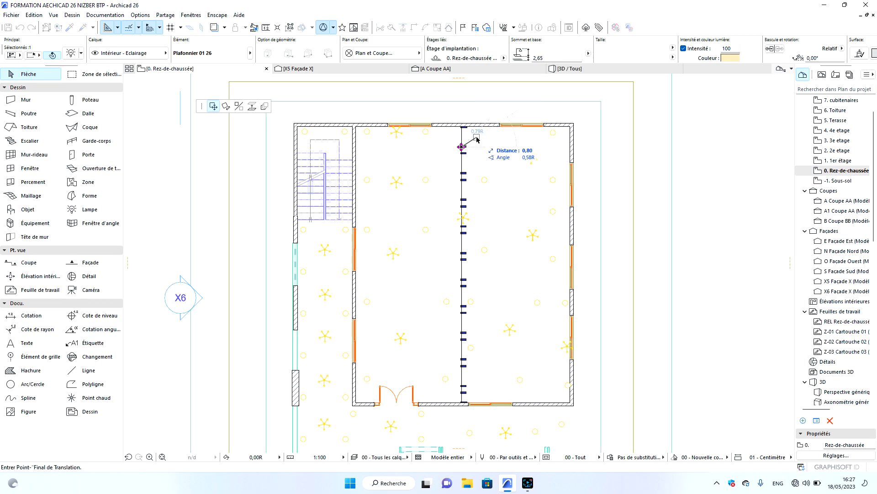
left_click(482, 137)
key("Delete")
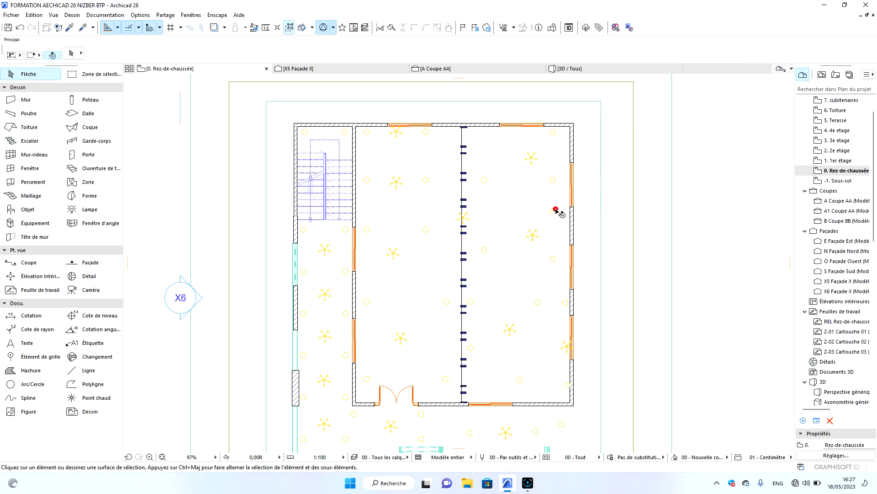
Delete the surplus ceiling lamps along the right-hand room's outer wall and the chandelier overlapping that wall.
left_click(554, 211)
key("Escape")
left_click(554, 211)
key("Escape")
left_click(566, 303)
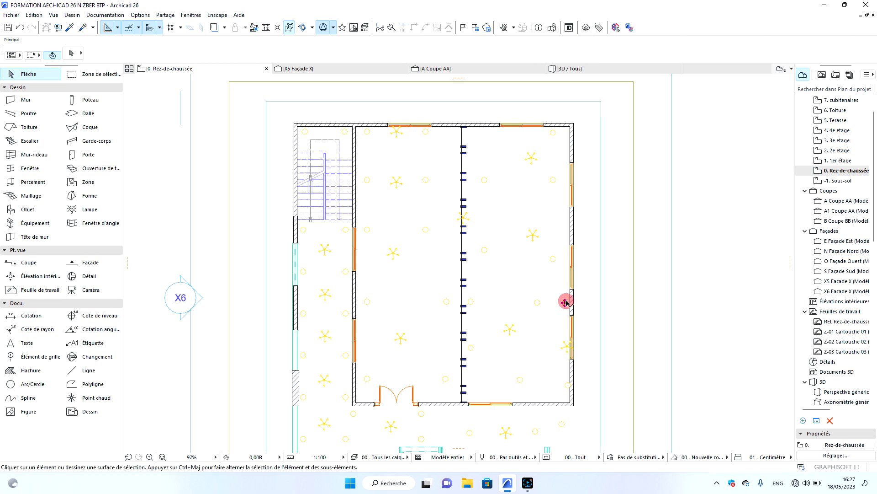
left_click(567, 386)
key("Delete")
left_click(567, 347)
key("Delete")
Move the right-hand room's middle chandelier level with the left-hand room's middle one, and shift the upper chandelier toward the partition above it.
left_click(532, 236)
left_click_drag(533, 235, 395, 252)
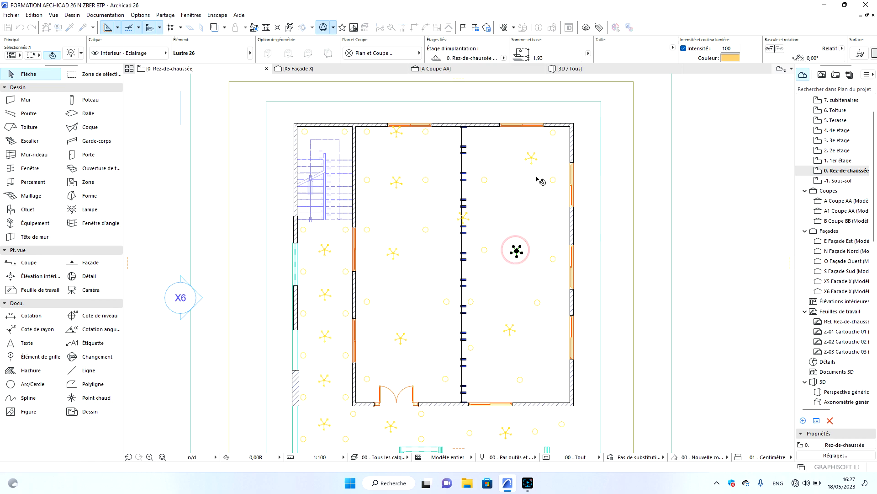
left_click(521, 159)
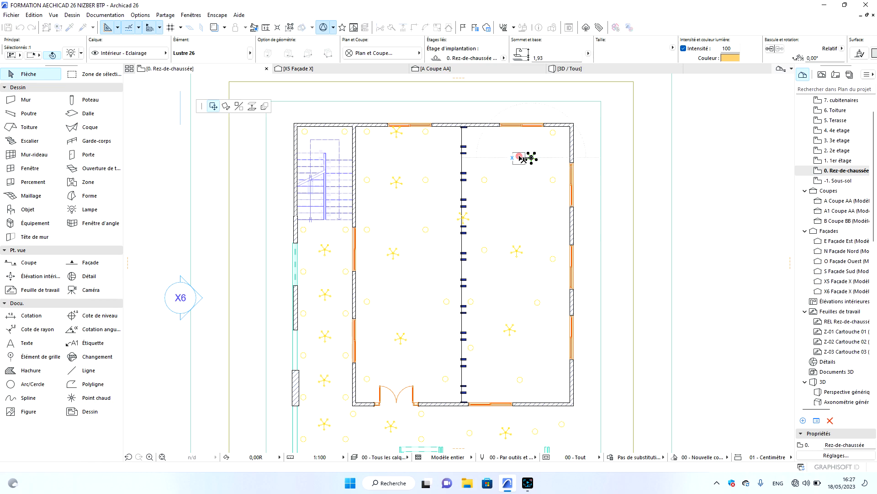
Delete the chandelier at the left-hand room's upper window and move the one below it up level with the right-hand room's upper chandelier.
left_click(396, 132)
key("Delete")
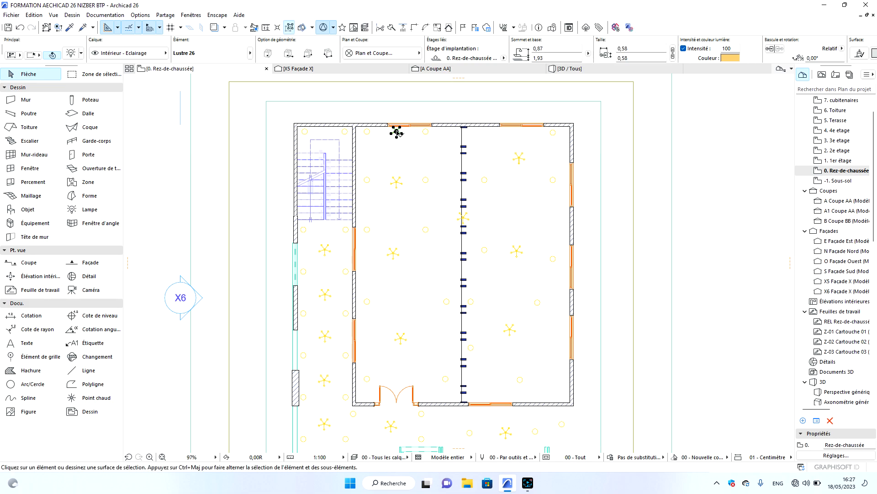
left_click(397, 182)
left_click(397, 182)
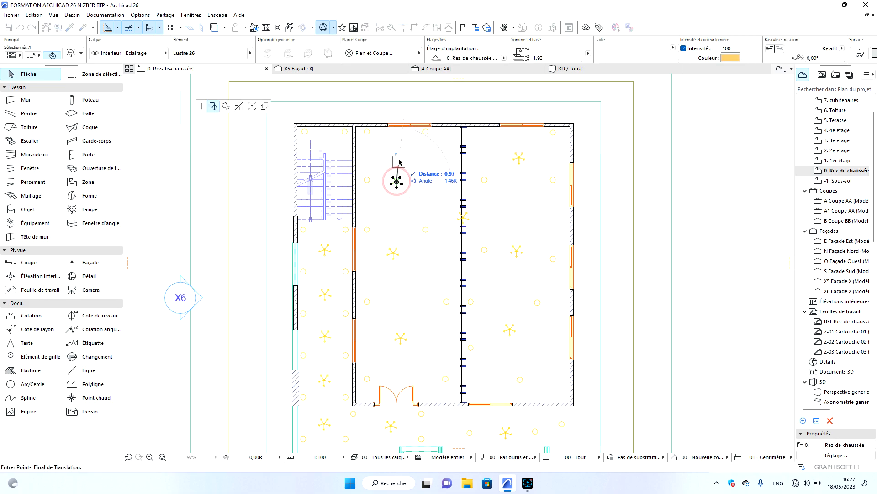
left_click(397, 157)
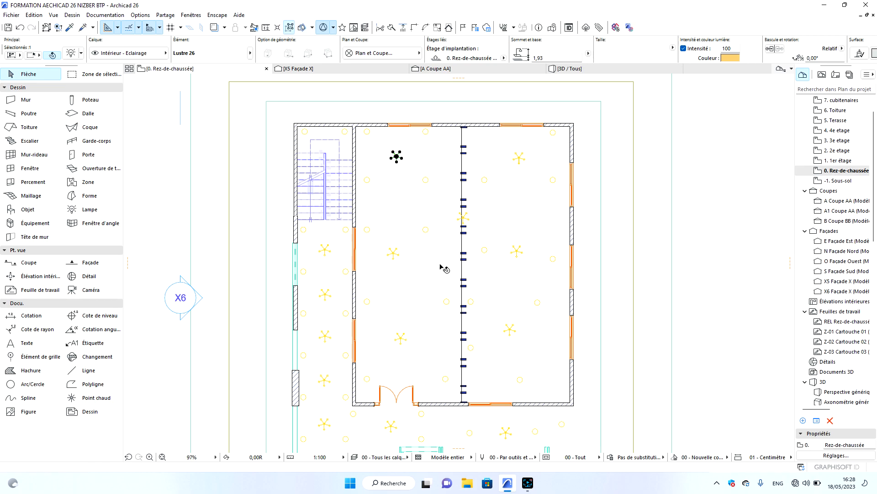
left_click(544, 287)
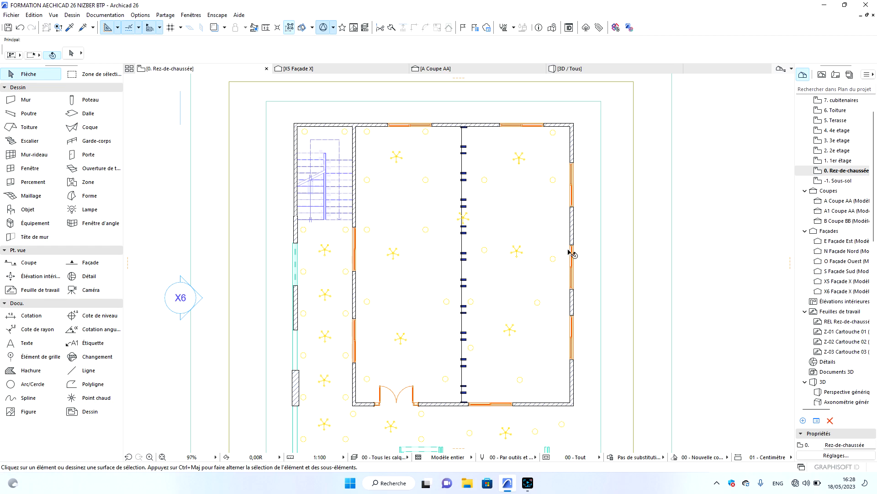
Delete the Lustre 26 chandelier sitting on the partition between the two rooms.
scroll(516, 215, "down", 2)
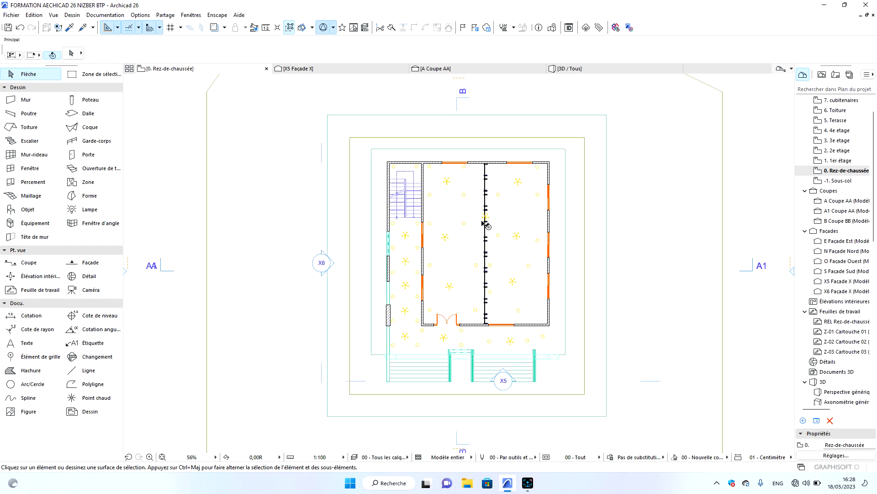
scroll(498, 215, "up", 4)
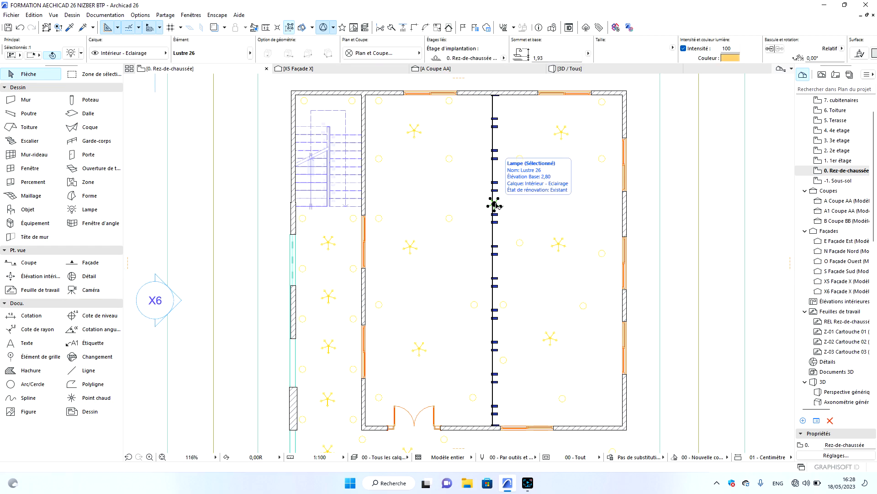
scroll(531, 230, "down", 3)
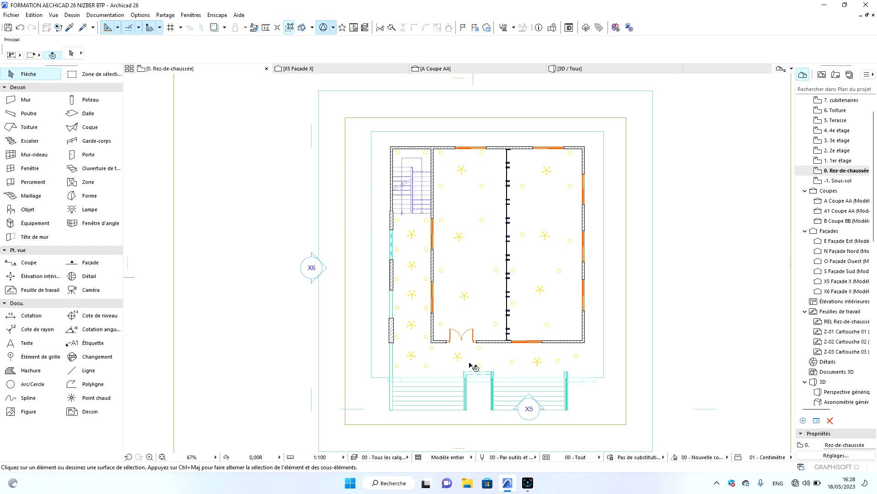
Delete the irregularly placed ceiling lamps around the chandelier at the right end of the entrance porch.
left_click(576, 356)
left_click(512, 361)
key("Delete")
left_click(558, 361)
key("Escape")
Copy the pair of ceiling lamps beside the entrance door along the porch with multiple-copy translation, placing the first copy 2,05 m away.
left_click(480, 366)
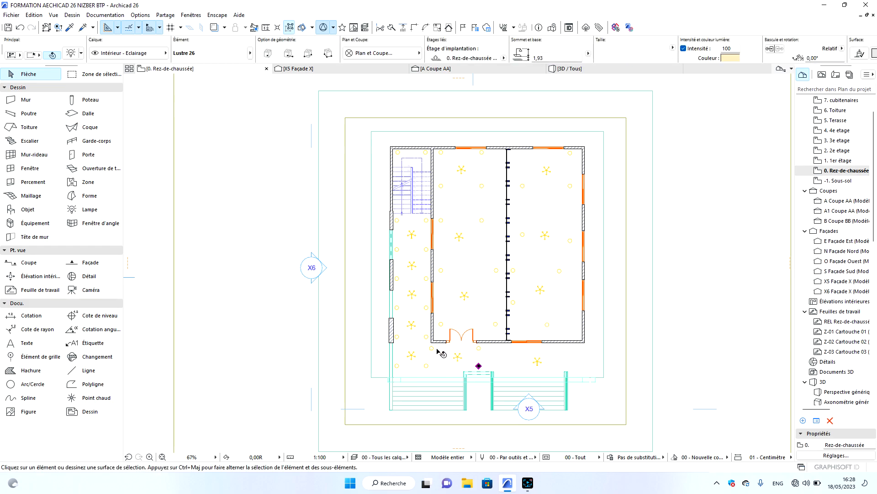
key("Escape")
left_click(479, 348)
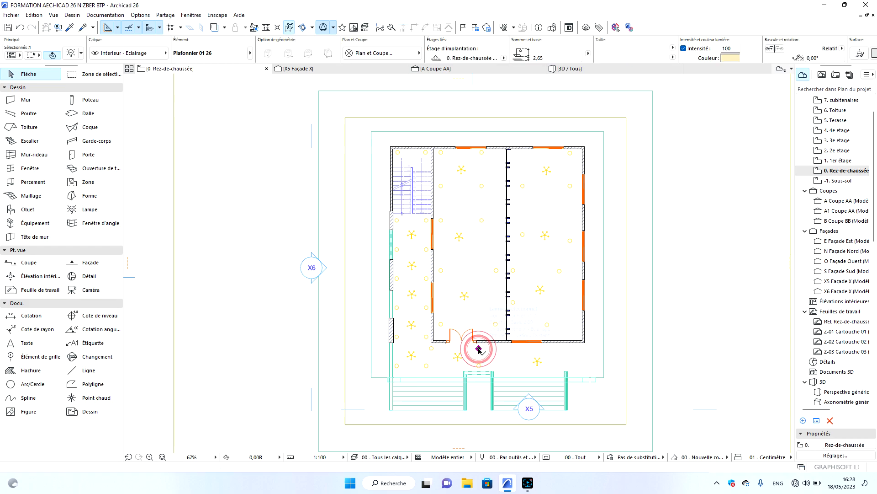
right_click(676, 261)
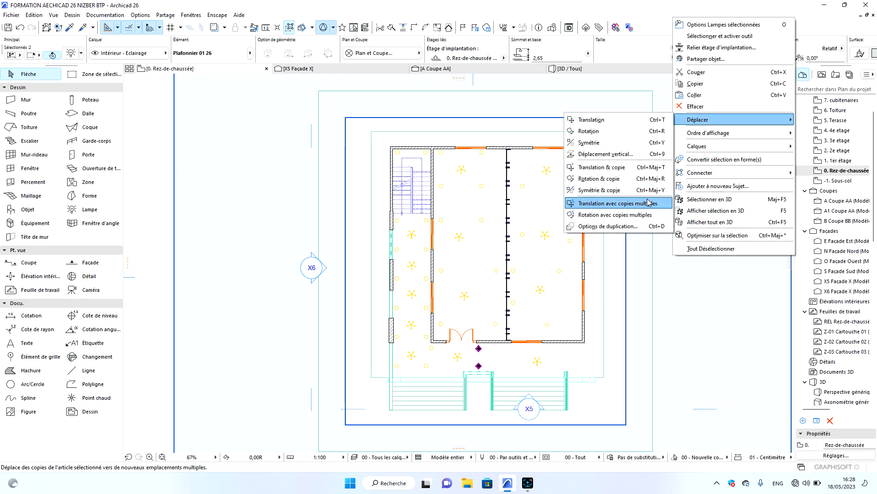
left_click(618, 203)
left_click(479, 348)
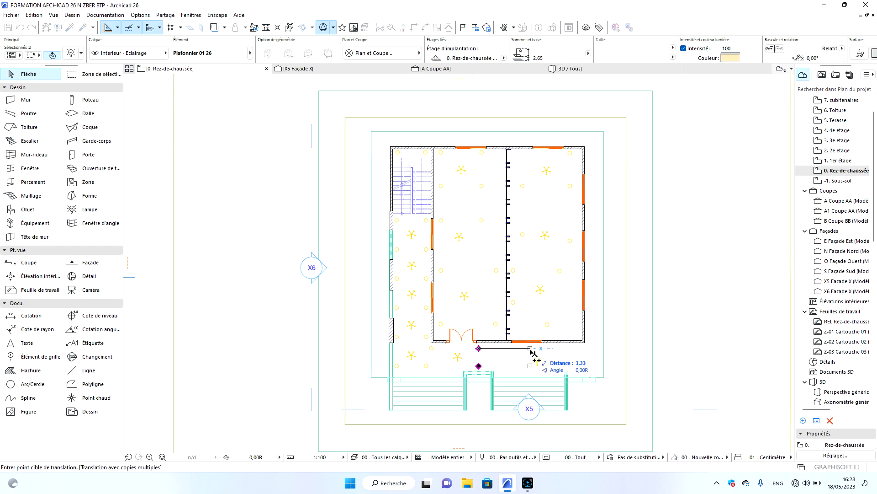
left_click(511, 349)
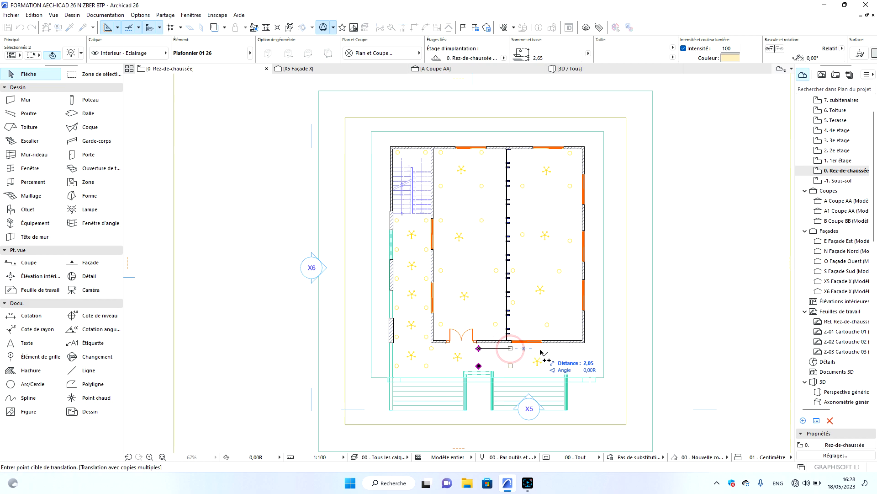
left_click(578, 349)
key("Escape")
key("Escape")
Examine the building's front facade and the lamps on its balconies in the 3D perspective.
left_click(571, 70)
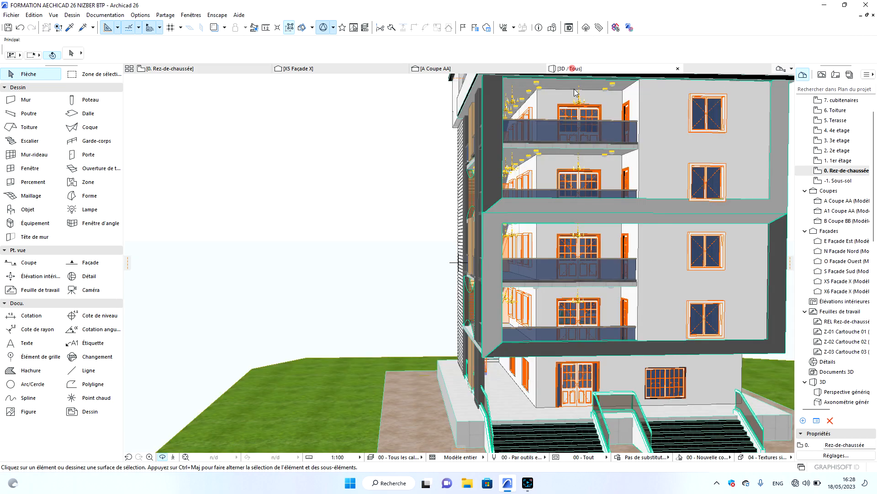
scroll(408, 205, "down", 3)
middle_click_drag(489, 325, 484, 284, "shift")
left_click_drag(445, 295, 493, 288)
scroll(492, 311, "up", 5)
middle_click_drag(492, 321, 470, 339)
mouse_move(468, 356)
left_mouse_down()
mouse_move(448, 343)
mouse_move(451, 352)
mouse_move(497, 347)
mouse_move(452, 364)
left_mouse_up()
middle_click_drag(506, 256, 463, 365)
left_click_drag(437, 254, 544, 307)
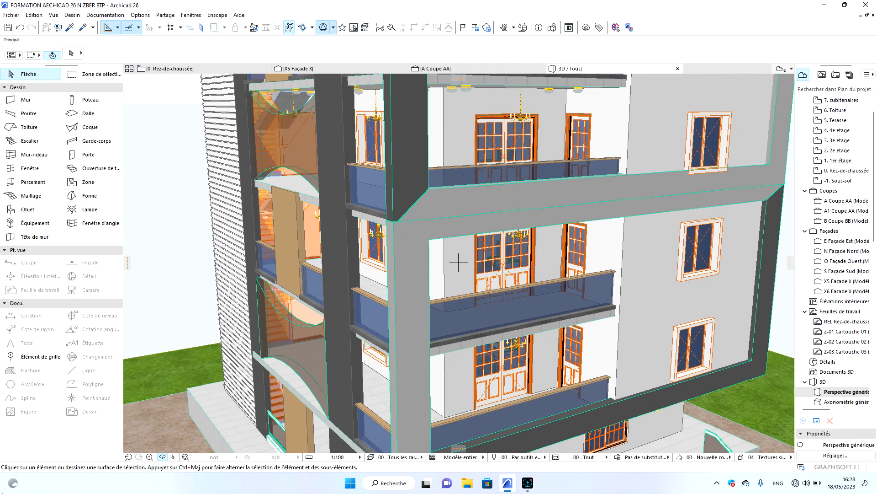
Inspect the ground-floor porch lights and the sliding window beside the entrance in the 3D perspective.
left_click(174, 69)
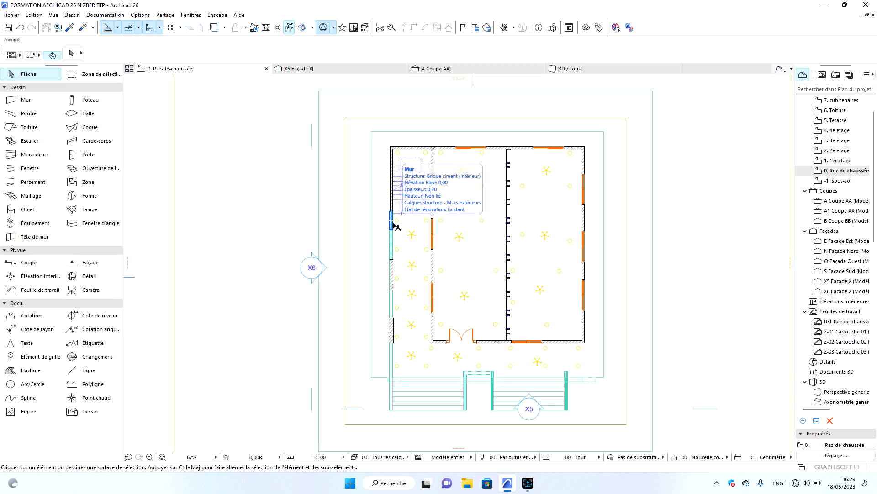
left_click(569, 68)
middle_click_drag(390, 289, 588, 304, "shift")
scroll(586, 377, "down", 10)
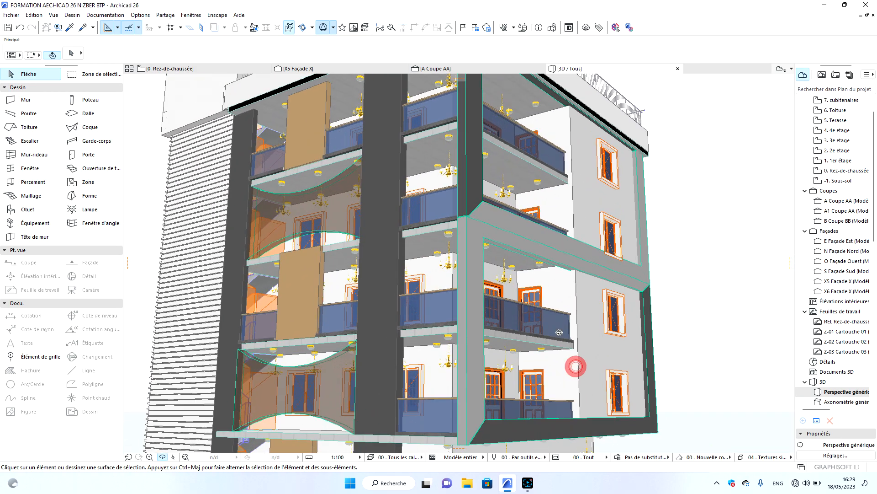
scroll(560, 394, "up", 10)
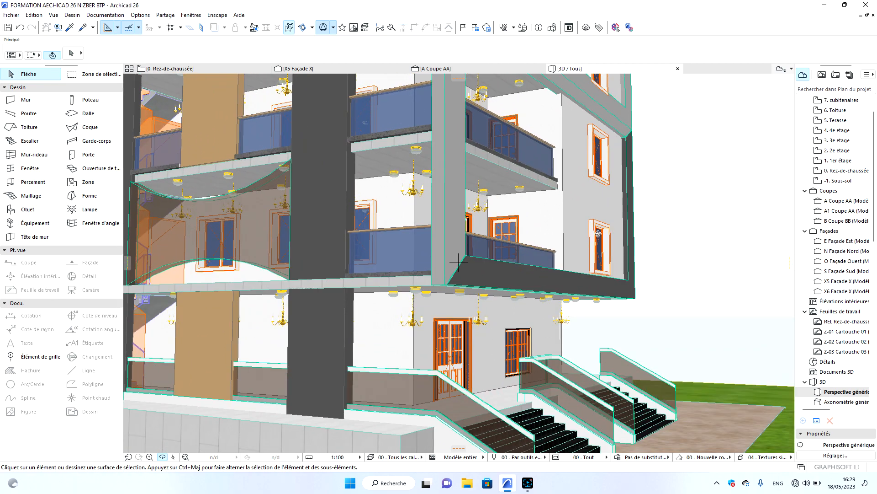
left_click_drag(507, 340, 596, 257)
middle_click_drag(593, 265, 532, 418)
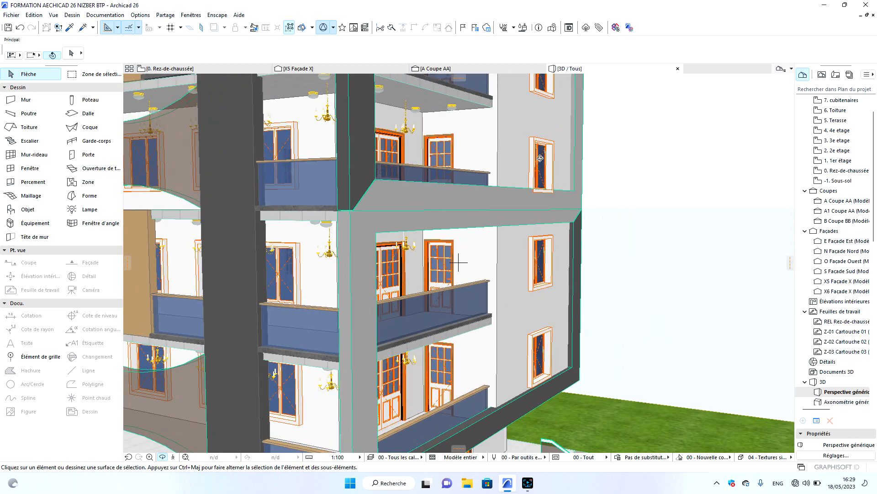
scroll(539, 270, "up", 5)
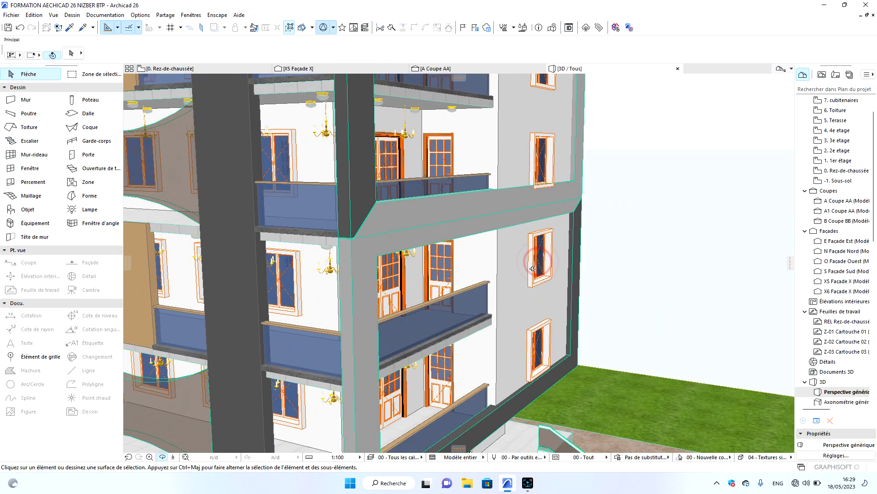
scroll(521, 254, "down", 5)
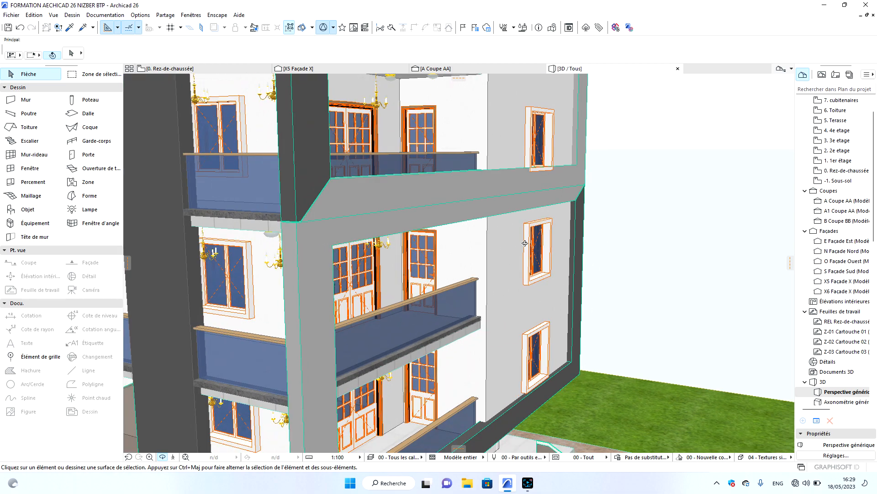
left_click_drag(552, 386, 513, 328)
scroll(438, 333, "up", 6)
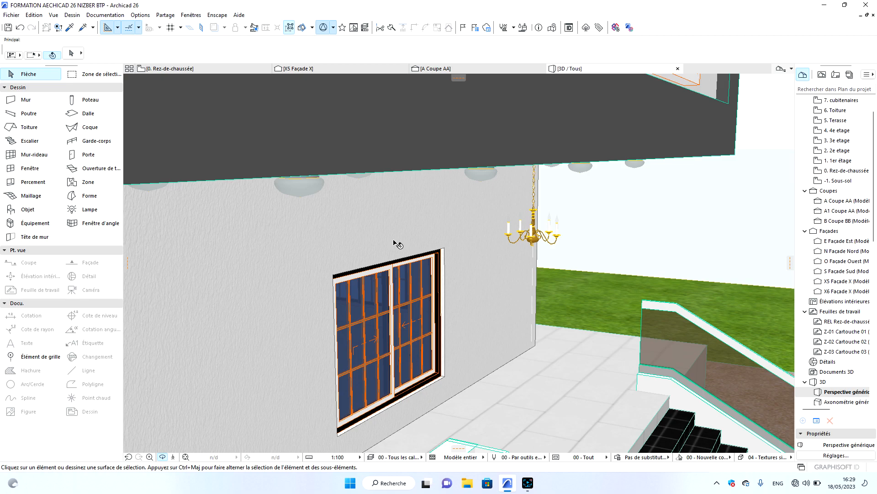
Select all eight sliding windows on the ground-floor plan and open their settings.
left_click(185, 69)
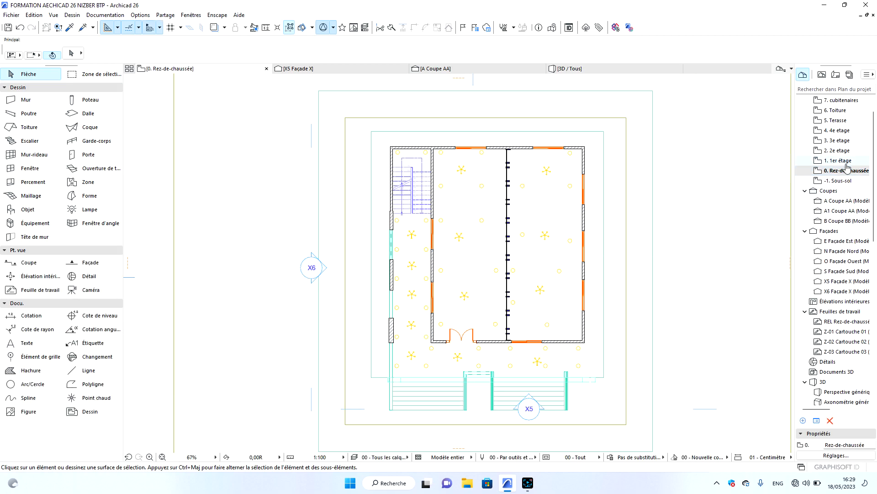
left_click(583, 175)
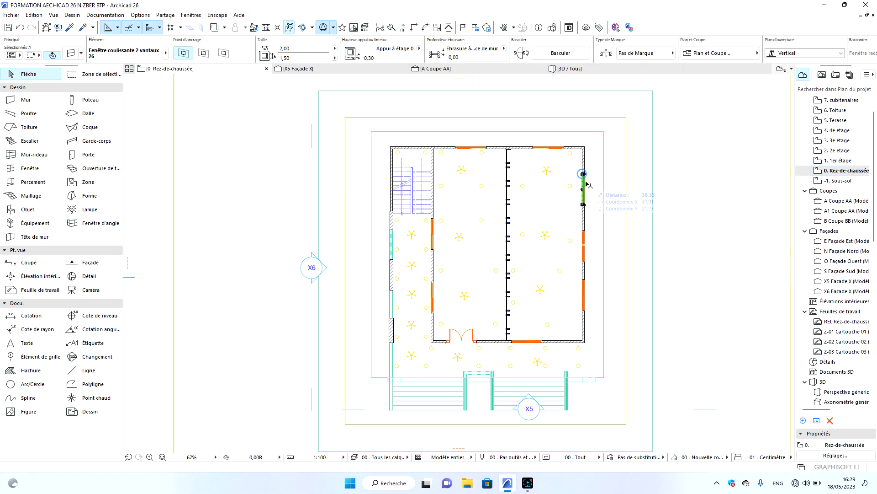
left_click(564, 148, "shift")
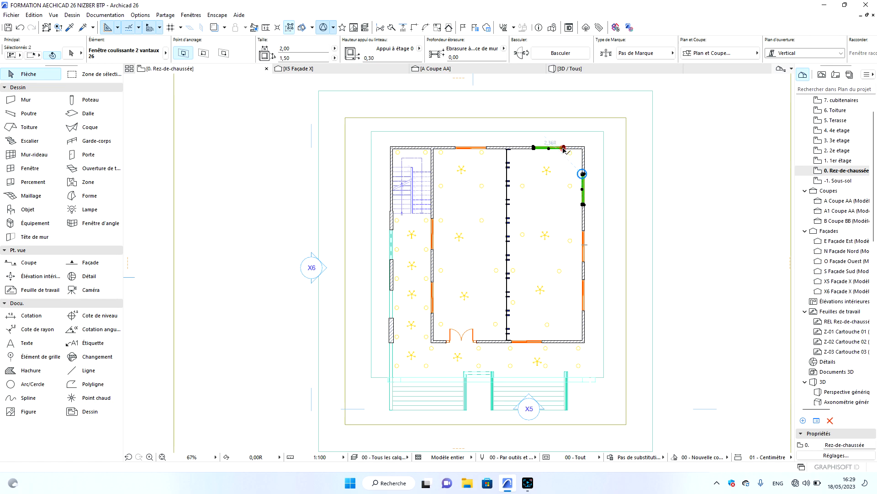
left_click(486, 148, "shift")
left_click(434, 222, "shift")
left_click(583, 232, "shift")
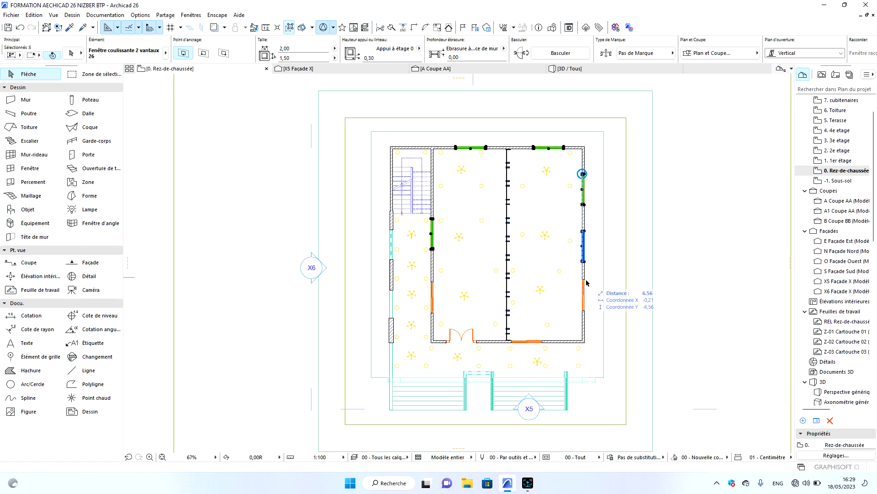
left_click(584, 288, "shift")
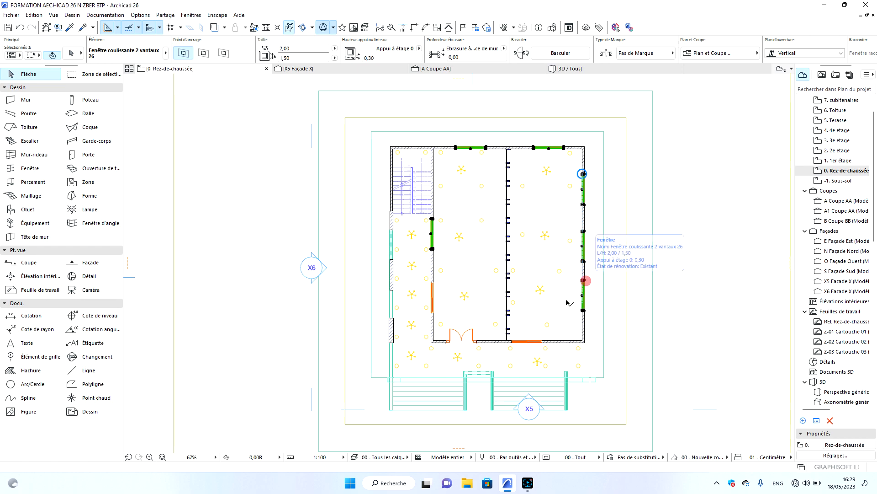
left_click(543, 342, "shift")
left_click(432, 290, "shift")
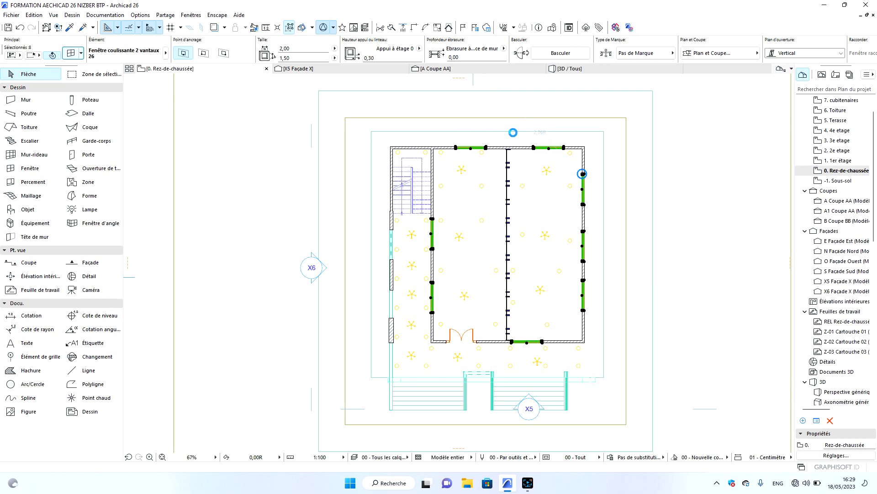
key("ctrl+t")
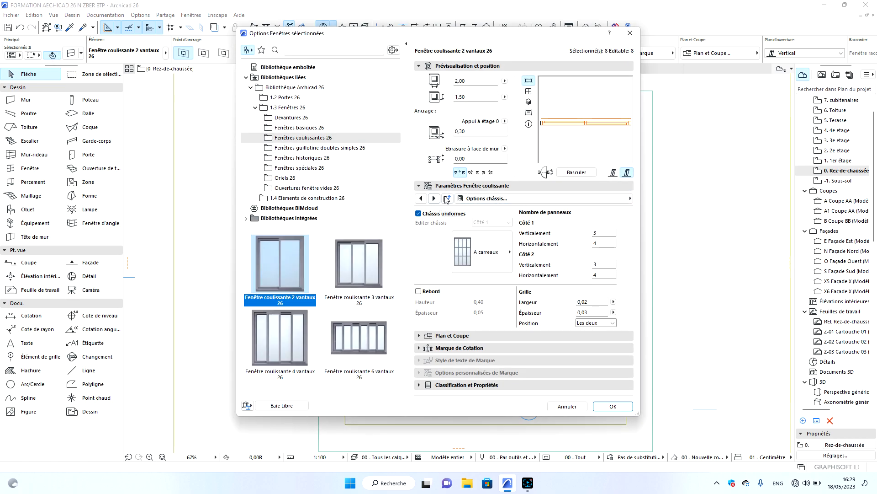
Enable a simple interior casing (Chambranle intérieur) on the selected windows and set its thickness to 0,15.
left_click(421, 199)
left_click(422, 199)
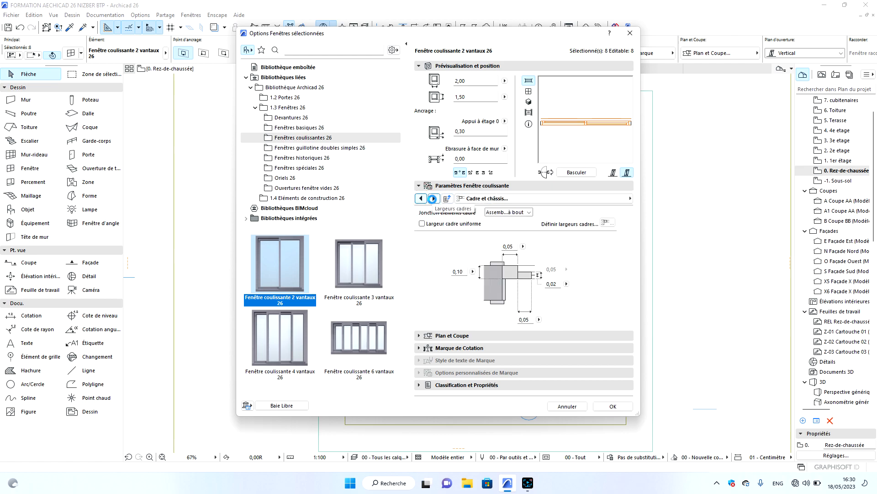
left_click(434, 199)
left_click(434, 199)
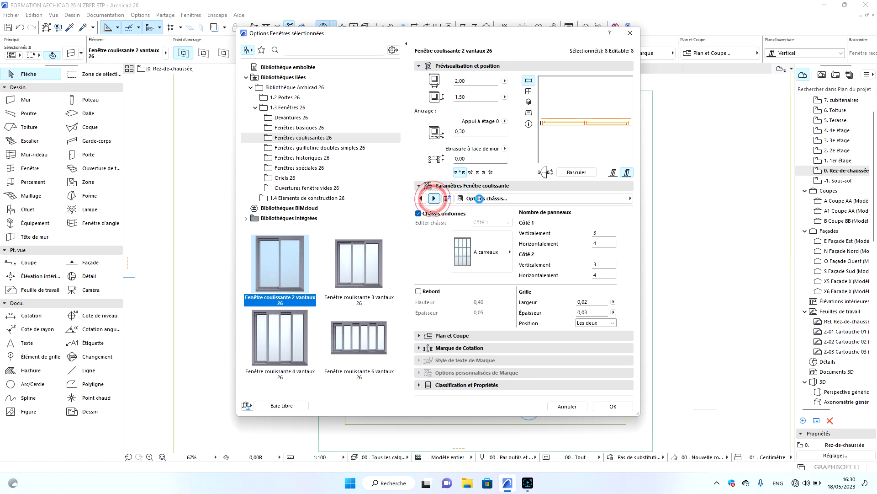
left_click(506, 201)
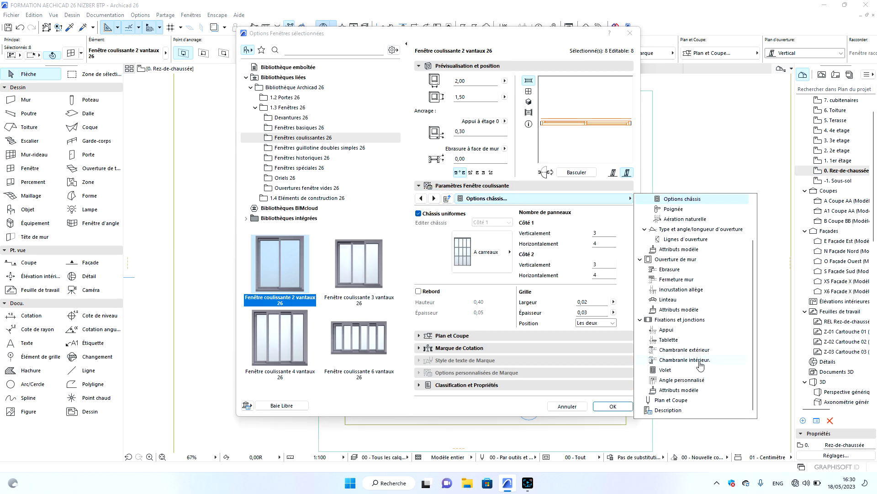
left_click(683, 360)
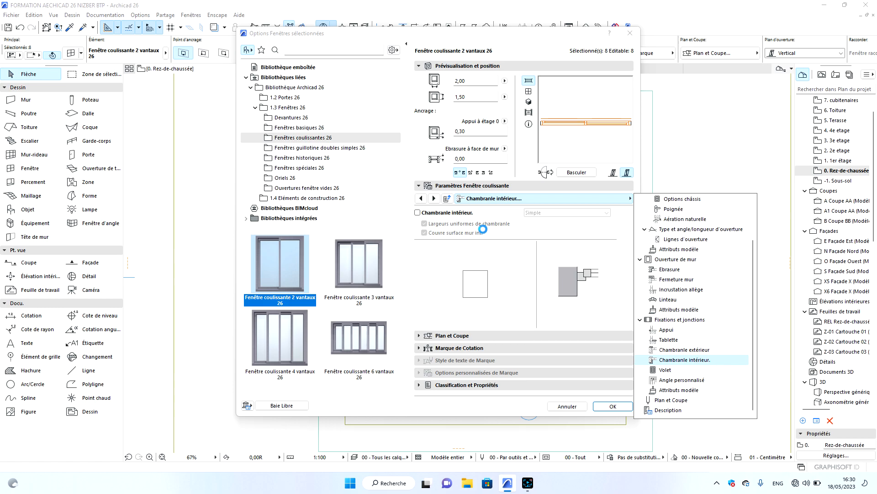
left_click(421, 213)
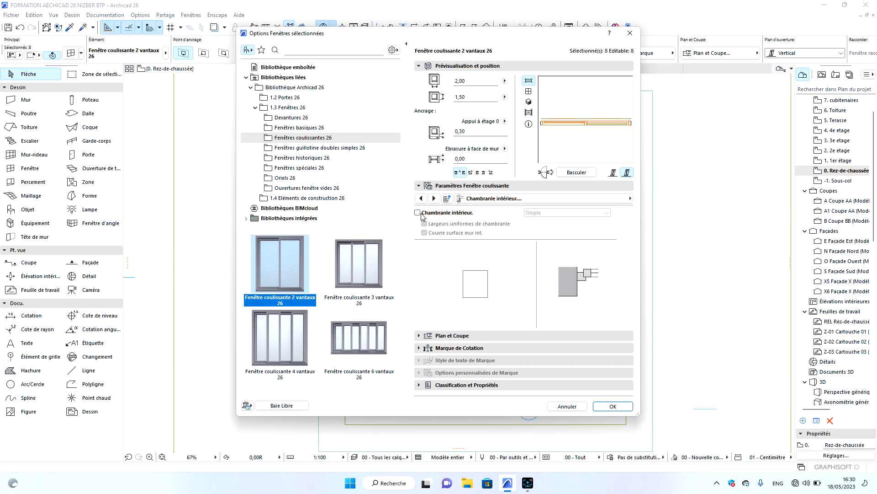
left_click(418, 213)
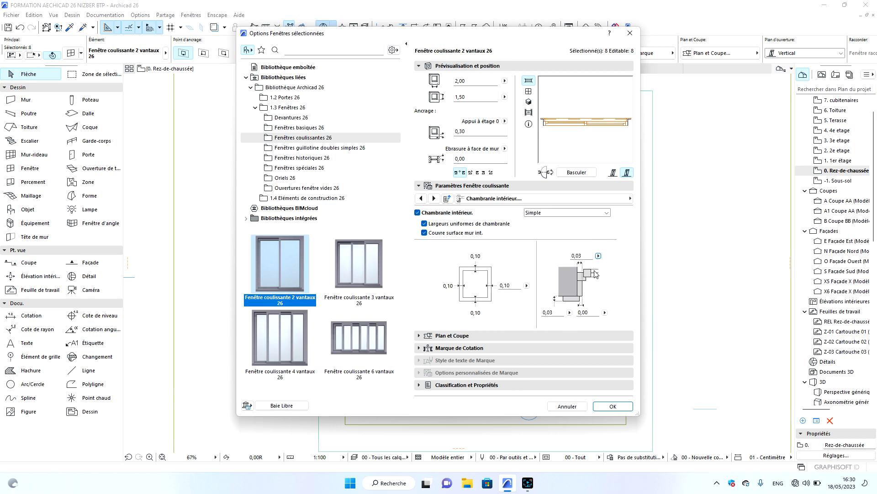
double_click(559, 313)
type("0")
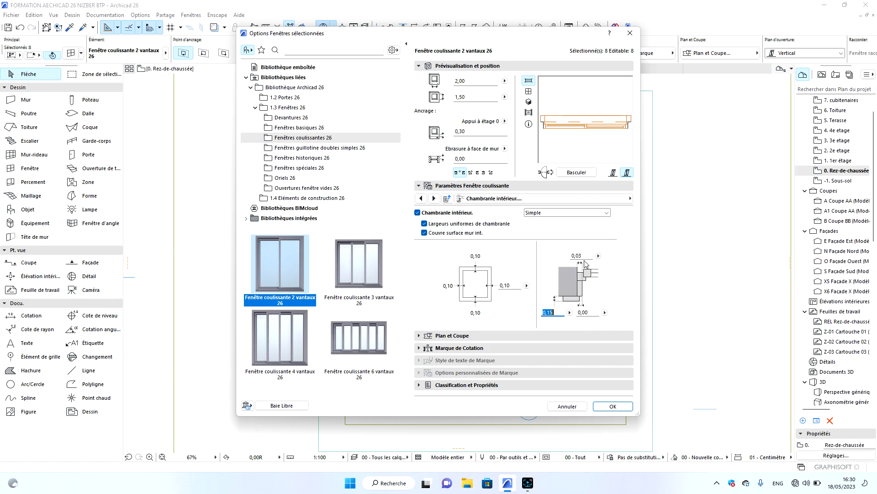
Set the interior casing's surface to Peinture - Blanc brillant in the windows' model attributes.
left_click(586, 198)
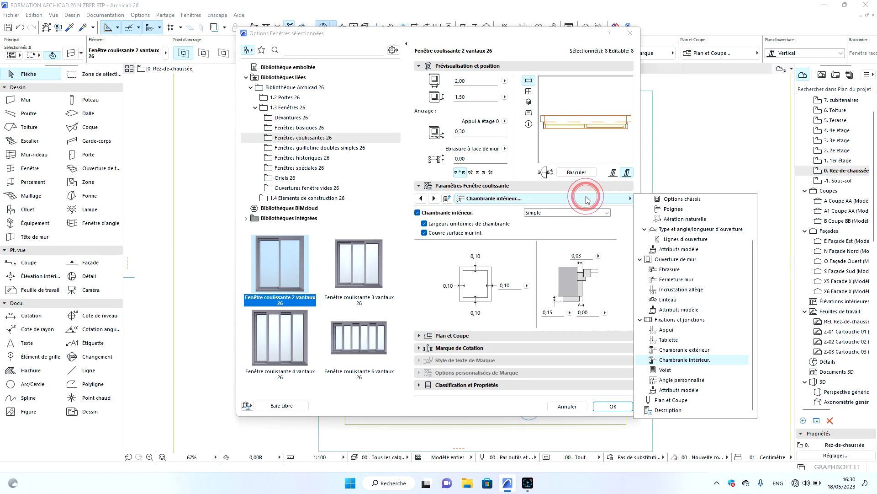
left_click(692, 392)
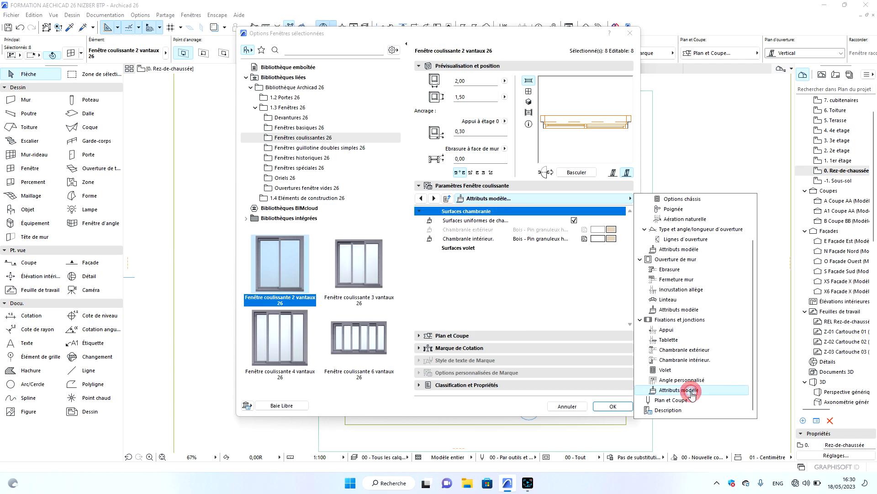
left_click(599, 238)
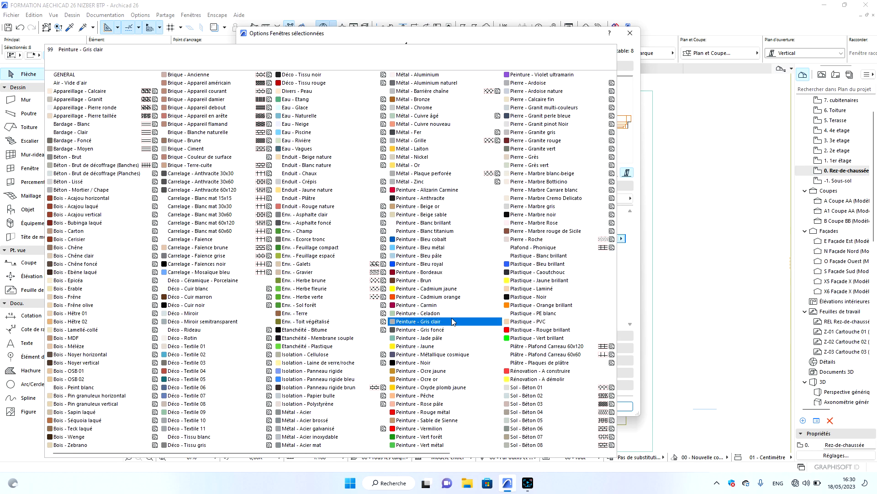
left_click(450, 223)
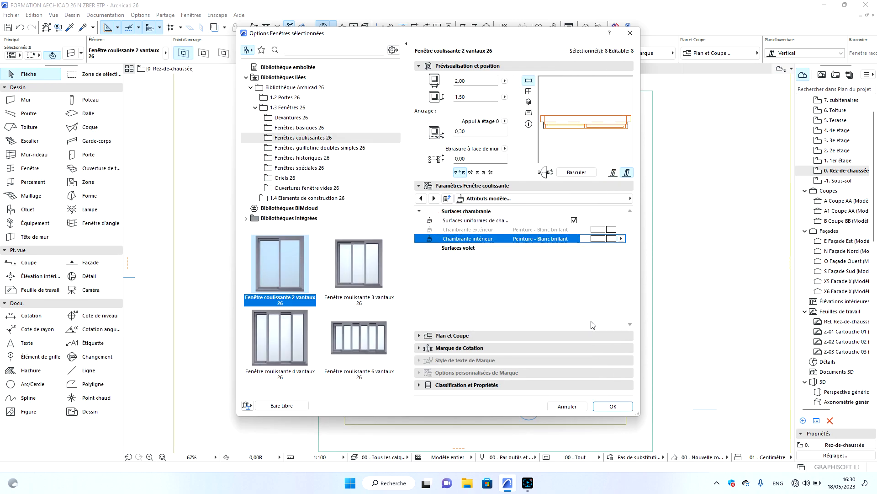
Apply the casing settings to the selected windows and check the ground-floor windows in the 3D perspective.
left_click(615, 411)
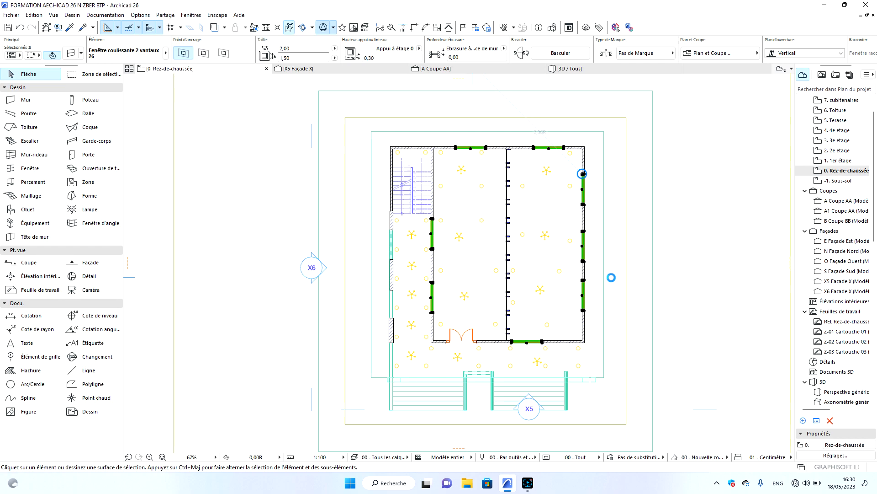
left_click(569, 69)
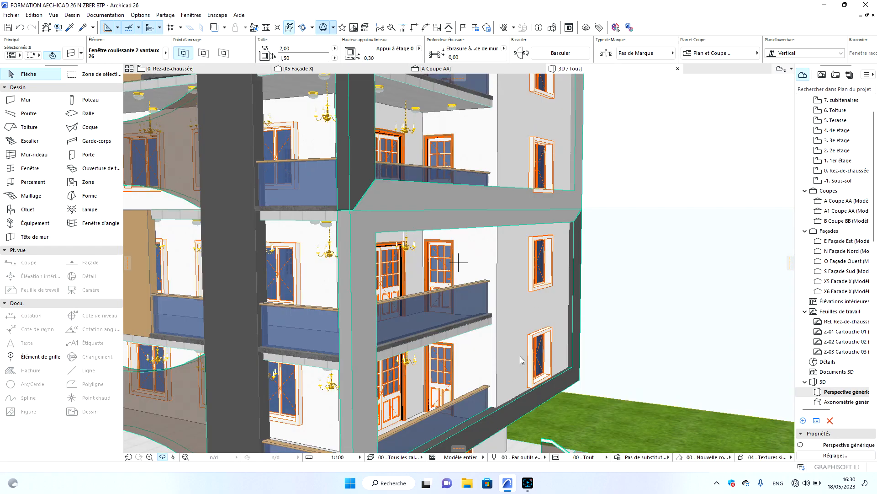
scroll(525, 354, "up", 5)
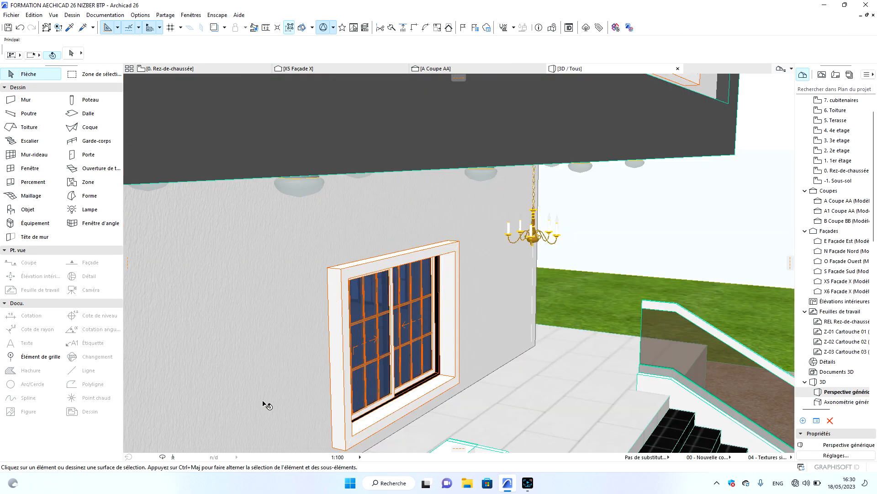
left_click(162, 456)
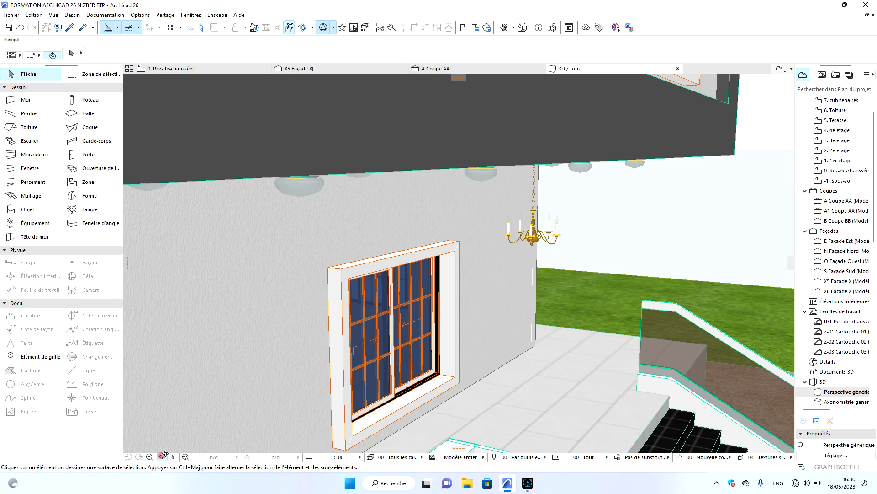
left_click_drag(294, 379, 286, 347)
scroll(295, 386, "down", 5)
left_click_drag(590, 378, 601, 428)
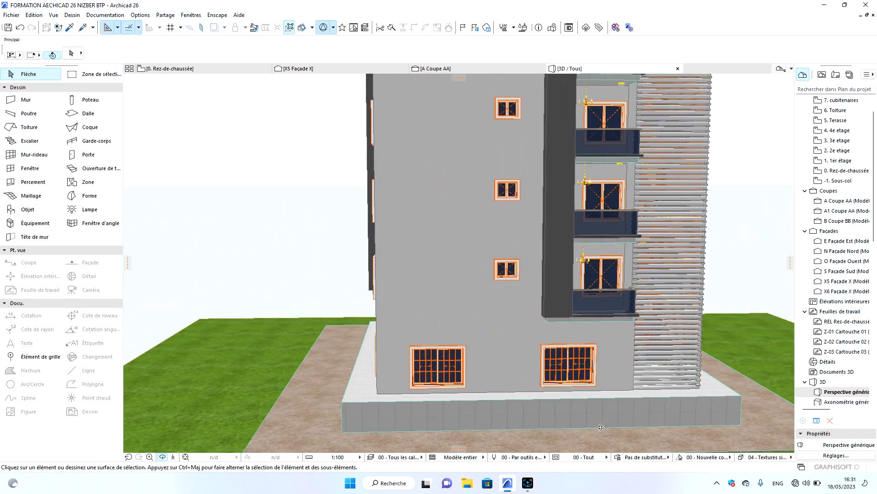
scroll(601, 428, "up", 5)
left_click_drag(648, 361, 487, 358)
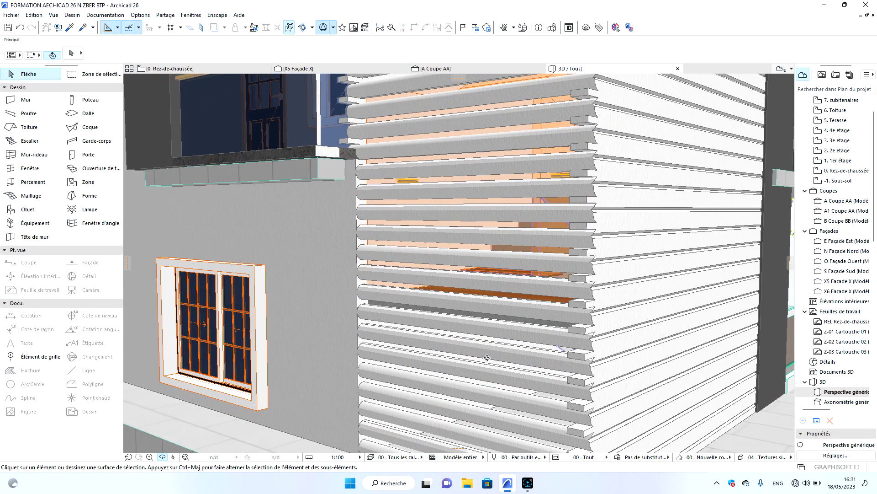
Examine the building's façades, entrance stairs and surrounding terrain from several angles in the 3D perspective.
scroll(448, 368, "down", 10)
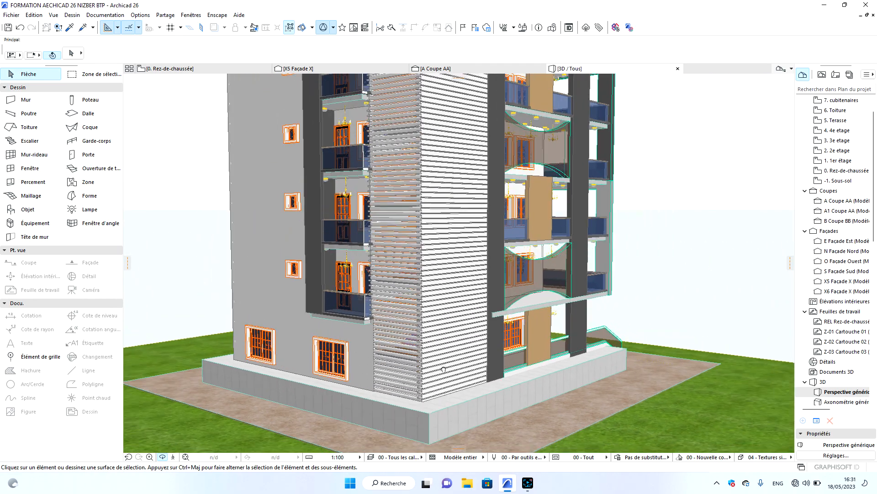
left_click_drag(469, 355, 358, 361)
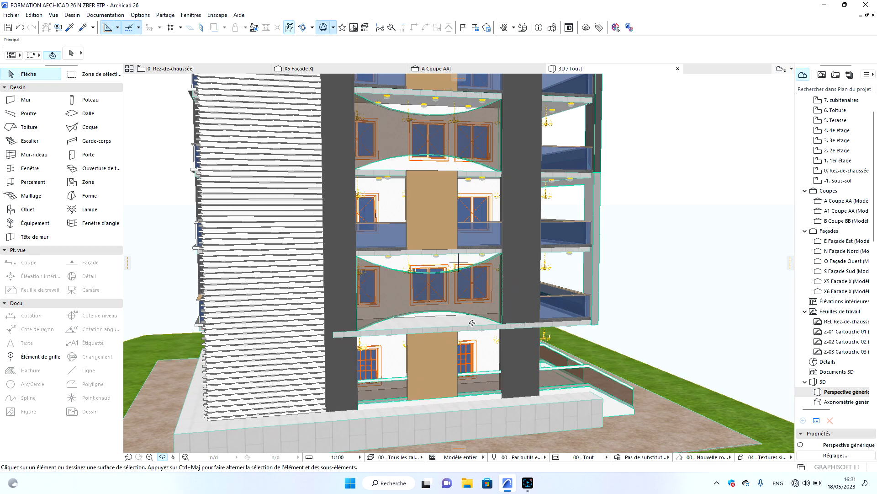
scroll(469, 324, "down", 5)
left_click_drag(469, 324, 416, 343)
left_click_drag(585, 340, 437, 231)
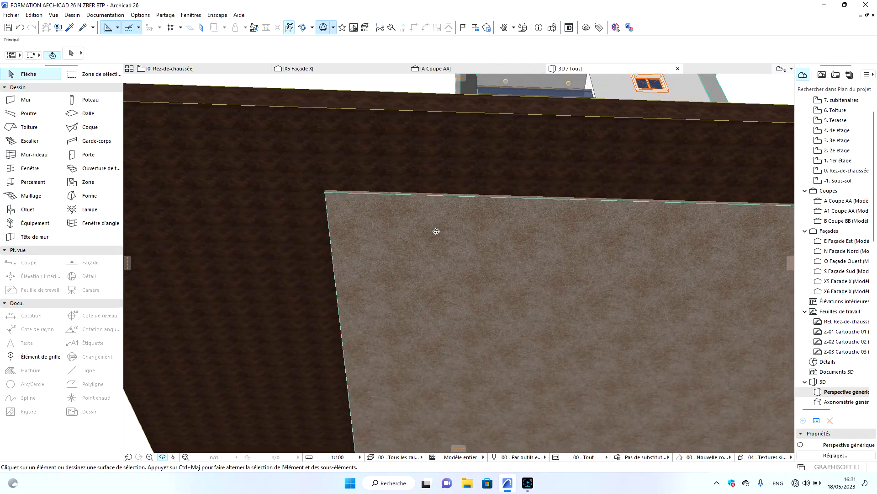
scroll(423, 236, "down", 5)
left_click_drag(423, 181, 440, 379)
scroll(377, 373, "up", 5)
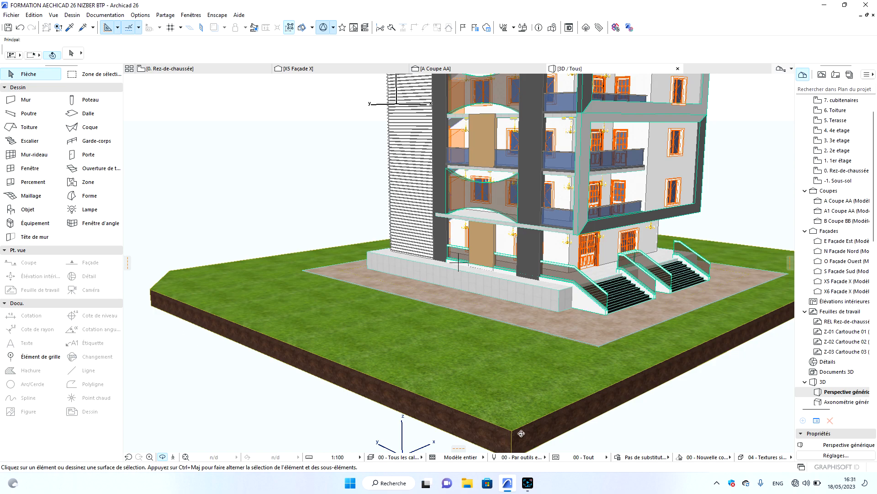
scroll(522, 432, "up", 4)
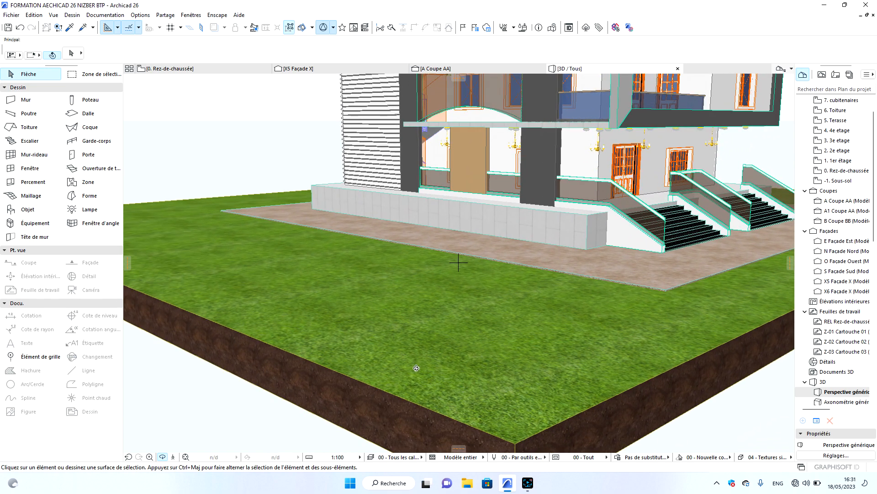
scroll(387, 359, "down", 6)
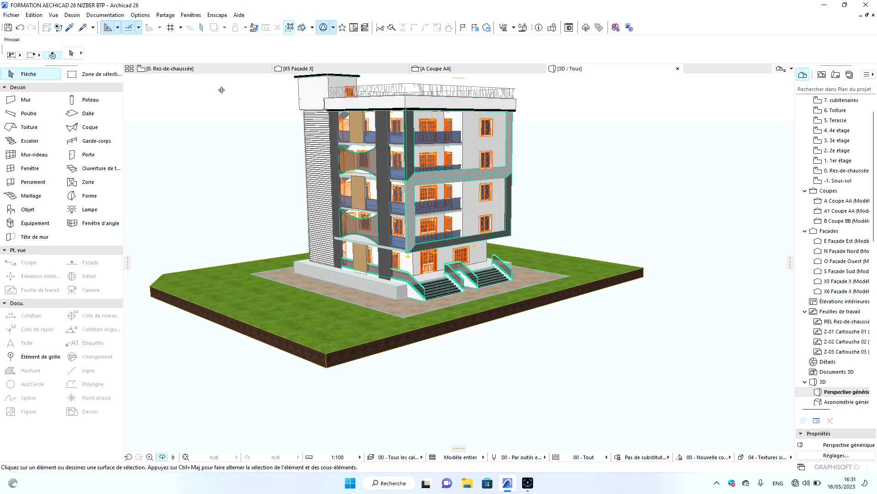
Draw a rectangular Terre mesh with the default mesh settings on the ground-floor plan, in the empty area east of the plot.
left_click(215, 68)
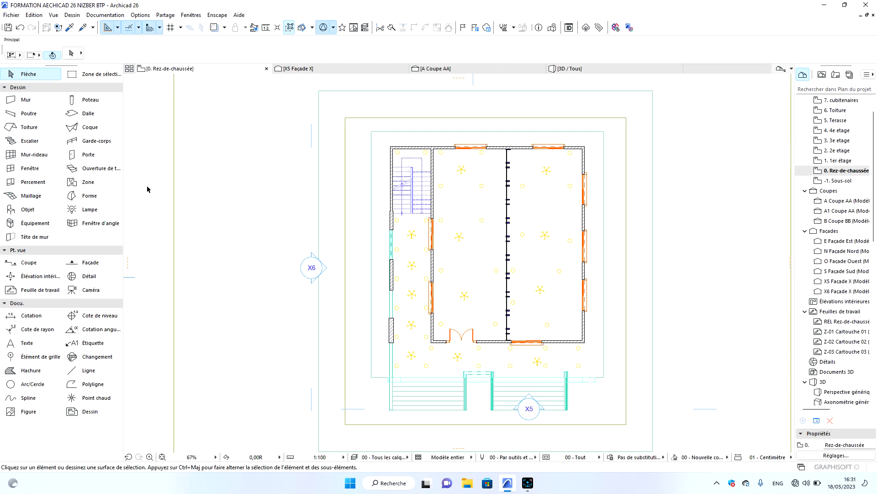
scroll(225, 188, "down", 4)
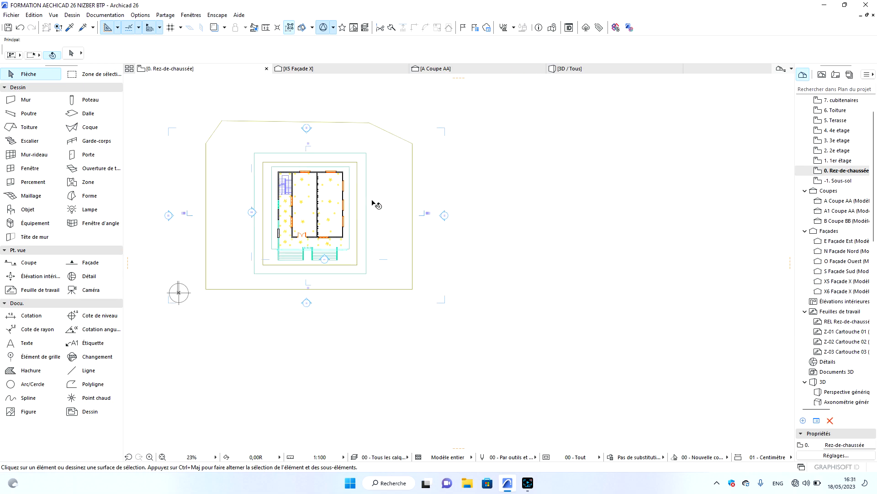
scroll(401, 218, "down", 2)
scroll(383, 205, "up", 3)
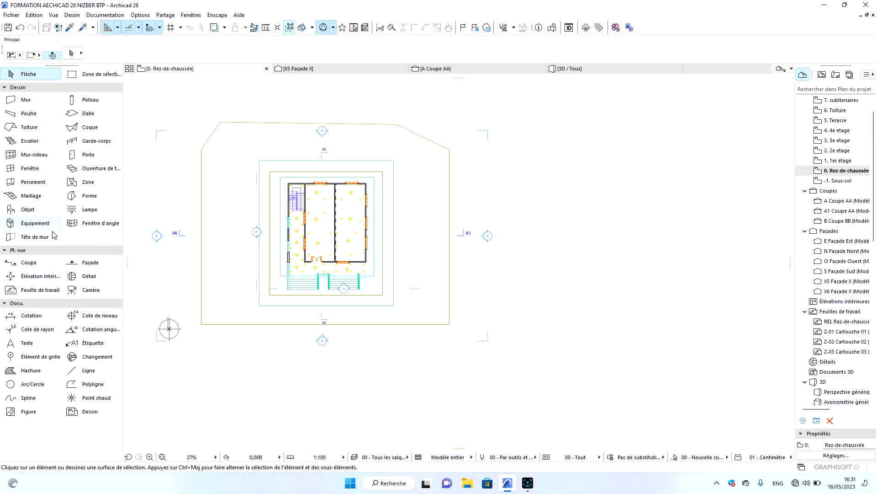
left_click(36, 197)
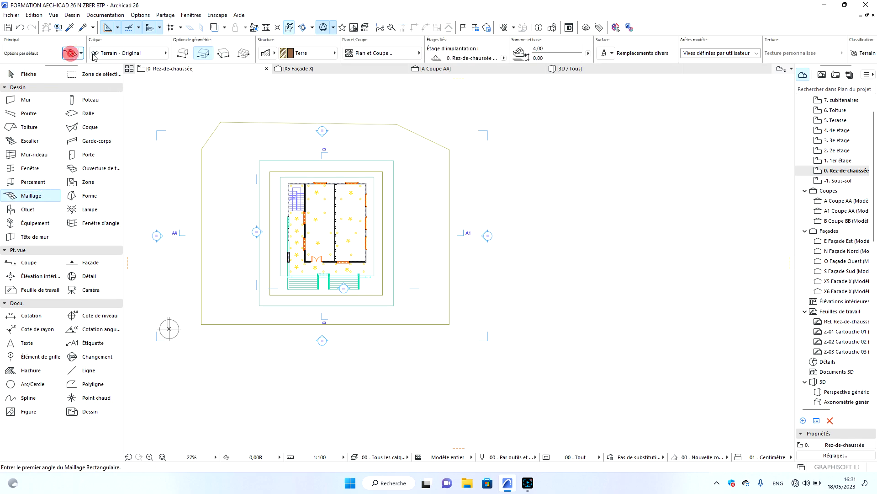
left_click(77, 55)
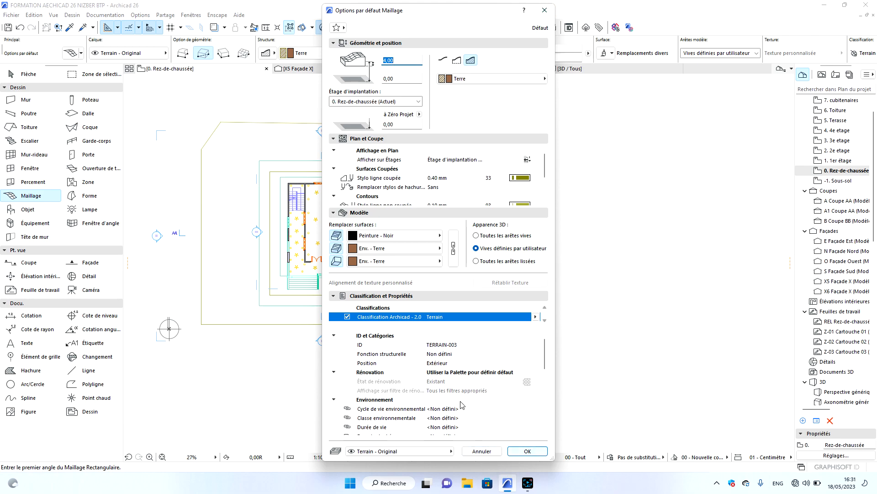
left_click(531, 451)
left_click(585, 183)
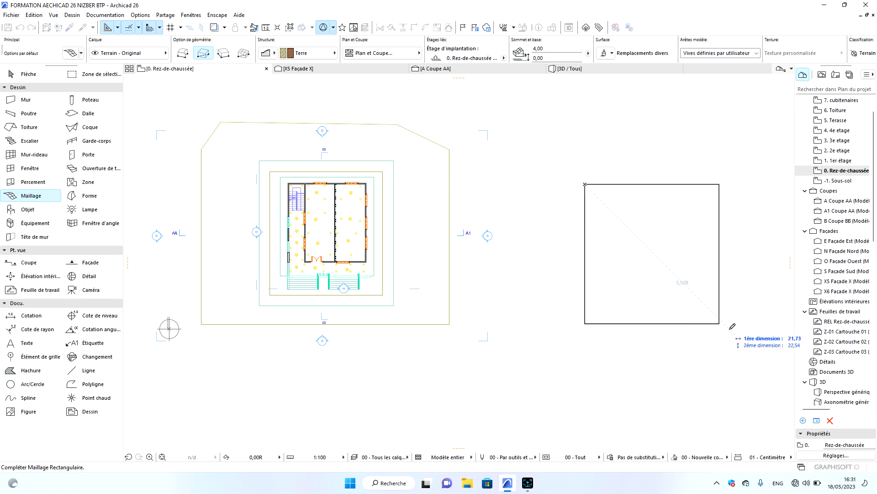
left_click(780, 368)
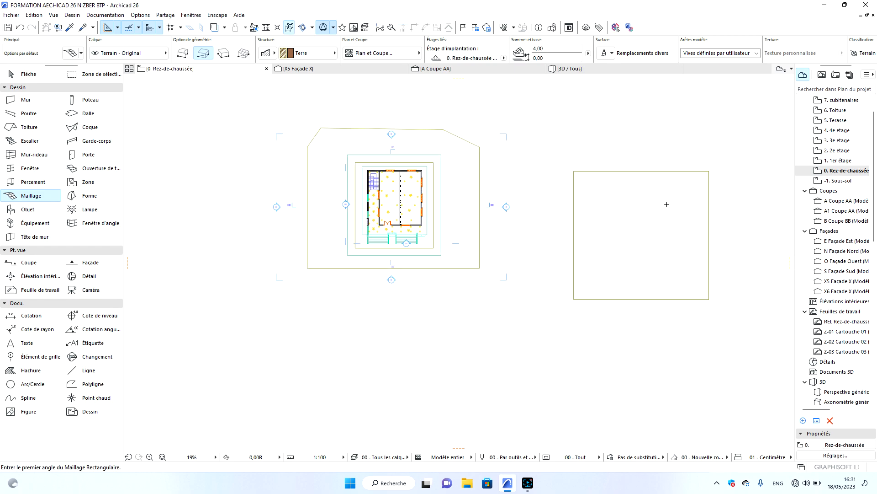
Select the new rectangular mesh in the 3D perspective and override its top surface with Env. - Herbe verte.
left_click(575, 68)
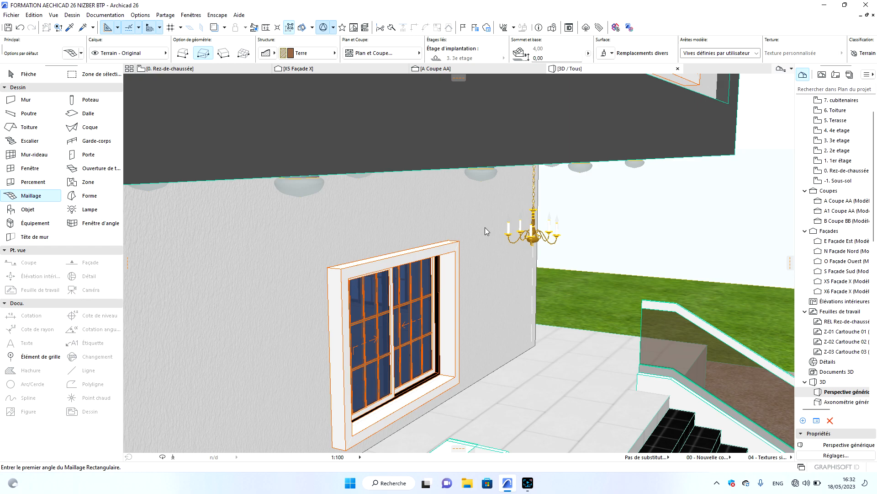
scroll(467, 235, "down", 10)
scroll(657, 266, "up", 5)
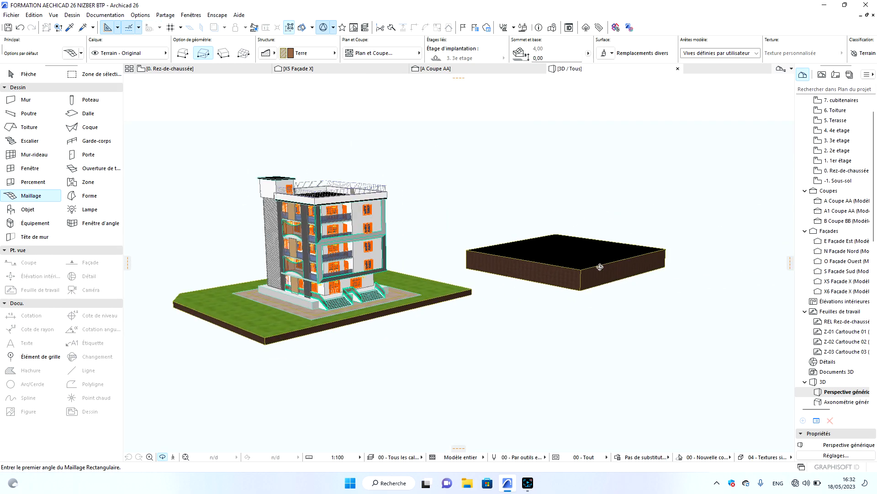
scroll(542, 296, "up", 5)
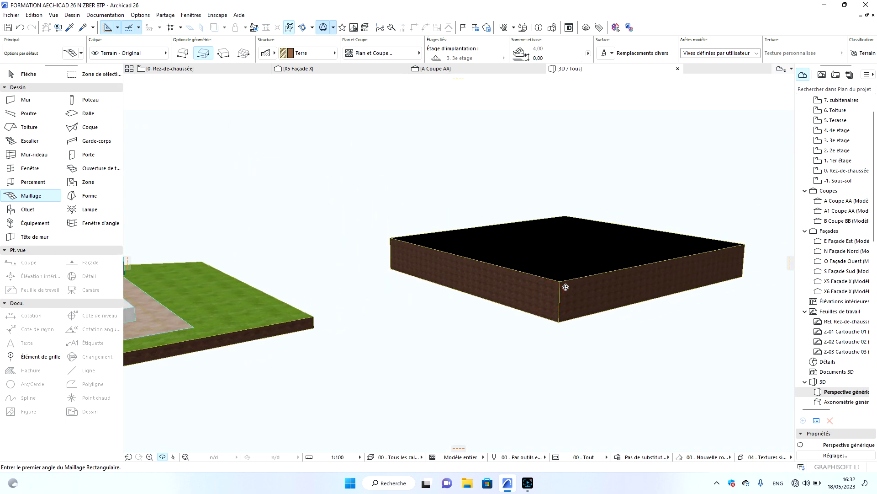
scroll(564, 289, "down", 3)
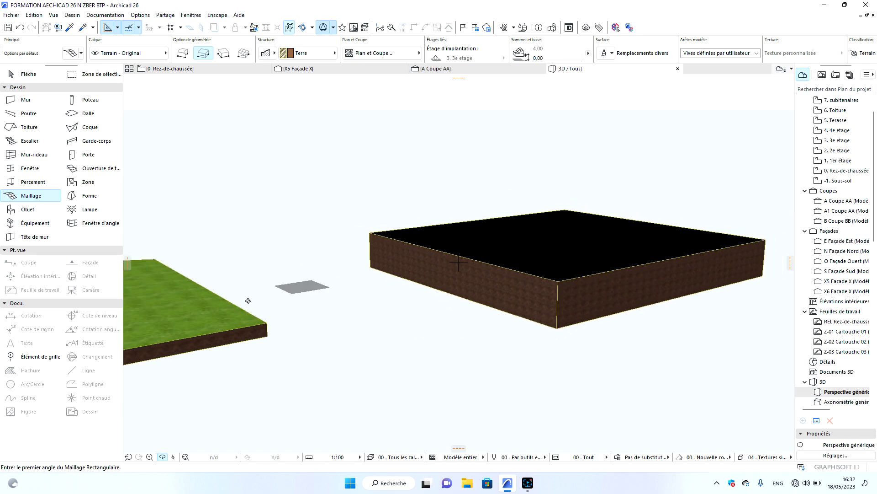
key("Escape")
left_click(559, 286)
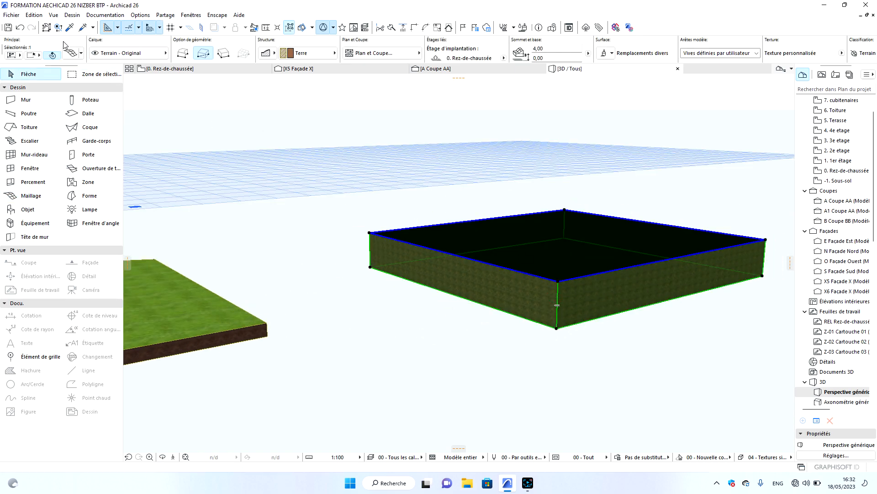
left_click(70, 54)
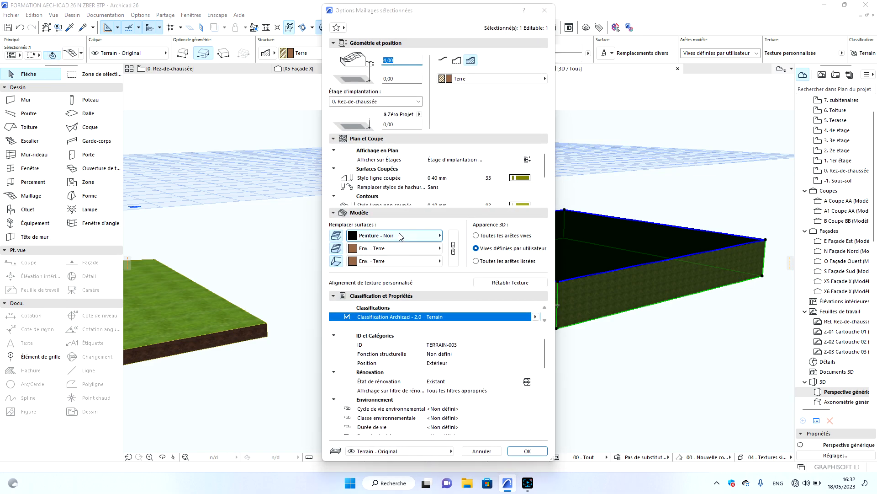
left_click(396, 235)
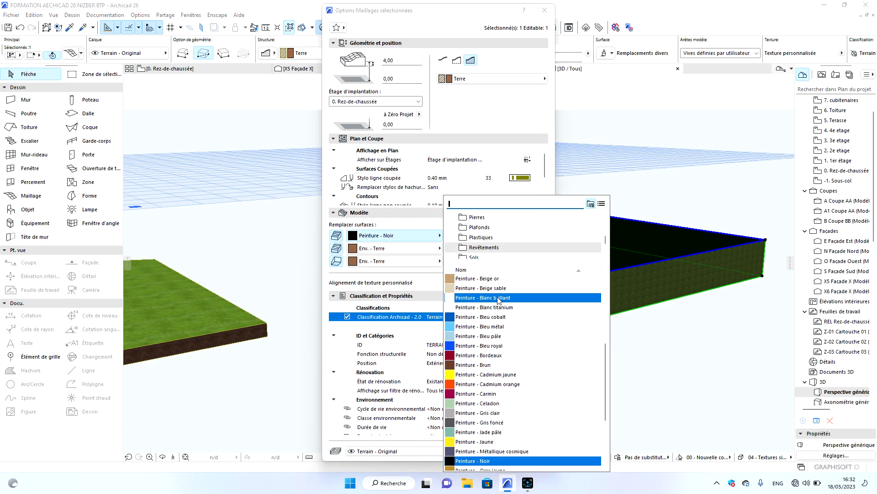
type("her")
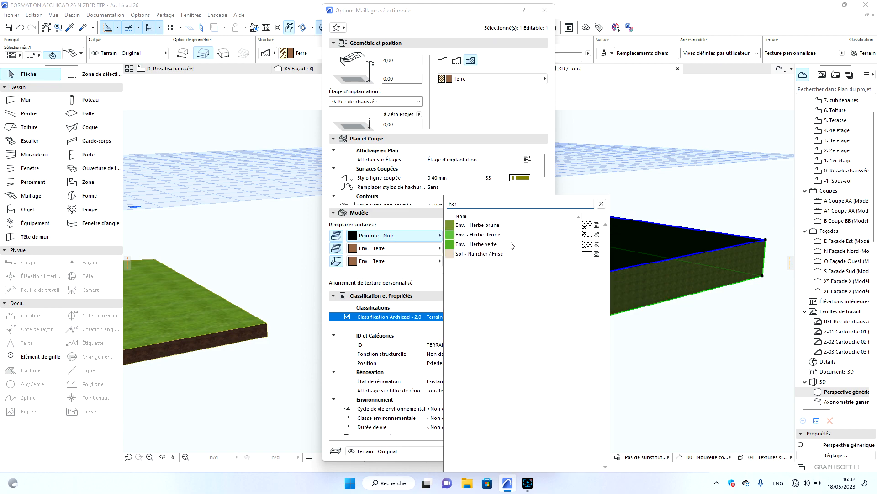
left_click(511, 244)
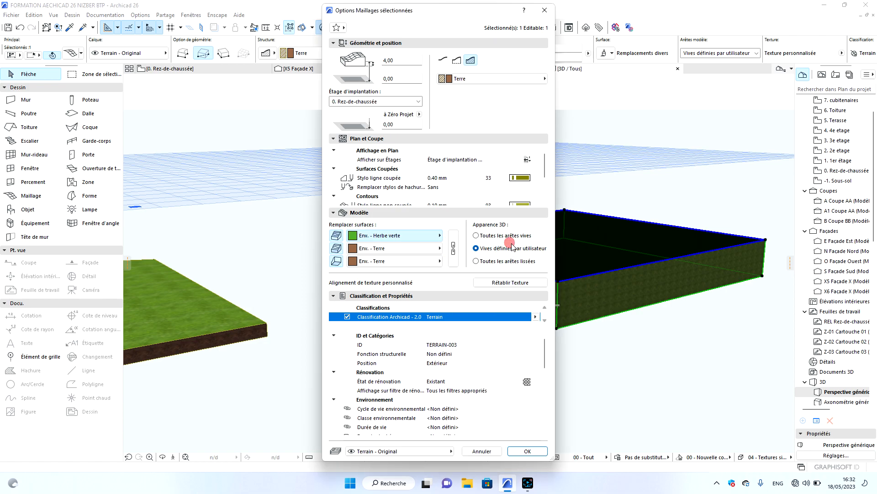
left_click(528, 452)
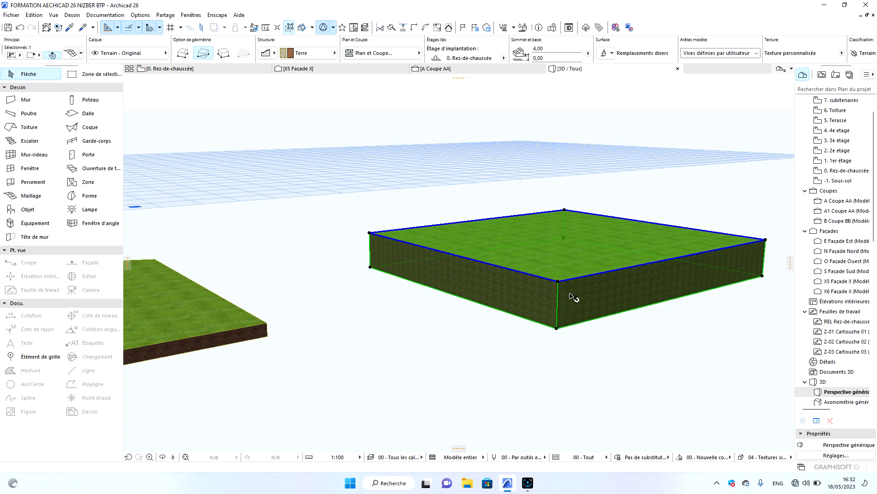
Try a height of 2,00 for the new grass-covered mesh.
left_click(568, 50)
type("2")
key("Return")
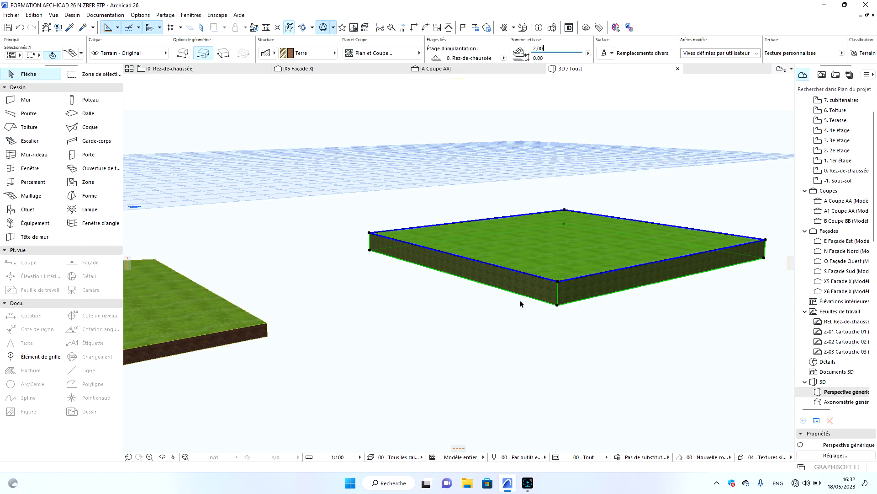
Set the new grass mesh's height to 1,00 and check its thickness in the 3D perspective.
left_click(557, 46)
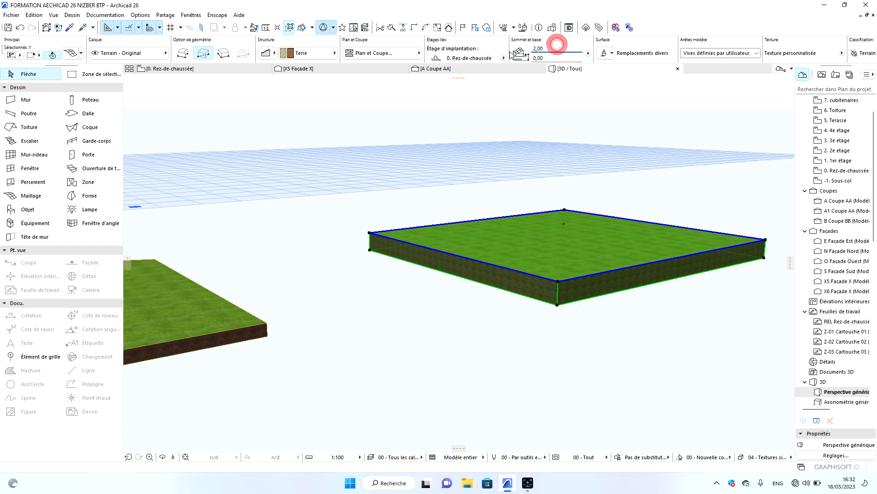
double_click(542, 47)
type("1")
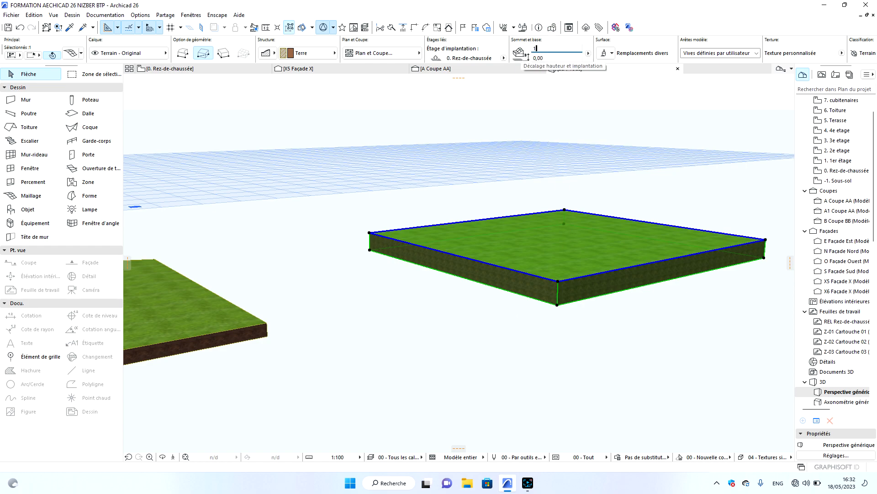
key("Return")
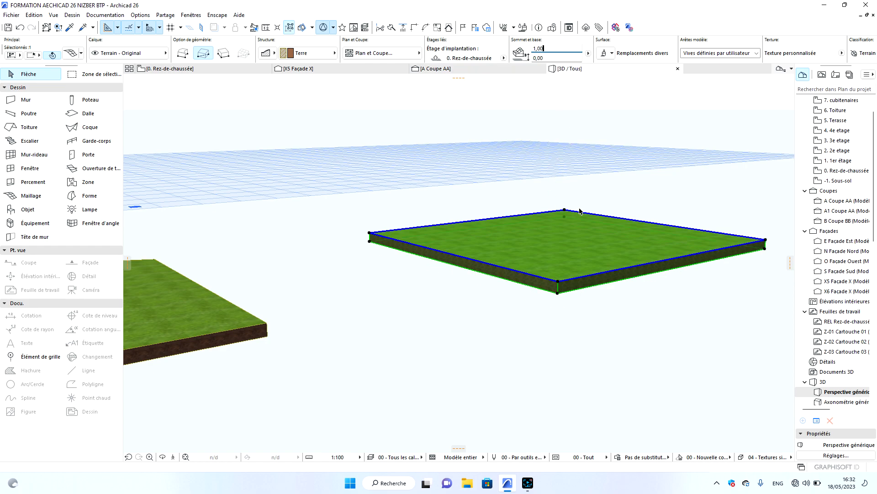
scroll(599, 267, "up", 5)
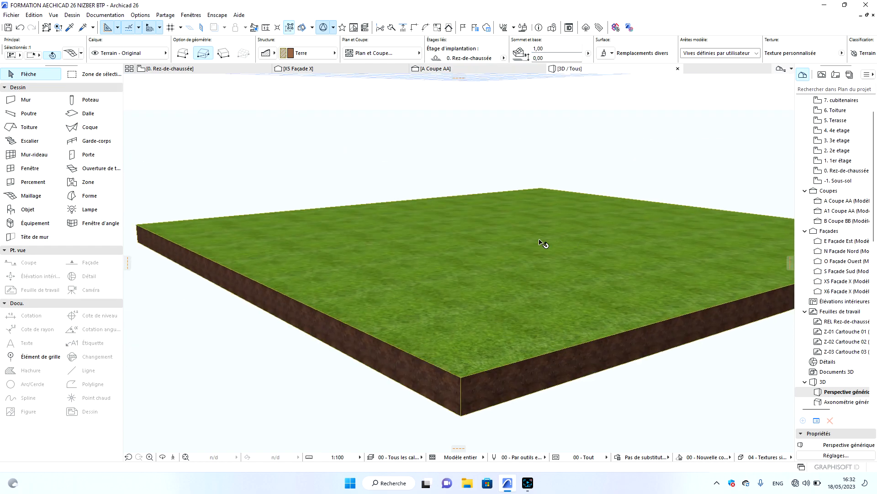
scroll(414, 274, "down", 6)
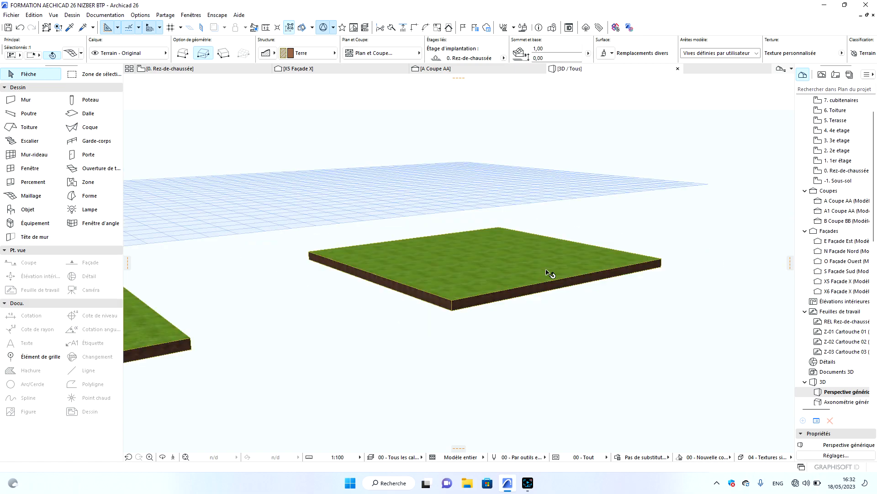
Cut a rectangular opening about 18 × 14.5 m inside the new grass mesh on the ground-floor plan and check it in 3D.
scroll(656, 272, "down", 1)
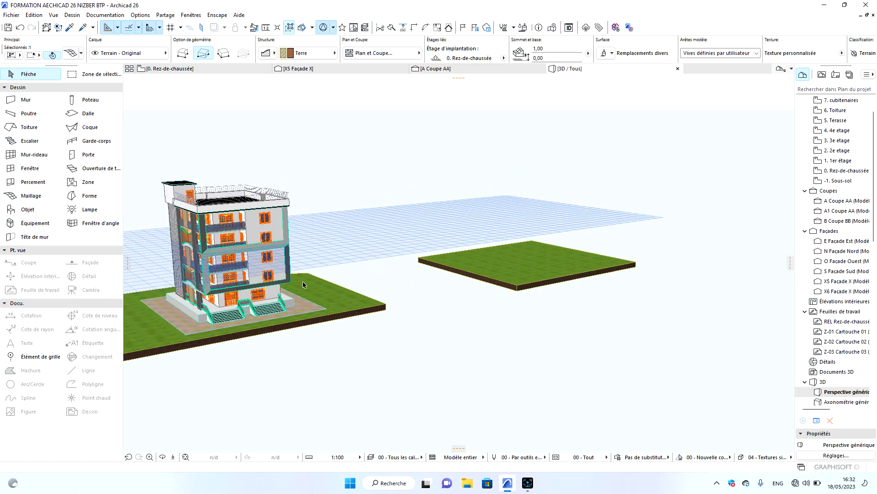
scroll(252, 293, "up", 6)
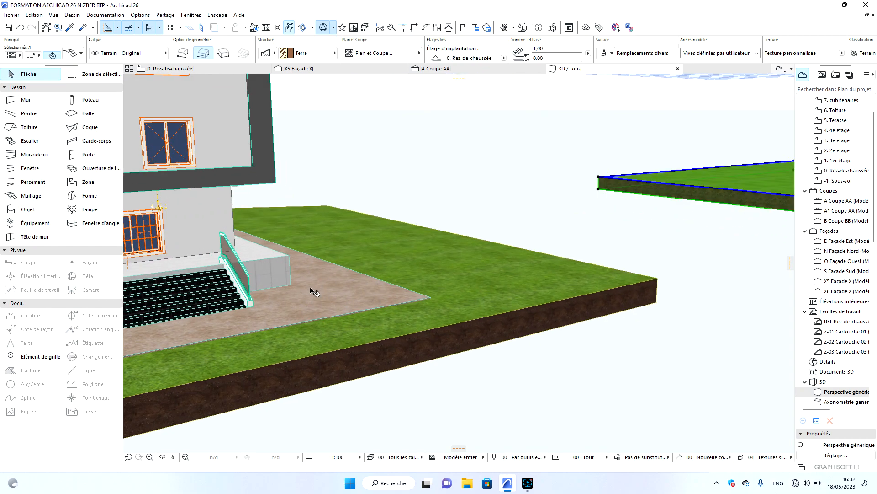
scroll(293, 305, "down", 7)
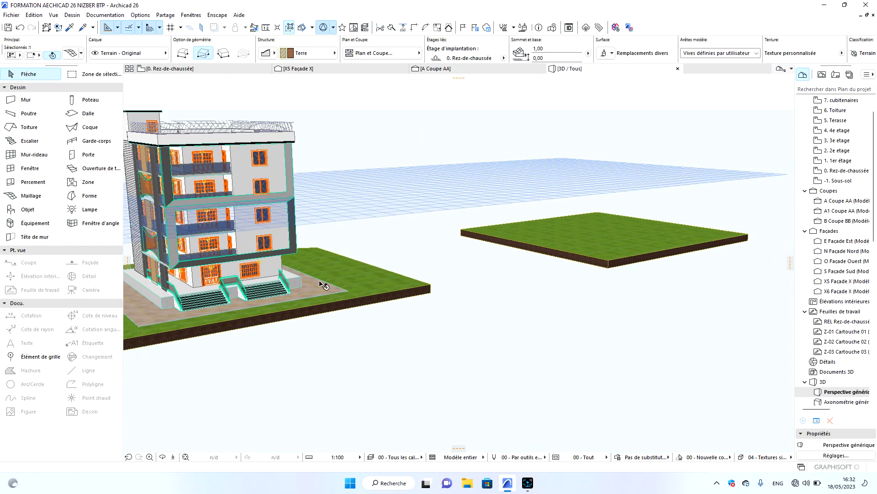
left_click(460, 261)
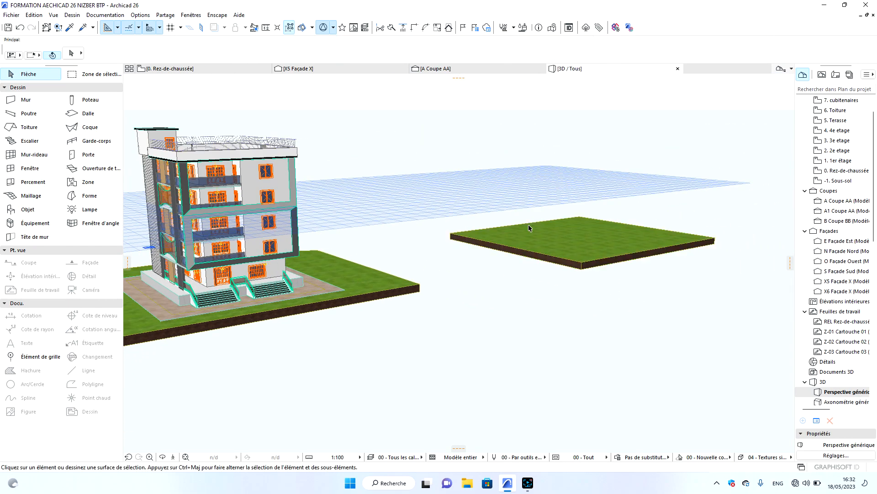
left_click(170, 69)
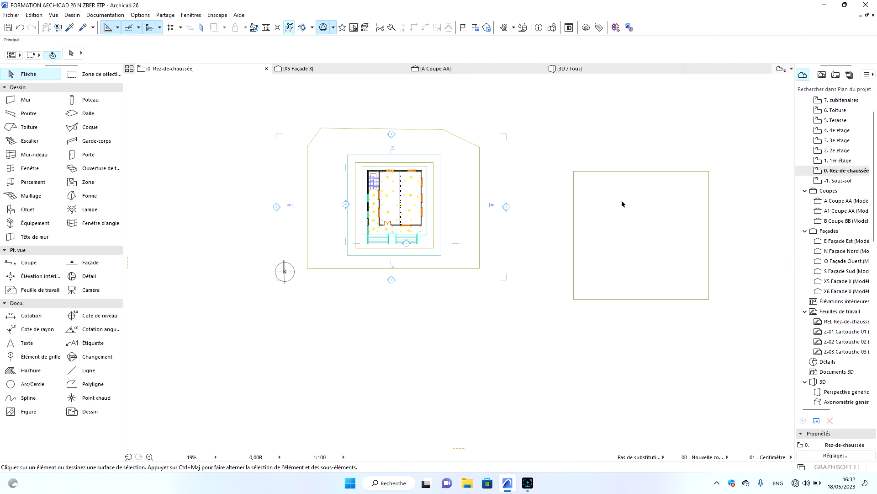
left_click(615, 180)
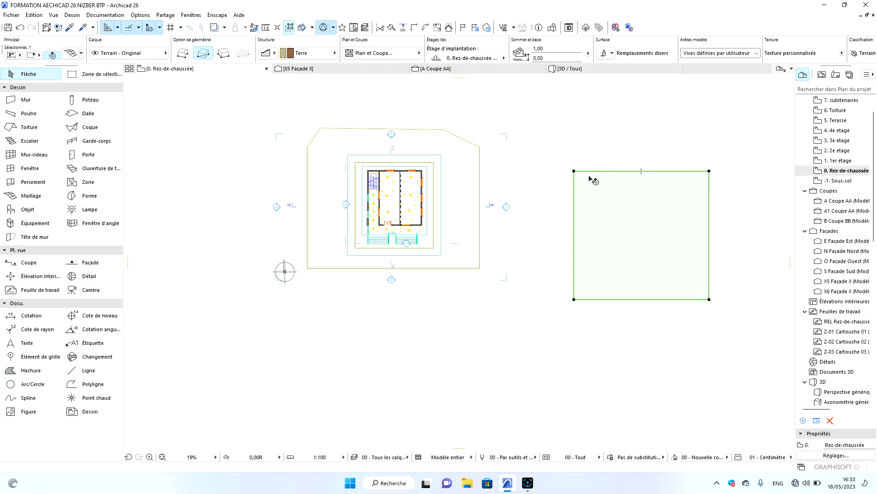
left_click(574, 171)
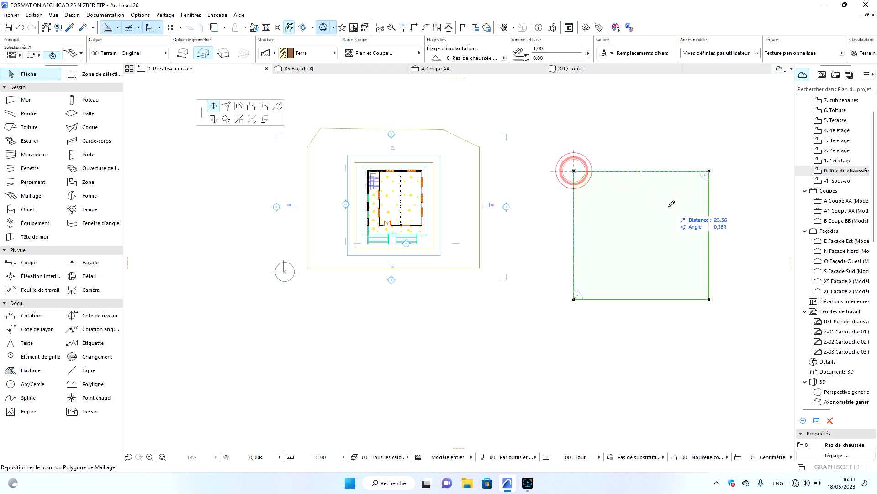
left_click(265, 108)
left_click(599, 203)
left_click(676, 265)
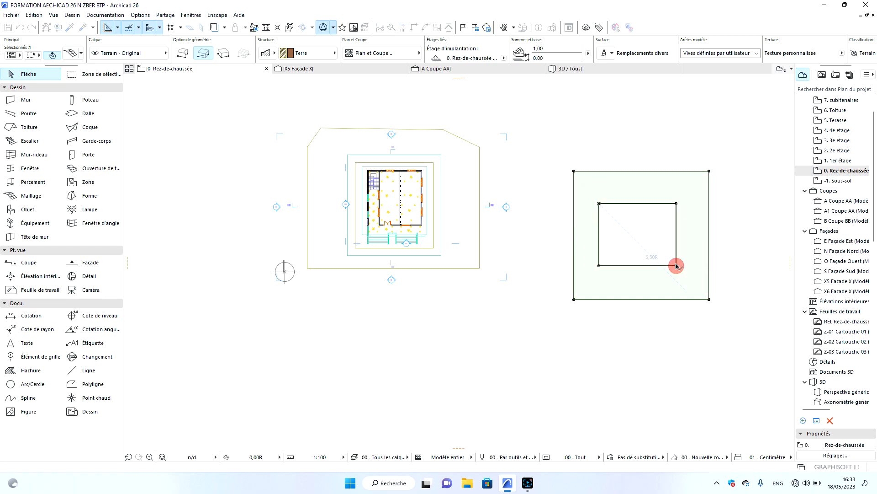
left_click(491, 190)
left_click(574, 68)
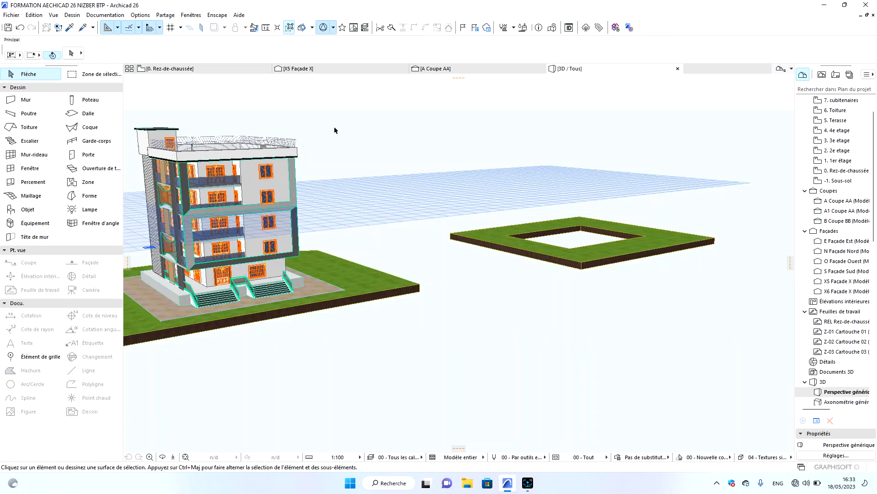
left_click(176, 68)
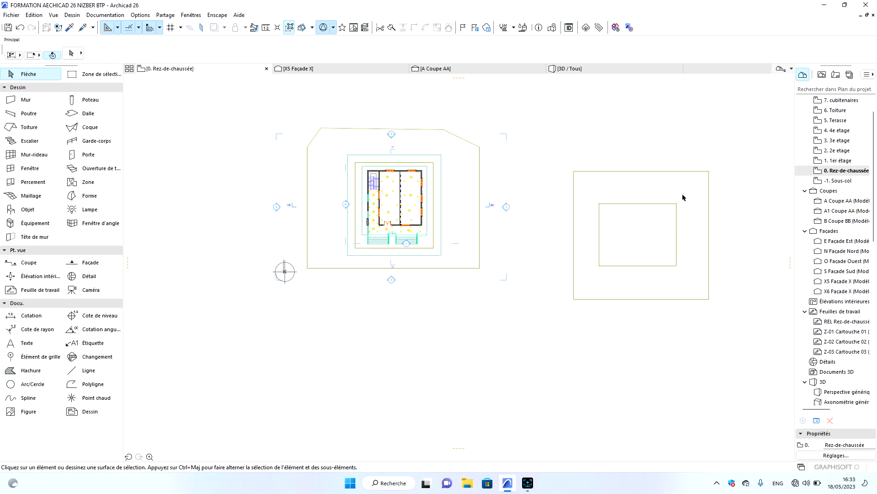
left_click(71, 28)
left_click(601, 174)
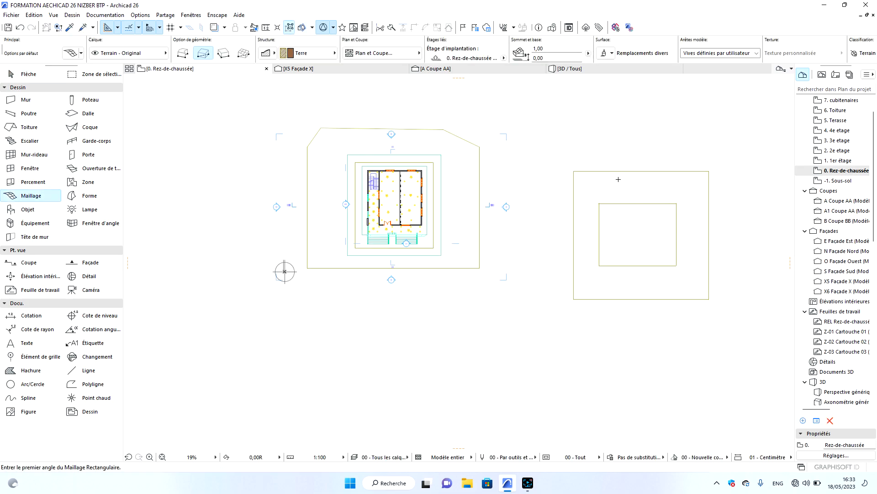
left_click(83, 28)
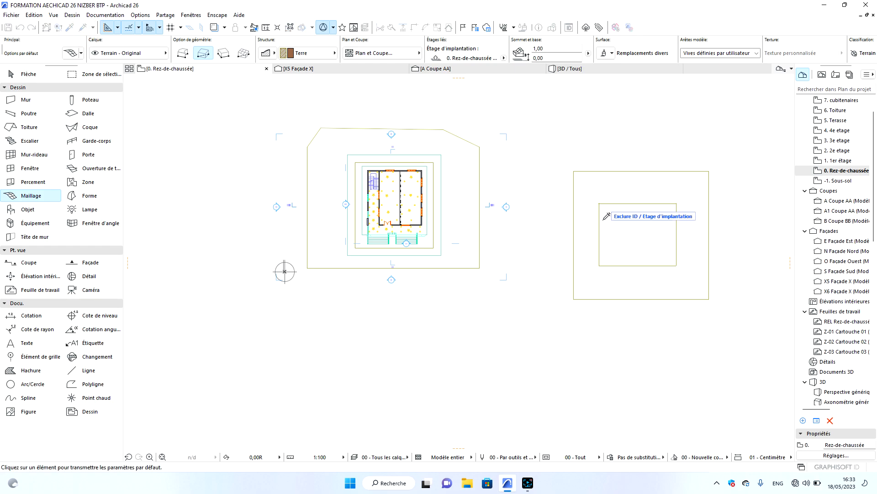
left_click(628, 201)
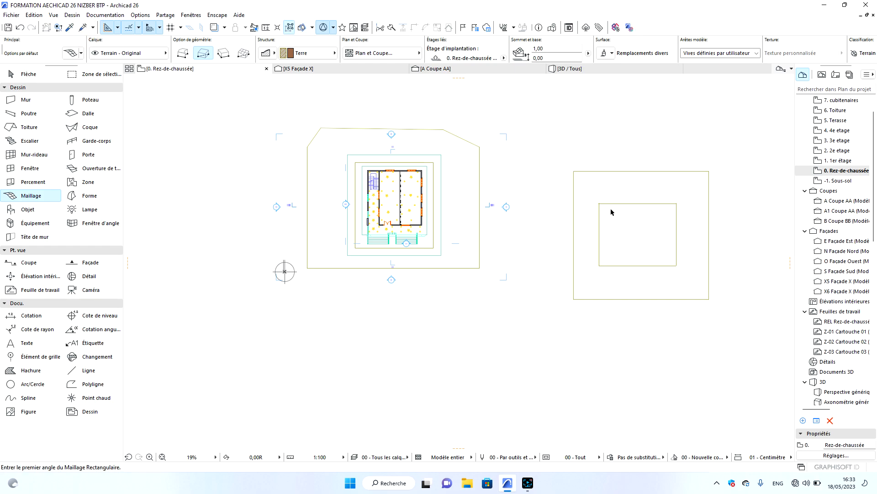
key("Escape")
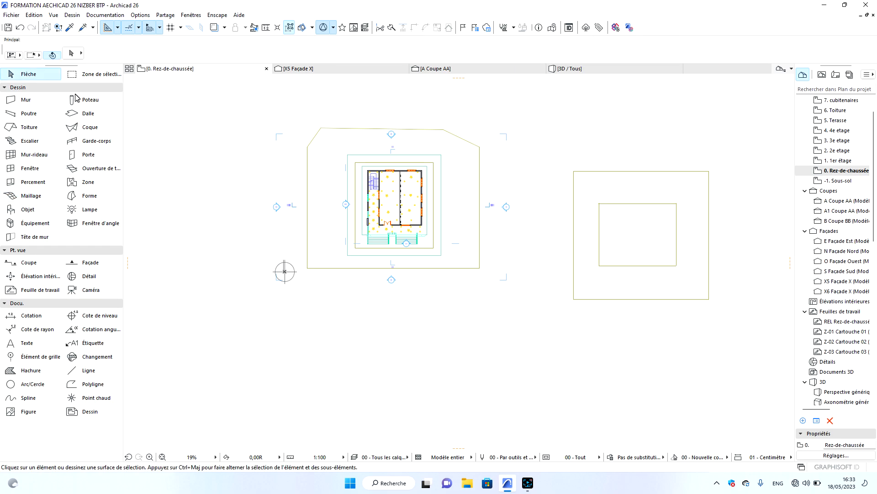
Pick up the grass mesh's settings and draw a rectangular mesh that fills the opening from corner to corner.
left_click(69, 27)
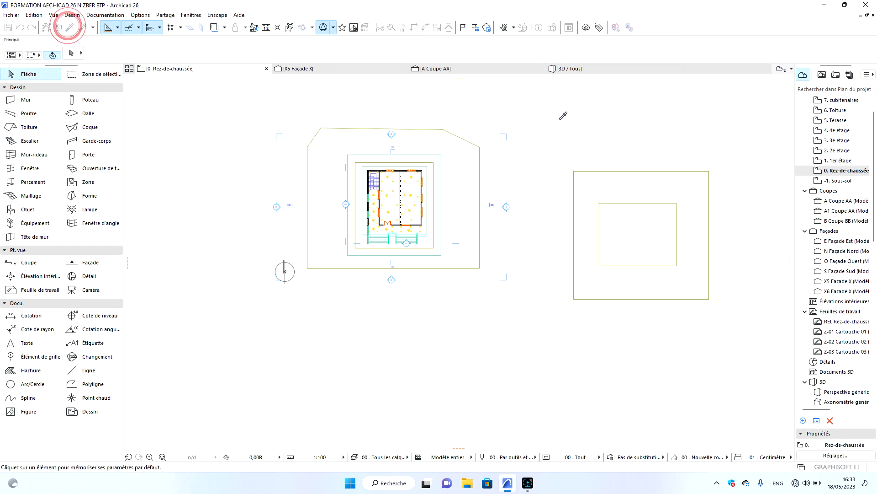
left_click(586, 182)
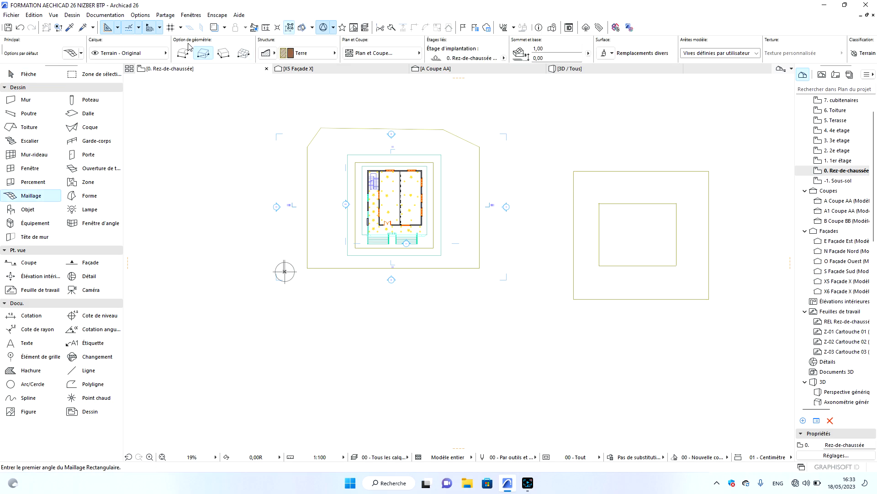
left_click(222, 53)
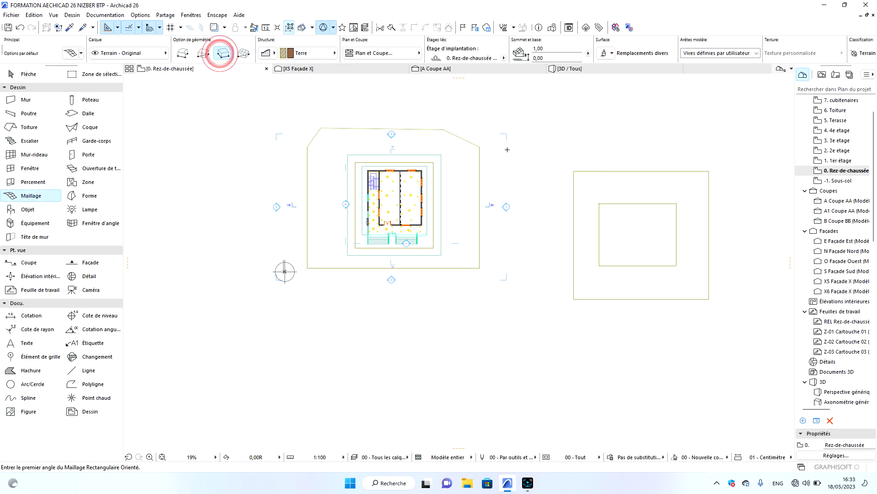
left_click(600, 204)
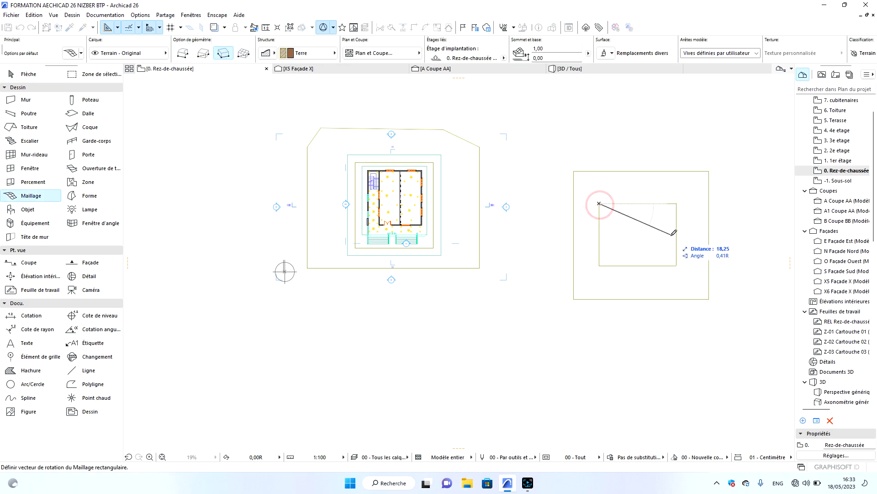
left_click(203, 54)
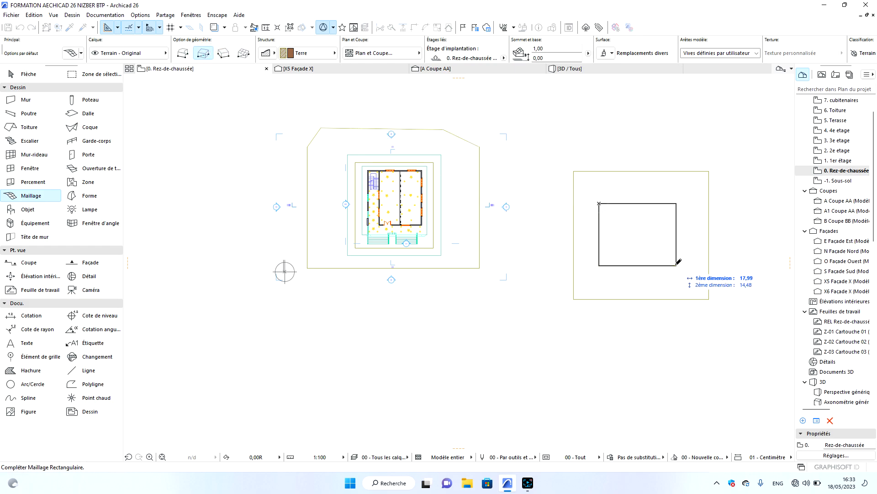
left_click(676, 264)
key("Escape")
Override the inner mesh's top surface with Pierre - Calcaire fin, link all three surface overrides, and check the mesh in 3D.
left_click(633, 213)
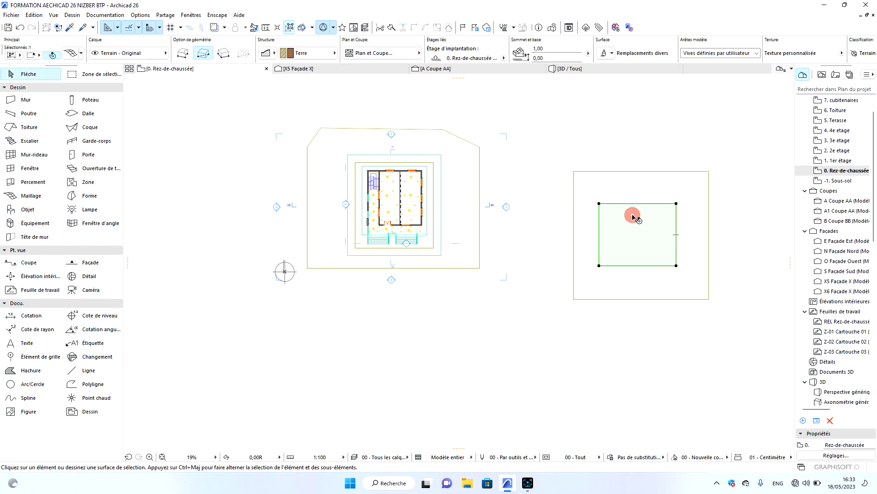
left_click(72, 54)
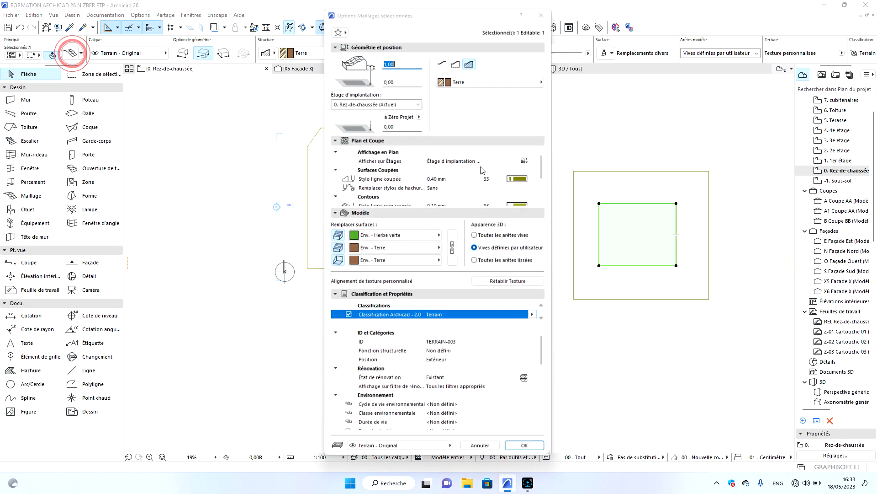
left_click(373, 239)
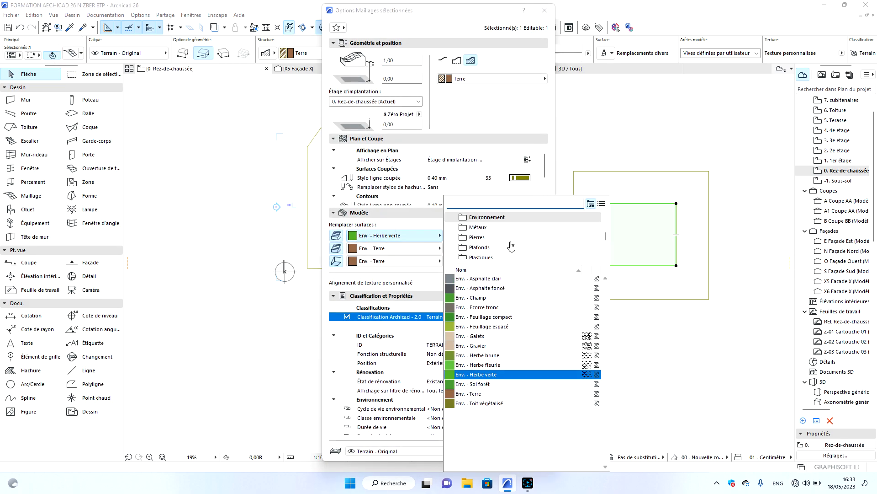
left_click(485, 238)
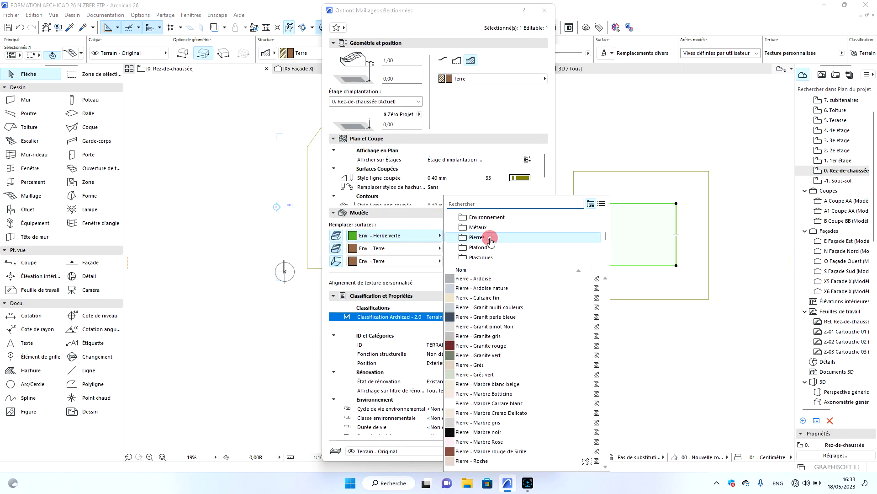
left_click(485, 297)
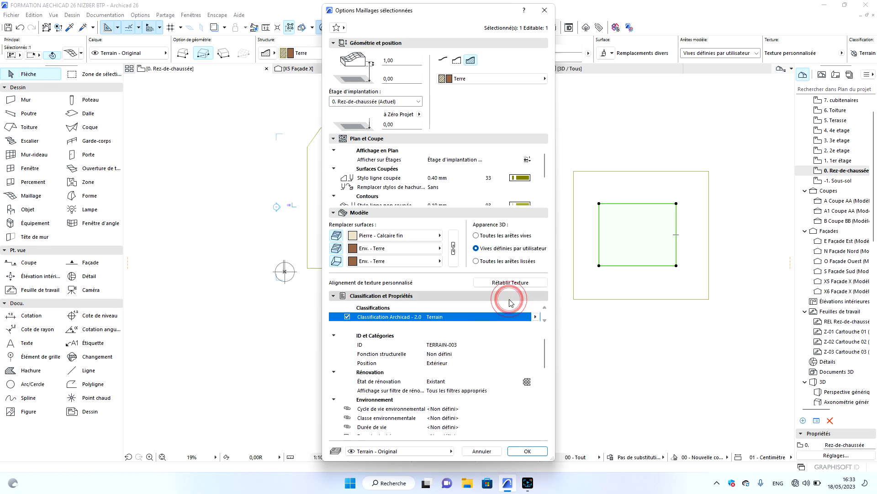
left_click(453, 248)
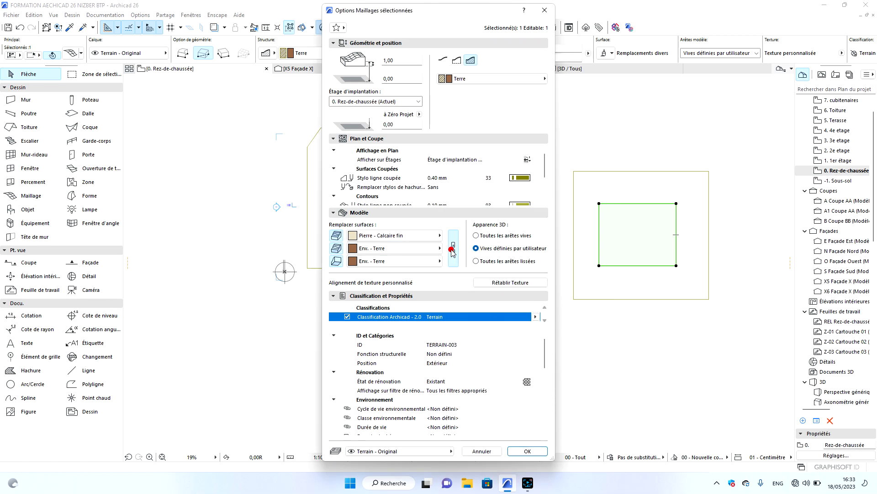
left_click(528, 451)
left_click(578, 69)
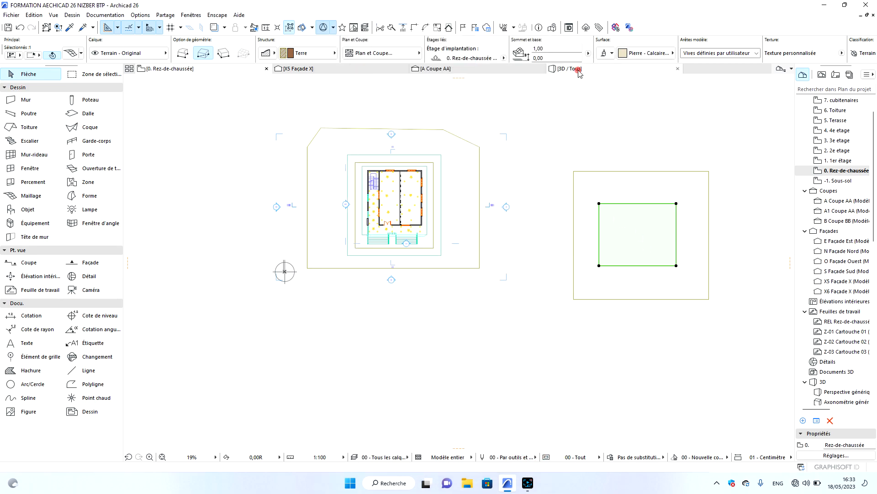
scroll(605, 235, "up", 5)
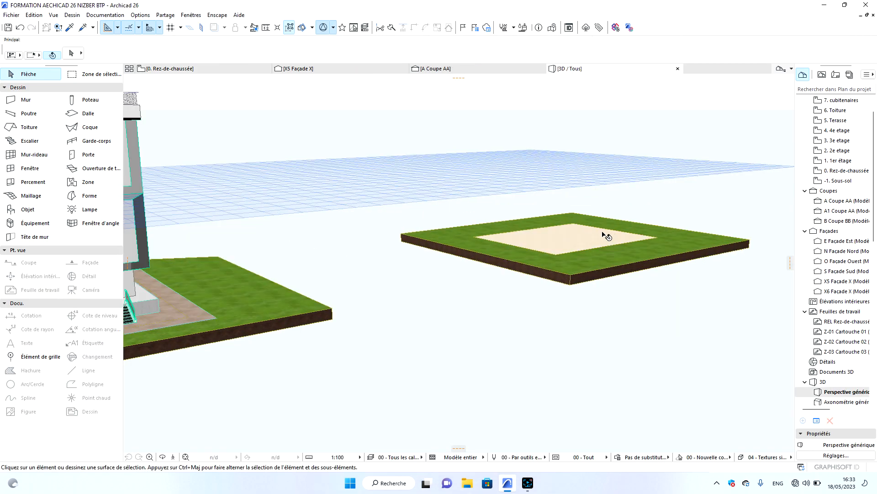
scroll(567, 249, "up", 2)
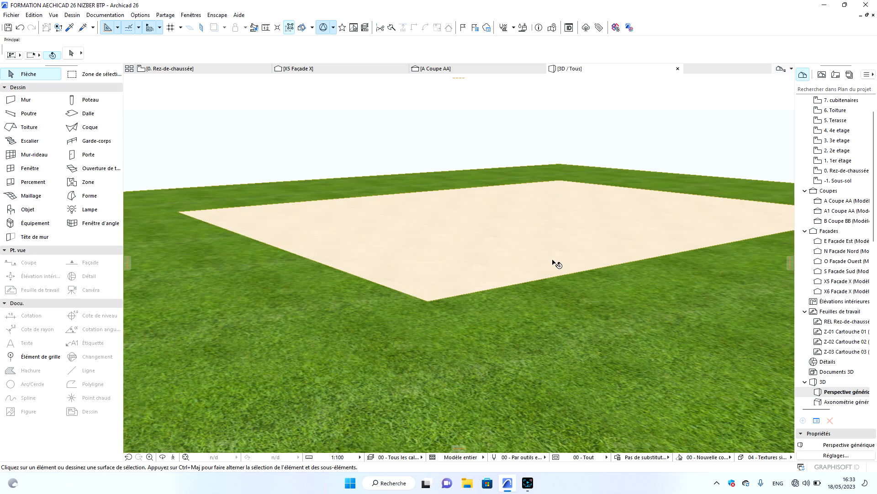
Select the inner mesh in the 3D perspective and change its linked surfaces to Env. - Gravier.
left_click(460, 289)
left_click(74, 54)
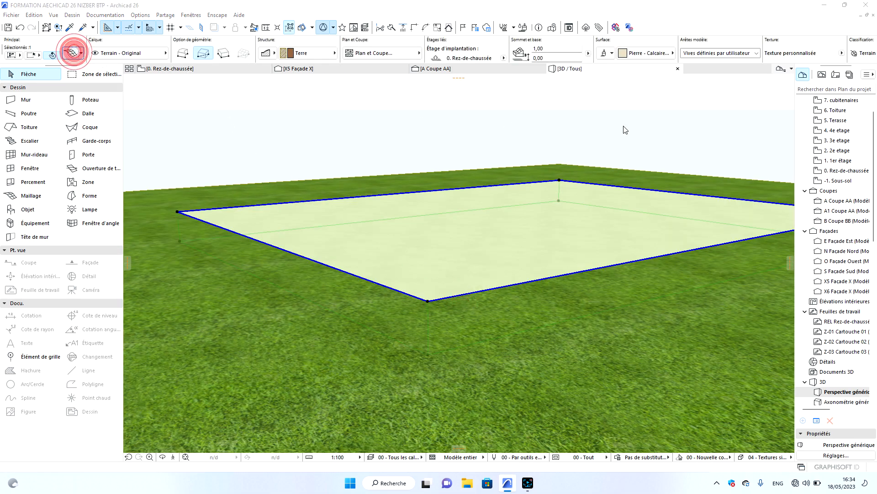
left_click(396, 235)
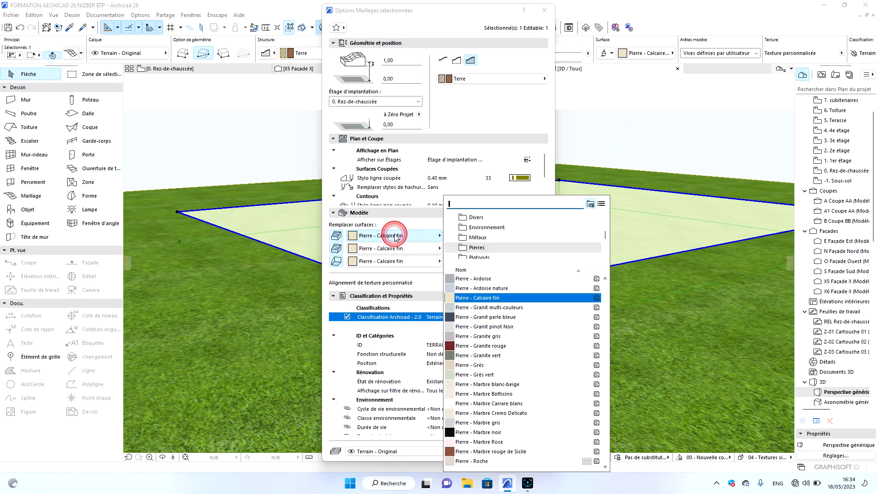
left_click(518, 202)
type("gra")
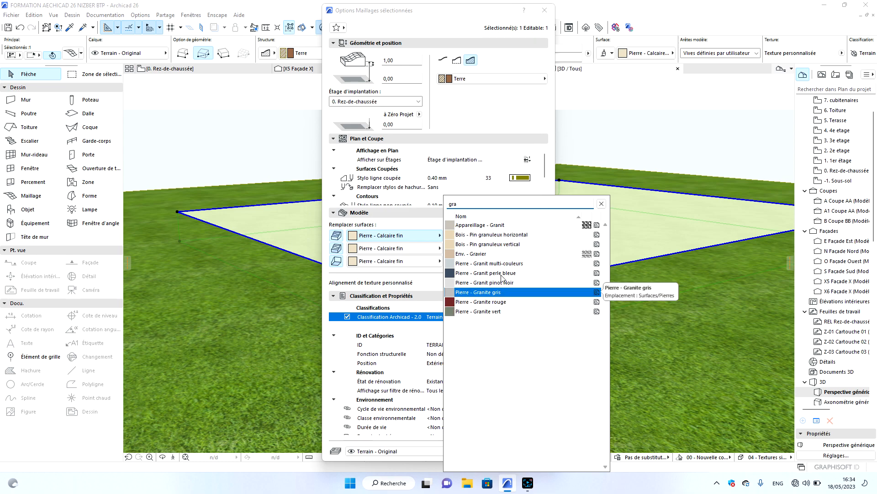
left_click(500, 253)
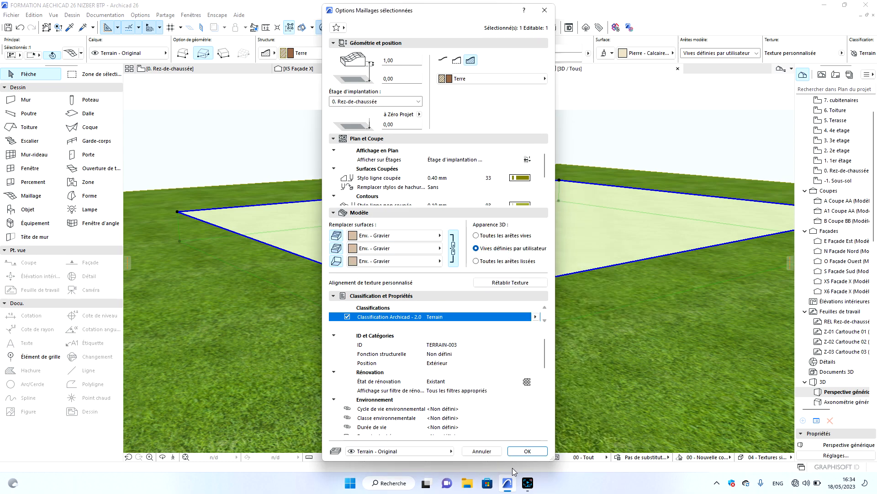
left_click(528, 451)
Examine the gravel-filled grass mesh in the 3D perspective and compare it with the terrain around the building.
scroll(499, 276, "up", 5)
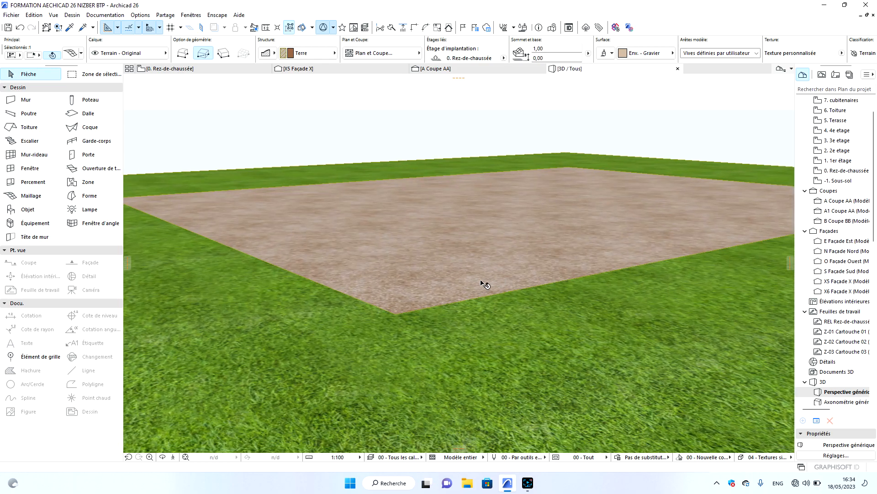
scroll(451, 290, "up", 4)
scroll(398, 364, "down", 3)
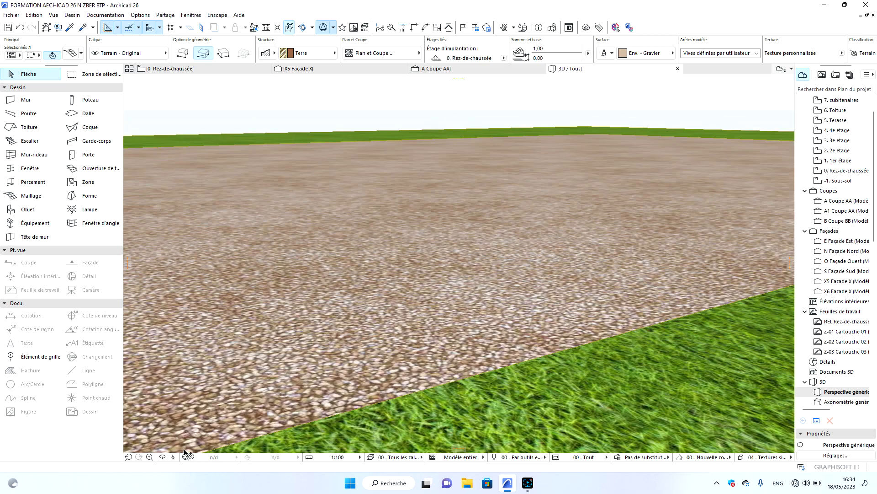
left_click(163, 457)
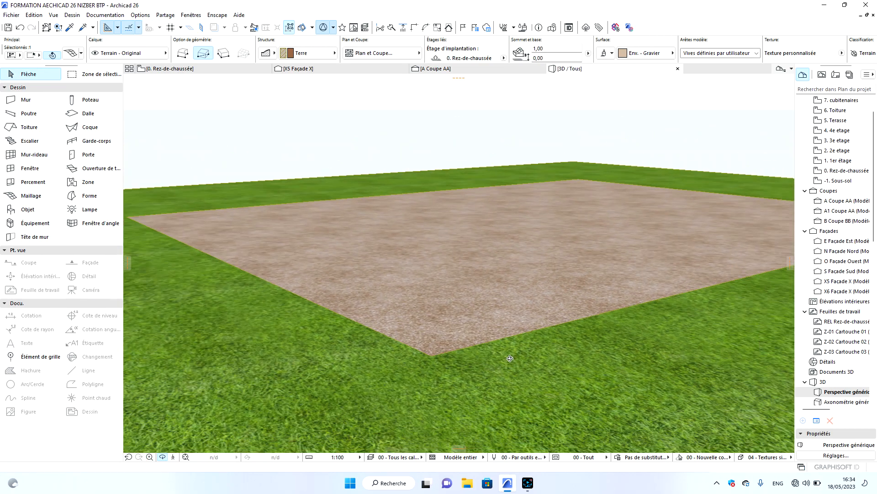
scroll(536, 341, "down", 10)
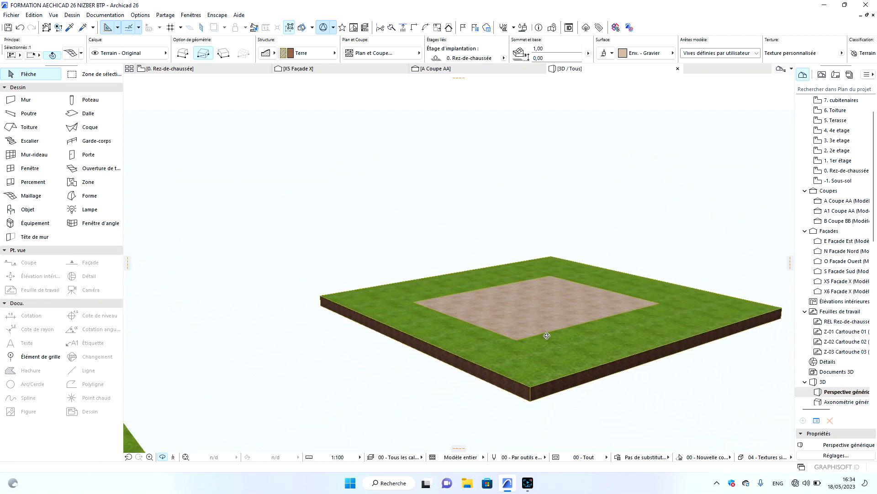
scroll(312, 379, "up", 8)
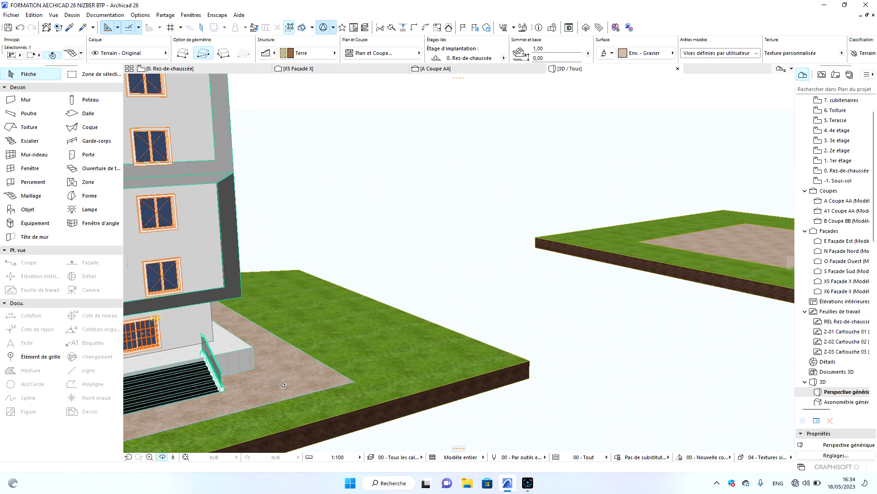
scroll(293, 393, "down", 8)
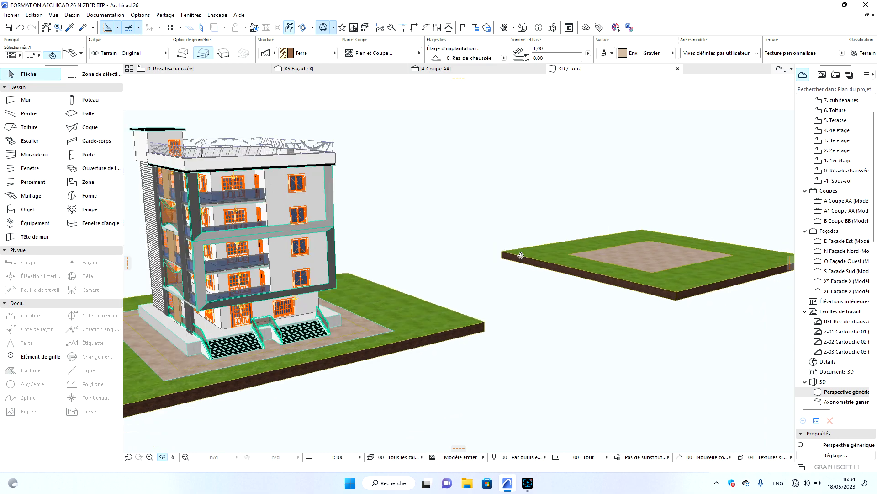
Delete the demonstration grass mesh and its inner gravel mesh beside the plot on the ground-floor plan.
left_click(188, 69)
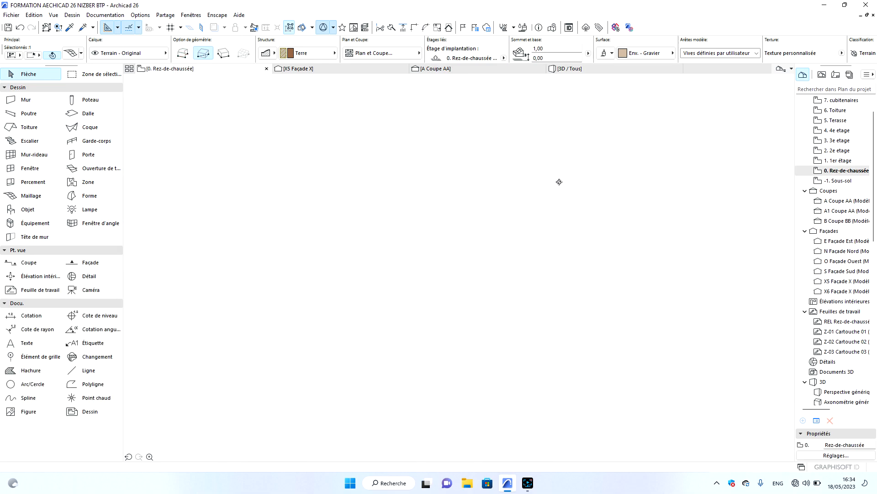
left_click_drag(560, 165, 748, 309)
key("Delete")
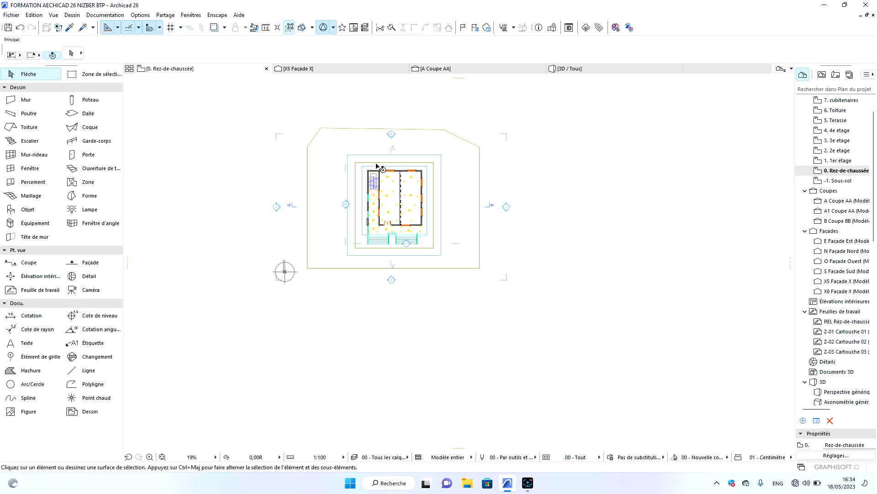
scroll(377, 167, "up", 3)
scroll(441, 152, "down", 5)
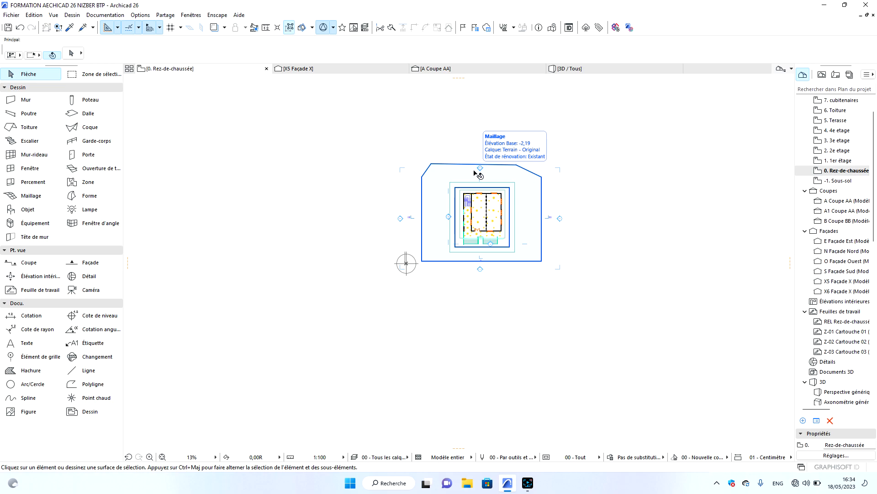
Return to the 3D perspective and examine the building's entrance stairs, front facade and surrounding terrain.
left_click(569, 69)
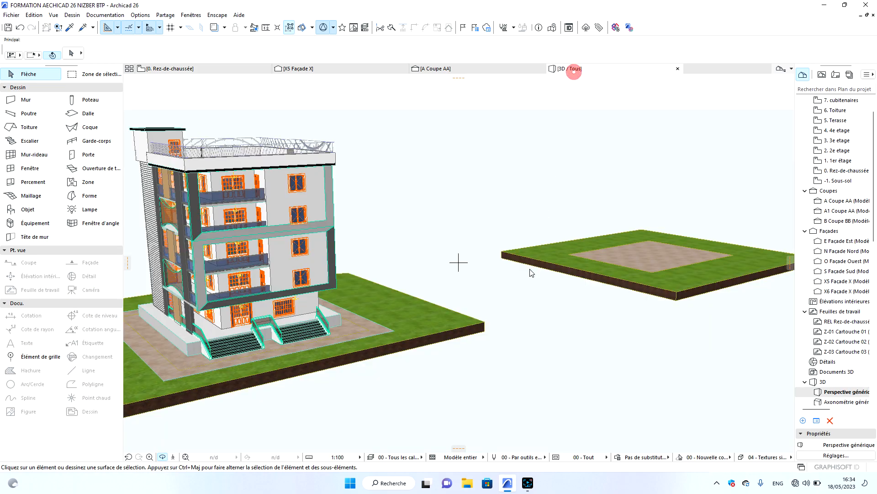
left_click_drag(512, 347, 268, 327)
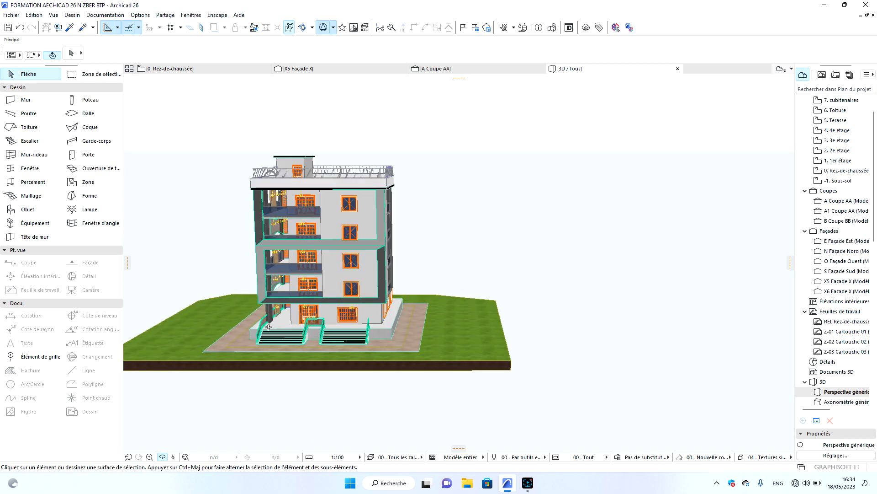
scroll(268, 327, "up", 6)
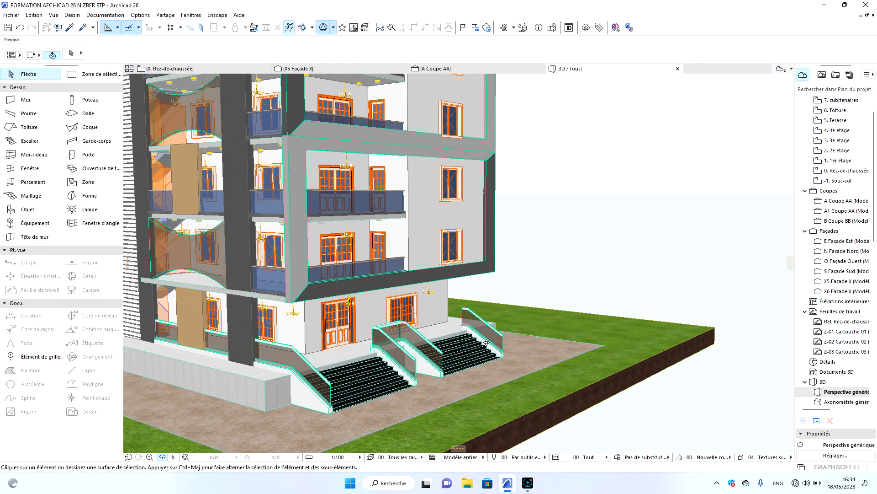
left_click_drag(486, 341, 492, 382)
scroll(515, 367, "down", 5)
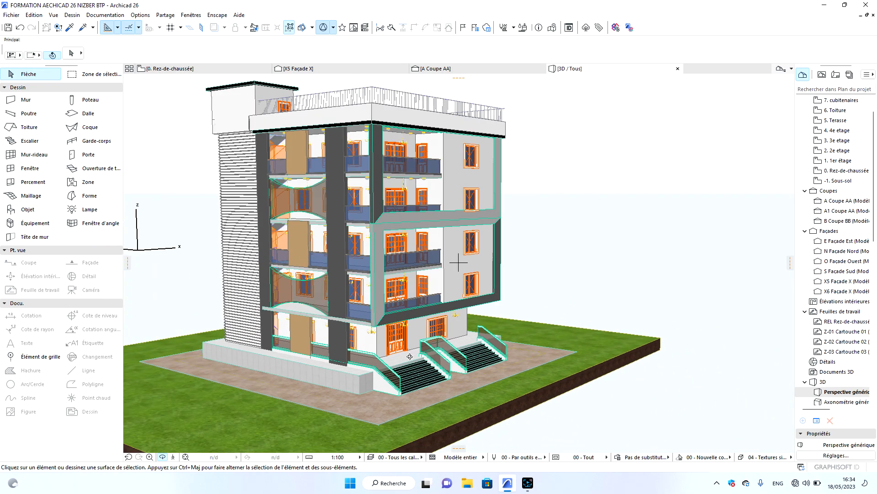
left_click_drag(484, 346, 484, 346)
scroll(349, 169, "up", 2)
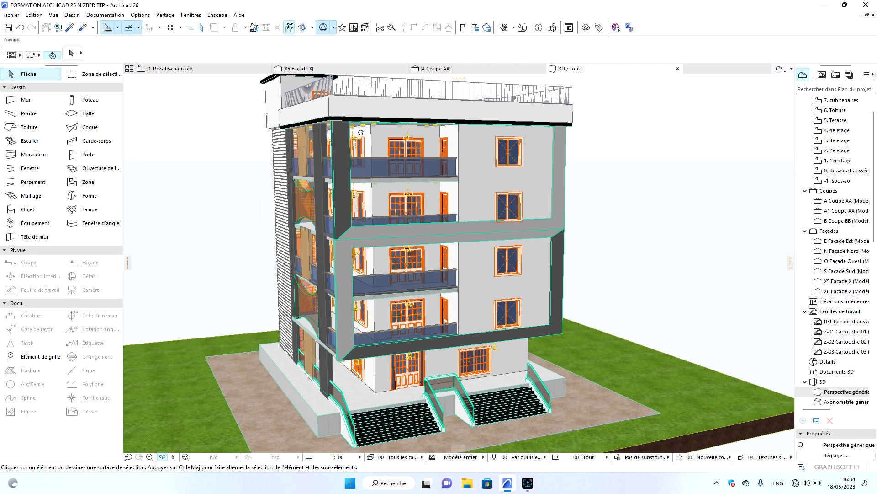
Inspect the building's roof terrace, rooftop stair enclosure and balcony facade in the 3D perspective.
middle_click_drag(357, 131, 383, 282)
scroll(383, 282, "up", 6)
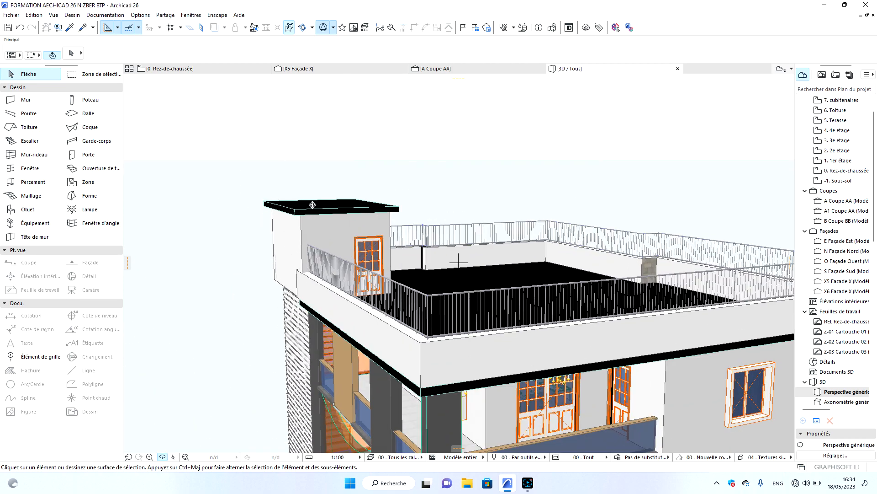
scroll(352, 267, "down", 6)
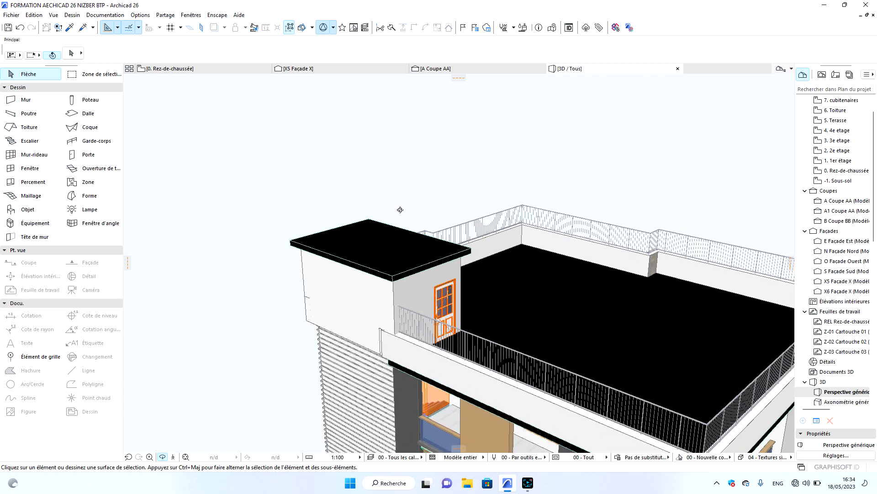
scroll(420, 207, "down", 2)
scroll(439, 230, "down", 3)
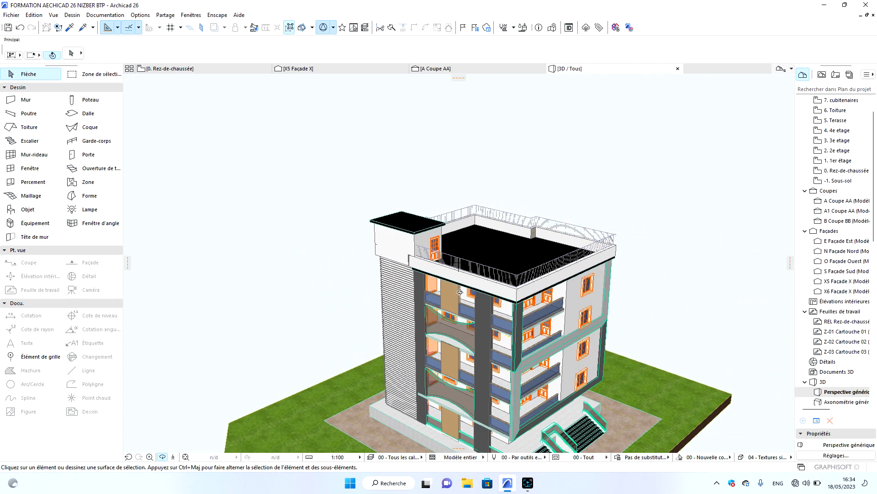
middle_click_drag(465, 300, 448, 244)
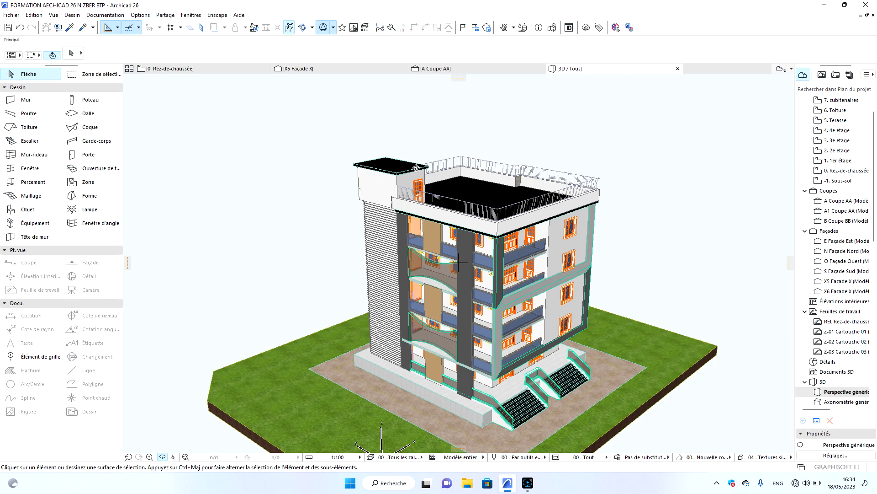
scroll(423, 216, "up", 3)
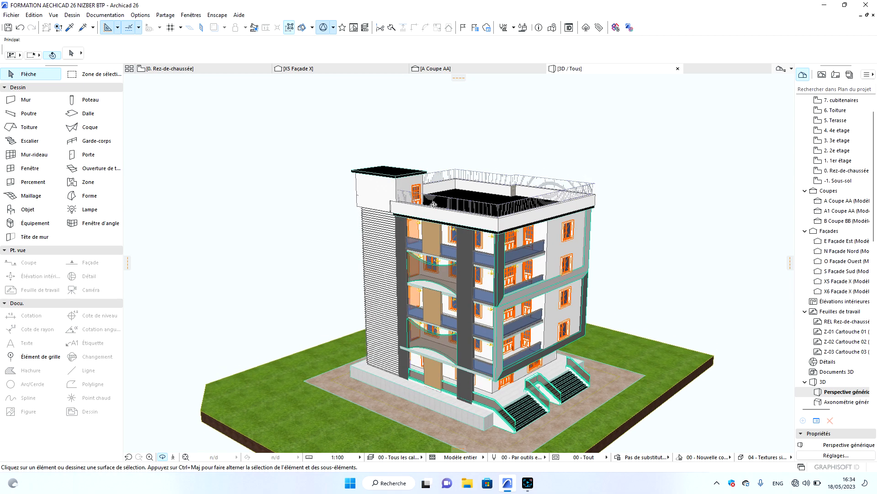
scroll(428, 244, "up", 2)
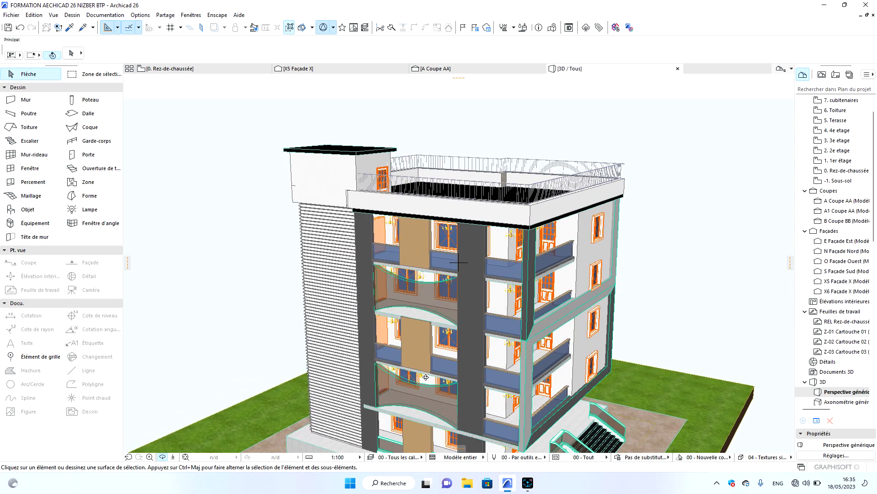
Examine the building's facades, roof terrace and stair tower roof from above in the 3D view.
scroll(426, 377, "down", 3)
scroll(430, 310, "up", 3)
left_click_drag(430, 311, 387, 191)
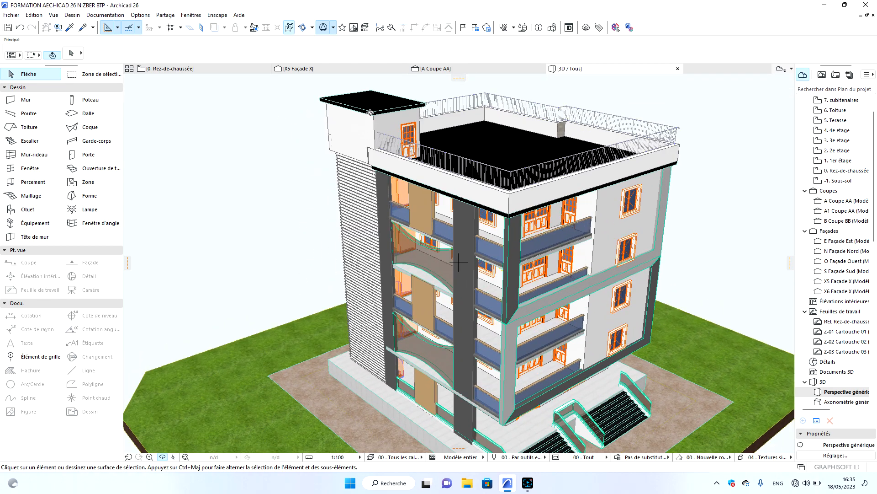
left_click_drag(584, 206, 607, 208)
middle_click_drag(607, 209, 547, 218, "shift")
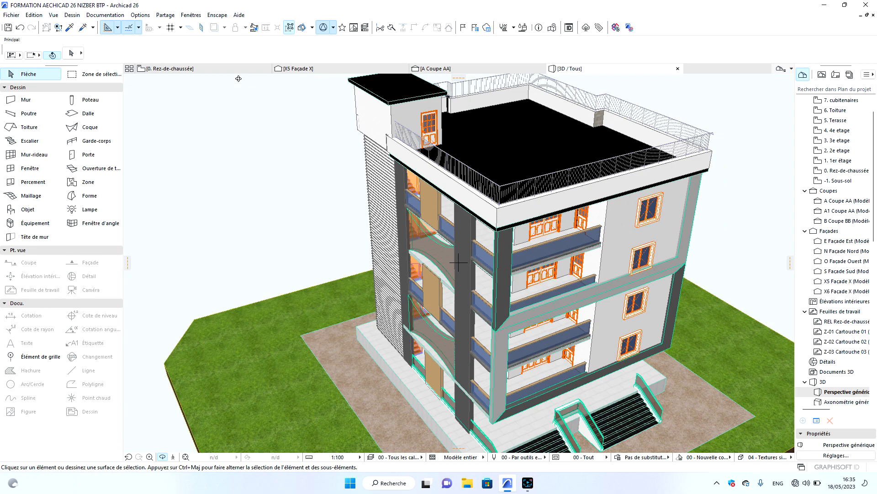
Open the ground-floor plan (0. Rez-de-chaussée) and examine its layout and the area around the project origin.
left_click(200, 68)
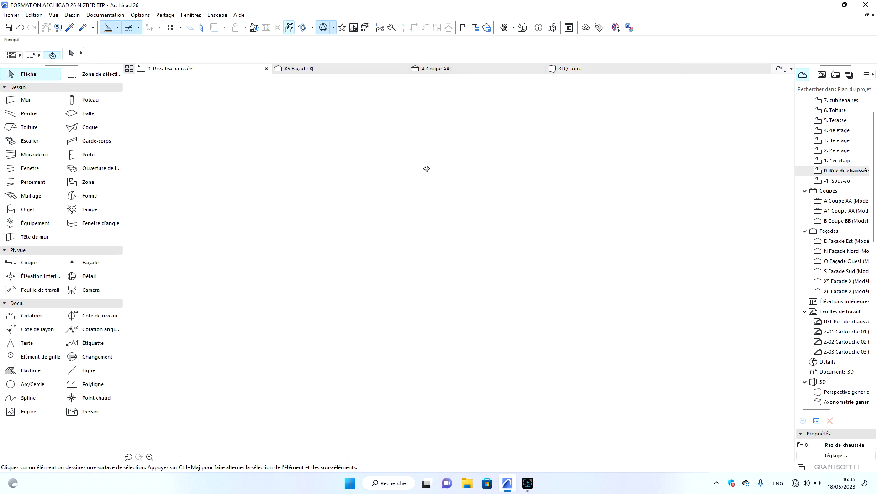
scroll(479, 197, "up", 3)
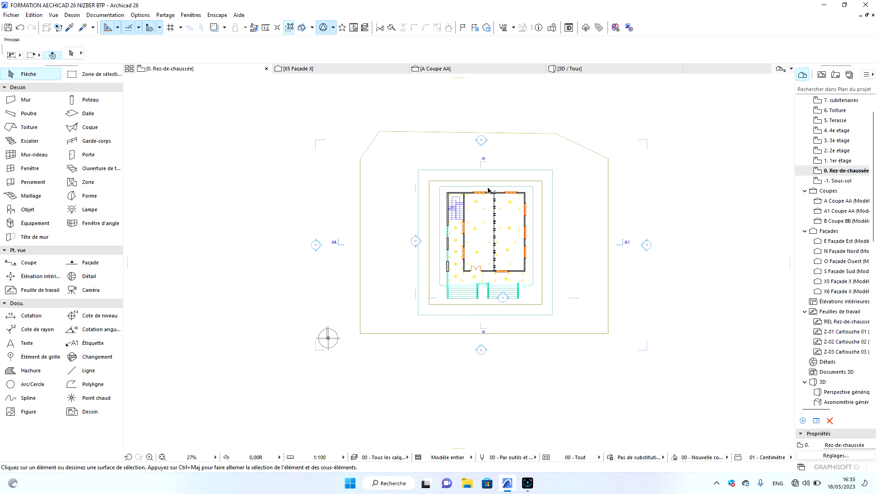
scroll(361, 318, "up", 5)
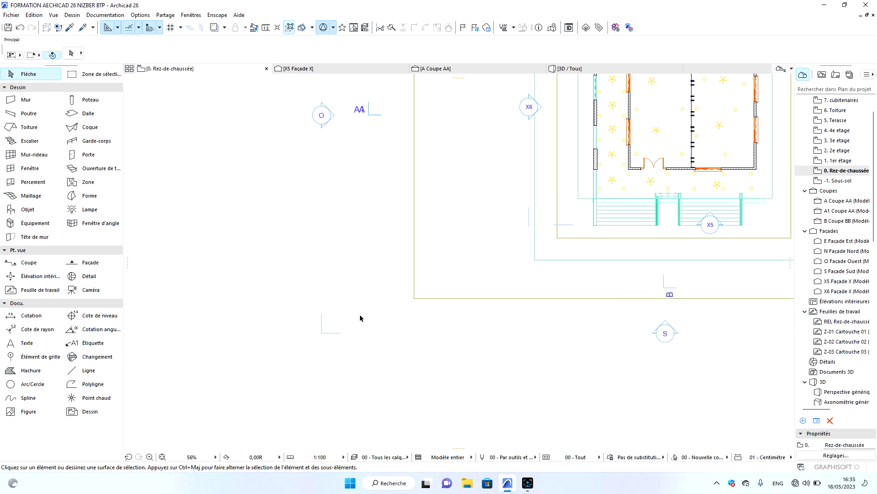
left_click(326, 288)
left_click(364, 330)
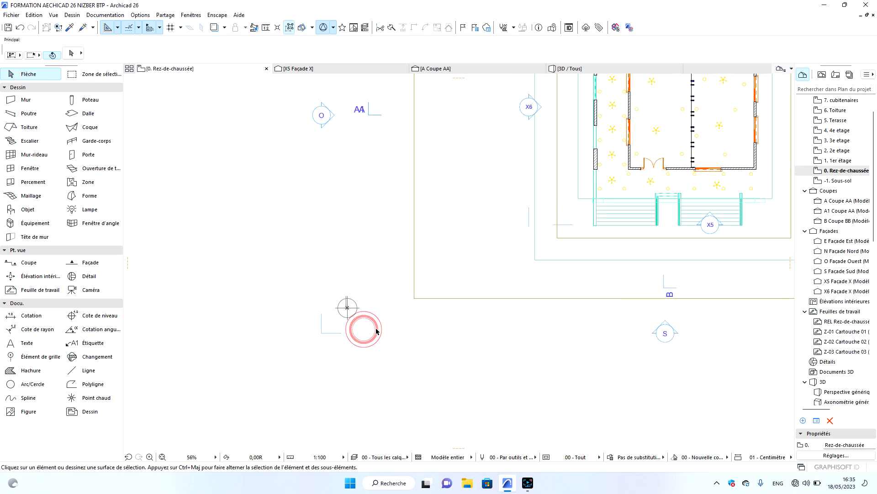
left_click(357, 310)
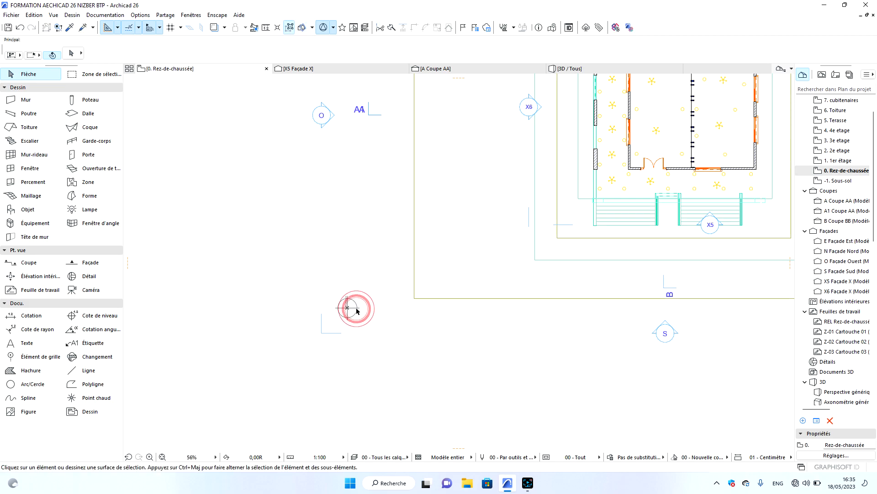
scroll(352, 309, "up", 5)
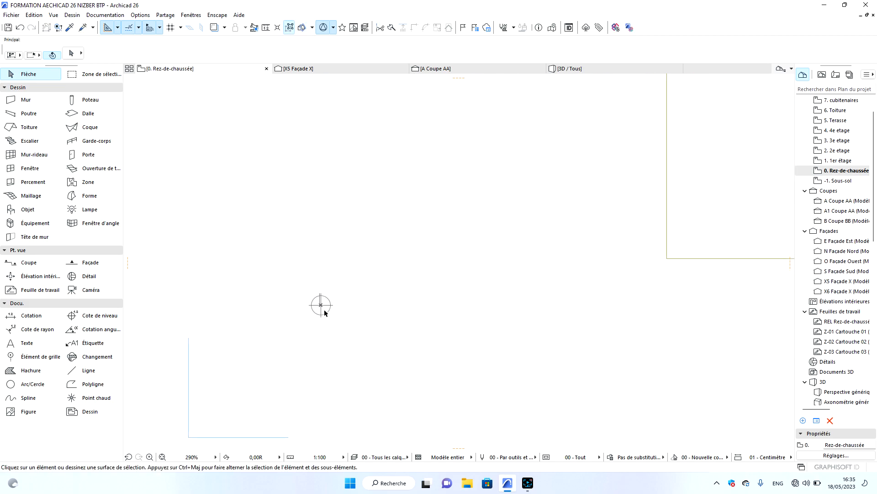
mouse_move(329, 310)
left_mouse_down()
mouse_move(352, 319)
mouse_move(316, 343)
mouse_move(314, 365)
left_mouse_up()
scroll(320, 356, "down", 5)
scroll(455, 221, "down", 3)
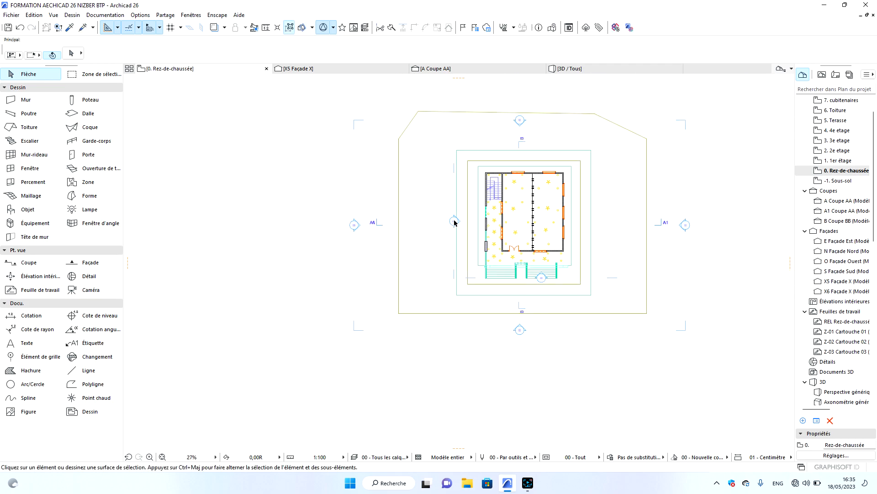
scroll(425, 241, "down", 3)
scroll(479, 216, "down", 3)
scroll(529, 220, "down", 5)
scroll(517, 218, "up", 8)
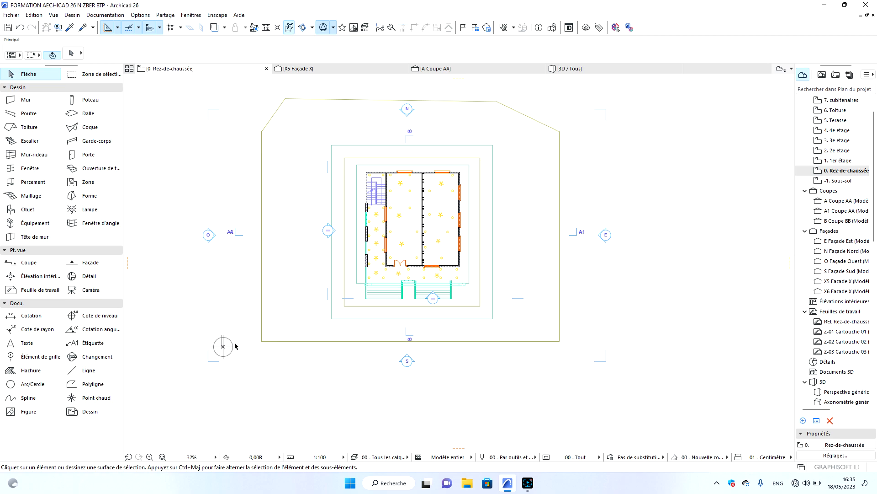
mouse_move(222, 346)
left_mouse_down()
mouse_move(245, 353)
mouse_move(231, 359)
mouse_move(199, 419)
left_mouse_up()
scroll(353, 301, "down", 3)
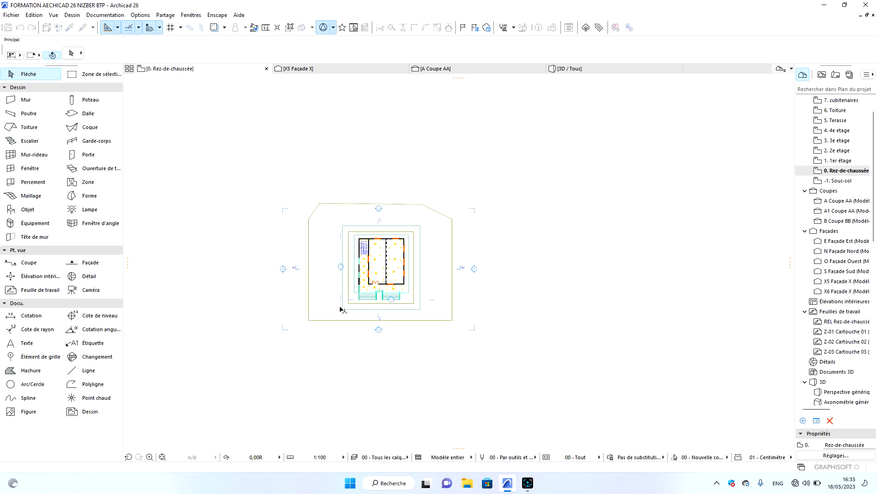
left_click_drag(249, 394, 186, 430)
scroll(362, 280, "up", 5)
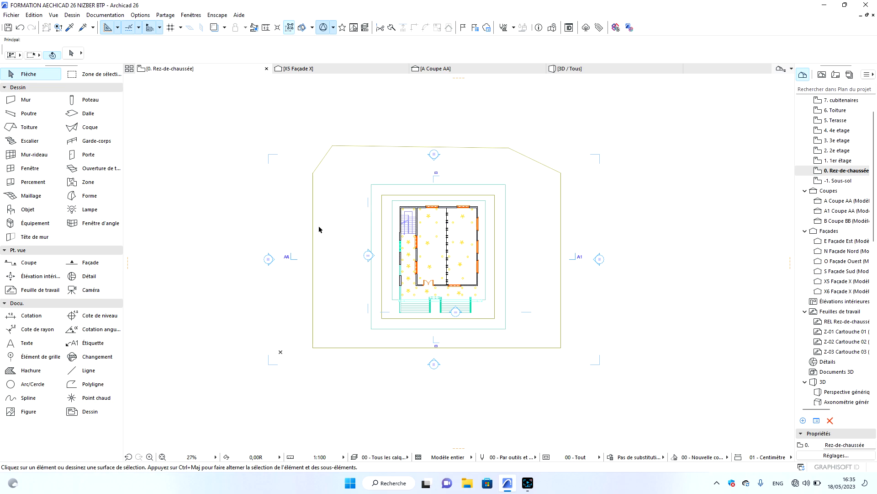
scroll(507, 217, "down", 4)
scroll(492, 226, "up", 9)
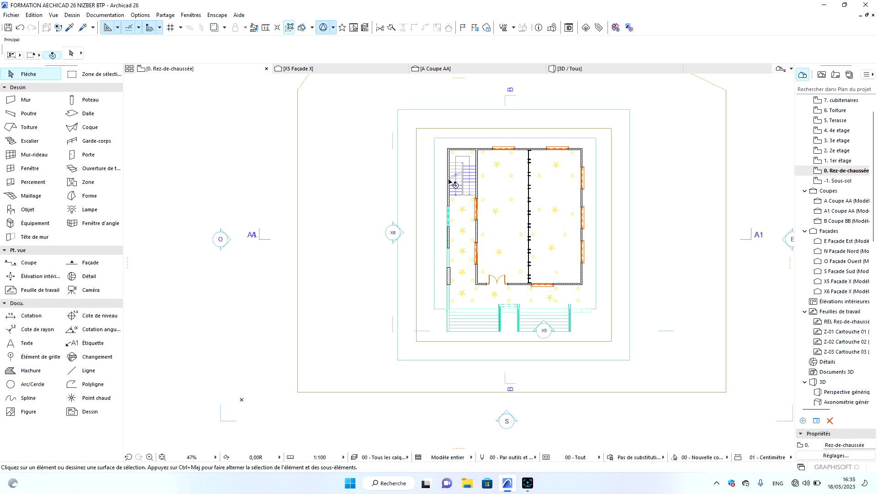
Check the stair tower roof in 3D, and compare it with the plans of storeys 6. Toiture and 7. cubitenaires.
left_click(579, 69)
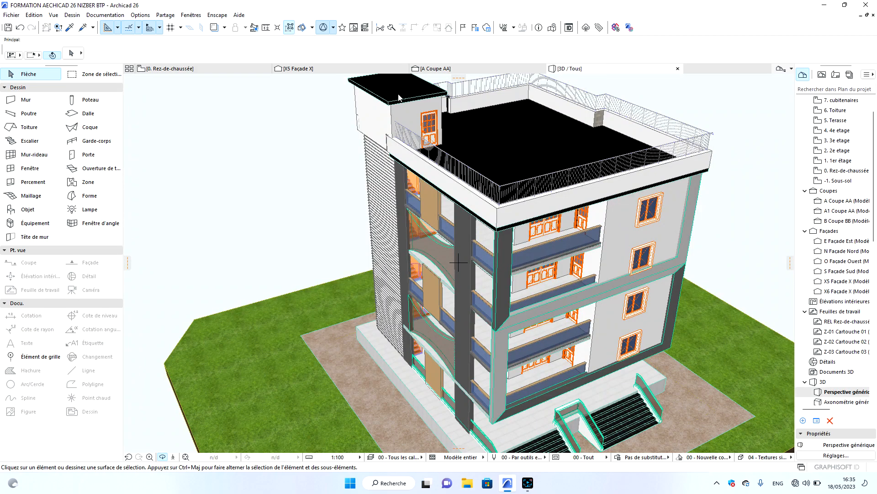
left_click(164, 69)
left_click(840, 131)
double_click(841, 132)
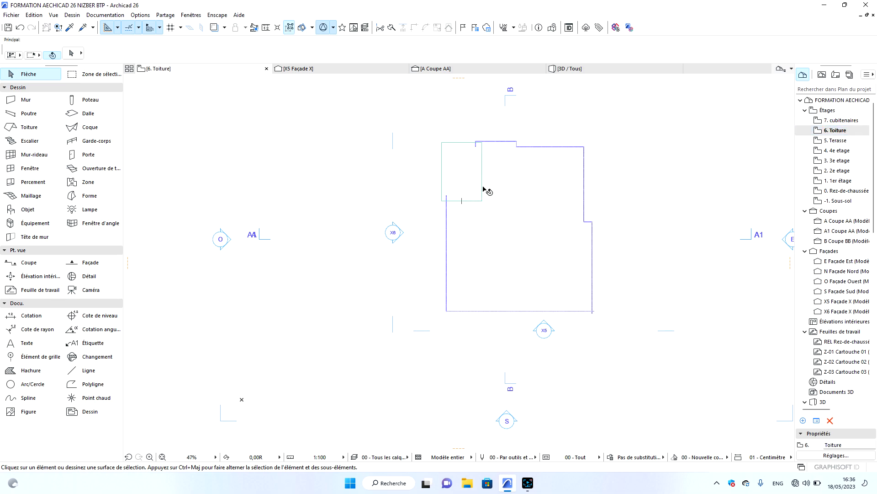
double_click(842, 121)
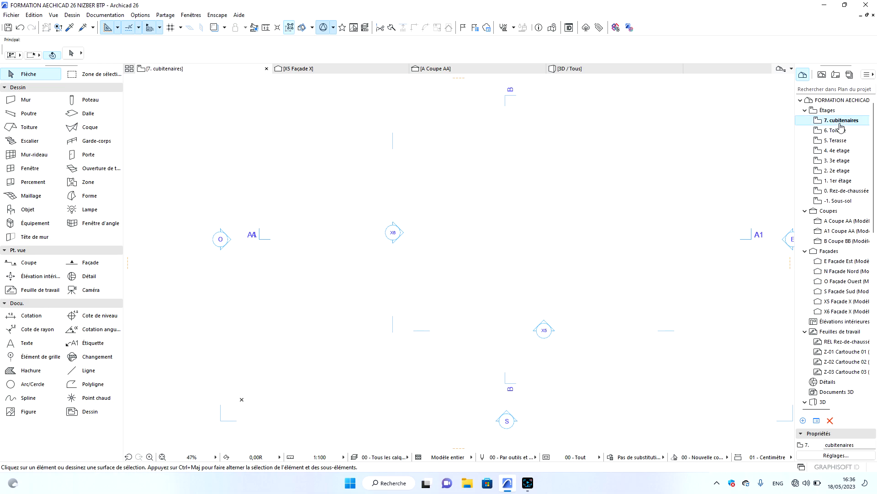
double_click(840, 131)
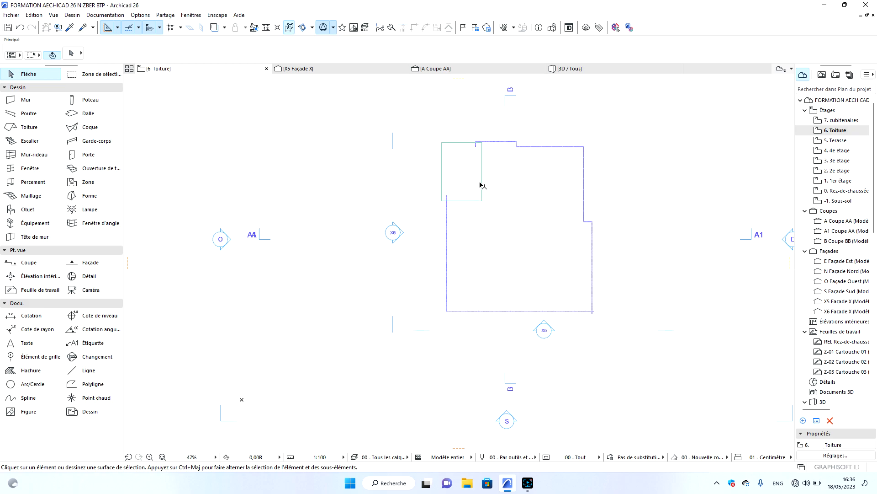
Open the plan of storey 7. cubitenaires and display storey 6. Toiture as its trace reference.
double_click(831, 121)
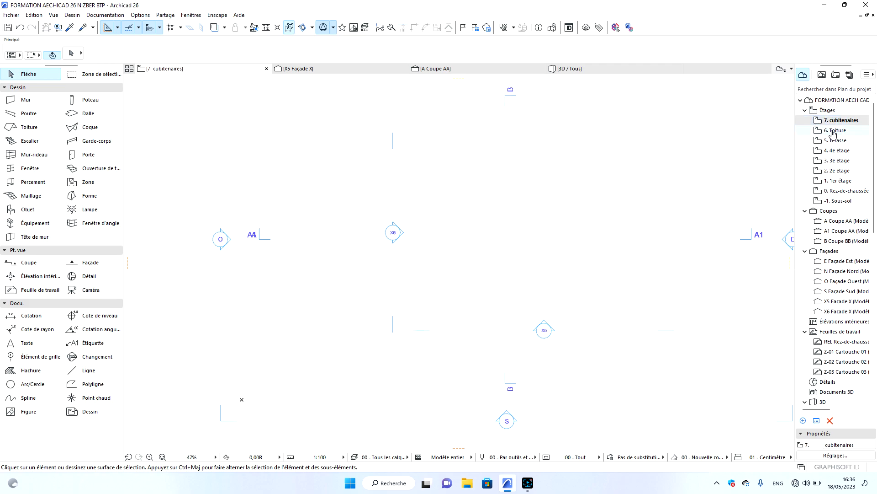
left_click(833, 131)
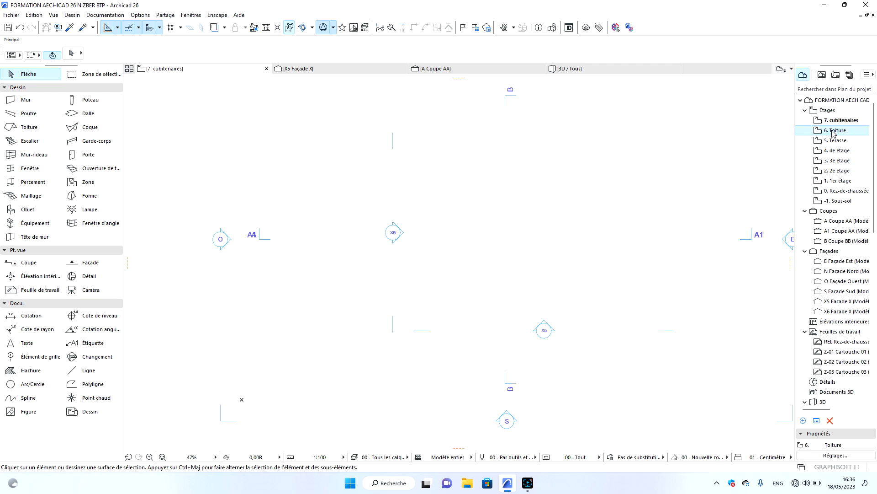
right_click(832, 132)
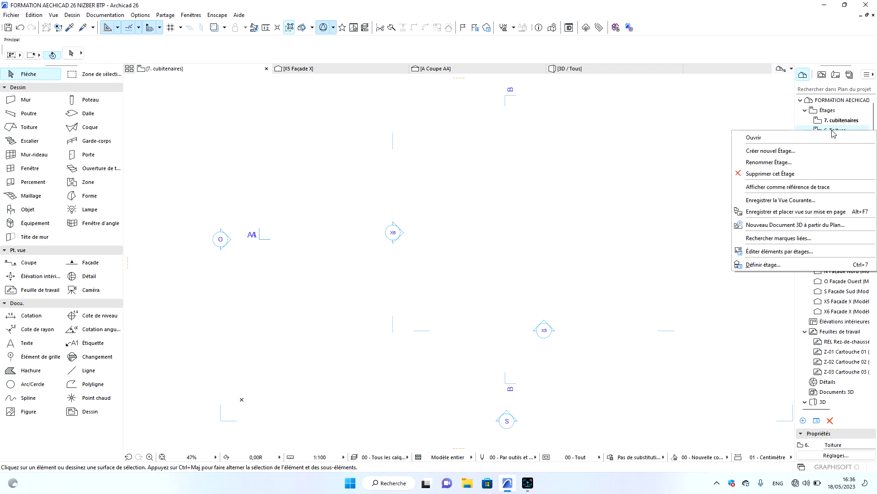
left_click(800, 187)
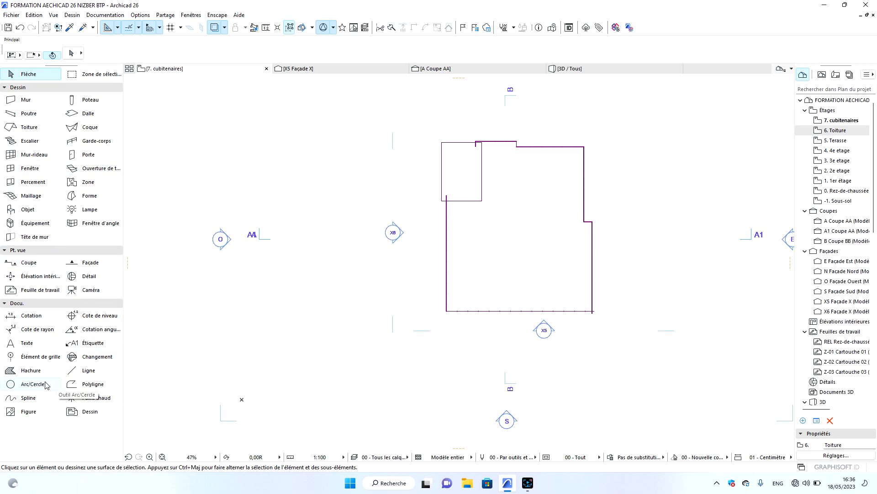
Draw a small circle with the Arc/Cercle tool inside the upper-left corner of the stair tower roof outline.
left_click(30, 384)
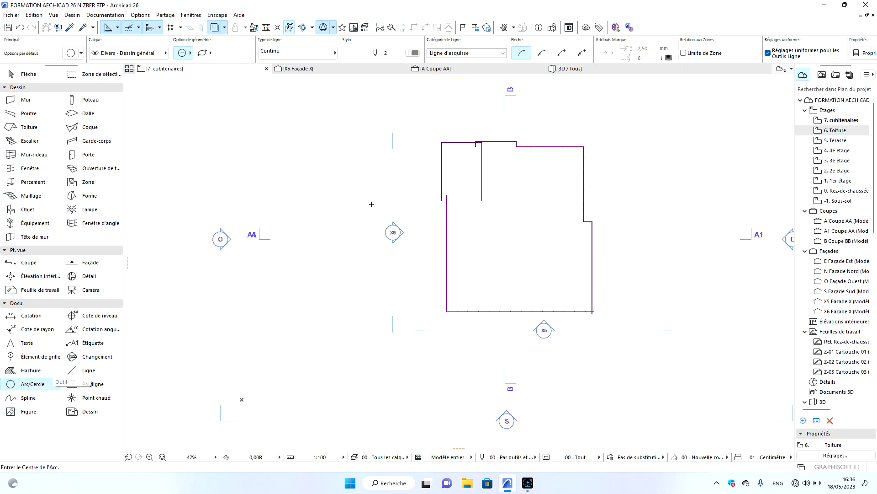
scroll(449, 151, "up", 2)
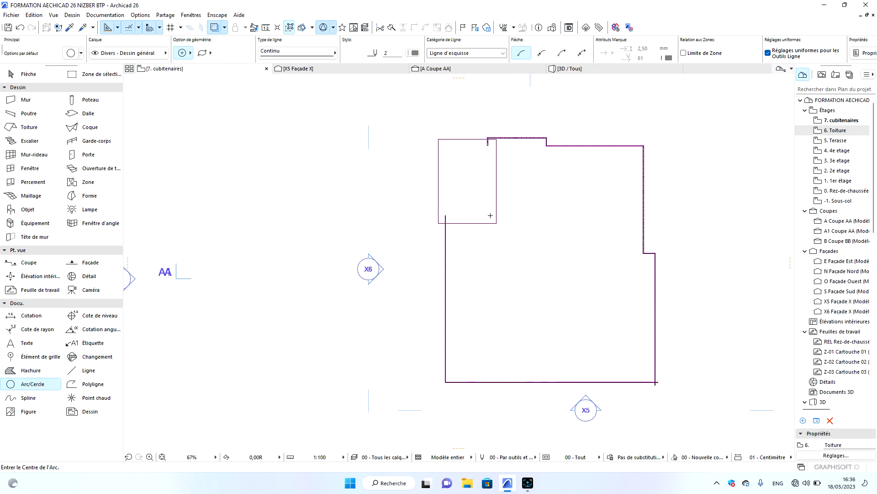
left_click(446, 146)
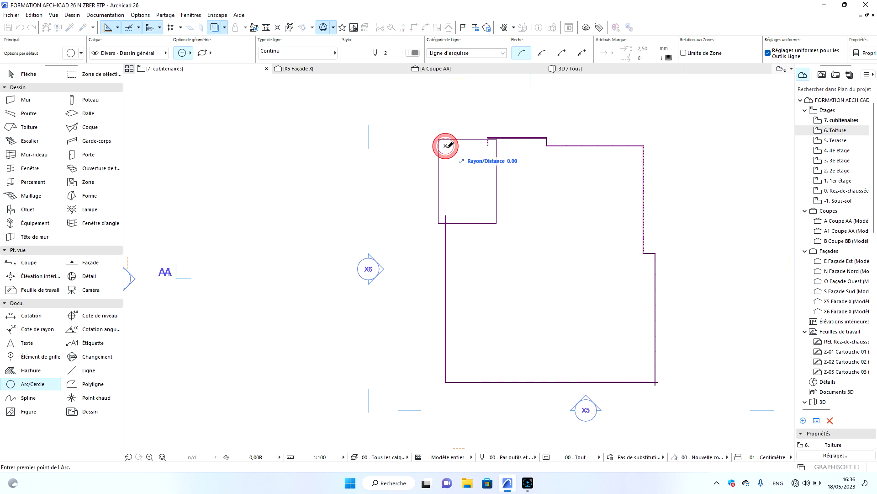
key("Escape")
left_click(450, 151)
double_click(458, 157)
key("Escape")
Copy the circle to the roof outline's other three corners, about 1.81 m across and 3.56 m down, and to its centre using multiple-copy translation.
left_click(458, 157)
right_click(450, 143)
mouse_move(416, 225)
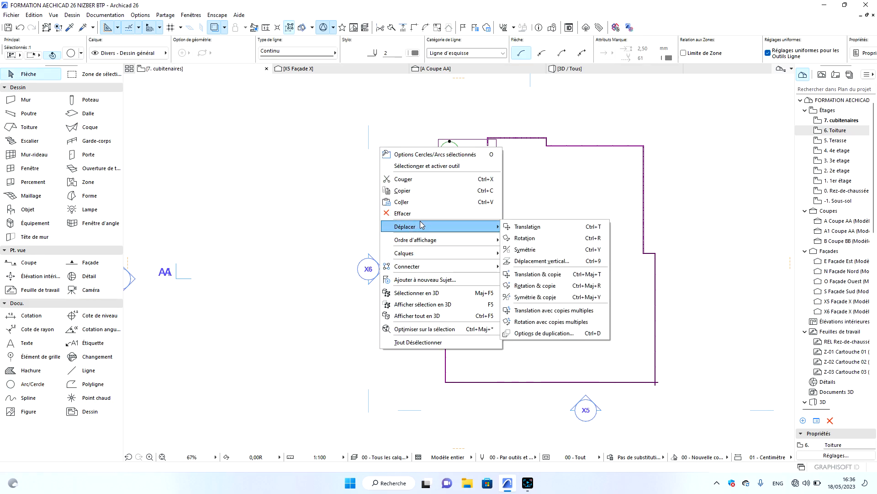
left_click(544, 310)
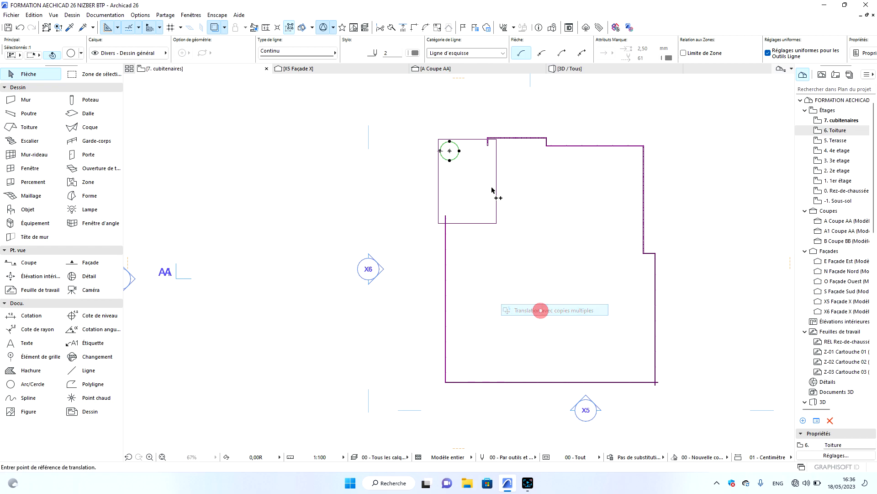
left_click(449, 151)
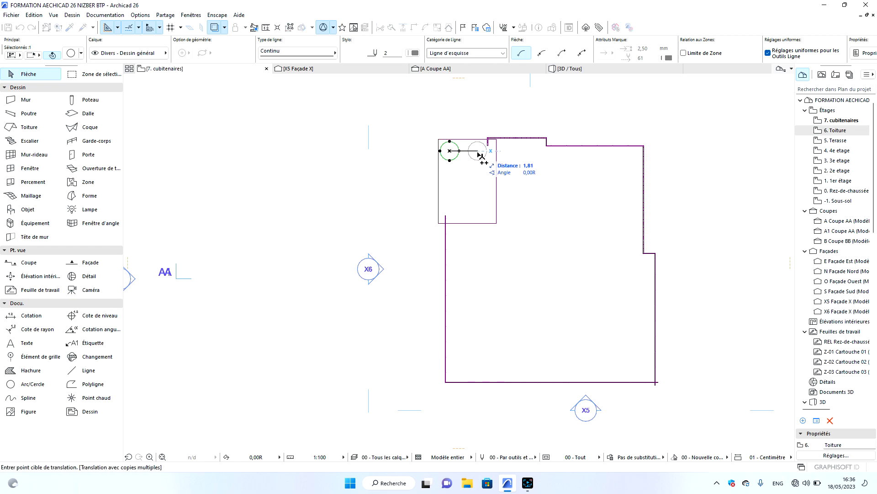
left_click(479, 153)
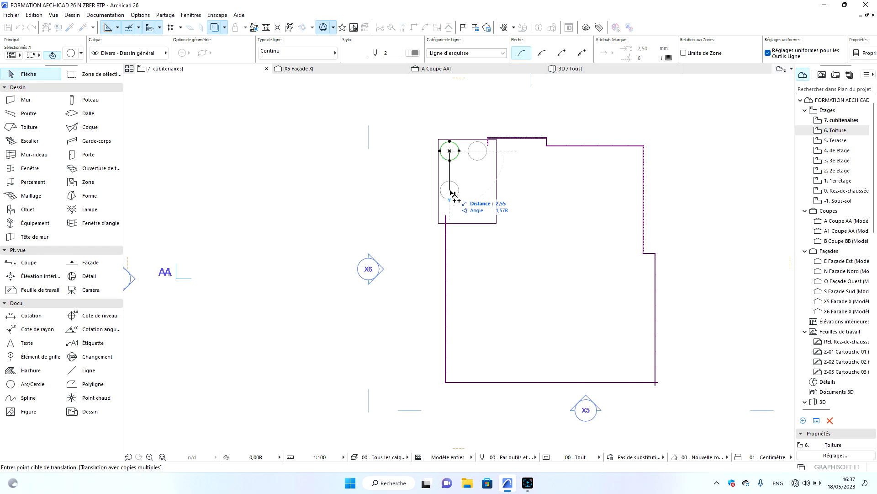
left_click(450, 207)
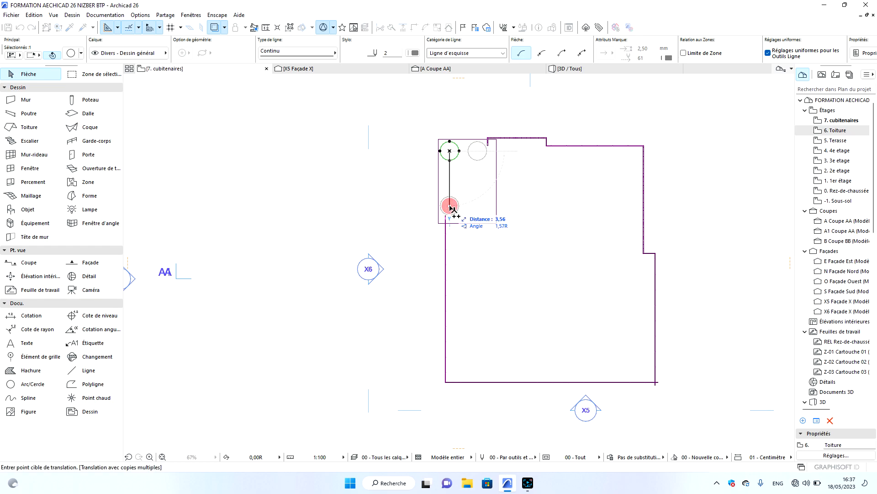
left_click(478, 151)
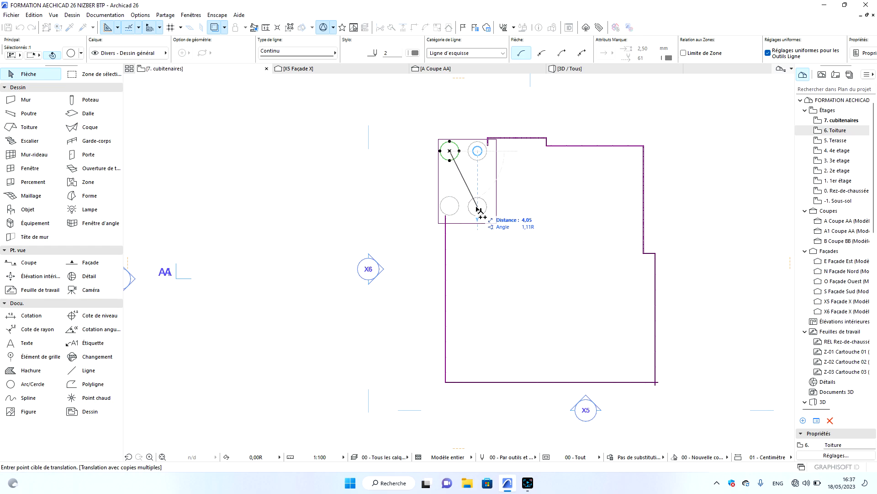
left_click(463, 180)
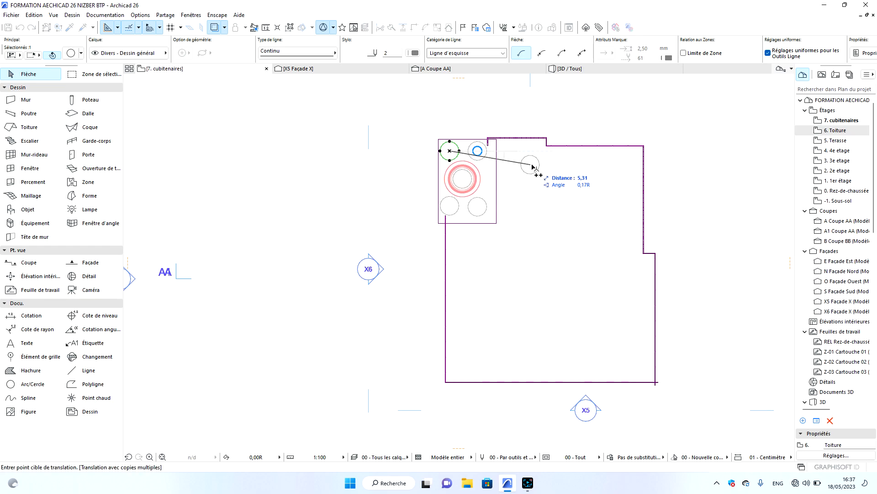
key("Escape")
key("Escape")
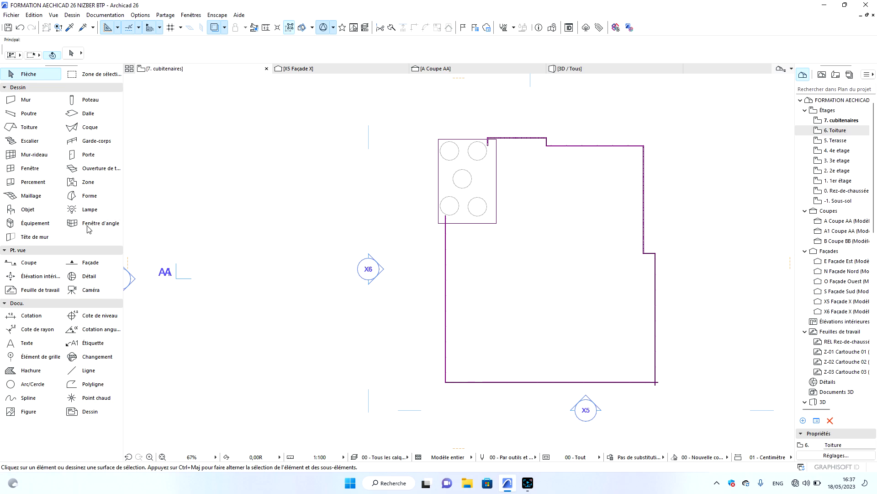
Set up the Wall tool's default settings with a wall height of 1.00 m on storey 7. cubitenaires.
left_click(35, 105)
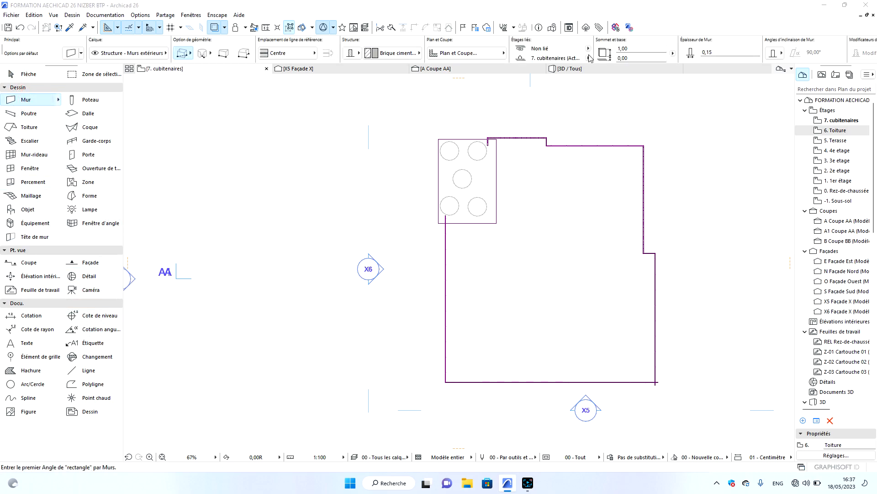
key("ctrl+t")
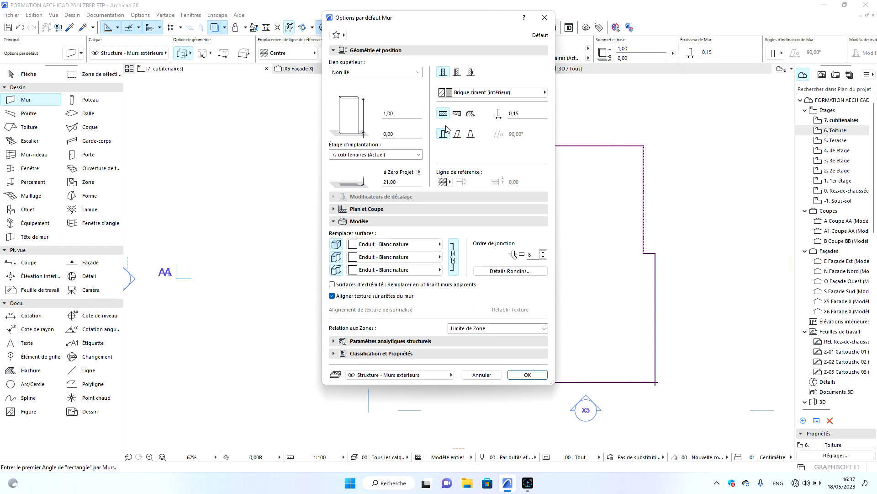
left_click_drag(371, 113, 332, 108)
left_click(528, 375)
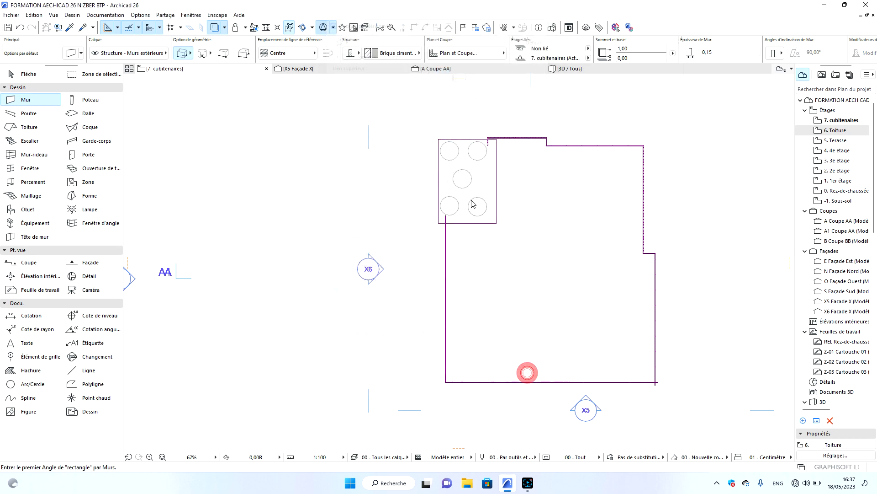
Create 2.00 m high circular walls, 0.15 m thick, along all five guide circles with the Magic Wand.
scroll(452, 139, "up", 5)
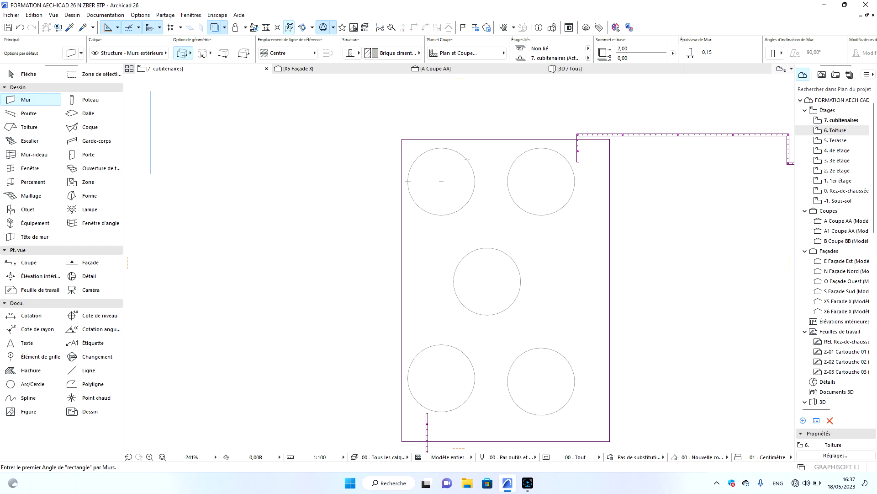
left_click(461, 154)
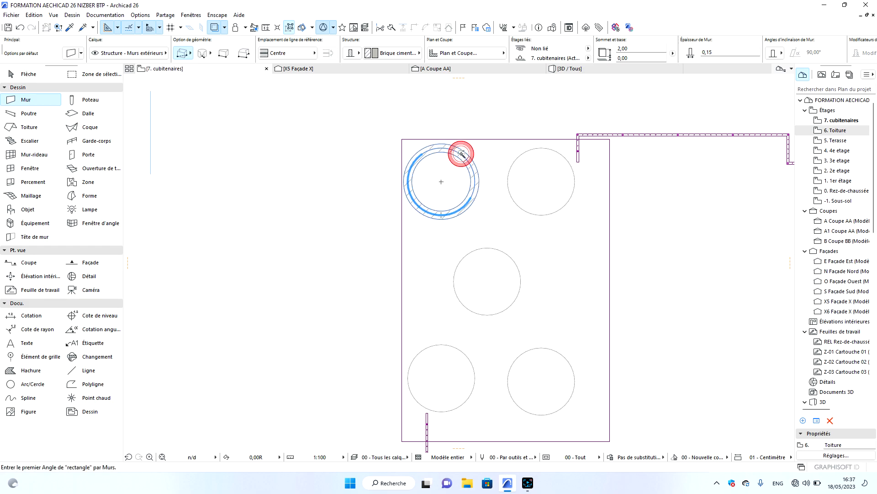
left_click(528, 154)
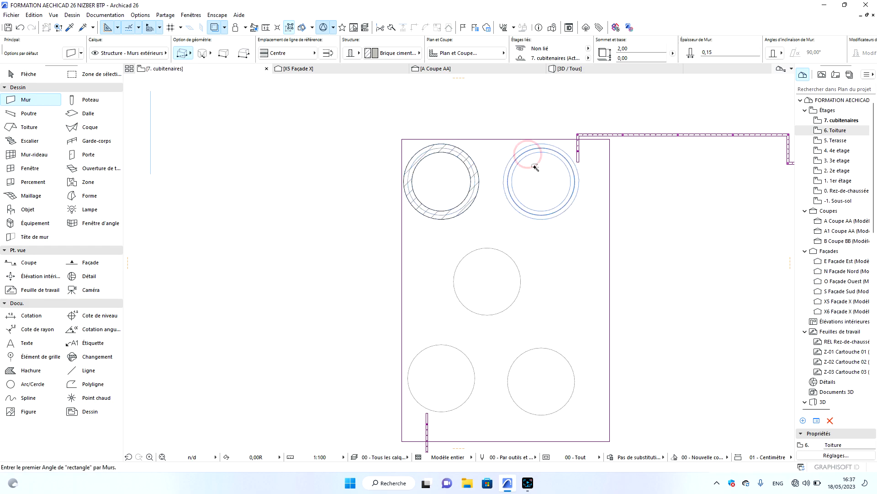
left_click(508, 254)
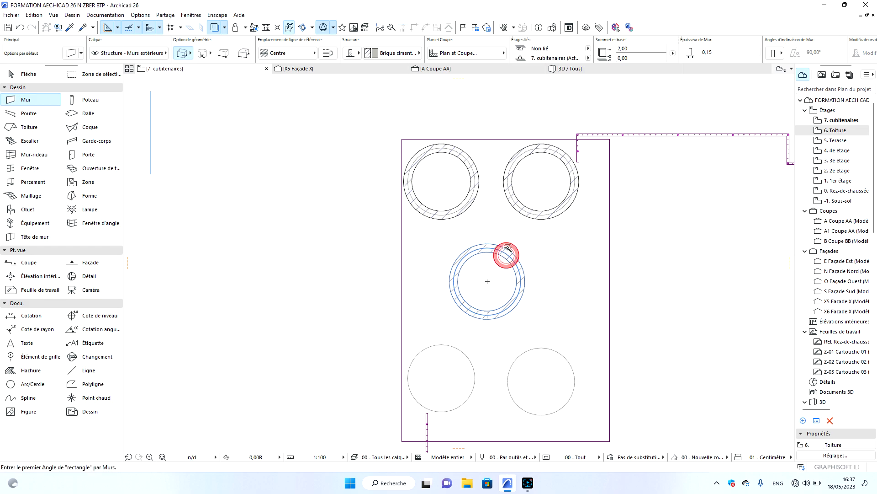
left_click(463, 355)
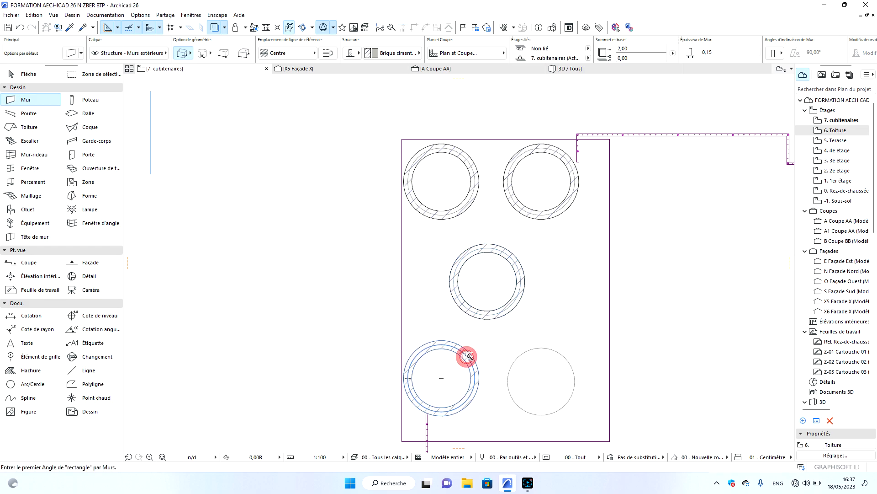
left_click(546, 351)
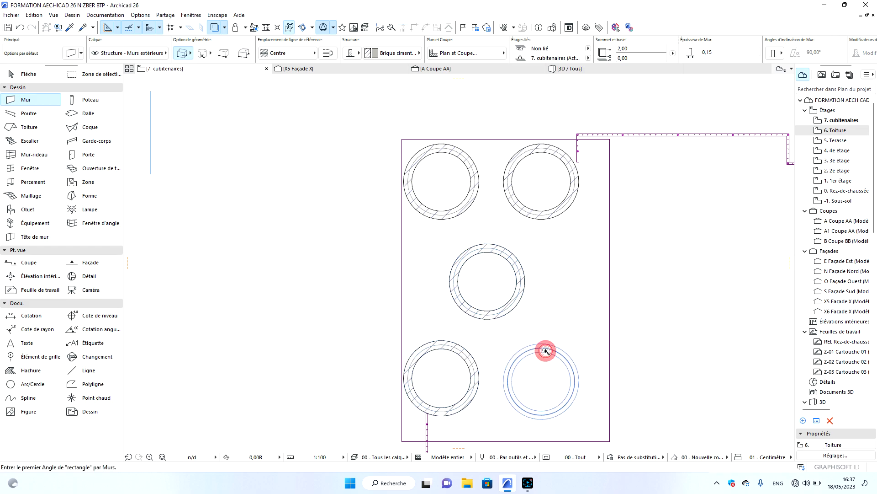
Open the 3D view and orbit the building to examine the tanks' height relative to the stair tower roof.
left_click(569, 69)
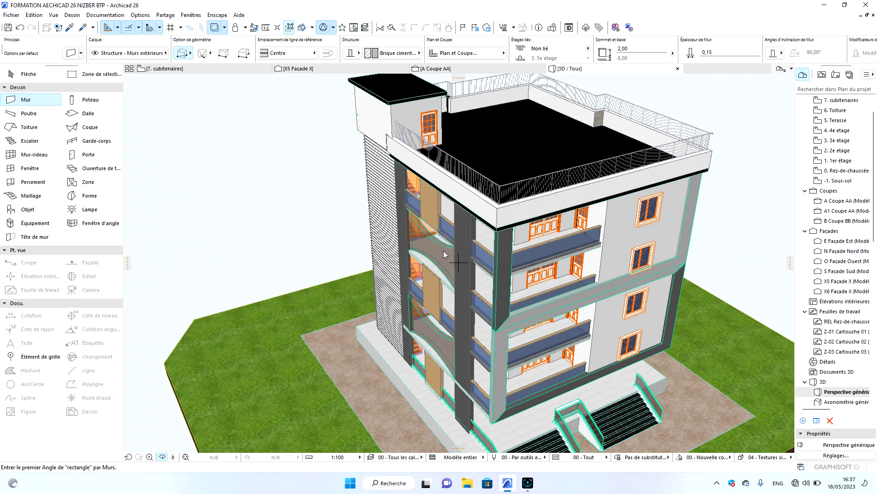
scroll(426, 268, "down", 2)
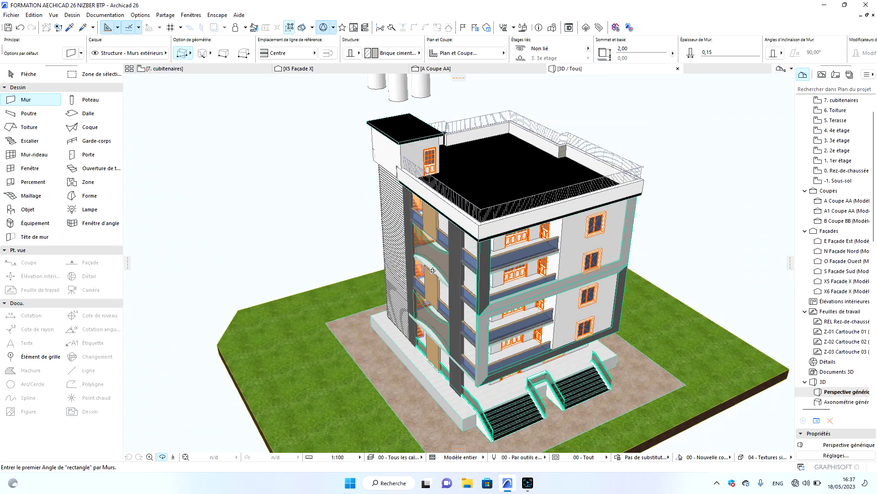
scroll(388, 247, "down", 1)
middle_click_drag(386, 169, 567, 146, "shift")
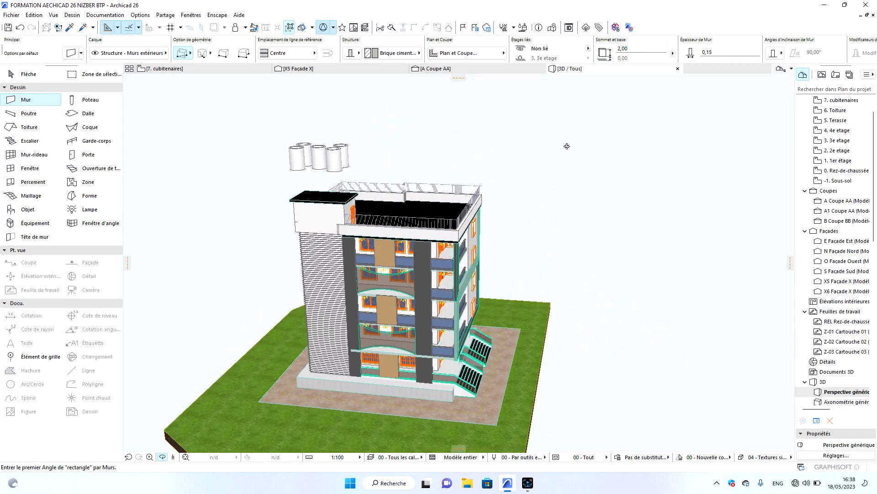
left_click_drag(361, 153, 332, 158)
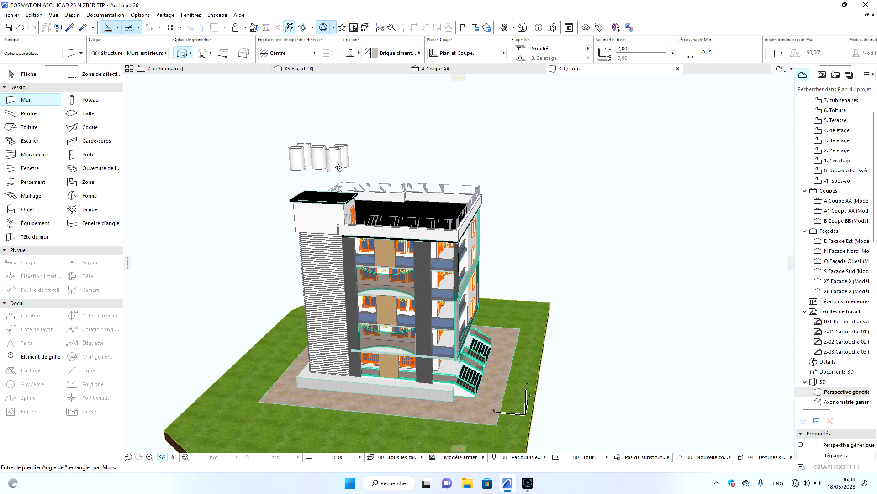
Check the height and base elevation of one tank wall in its selection settings.
key("Escape")
key("Escape")
left_click(337, 161)
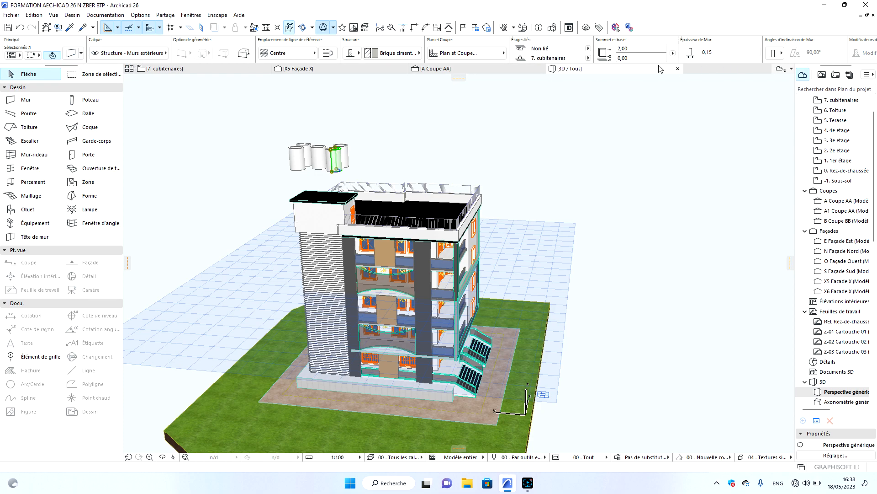
left_click(71, 55)
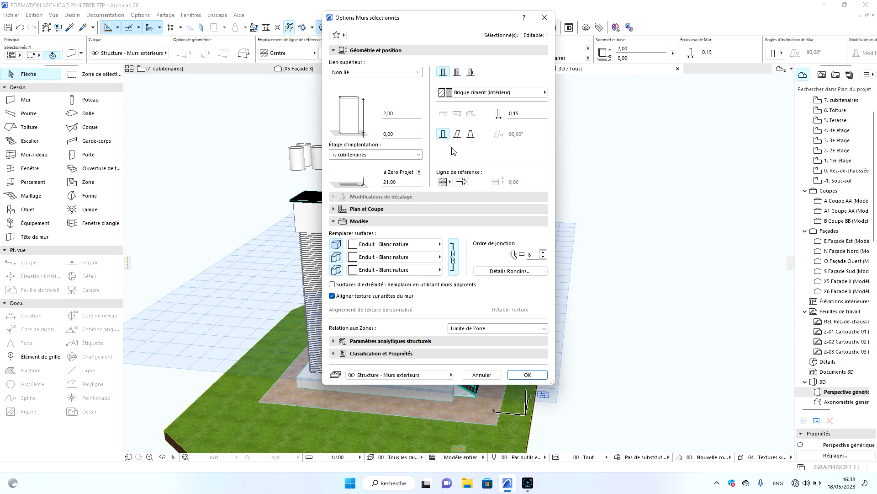
left_click(544, 18)
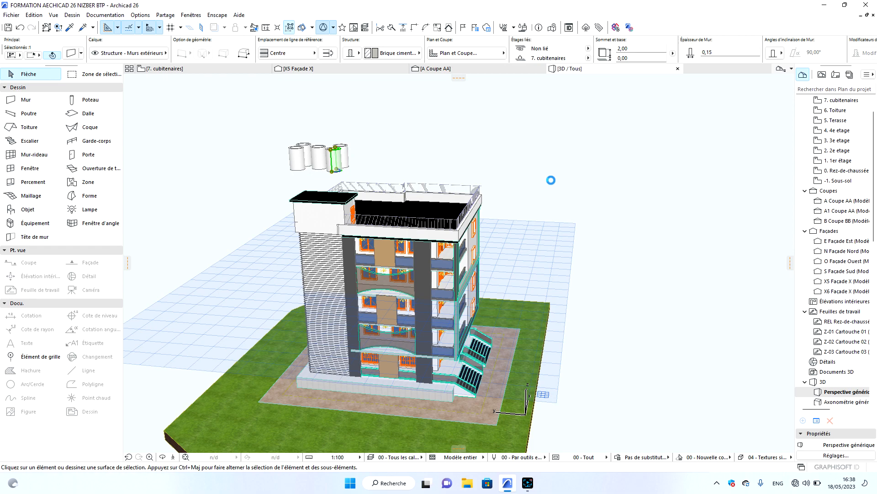
Move the walls of all five tanks vertically down 2.81 m onto the stair tower's roof slab.
scroll(539, 180, "down", 1)
scroll(362, 173, "up", 1)
left_click(285, 130)
left_click_drag(285, 131, 403, 177)
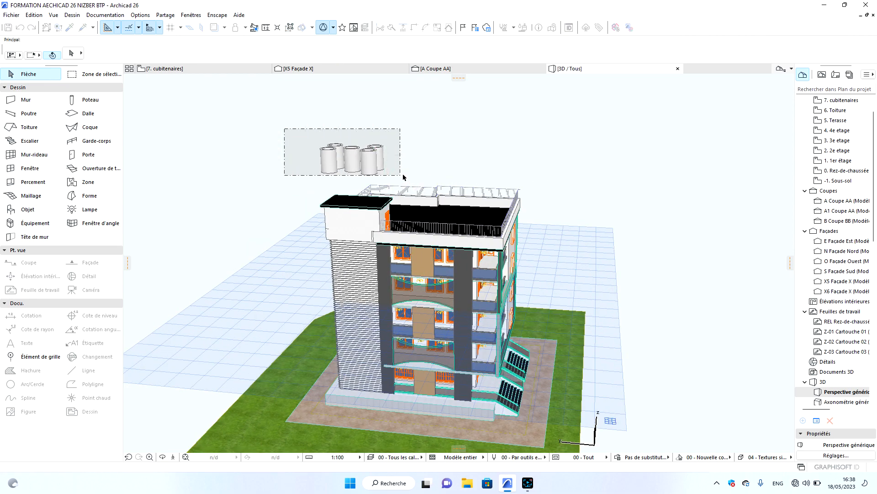
left_click(402, 174)
left_click(279, 124)
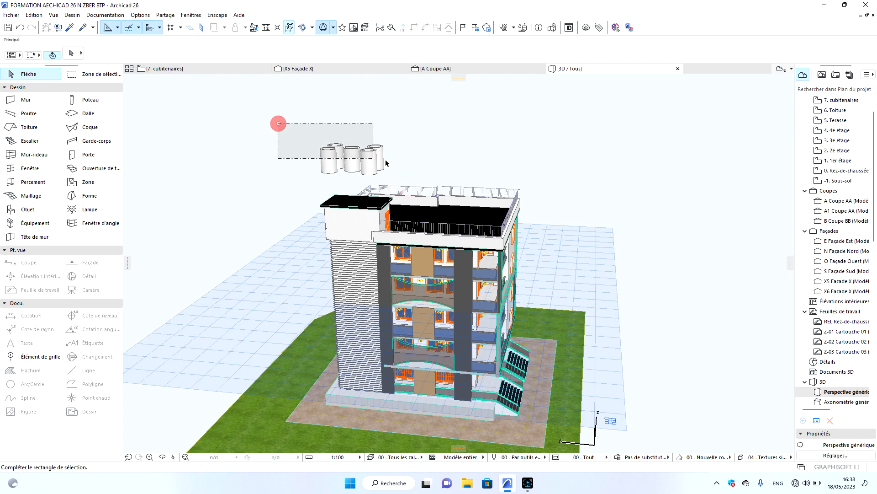
left_click(436, 180)
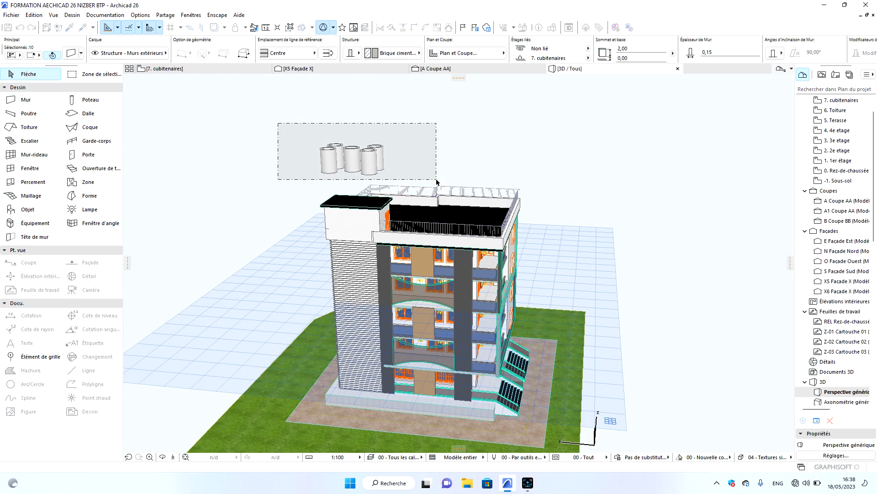
scroll(379, 178, "up", 10)
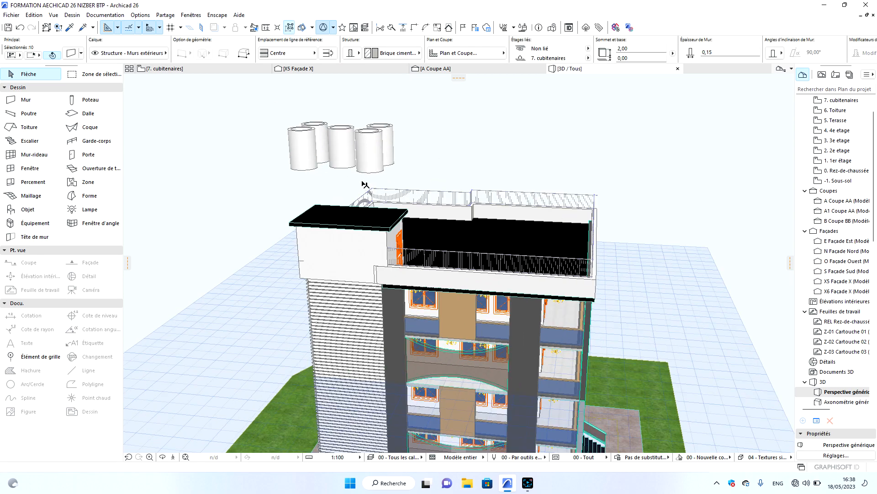
left_click(373, 163)
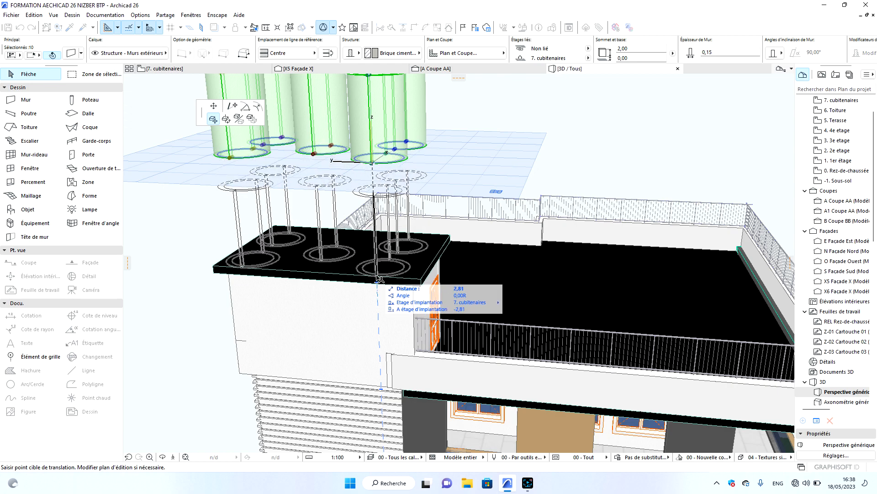
left_click(477, 233)
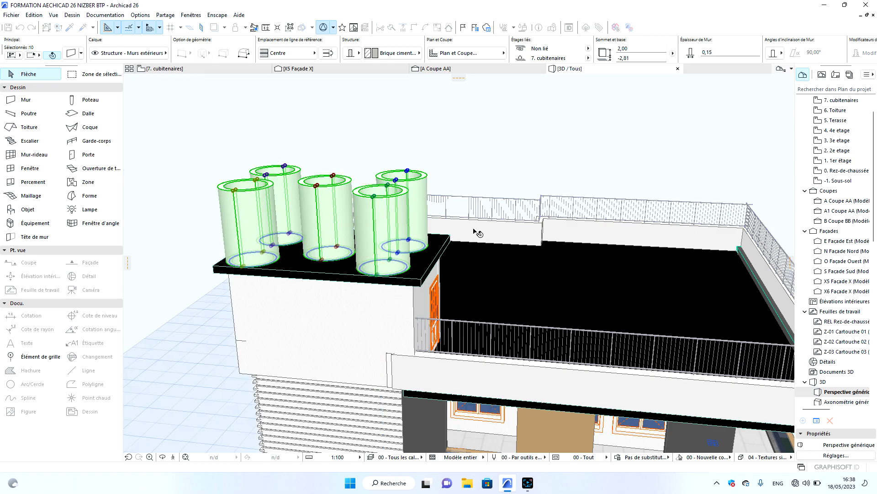
key("Escape")
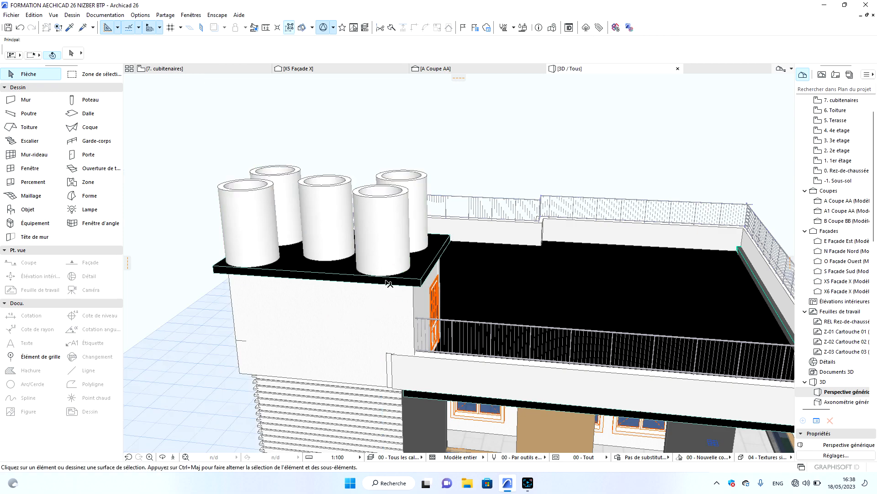
Check the elevation of the stair tower's roof slab in its selection settings.
left_click(417, 284)
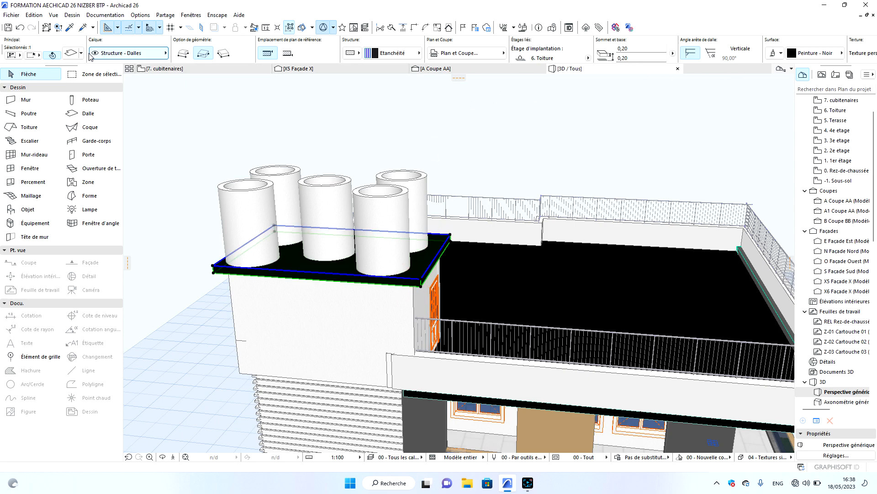
left_click(71, 53)
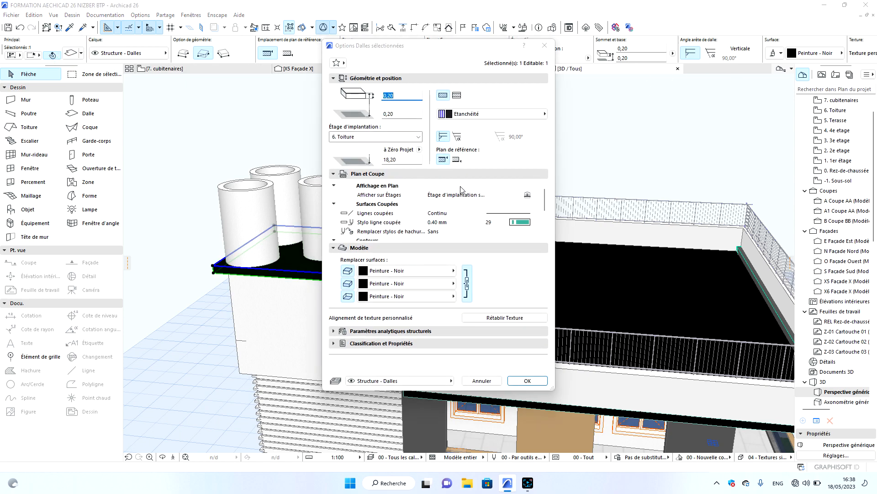
left_click(544, 45)
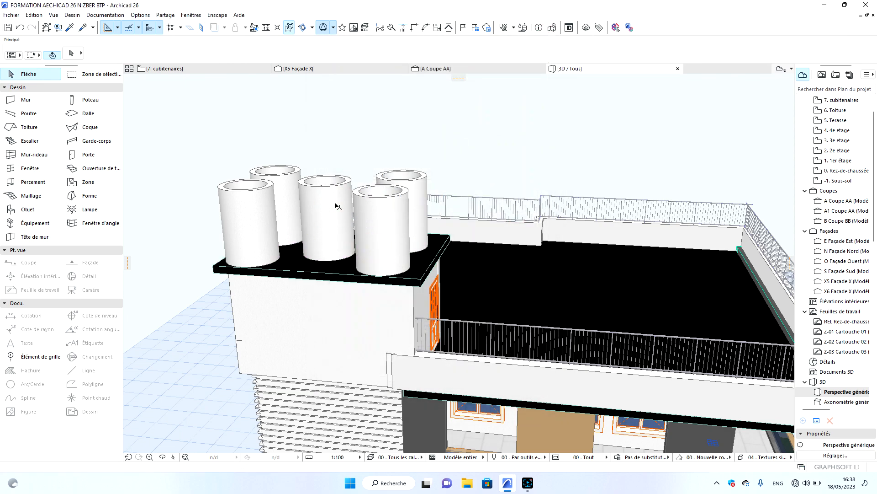
Try to move one half of the central tank's wall to a new position, and undo the move.
left_click(337, 198)
key("ctrl+d")
left_click(335, 197)
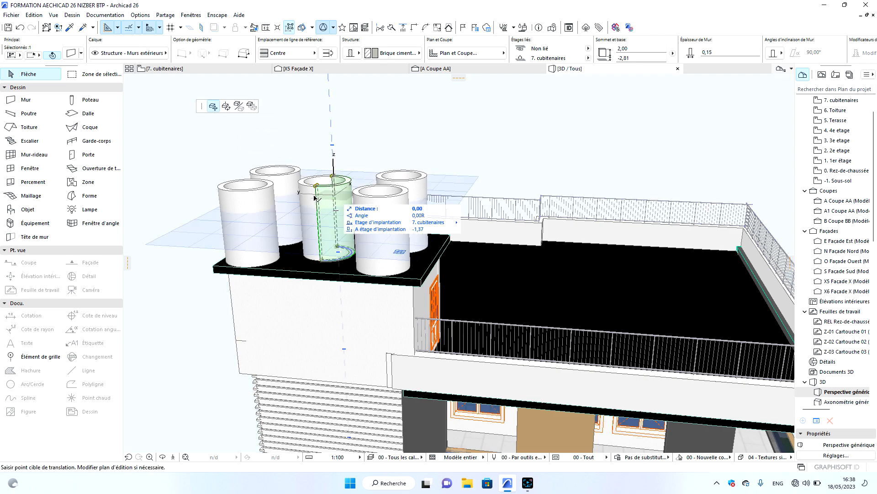
left_click(309, 188)
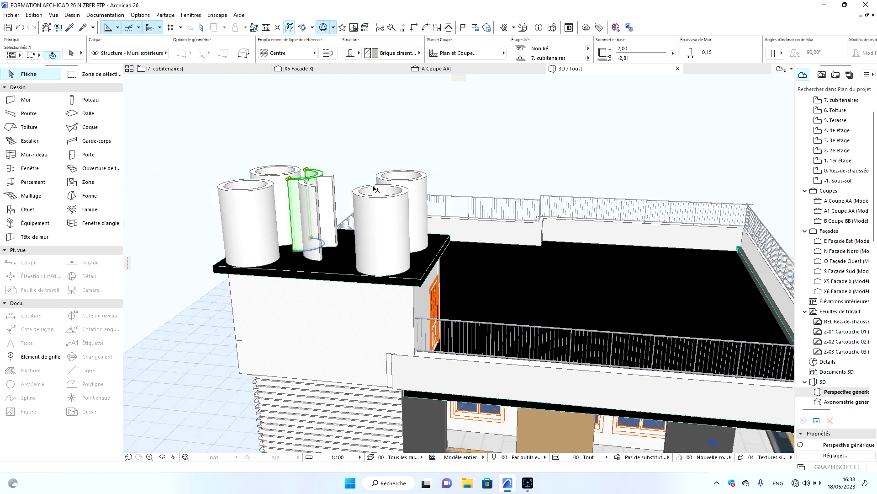
key("Escape")
left_click(20, 27)
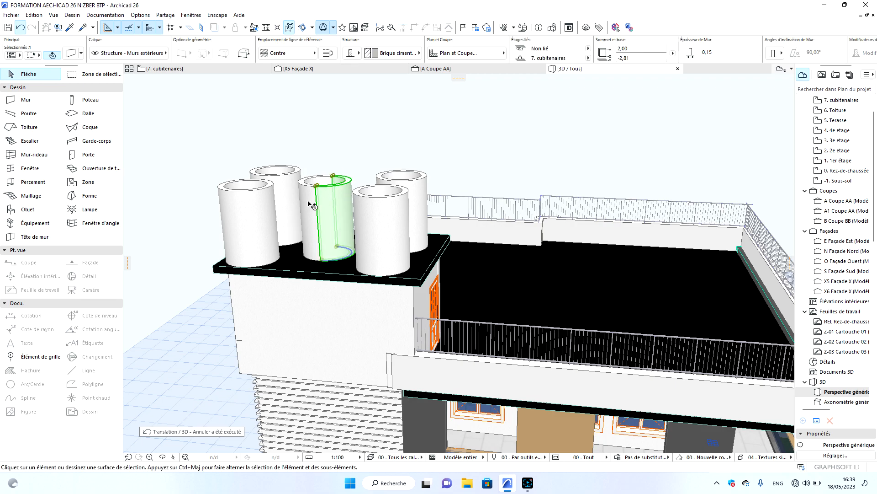
key("Escape")
Set the base elevation of all ten tank walls to 18,20 relative to Project Zero.
left_click(330, 199)
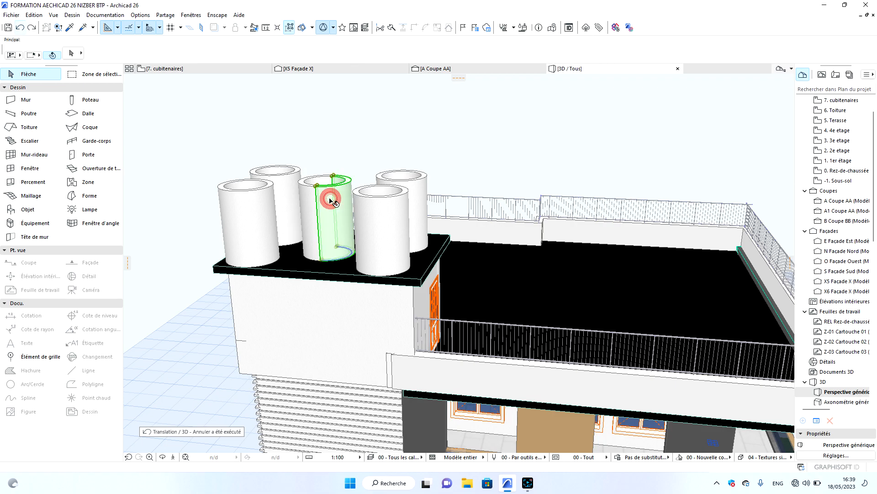
left_click(303, 193, "shift")
left_click(282, 180, "shift")
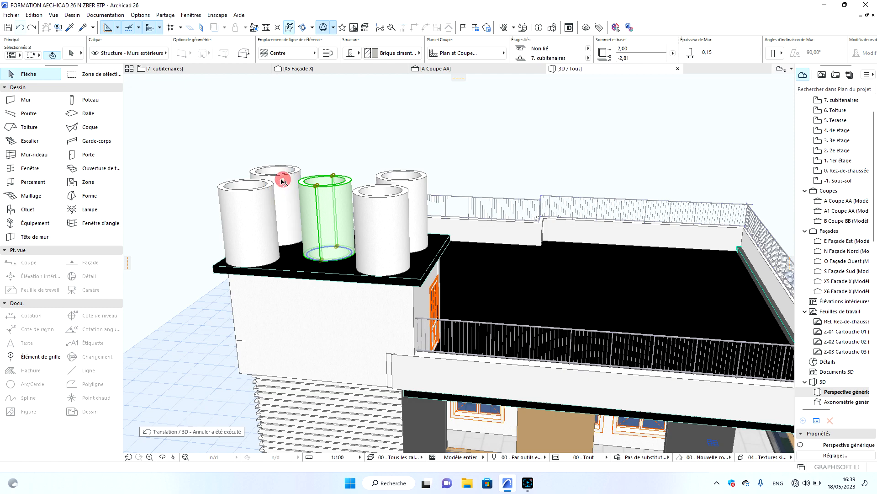
left_click(256, 199, "shift")
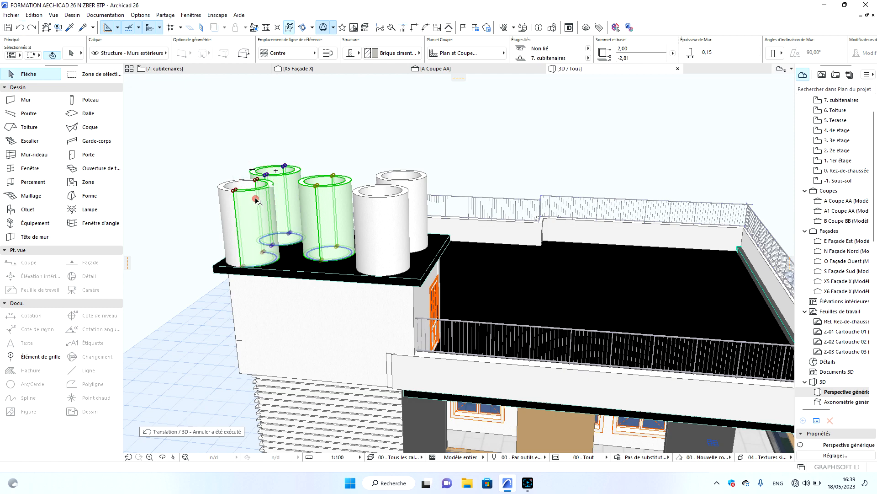
left_click(222, 194, "shift")
left_click(370, 212, "shift")
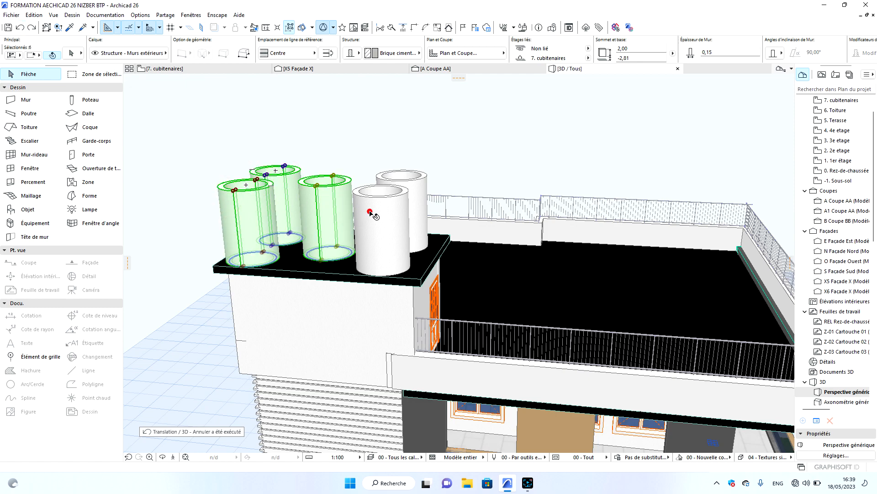
left_click(392, 204, "shift")
left_click(415, 188, "shift")
left_click(382, 173, "shift")
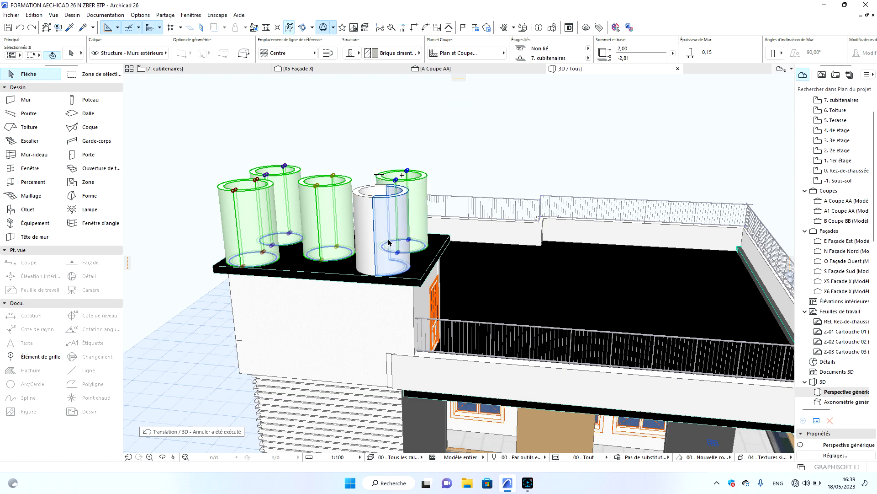
left_click(368, 199, "shift")
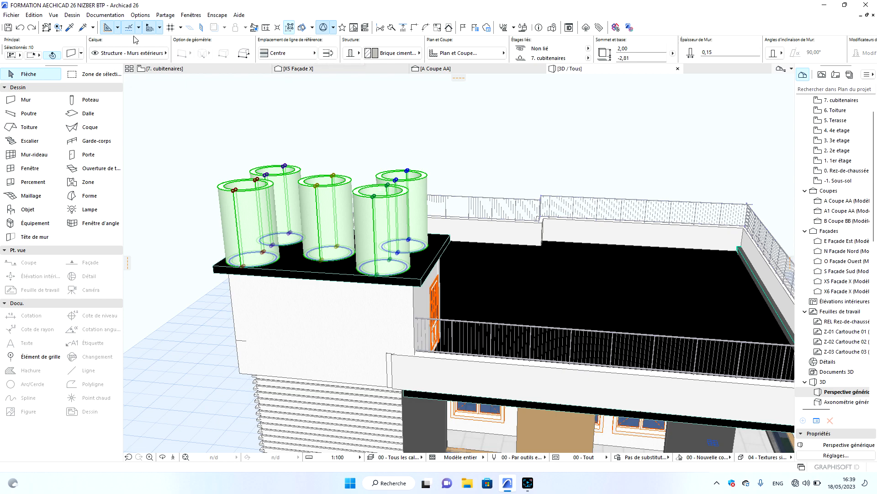
left_click(72, 53)
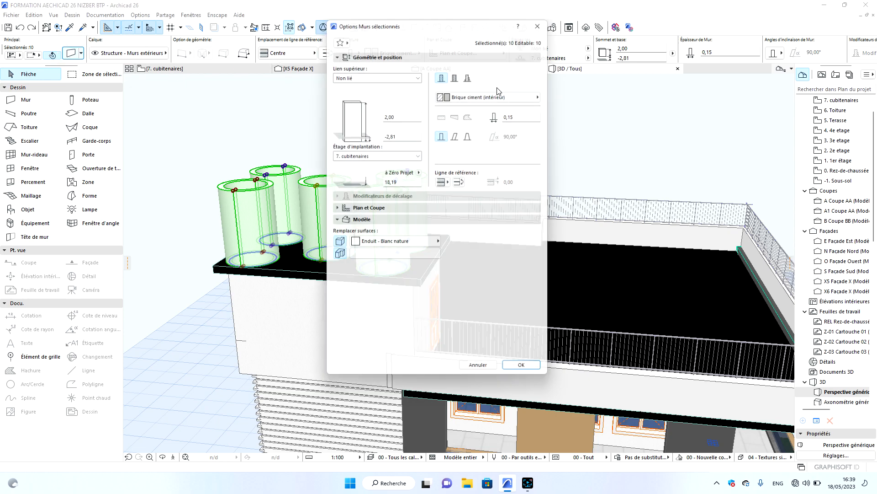
left_click_drag(413, 183, 348, 172)
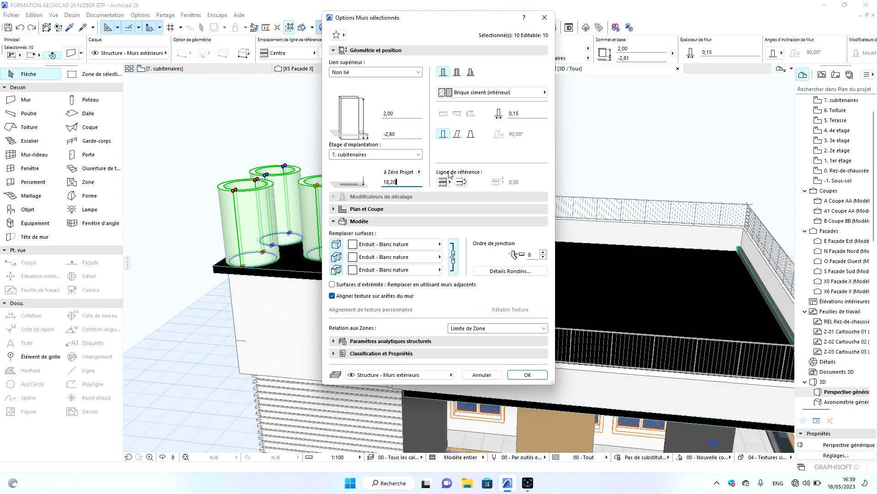
left_click(528, 374)
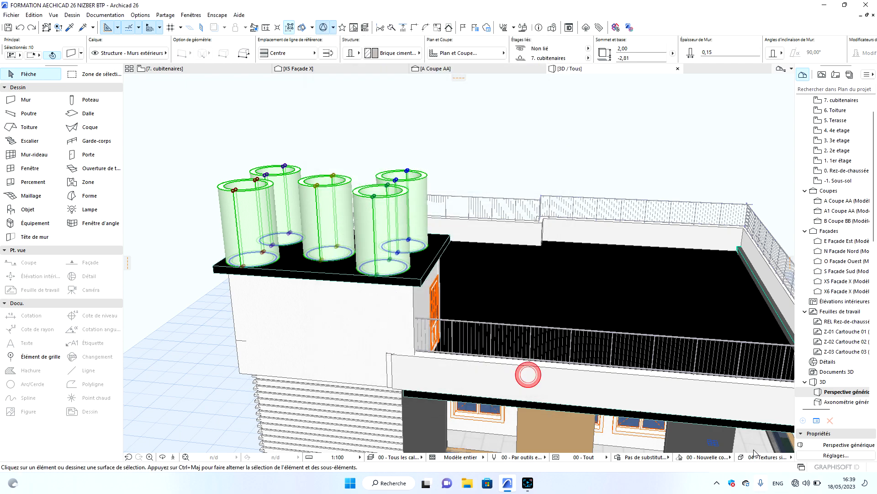
Deselect the tank walls and examine the five tanks on the stair tower's roof slab in 3D from the side and from above.
key("Escape")
left_click(163, 457)
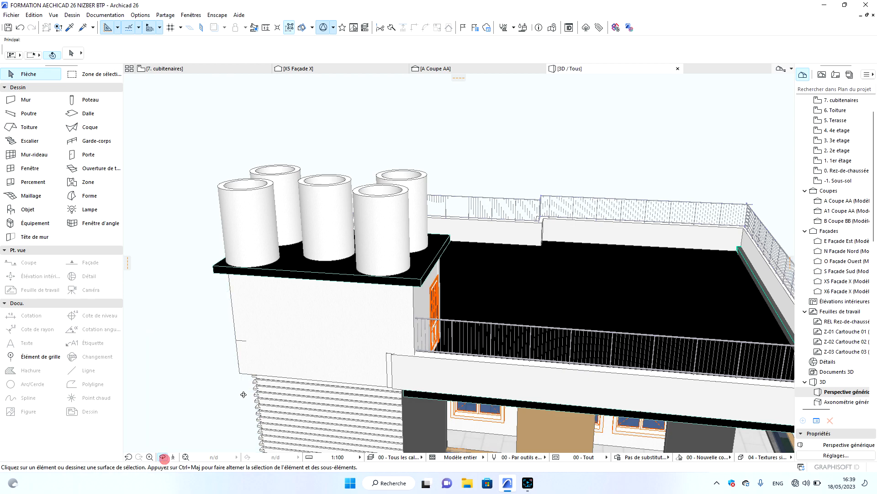
left_click_drag(307, 339, 270, 360)
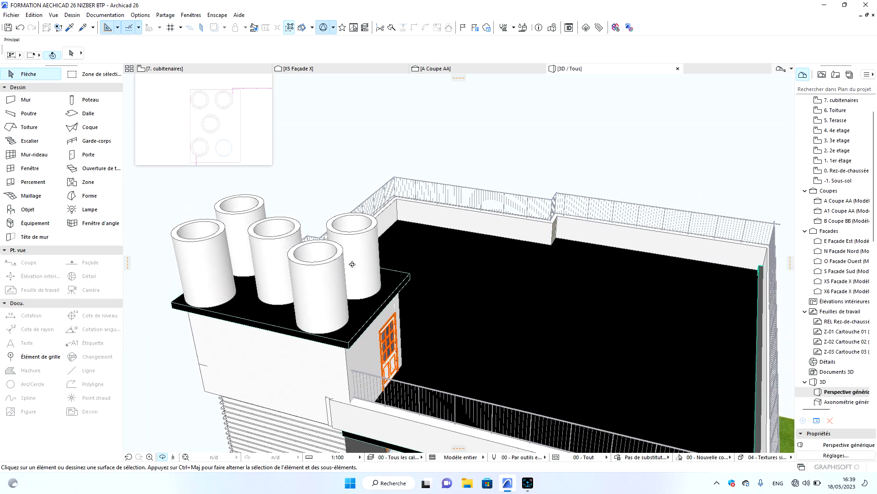
left_click_drag(314, 273, 355, 382)
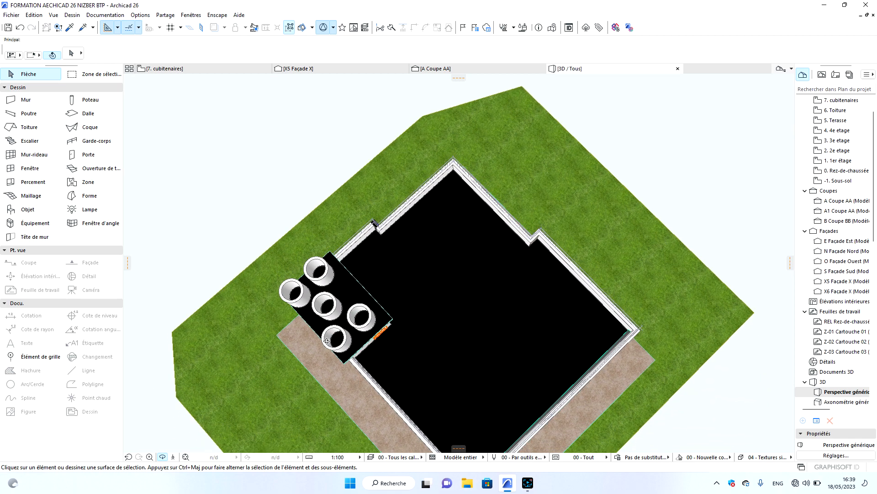
scroll(327, 340, "up", 3)
scroll(335, 340, "up", 3)
left_click_drag(336, 340, 378, 339)
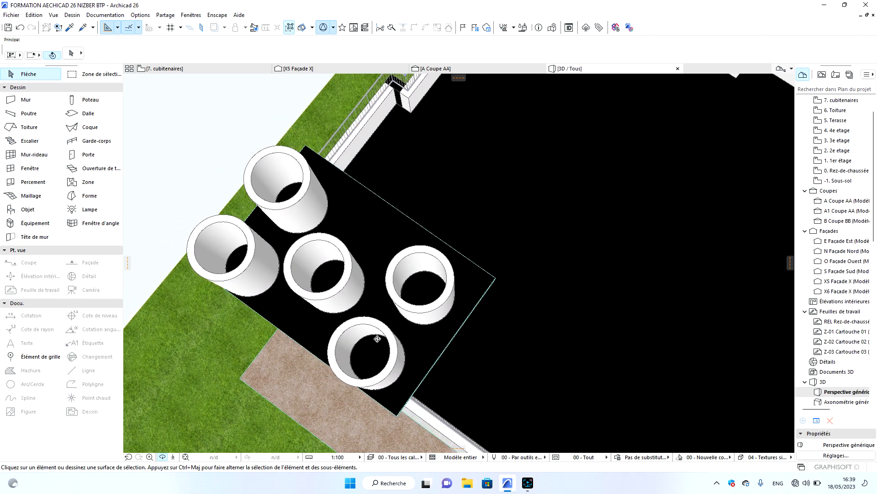
left_click_drag(326, 272, 380, 182)
Inspect the central tank circle on the 7. cubitenaires plan and open the 6. Toiture storey plan.
left_click(206, 69)
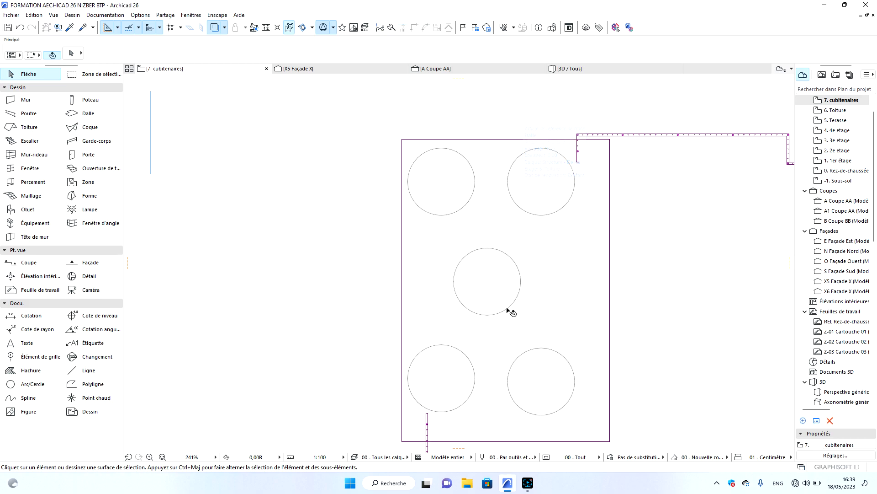
left_click(521, 282)
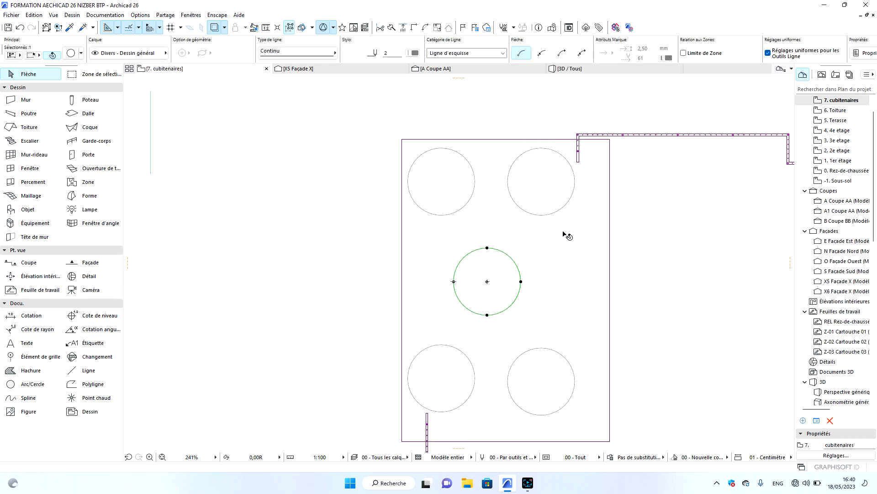
left_click(656, 196)
left_click(842, 112)
double_click(843, 112)
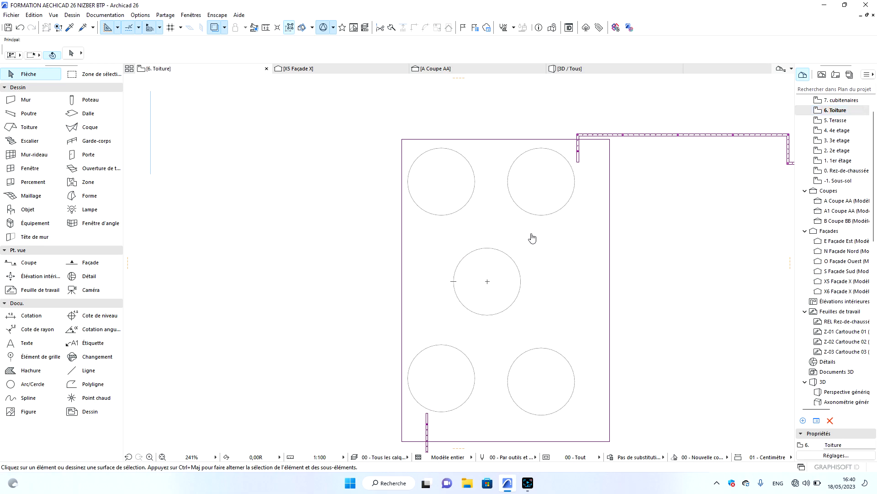
scroll(503, 228, "down", 6)
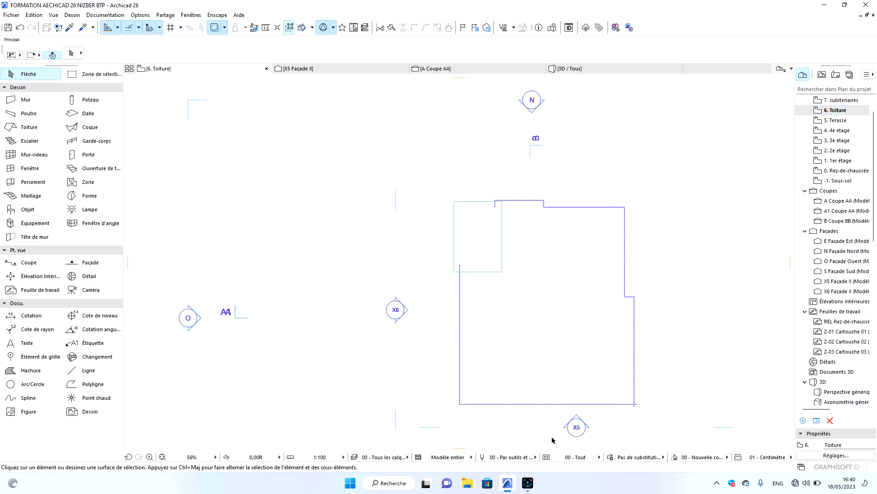
left_click(528, 483)
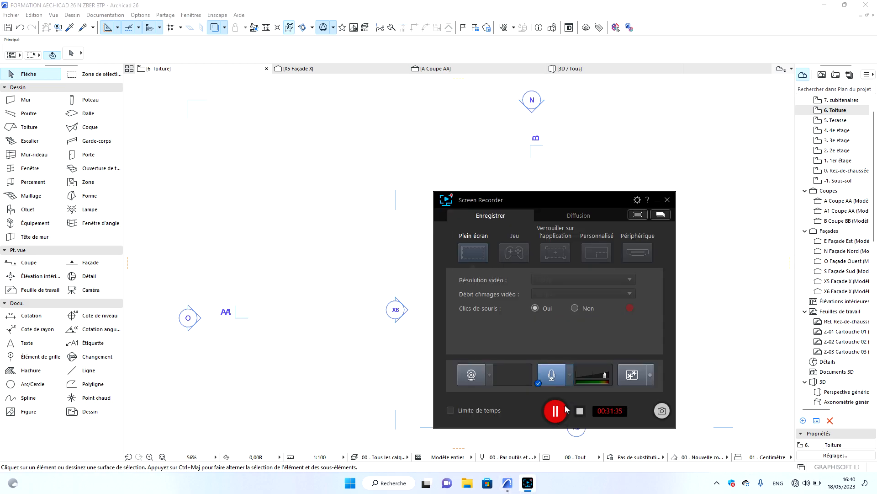
left_click(556, 408)
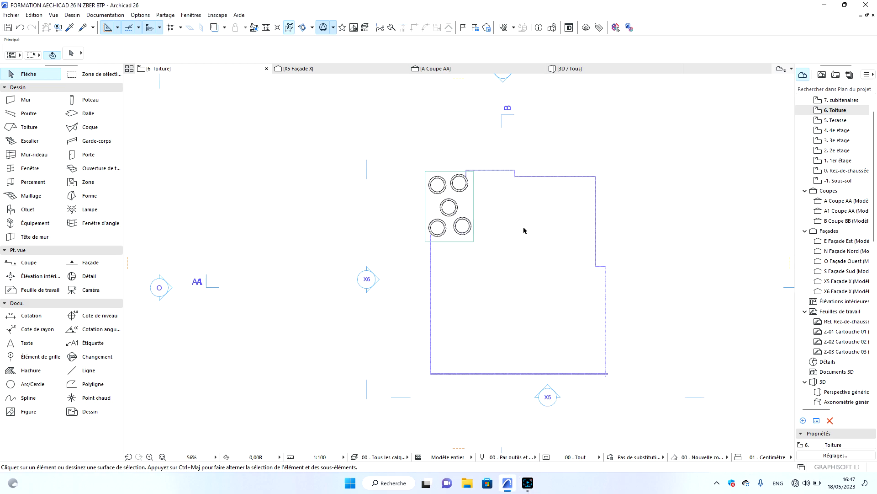
Examine the five tanks on the 6. Toiture plan and in the 3D view, and return to the plan.
scroll(525, 230, "up", 6)
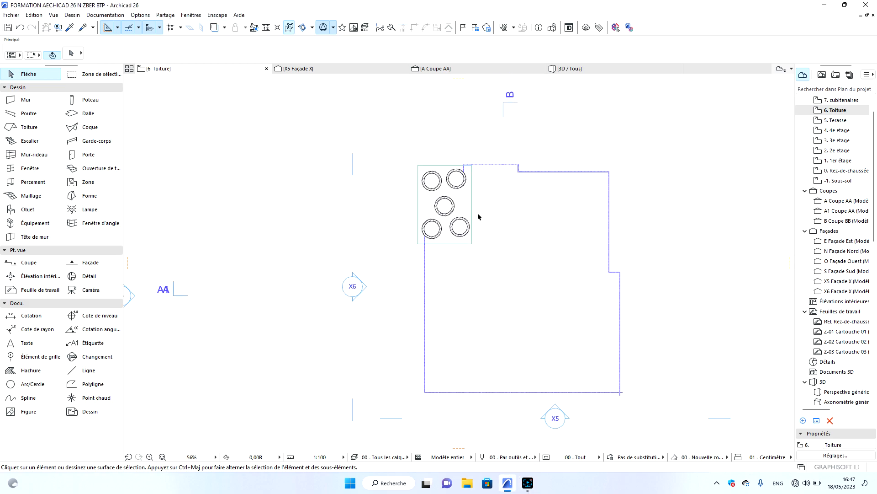
scroll(458, 238, "down", 3)
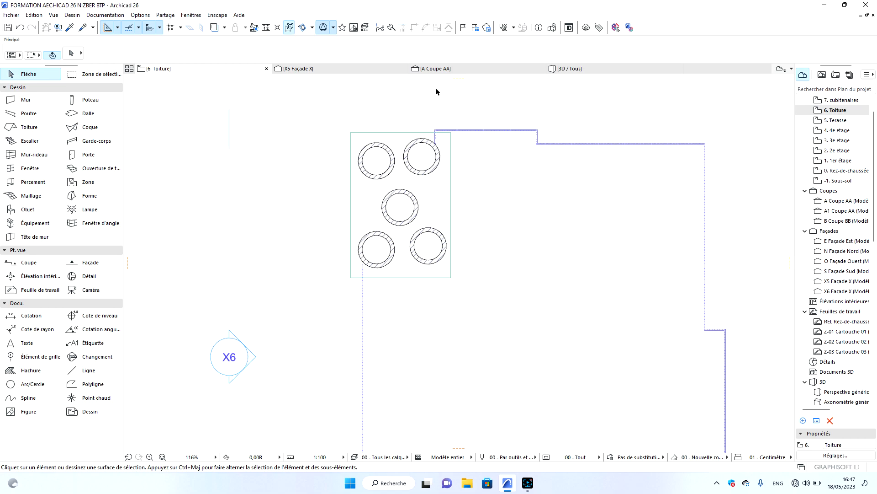
left_click(578, 65)
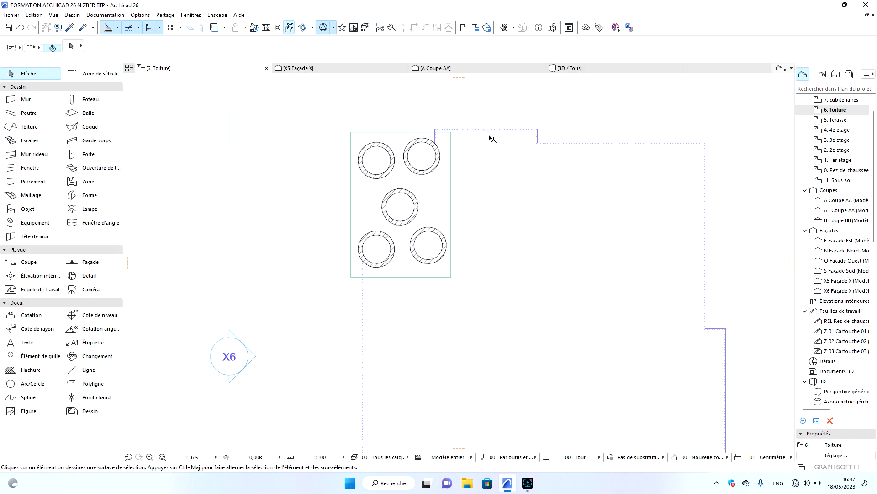
left_click(572, 68)
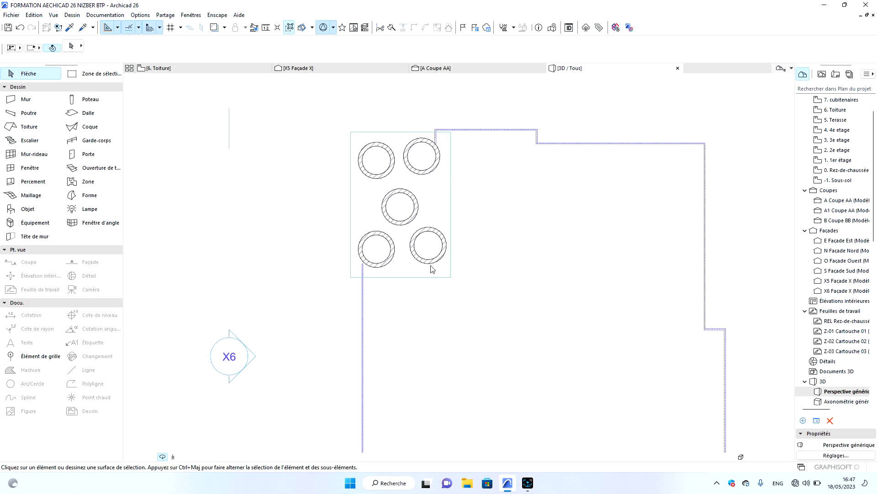
scroll(467, 265, "up", 4)
left_click_drag(510, 255, 395, 258)
left_click(196, 65)
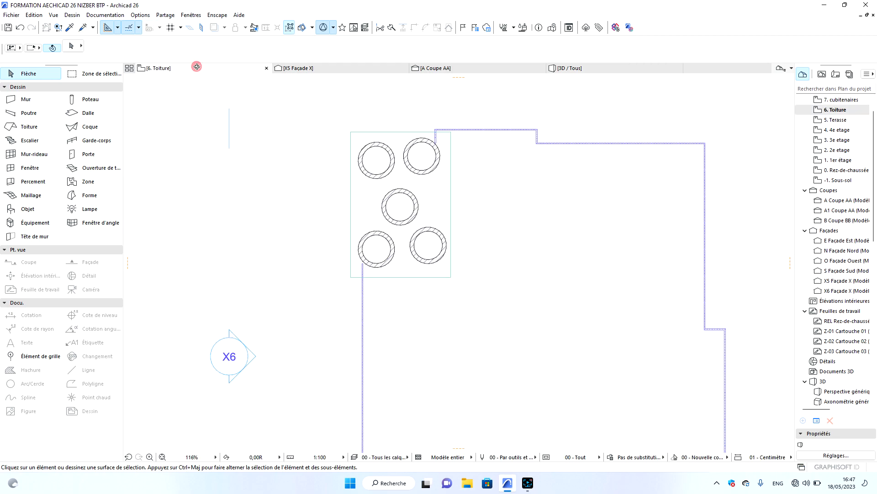
Delete both half-circle walls of each of the five tanks on the 6. Toiture plan.
left_click(391, 160)
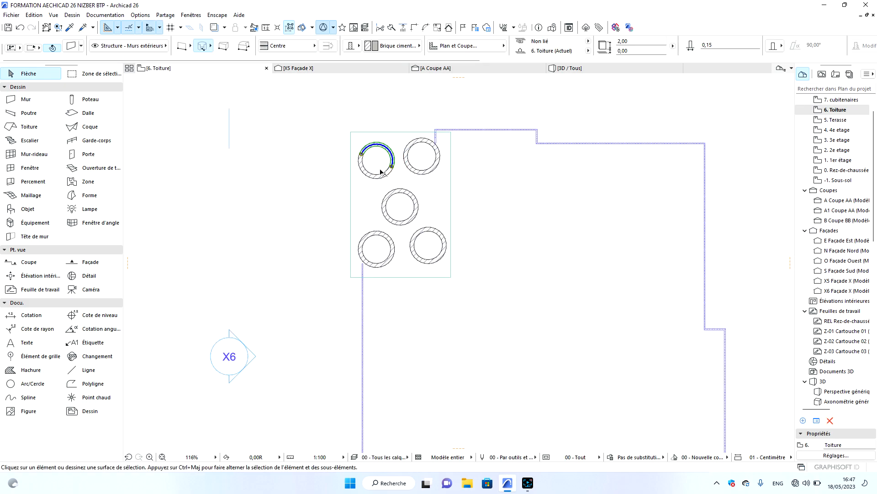
key("Delete")
left_click(377, 175)
key("Delete")
left_click(413, 212)
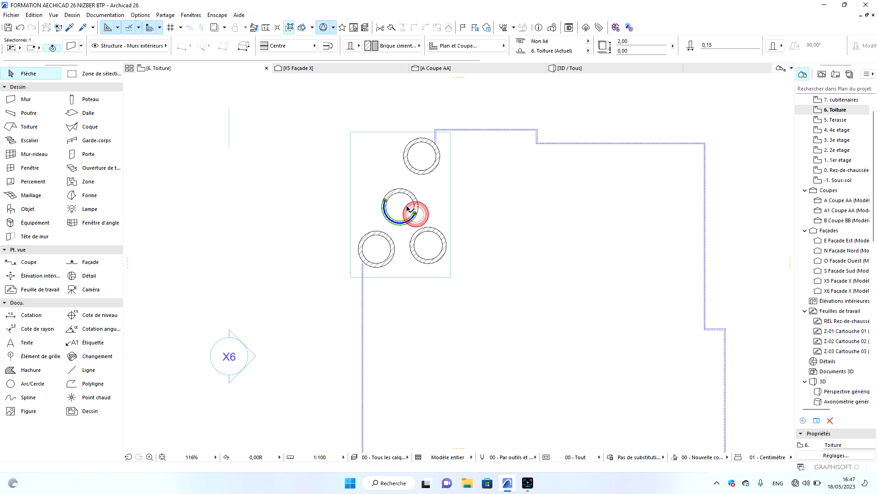
key("Delete")
left_click(413, 195)
key("Delete")
left_click(436, 164)
key("Delete")
left_click(417, 142)
key("Delete")
left_click(393, 251)
key("Delete")
left_click(360, 250)
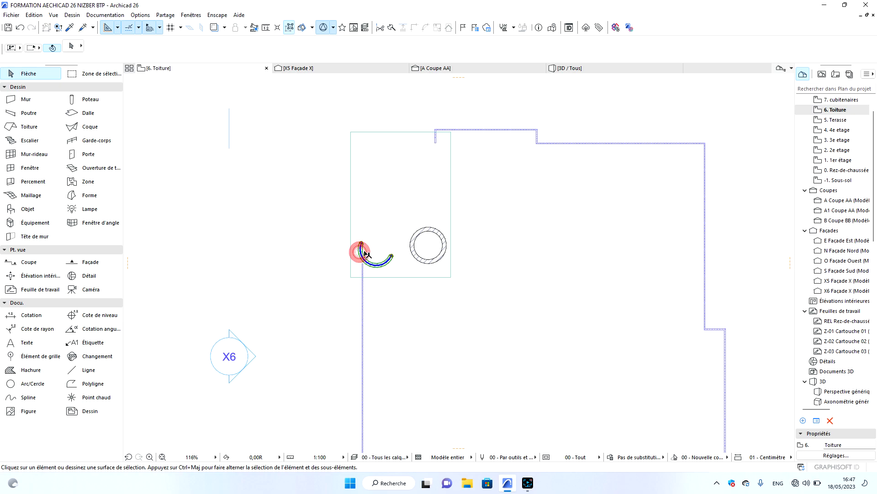
key("Delete")
left_click(436, 262)
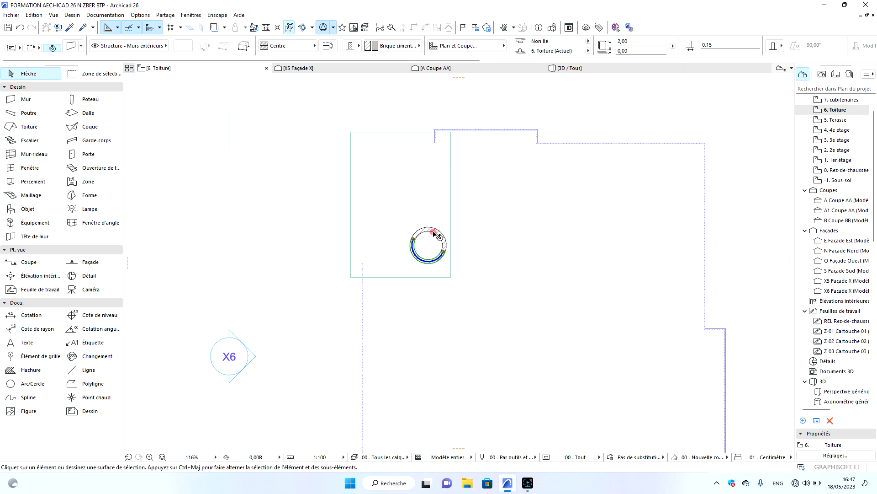
key("Delete")
left_click(435, 234)
key("Delete")
Show the 6. Toiture storey as trace reference on the 7. cubitenaires plan, turn the trace off and reopen 6. Toiture.
scroll(844, 124, "up", 2)
double_click(843, 121)
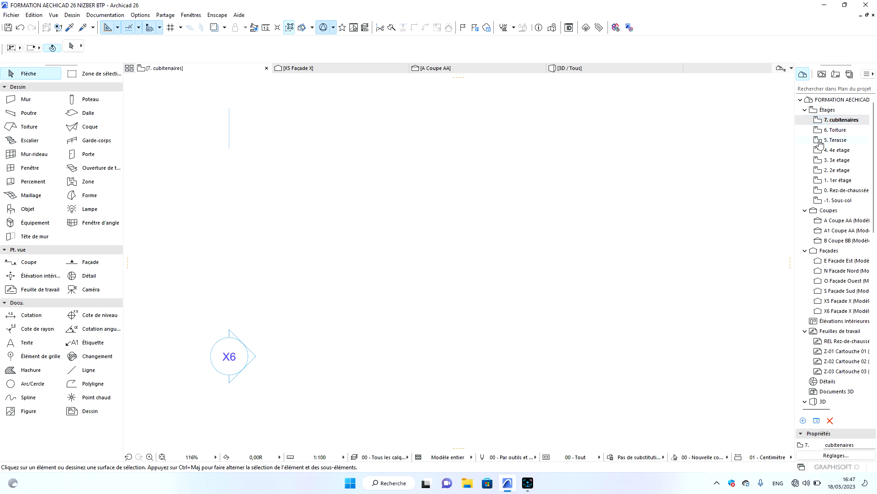
left_click(838, 130)
right_click(838, 129)
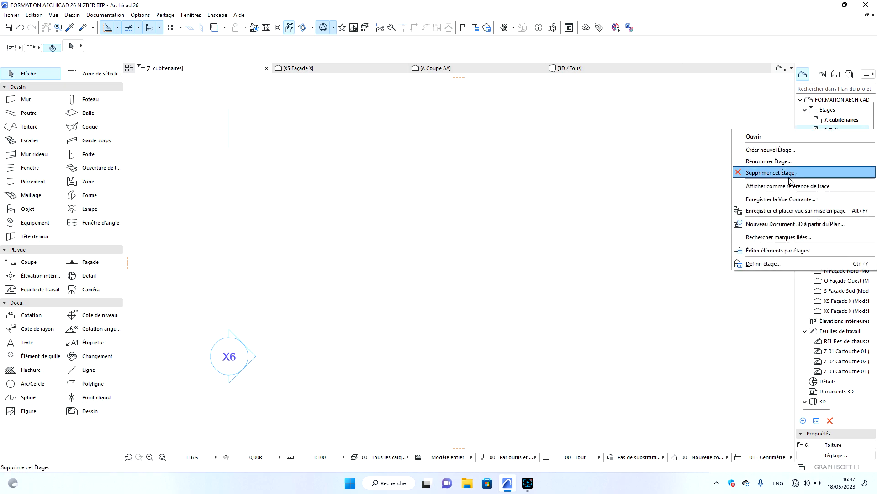
left_click(777, 186)
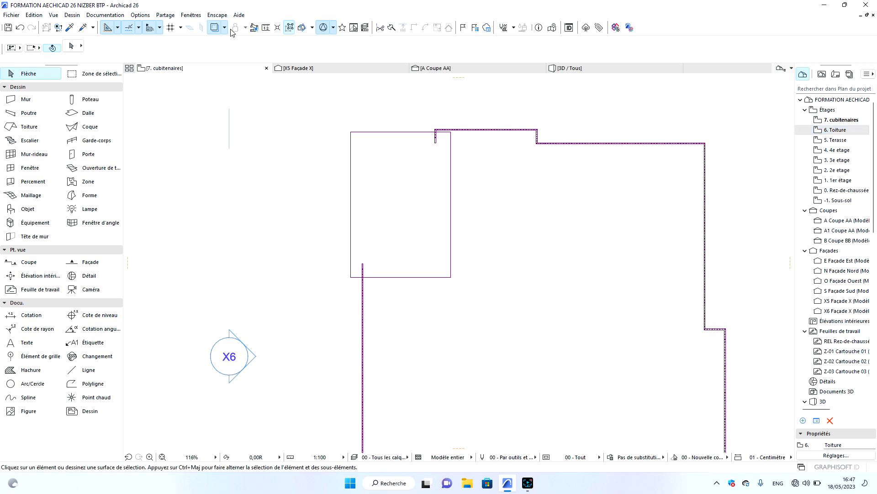
left_click(214, 28)
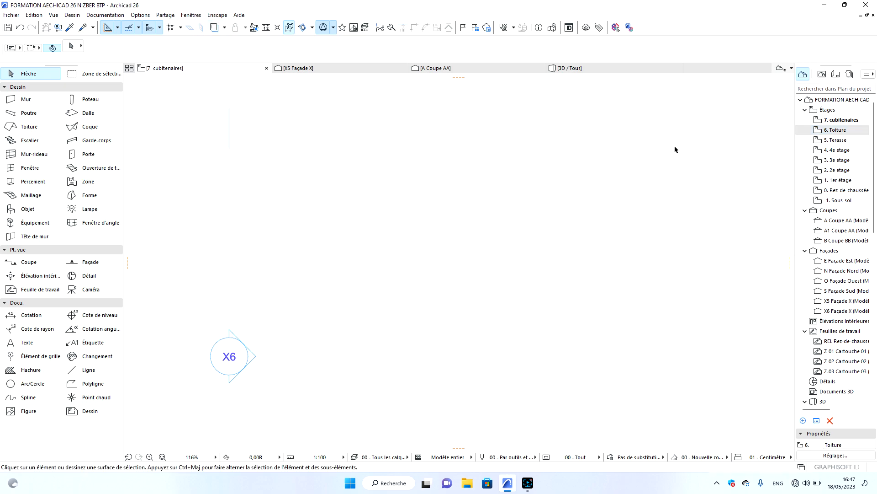
double_click(828, 132)
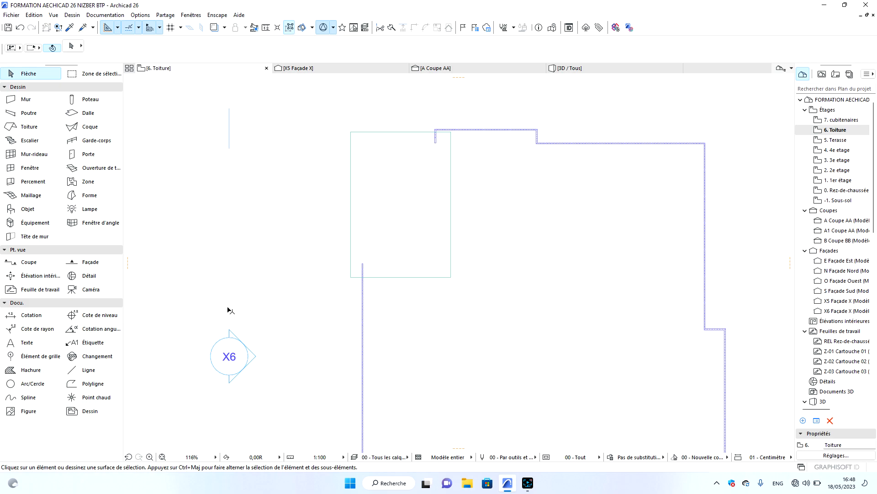
Inspect the stair tower's roof slab in the 3D view.
left_click(581, 69)
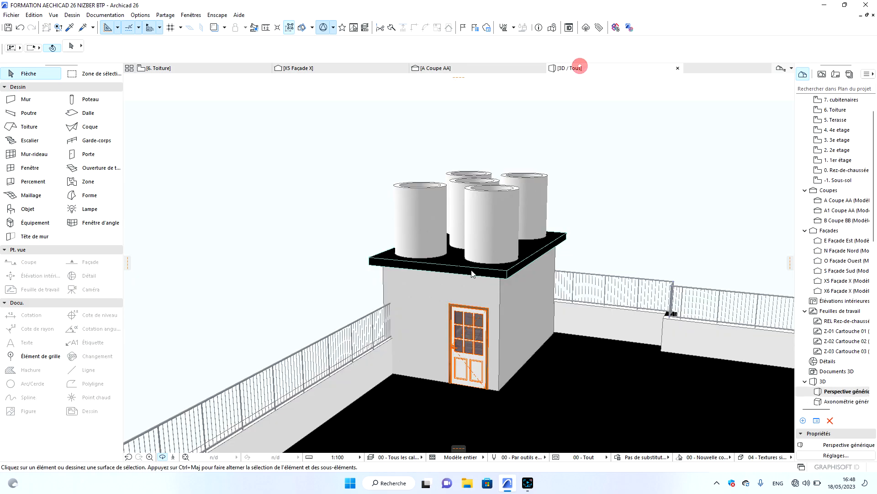
mouse_move(362, 280)
left_mouse_down()
mouse_move(473, 284)
mouse_move(331, 317)
mouse_move(333, 261)
mouse_move(369, 289)
left_mouse_up()
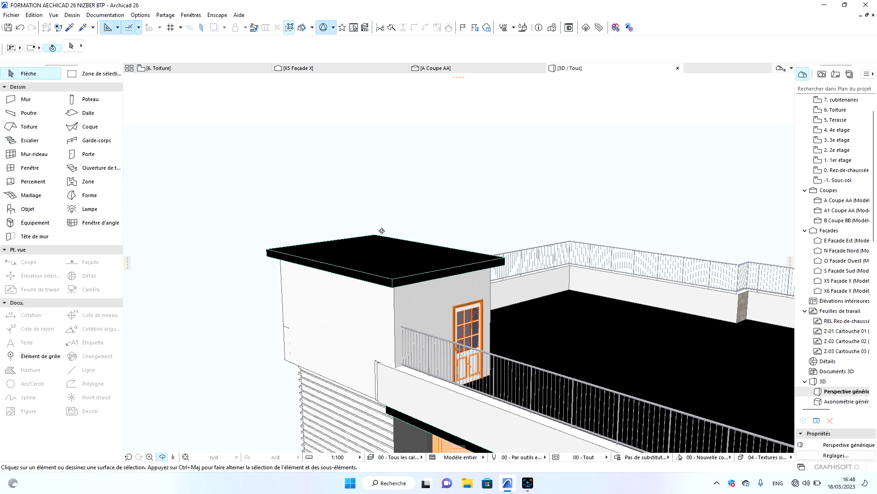
scroll(850, 124, "up", 1)
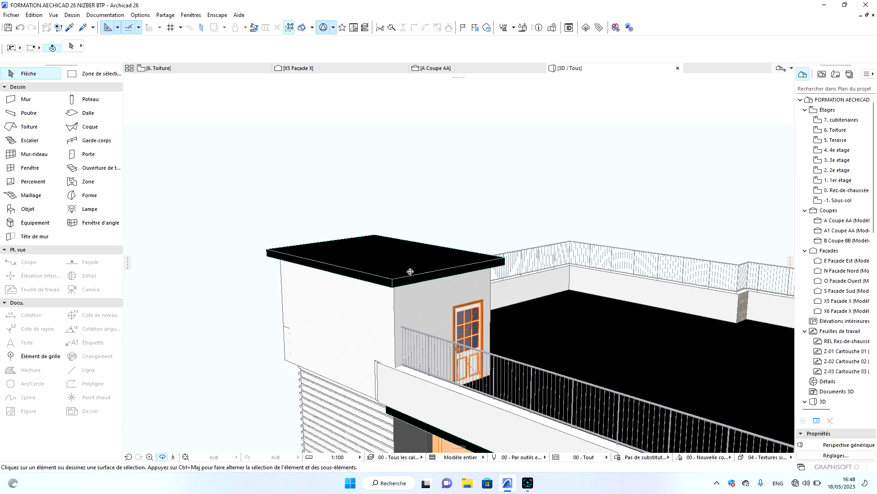
On the 6. Toiture plan, draw a full-circle wall by centre and radius in the upper-left corner of the stair tower's roof slab.
left_click(176, 69)
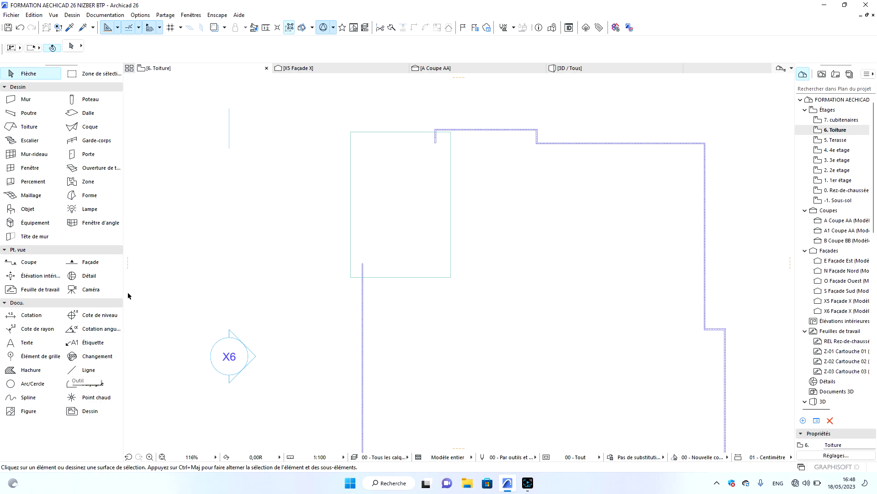
left_click(19, 99)
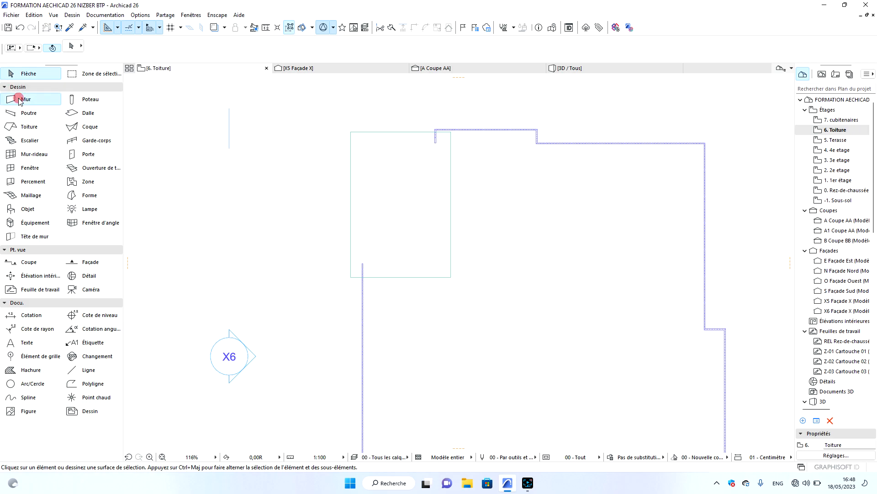
left_click(201, 47)
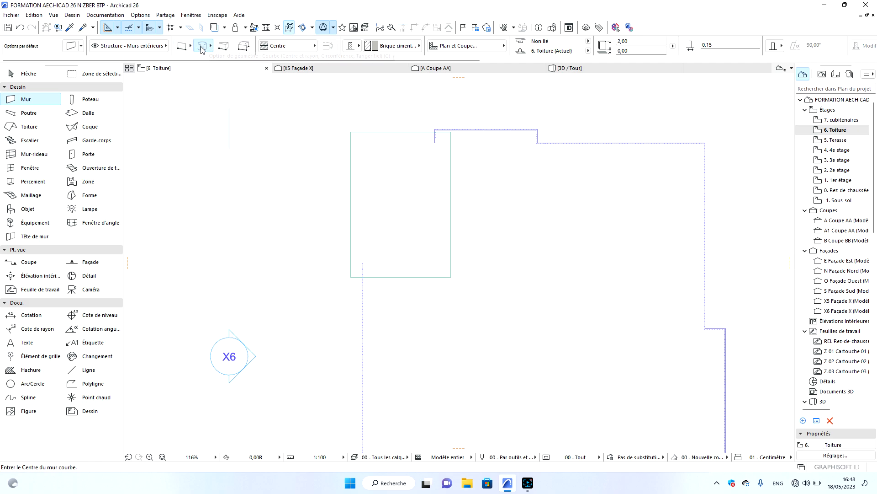
left_click(191, 48)
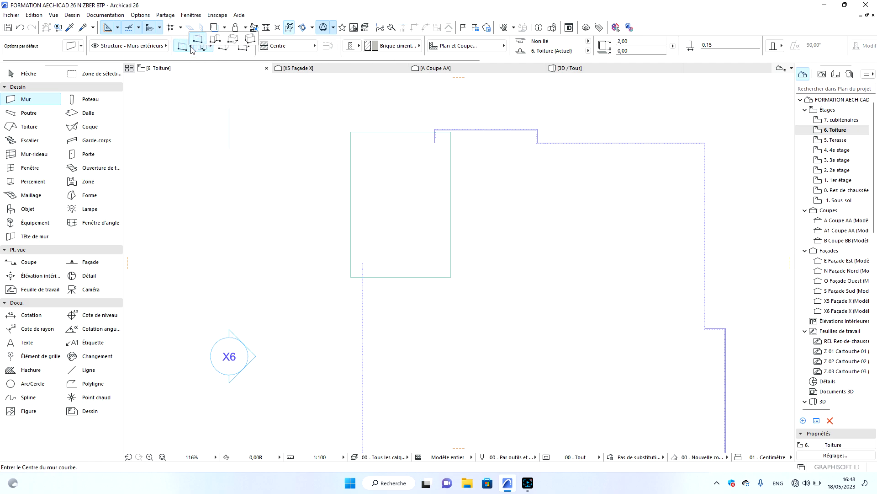
left_click(198, 39)
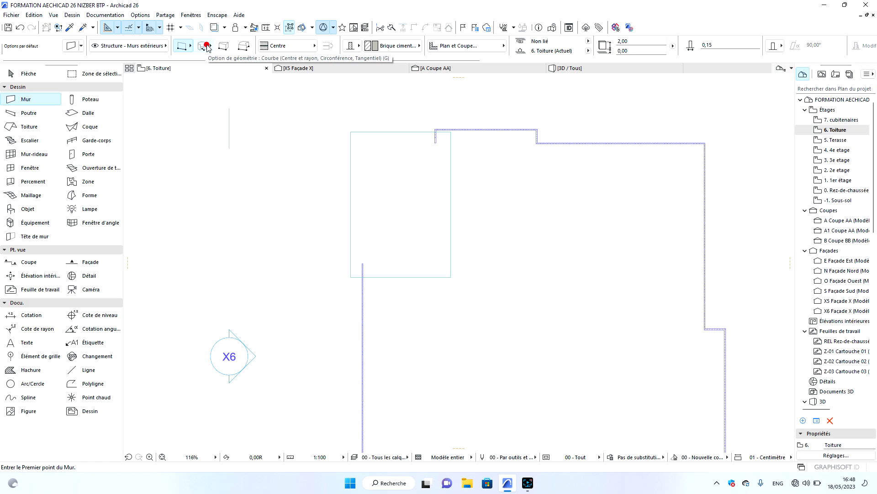
left_click(207, 46)
left_click(214, 40)
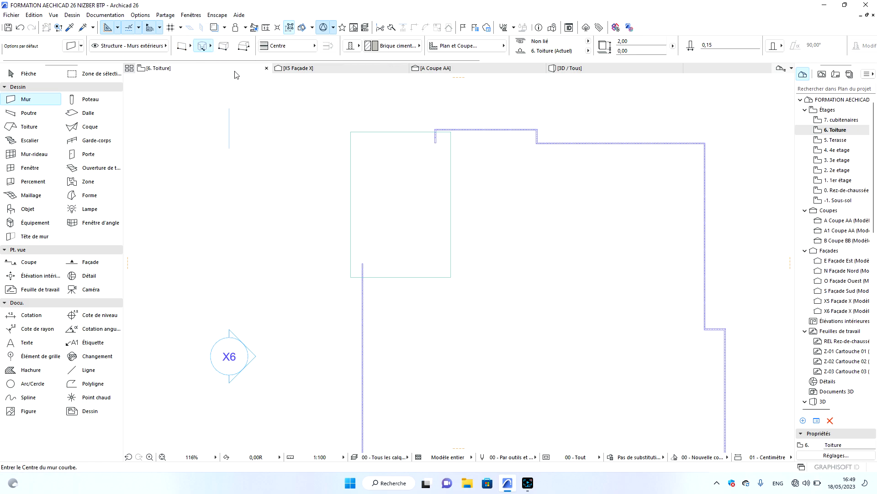
scroll(365, 144, "up", 5)
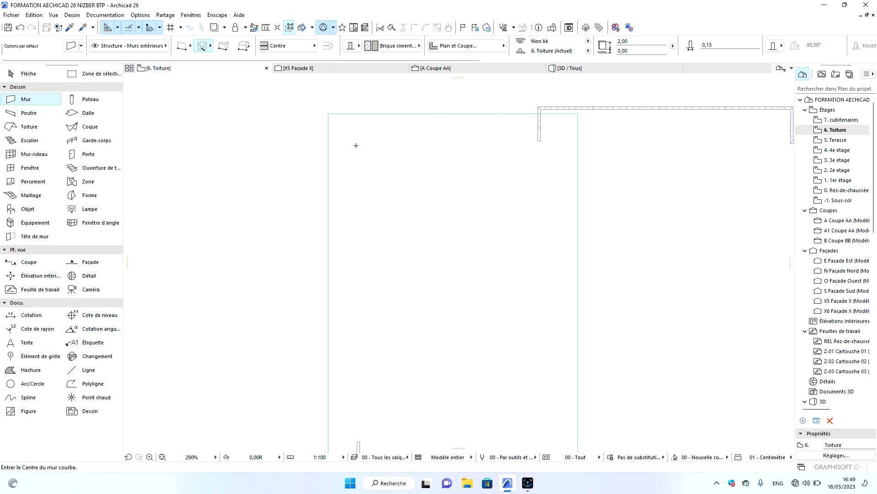
left_click(367, 154)
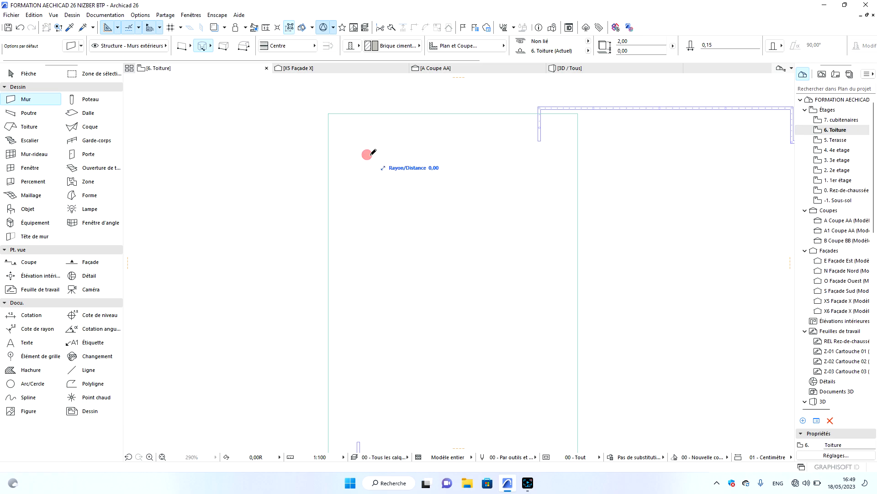
left_click(395, 162)
left_click(395, 164)
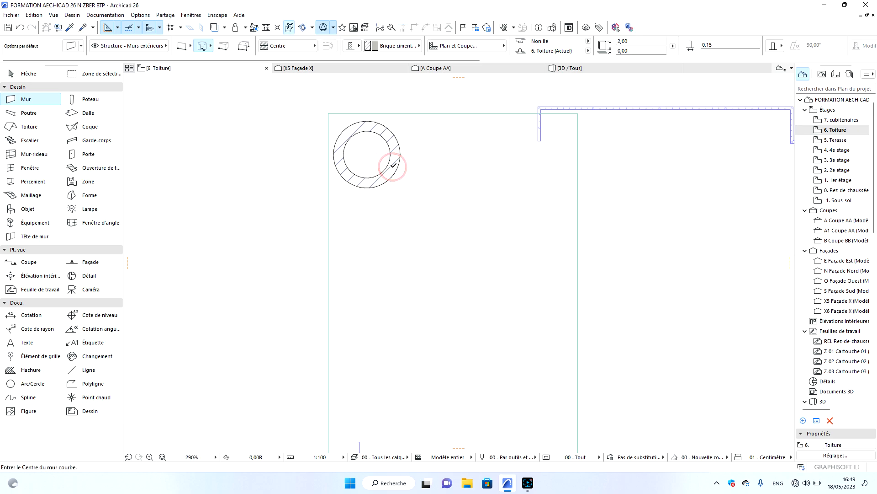
key("Escape")
Copy both halves of the circular wall to the roof slab's other three corners by translation with multiple copies, the first about 1.96 m across.
left_click(392, 167)
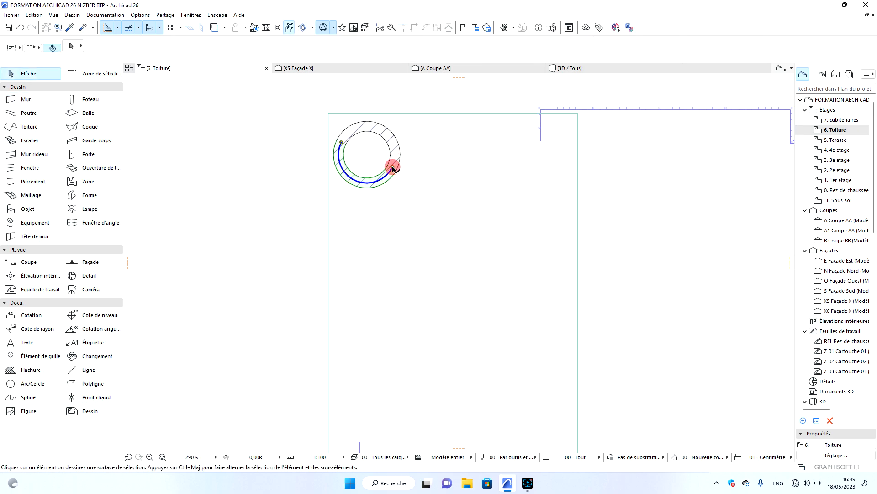
right_click(263, 136)
mouse_move(303, 228)
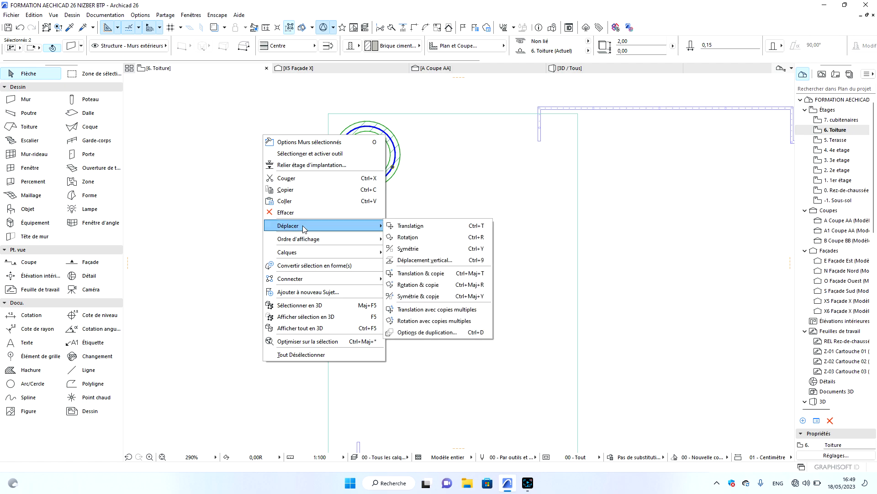
left_click(427, 314)
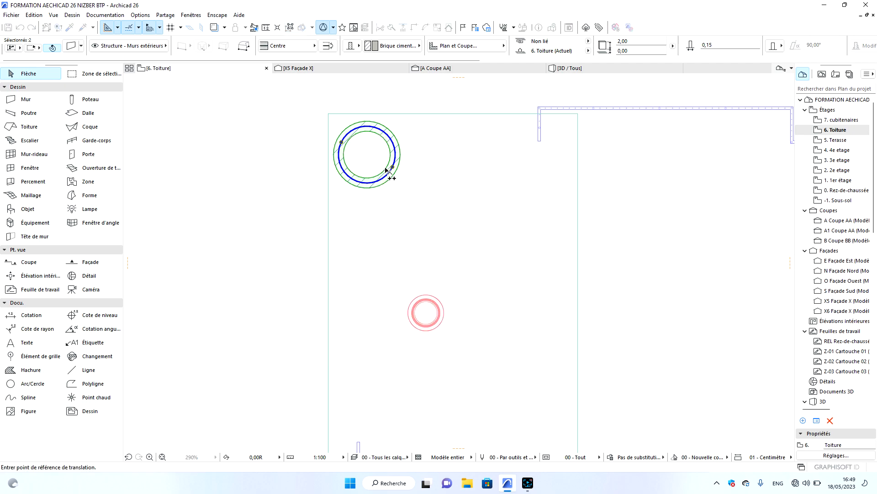
left_click(392, 167)
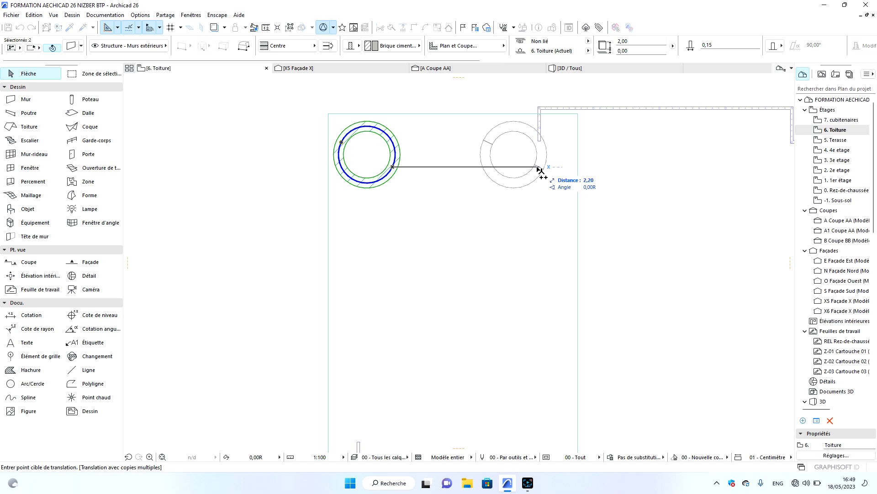
left_click(525, 168)
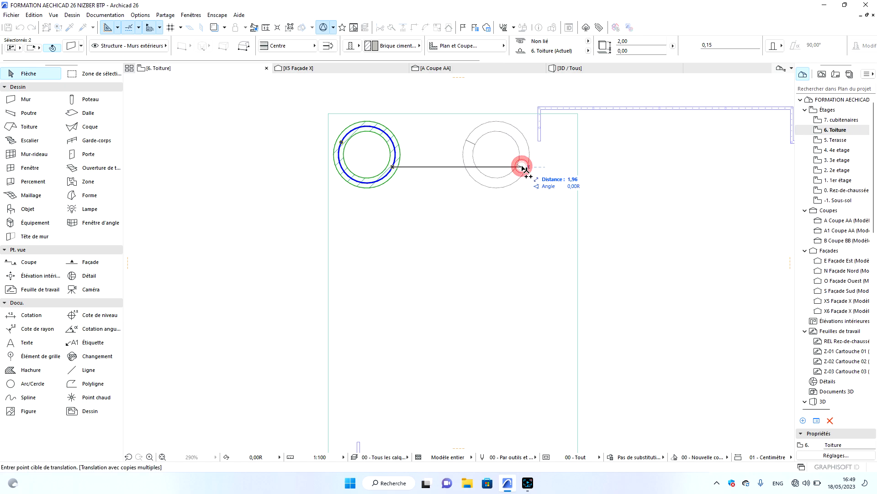
scroll(450, 153, "down", 2)
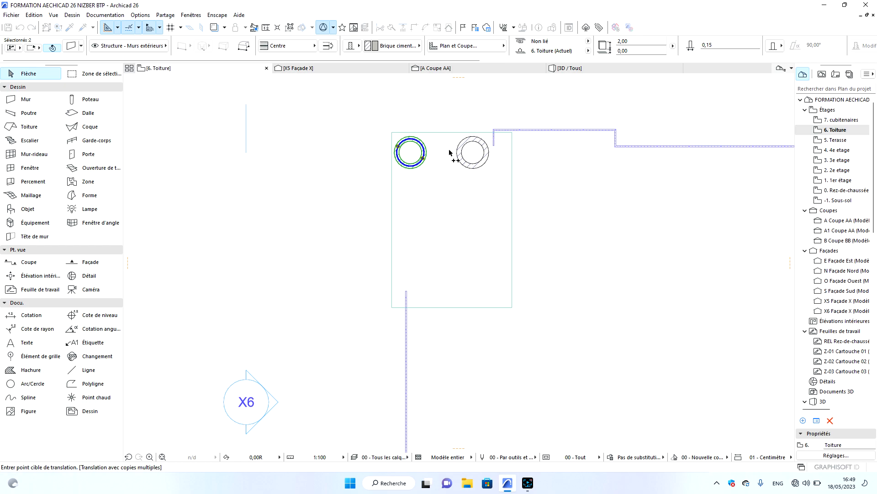
left_click(422, 274)
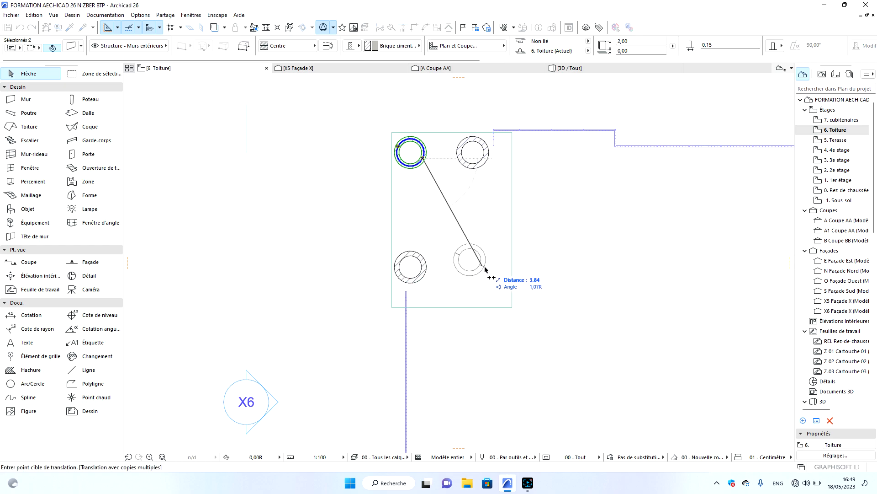
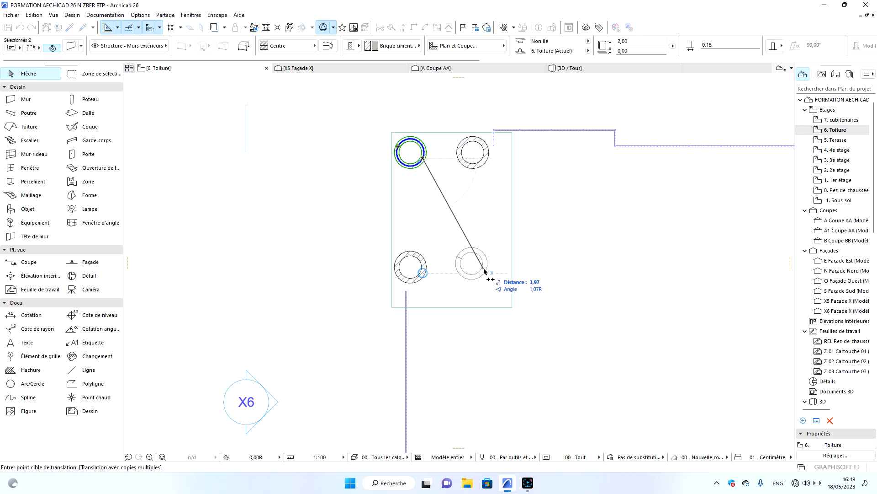
left_click(484, 271)
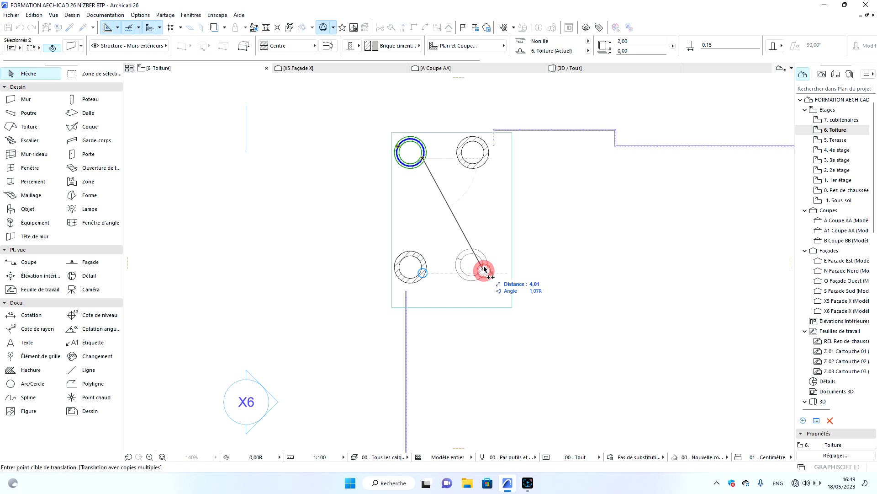
key("Escape")
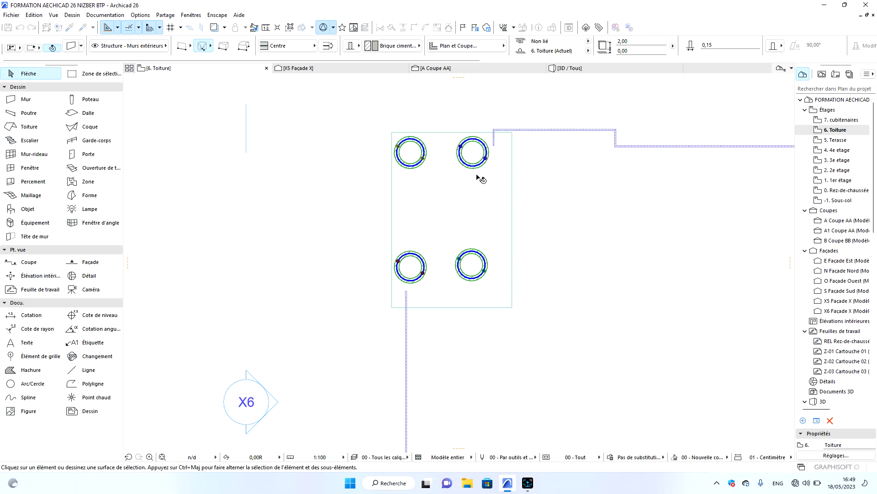
key("Escape")
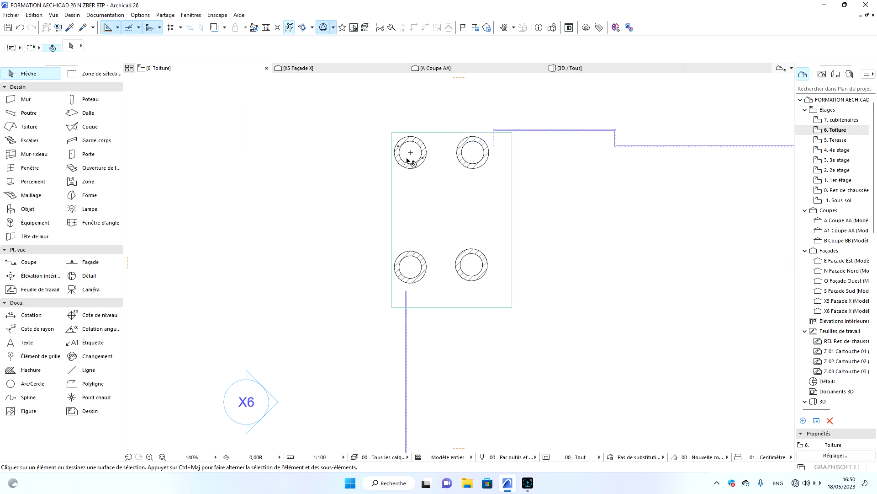
Copy the upper-left circular tank to the middle of the roof slab, about 2.15 m away diagonally, by translation with multiple copies.
left_click(415, 164)
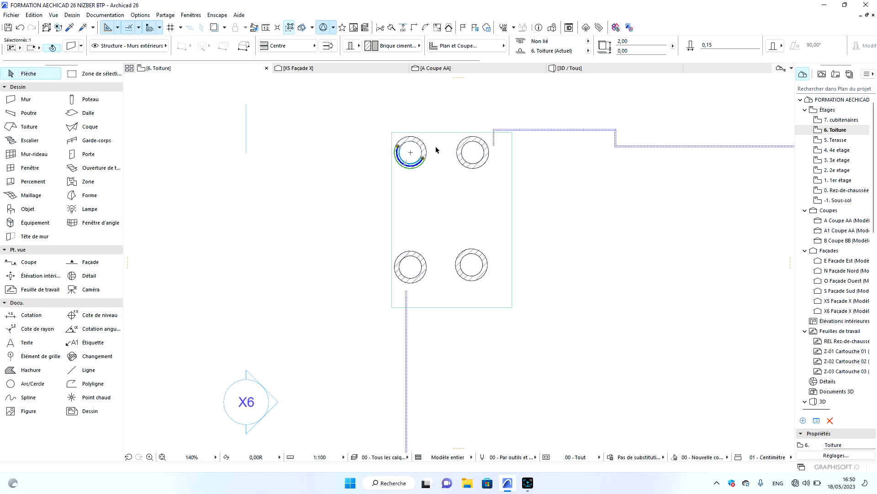
left_click(411, 147, "shift")
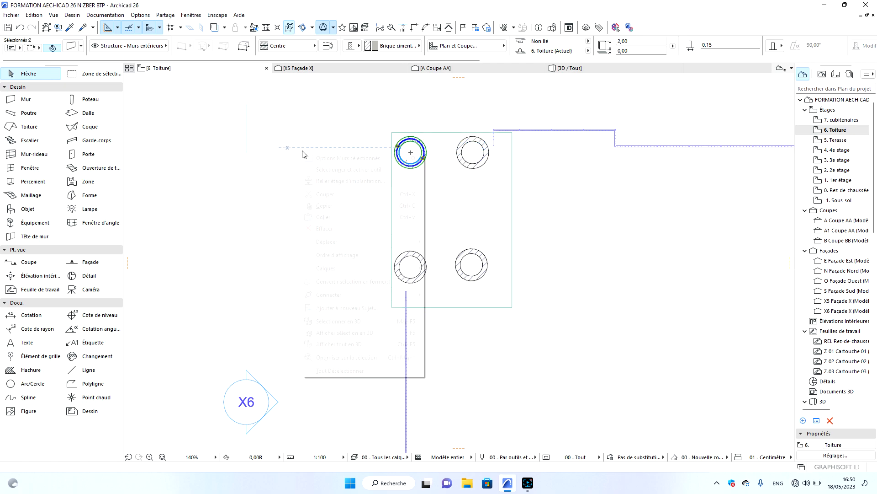
right_click(303, 151)
mouse_move(334, 242)
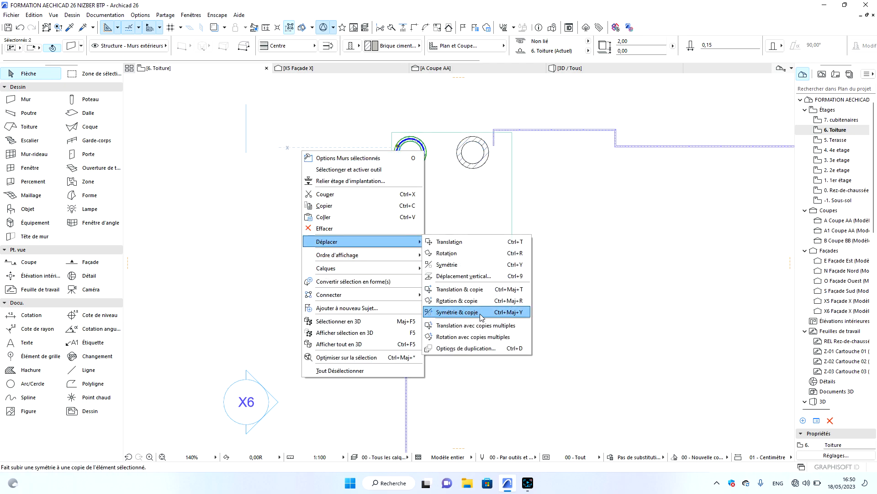
left_click(480, 326)
left_click(423, 158)
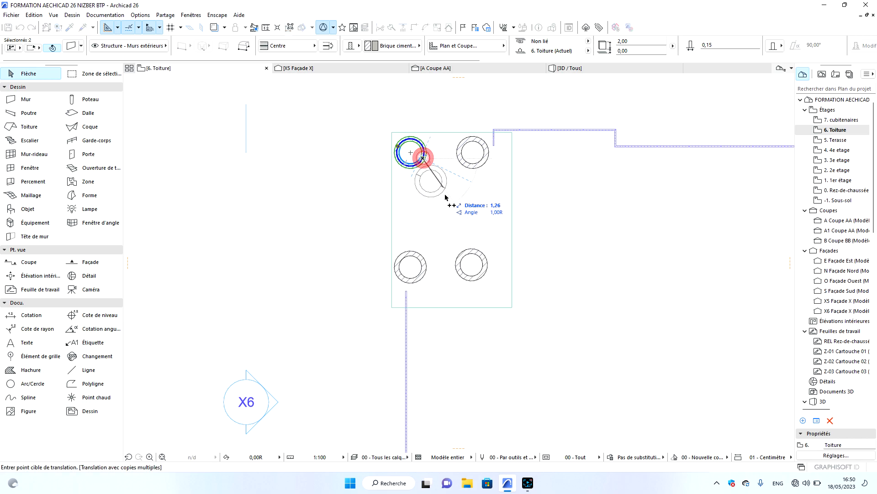
left_click(456, 219)
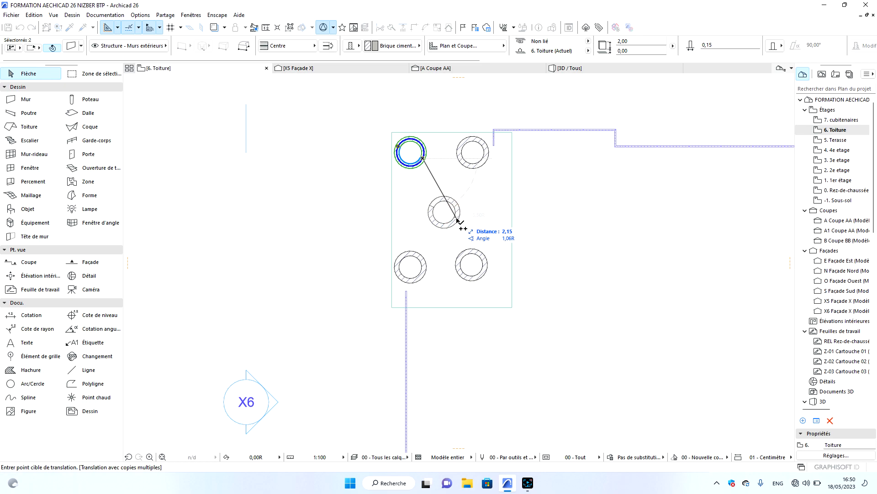
key("Escape")
left_click(437, 152)
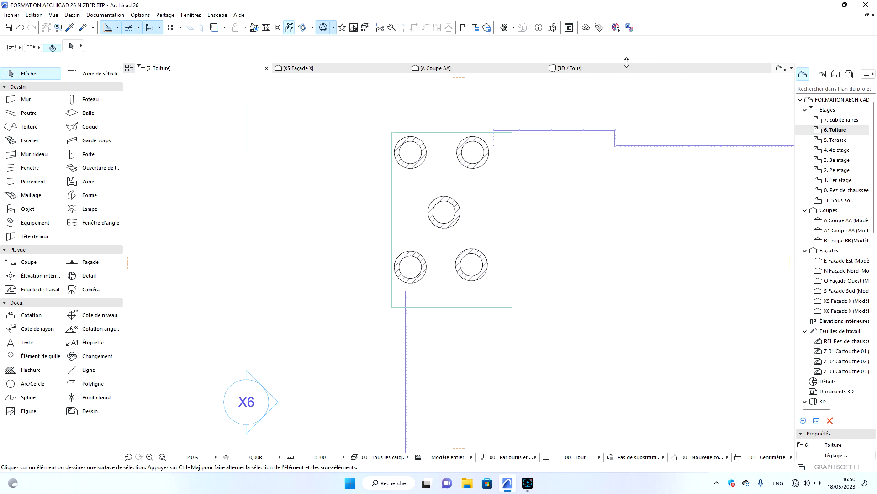
Check the five tanks on the roof slab in the 3D view and return to the 6. Toiture plan.
left_click(599, 69)
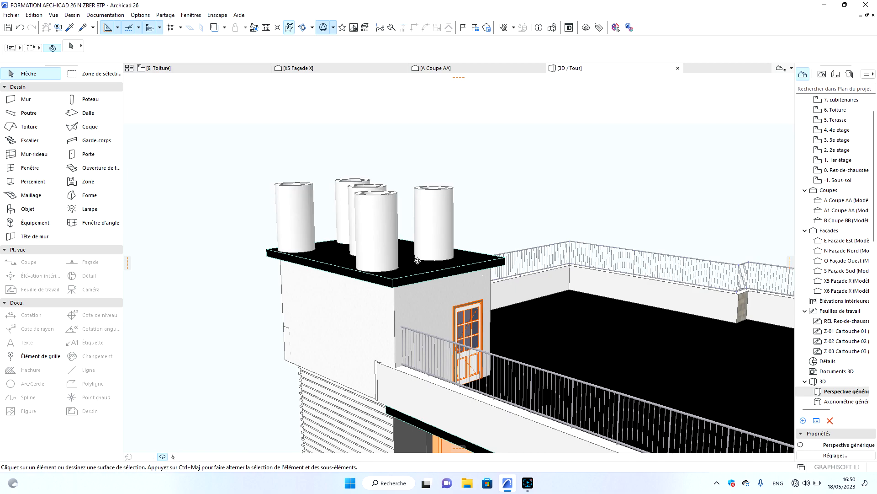
left_click_drag(415, 267, 319, 302)
left_click(185, 68)
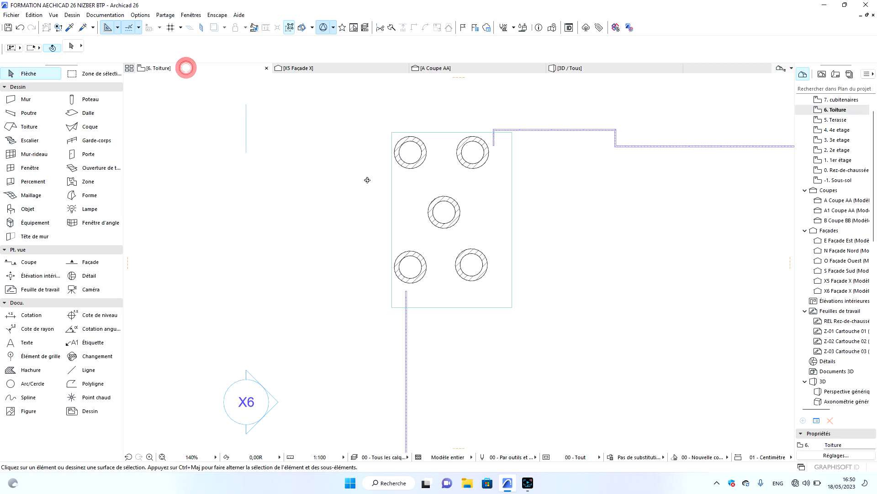
In the slab default settings, search the override surfaces for "vern" and choose Vernis - Blanc.
left_click(82, 114)
key("ctrl+t")
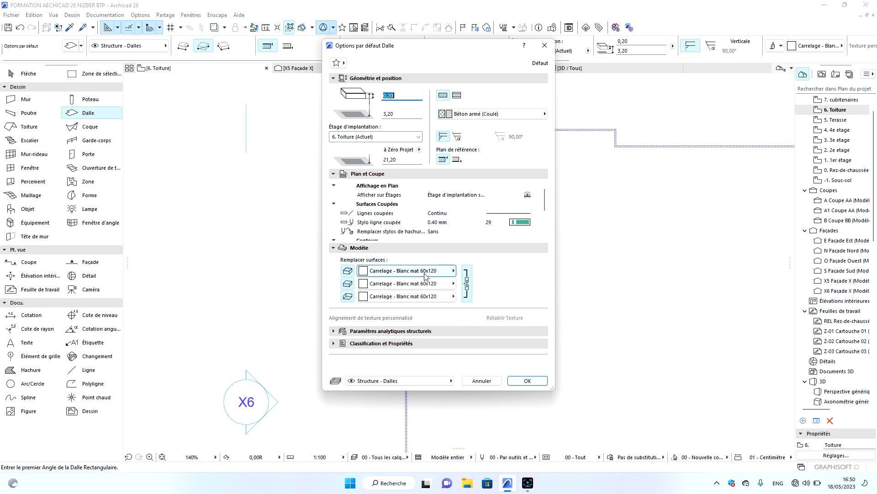
left_click(381, 272)
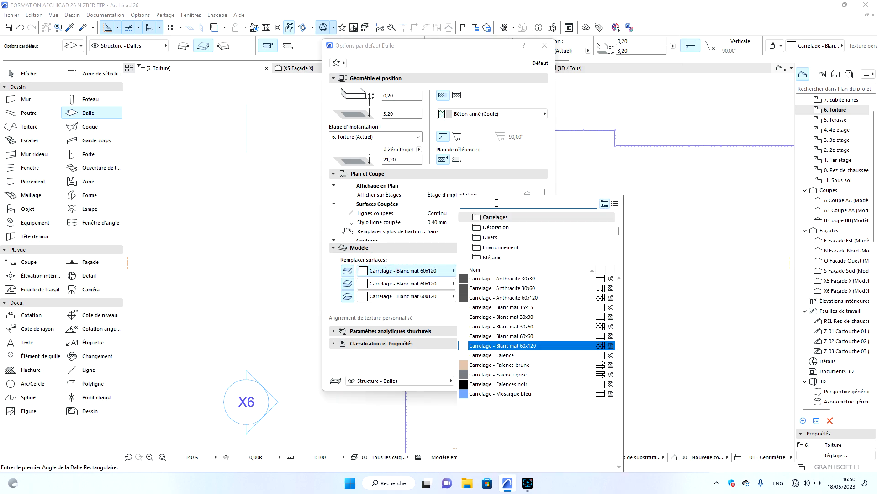
type("vern")
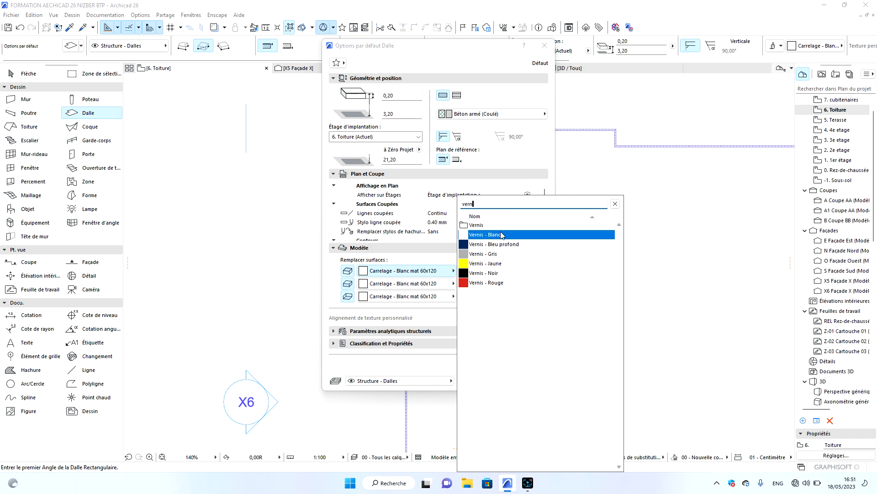
left_click(539, 234)
key("Return")
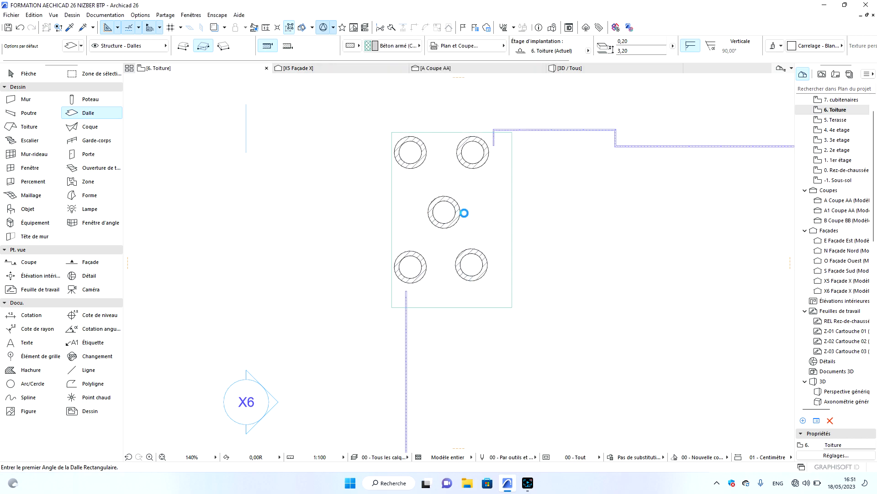
Inspect the five open-topped tanks on the stair tower's roof slab in the 3D view.
key("Escape")
left_click(566, 68)
middle_click_drag(415, 267, 453, 279, "shift")
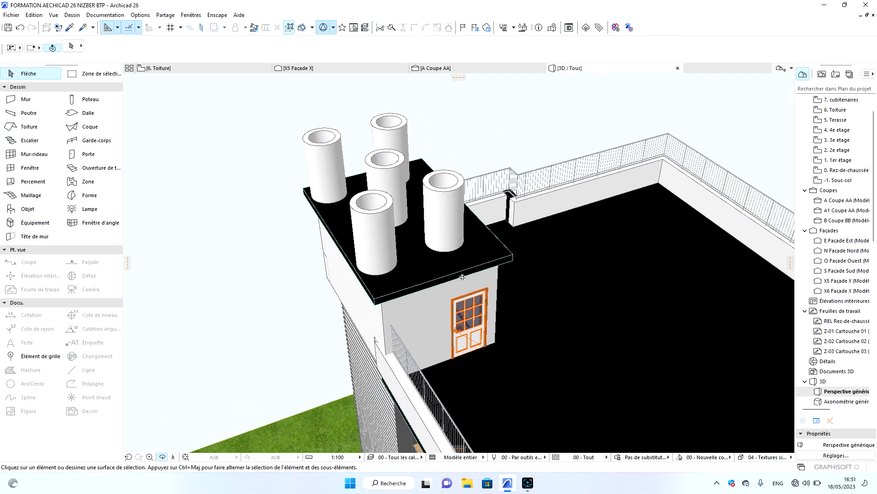
scroll(454, 279, "down", 2)
middle_click_drag(390, 295, 231, 111, "shift")
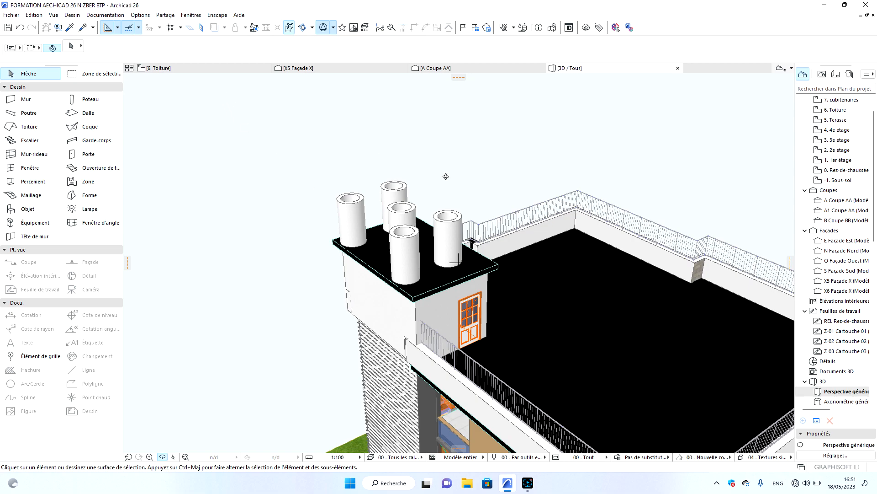
left_click(413, 241)
key("ctrl+d")
left_click(411, 237)
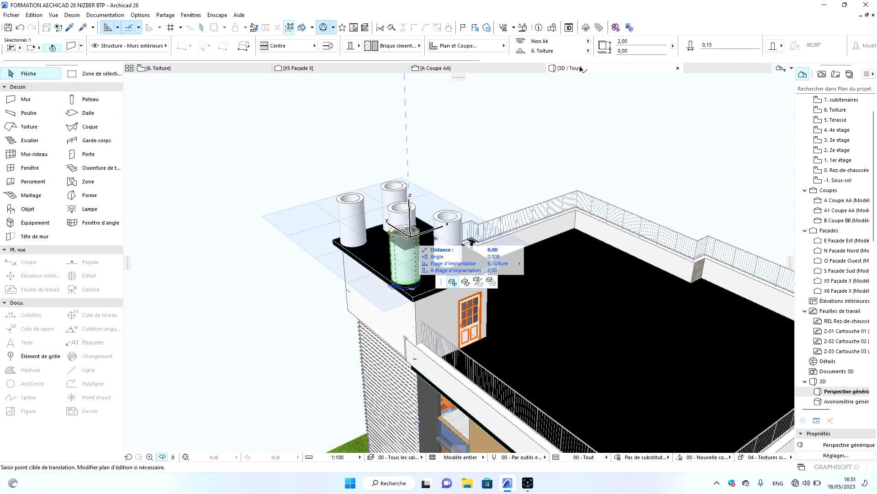
key("Escape")
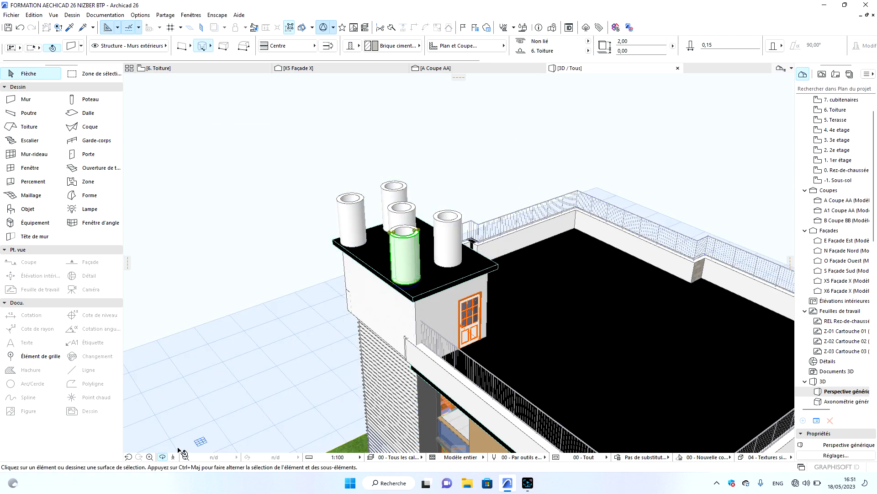
key("Escape")
Orbit around the tanks to examine their open tops and return to the 6. Toiture plan.
left_click(163, 457)
left_click_drag(459, 234, 515, 234)
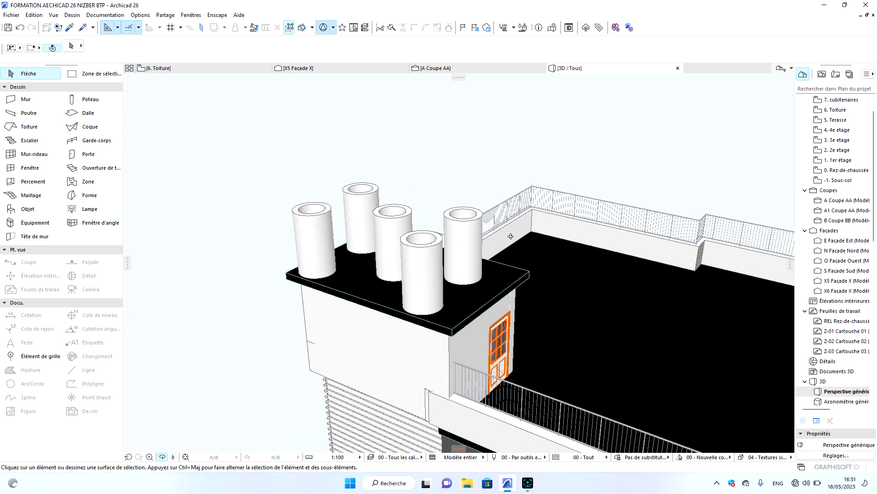
scroll(454, 230, "up", 4)
left_click_drag(455, 227, 496, 255)
left_click(199, 68)
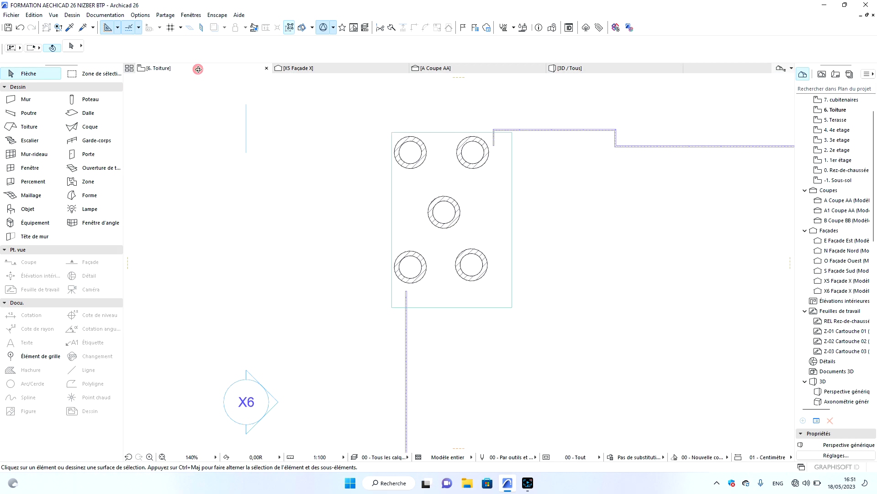
Create a slab inside the inner circle of each of the five tanks using the Slab tool with the Magic Wand.
left_click(92, 113)
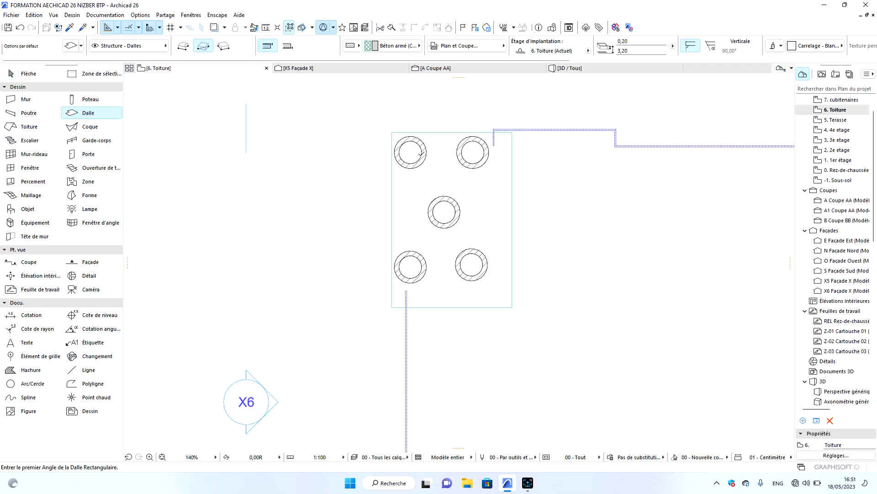
scroll(423, 151, "up", 5)
key("space")
left_click(428, 149)
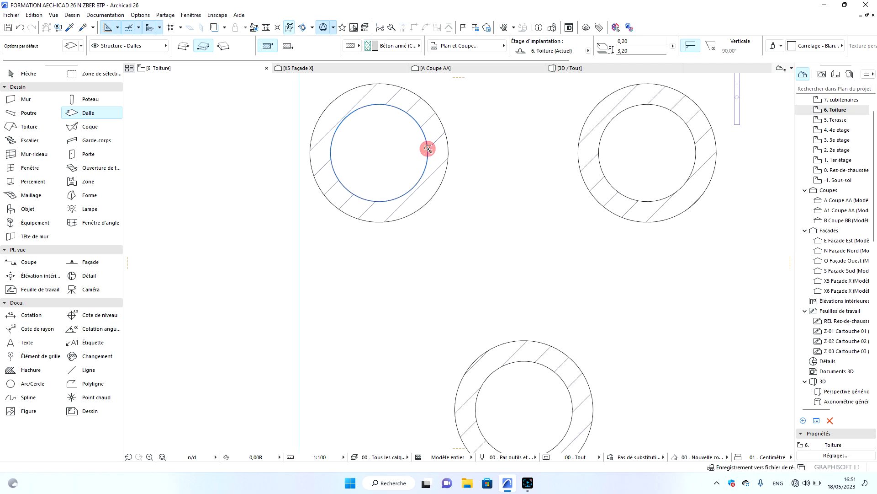
key("space")
left_click(604, 157)
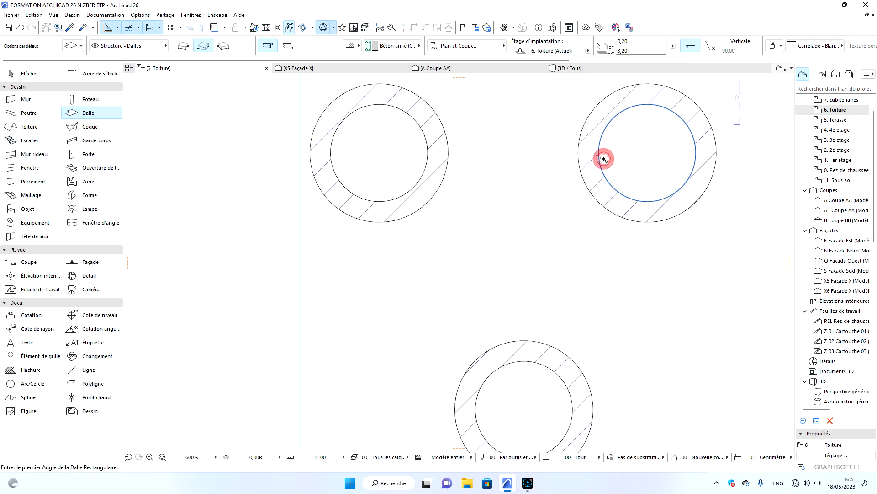
left_click(556, 385)
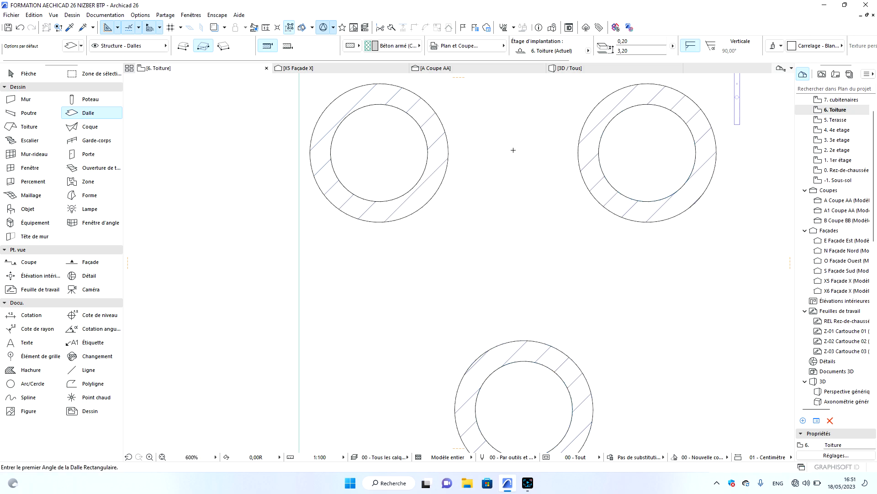
scroll(514, 137, "down", 4)
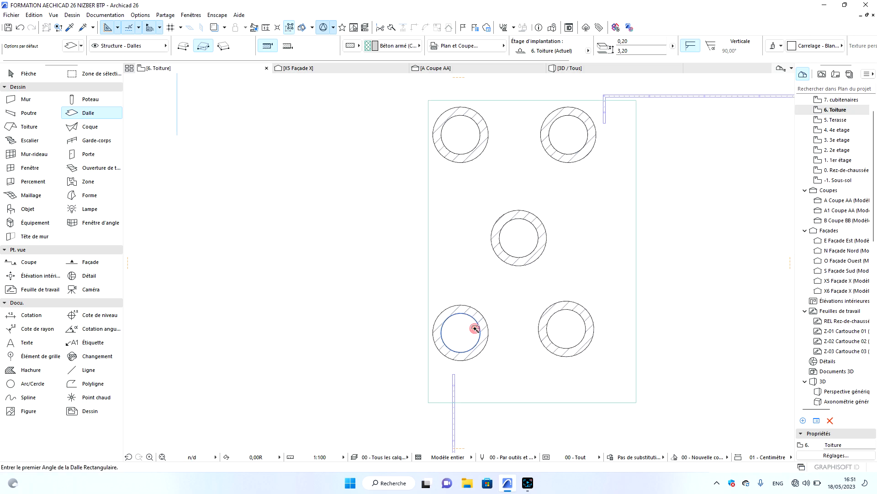
key("space")
left_click(554, 324)
Select the five round slabs in the 3D view and check their elevation in the slab settings.
left_click(594, 68)
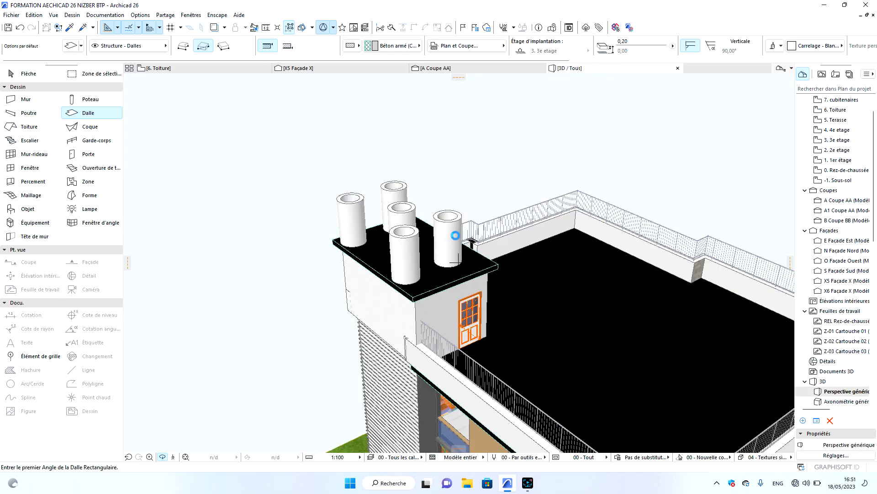
scroll(456, 235, "up", 3)
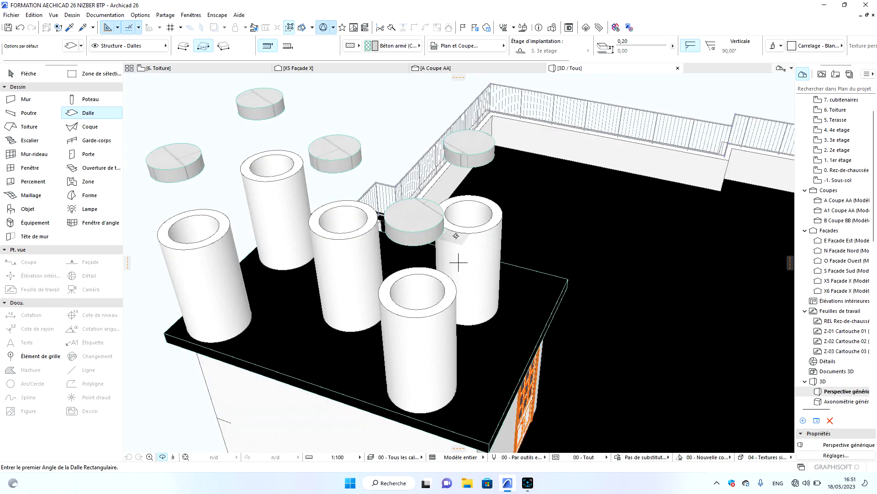
key("Escape")
key("Escape")
left_click(271, 111)
left_click(183, 166, "shift")
left_click(341, 162, "shift")
left_click(405, 235, "shift")
left_click(472, 159, "shift")
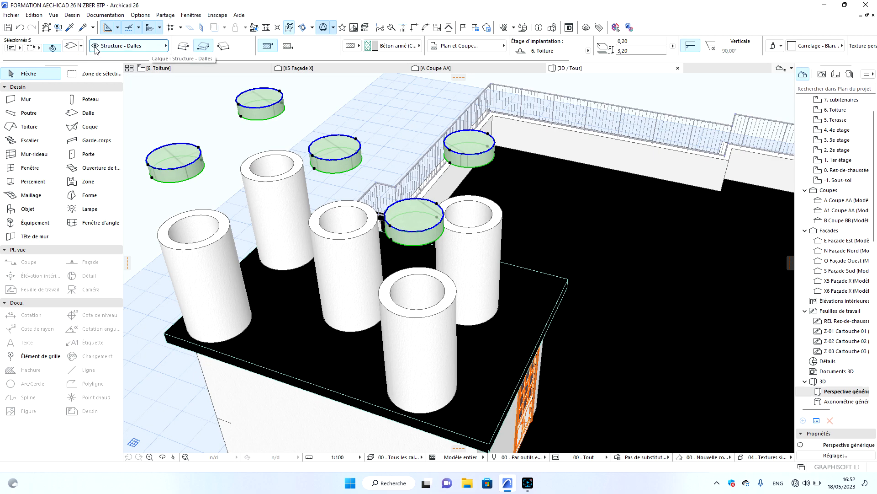
left_click(73, 47)
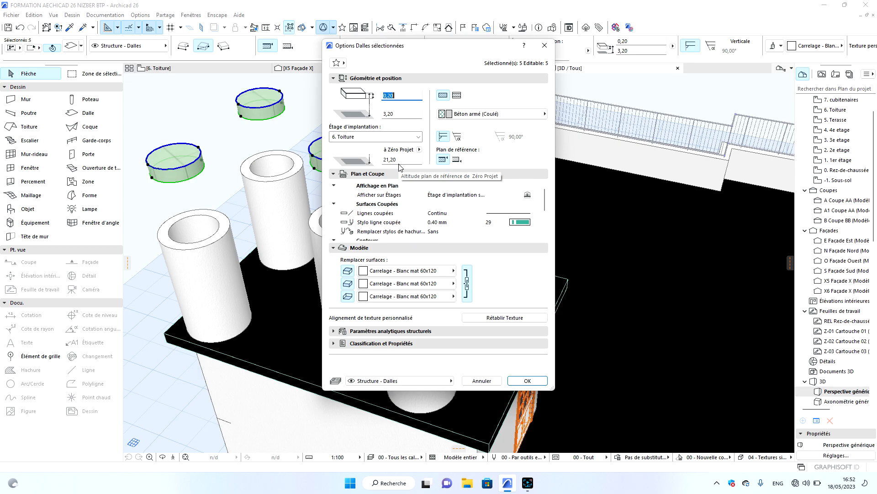
left_click(545, 45)
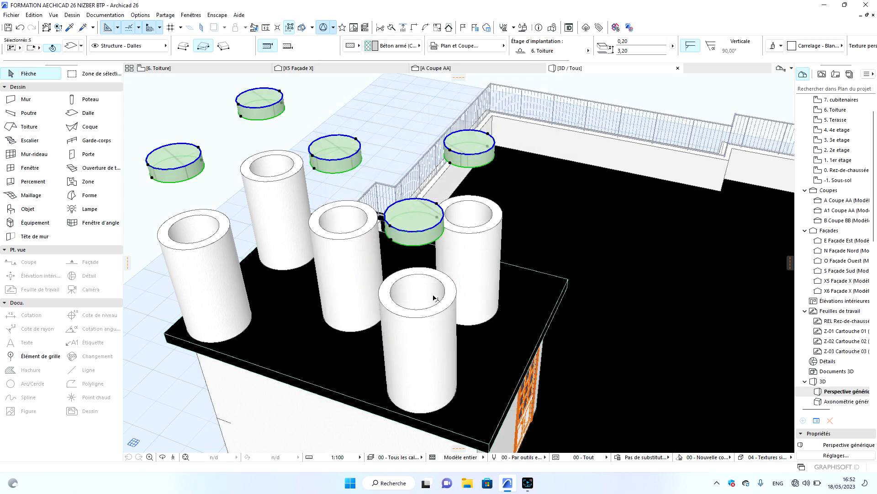
key("Escape")
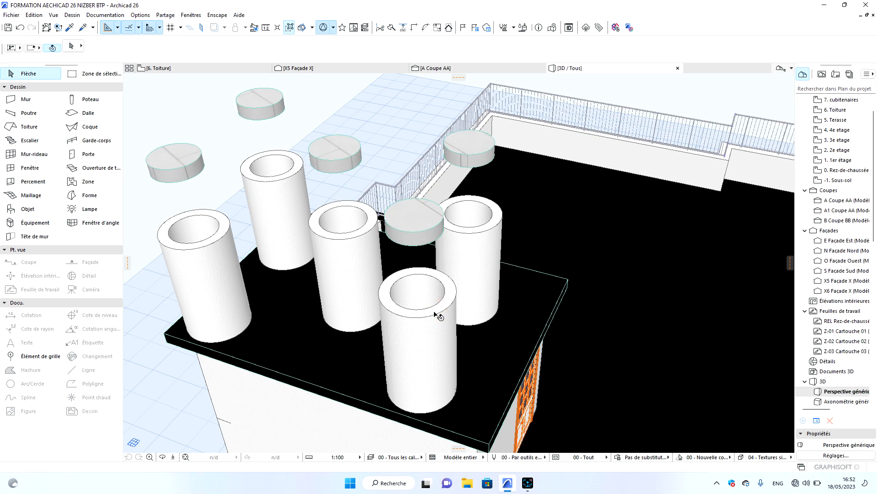
Check the height and base level of the front tank's wall in its settings.
left_click(437, 315)
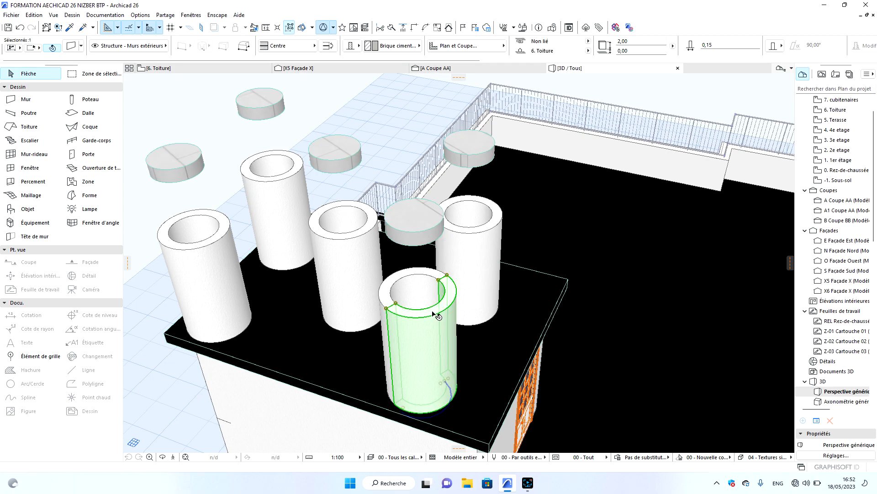
left_click(69, 47)
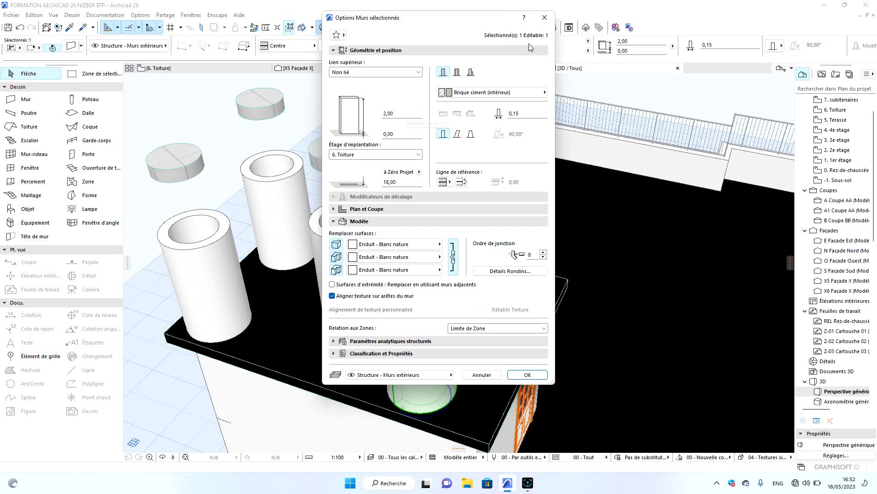
left_click(545, 18)
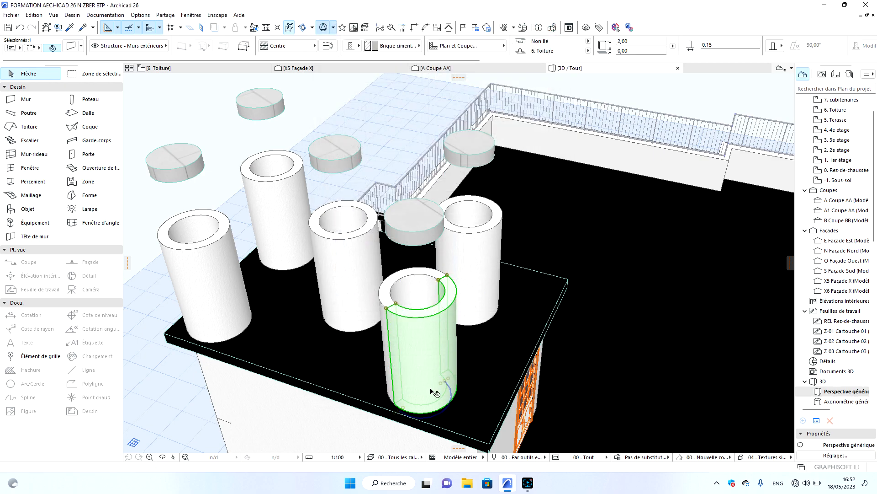
Select all five round slabs and set their reference plane elevation to project zero to 20.
left_click(418, 235)
left_click(420, 235)
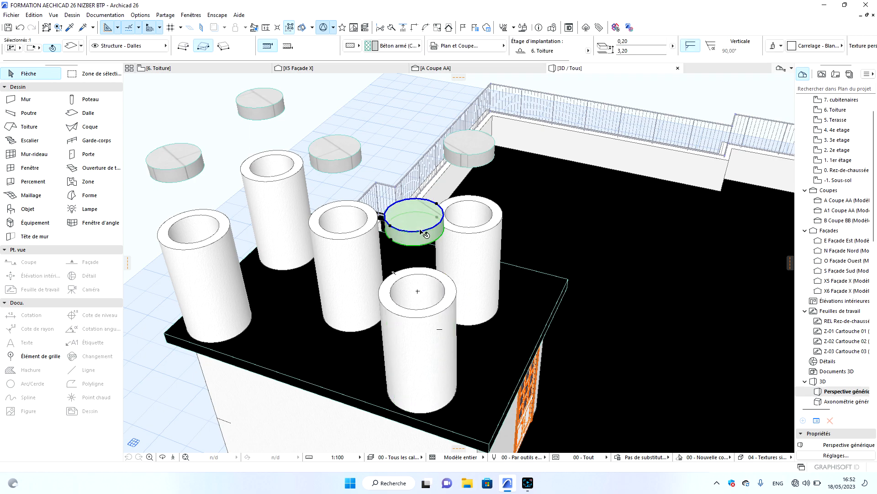
left_click(347, 162, "shift")
left_click(274, 106, "shift")
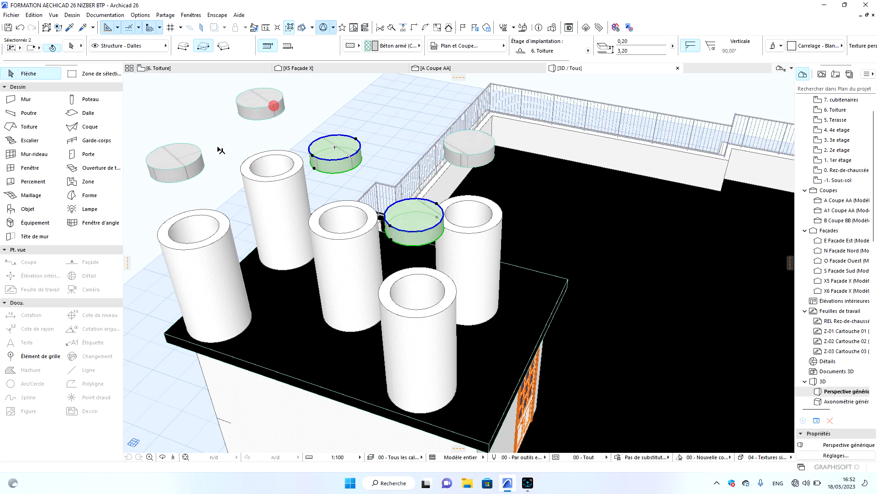
left_click(191, 163, "shift")
left_click(470, 146, "shift")
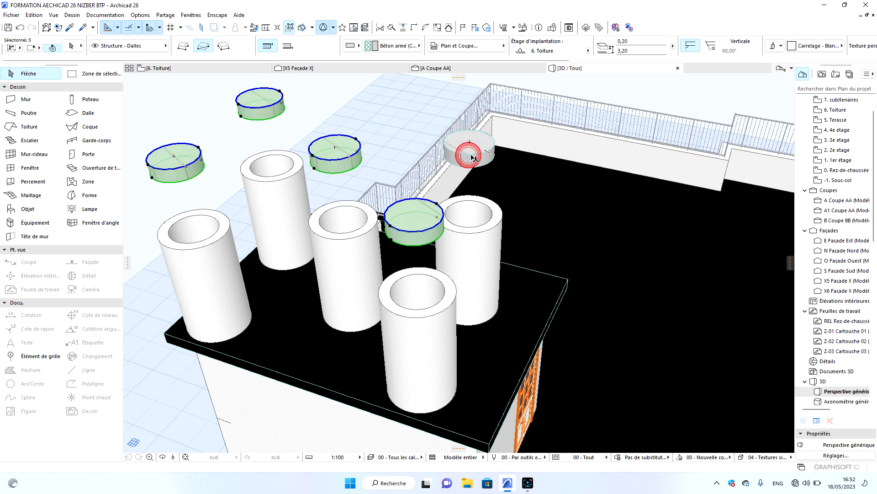
left_click(71, 46)
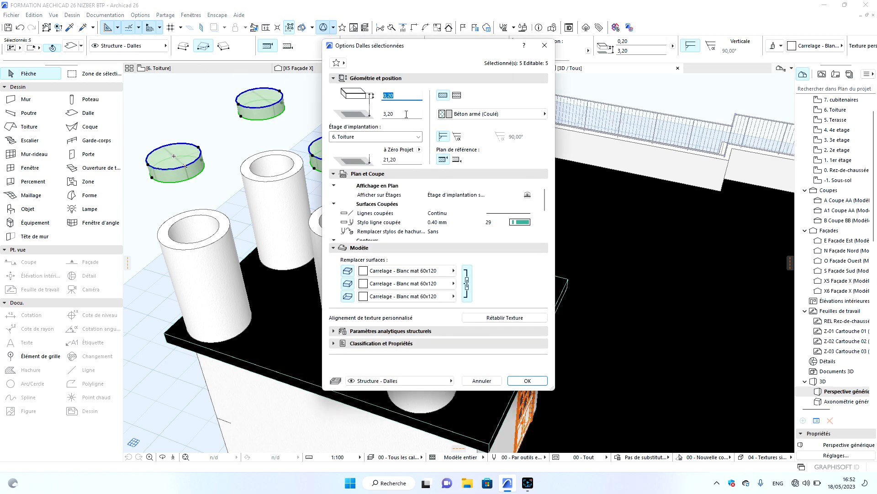
left_click(414, 159)
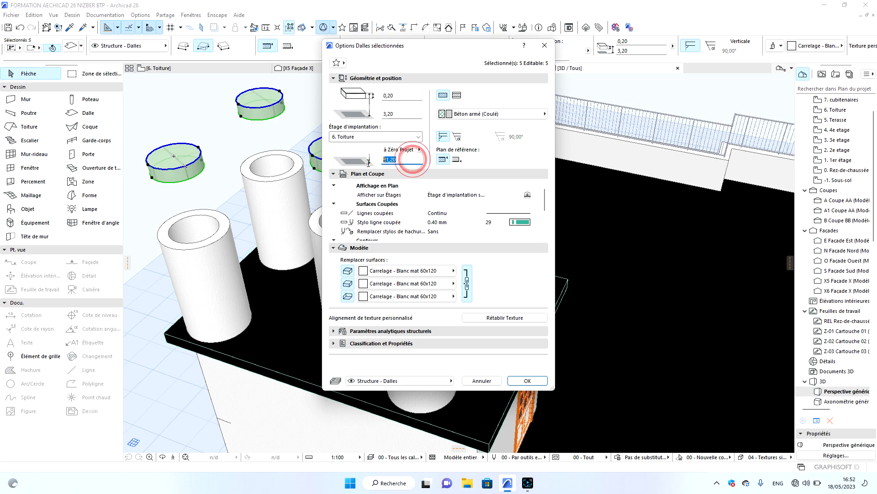
type("20")
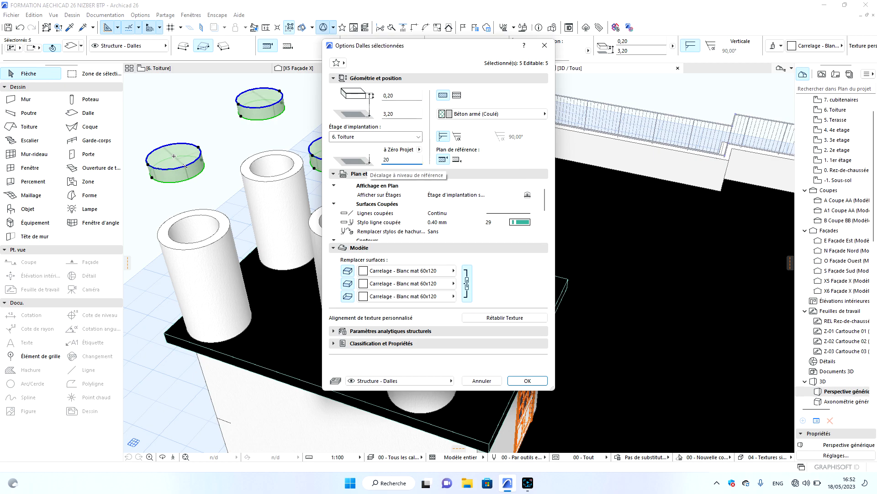
left_click(525, 382)
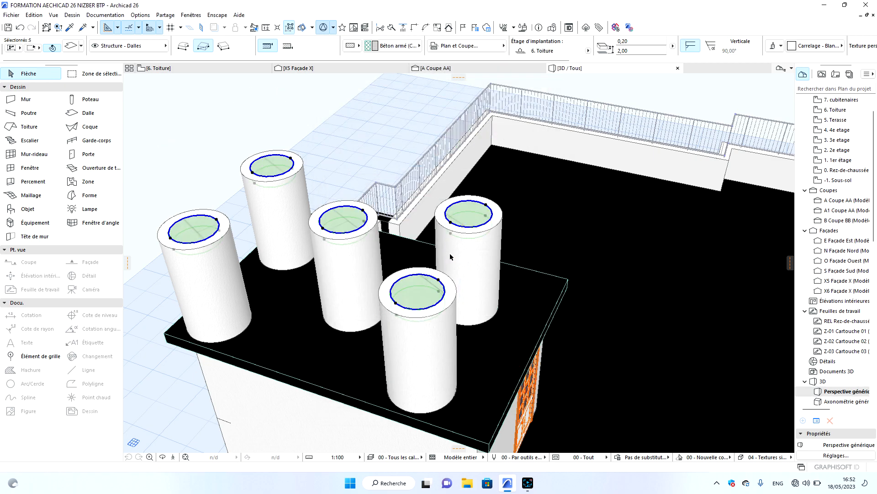
key("Escape")
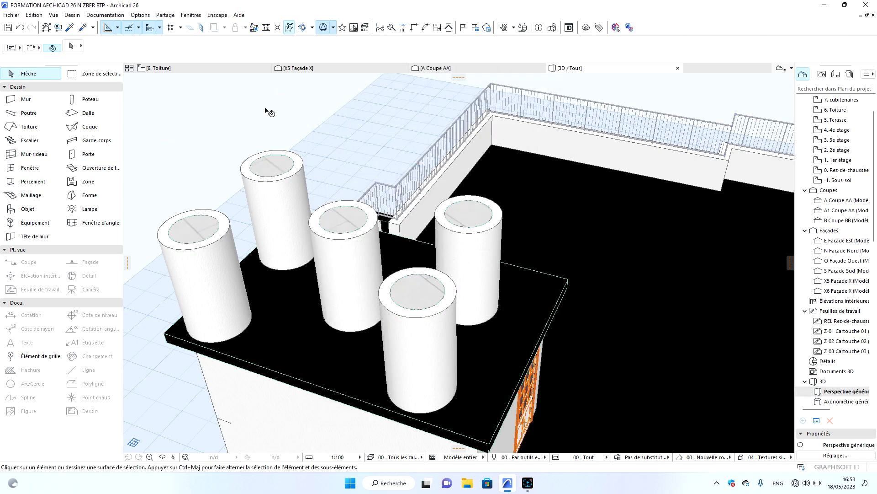
Return to the 6. Toiture plan and set the default wall height to 0,50.
left_click(192, 68)
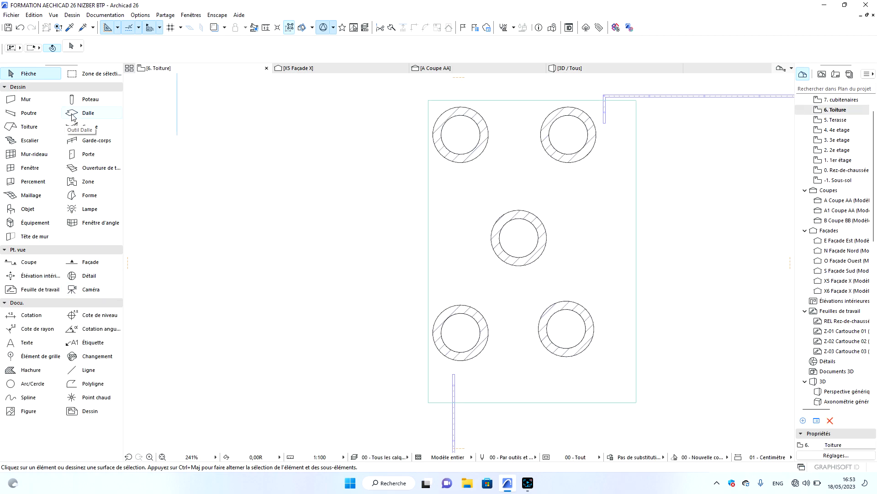
left_click(26, 99)
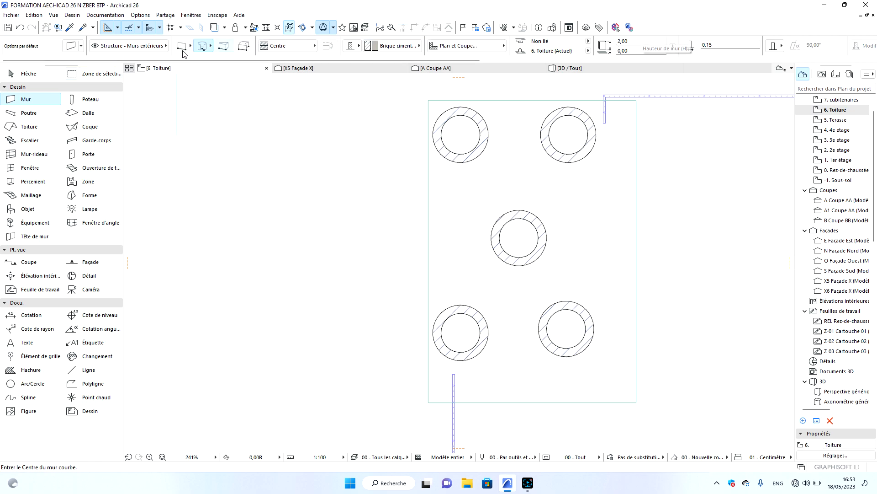
left_click(71, 45)
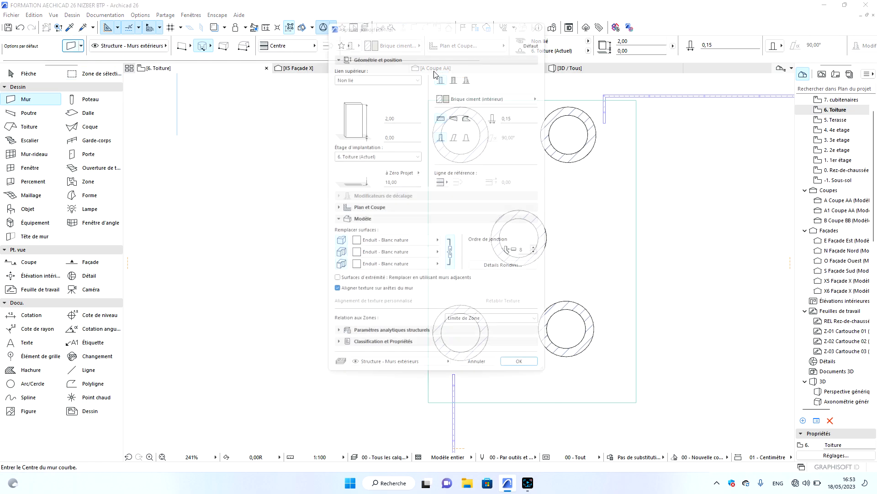
left_click_drag(409, 111, 321, 126)
type("0")
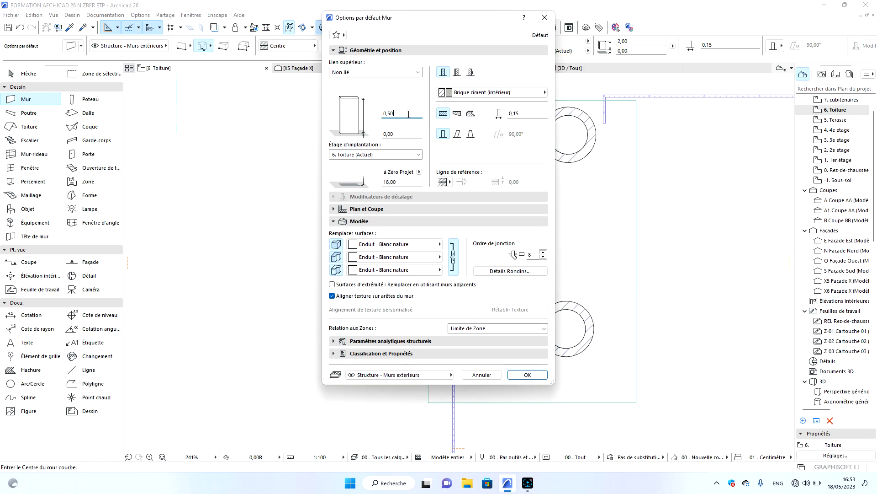
left_click(528, 375)
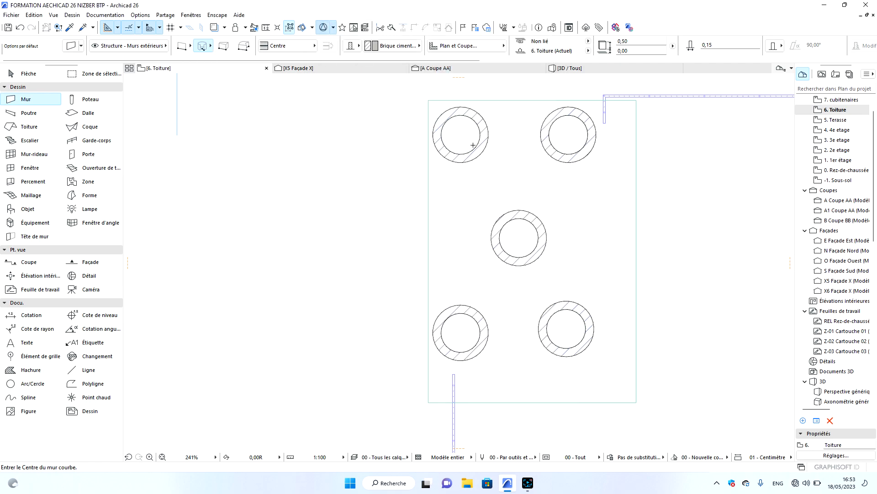
Draw a small circular wall, 0,50 high, centred inside the upper-left tank on the 6. Toiture plan.
scroll(461, 133, "up", 3)
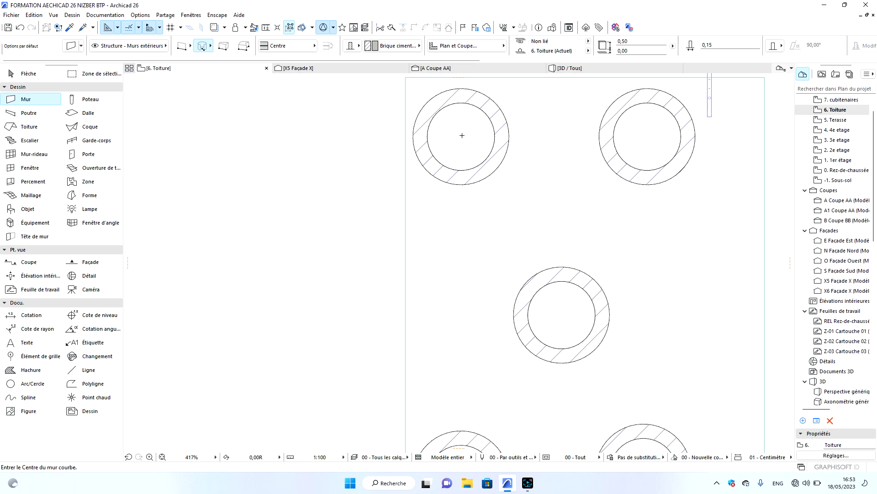
left_click(462, 135)
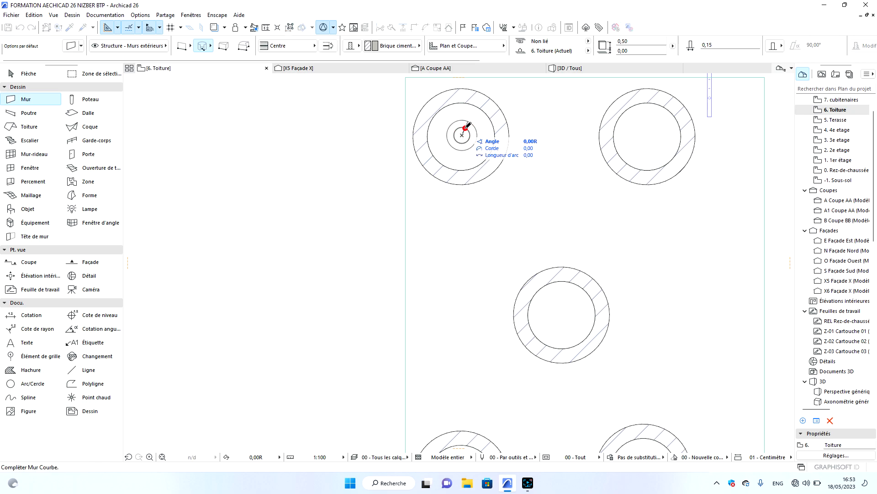
key("Escape")
Try drawing a second small circular wall inside the upper-right tank, and delete both of its halves.
left_click(647, 138)
double_click(651, 135)
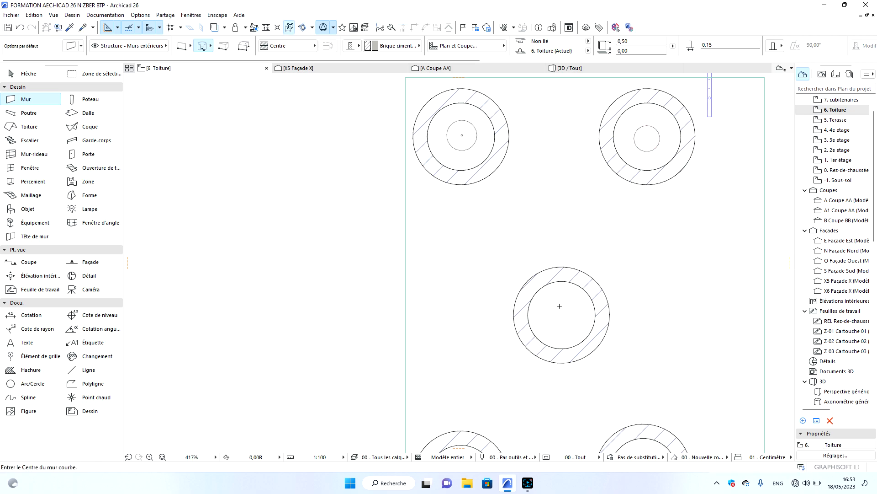
key("Escape")
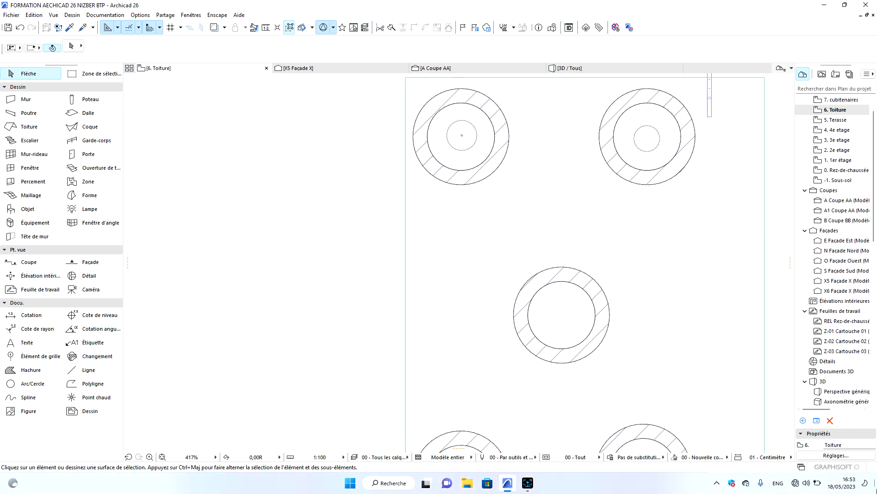
left_click(650, 151)
key("Delete")
left_click(656, 132)
key("Delete")
Copy both halves of the upper-left tank's small circular wall into the other four tanks with a multiple copy.
left_click(477, 138)
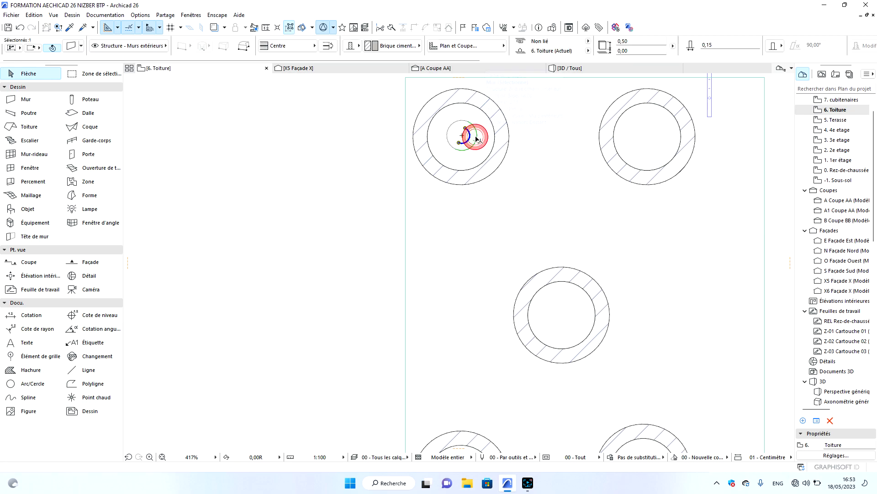
left_click(455, 135, "shift")
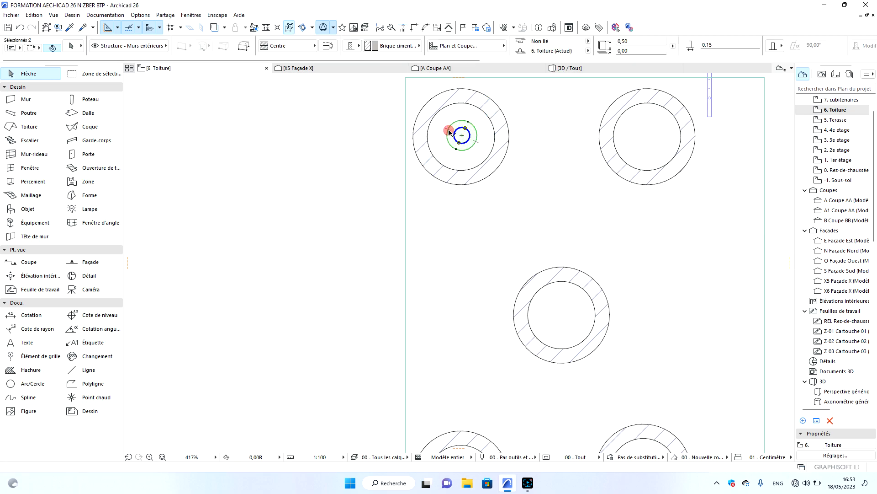
right_click(281, 135)
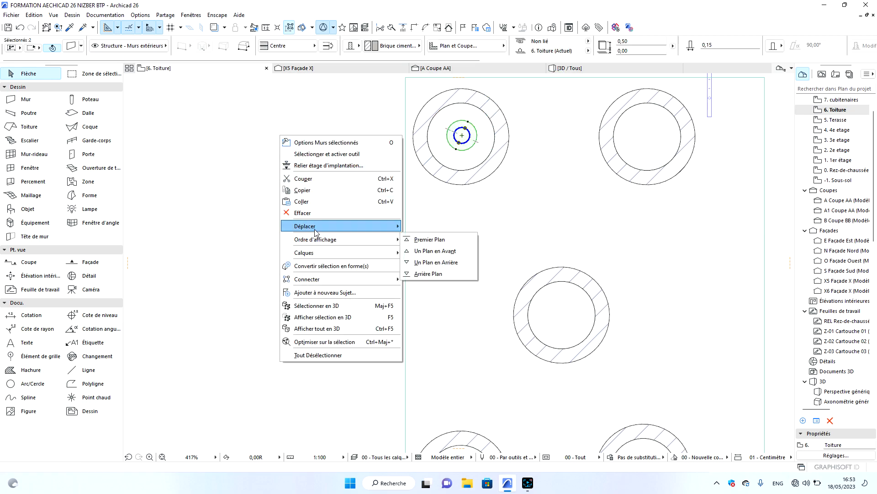
mouse_move(356, 226)
left_click(467, 310)
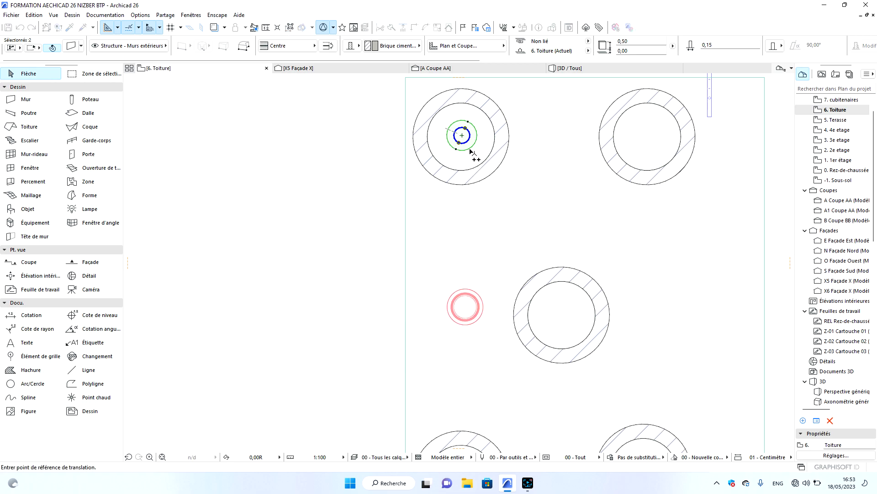
left_click(459, 143)
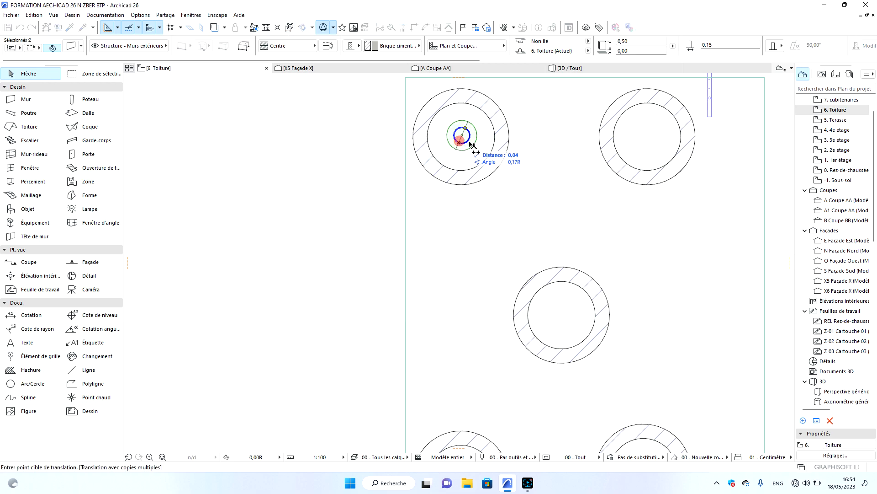
left_click(646, 143)
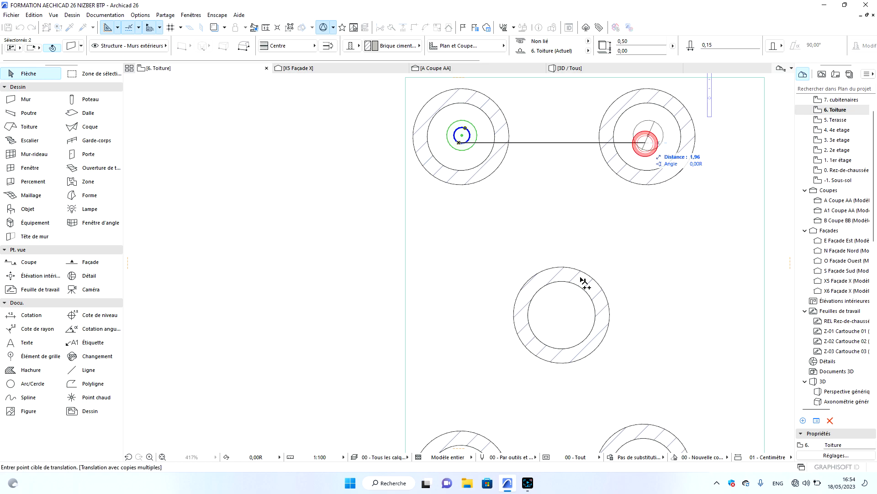
left_click(557, 325)
scroll(562, 188, "down", 3)
scroll(515, 301, "up", 3)
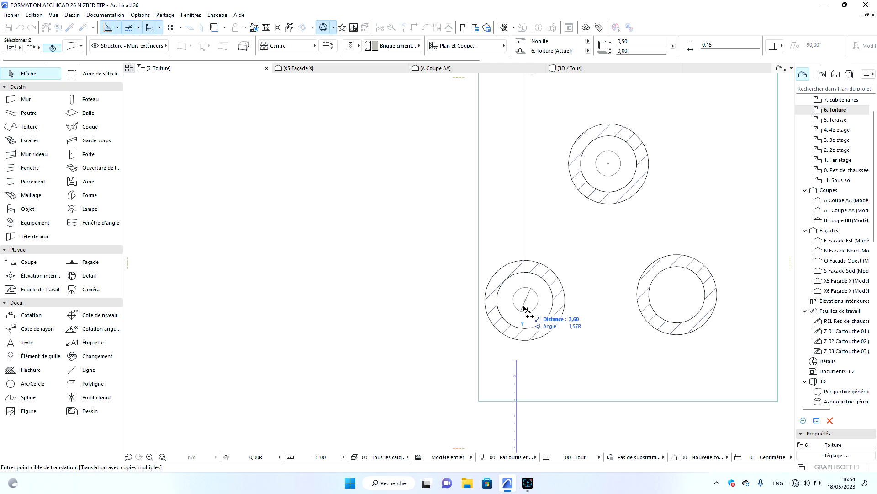
left_click(524, 306)
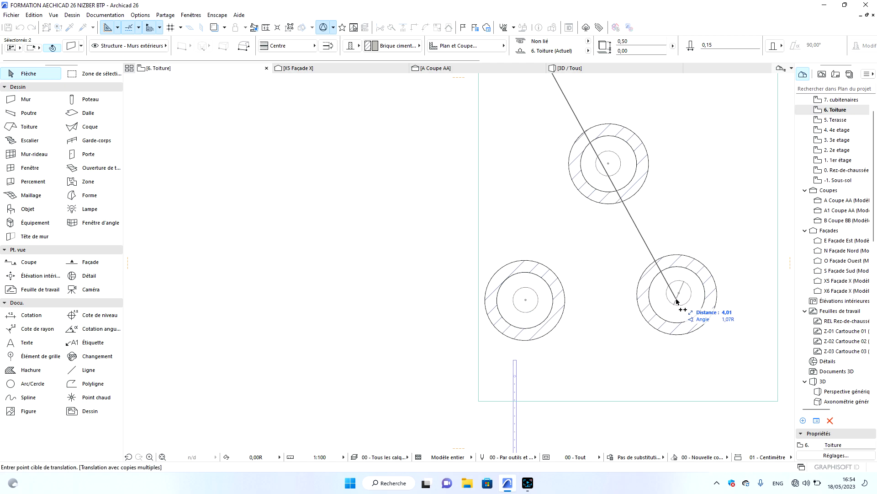
left_click(676, 302)
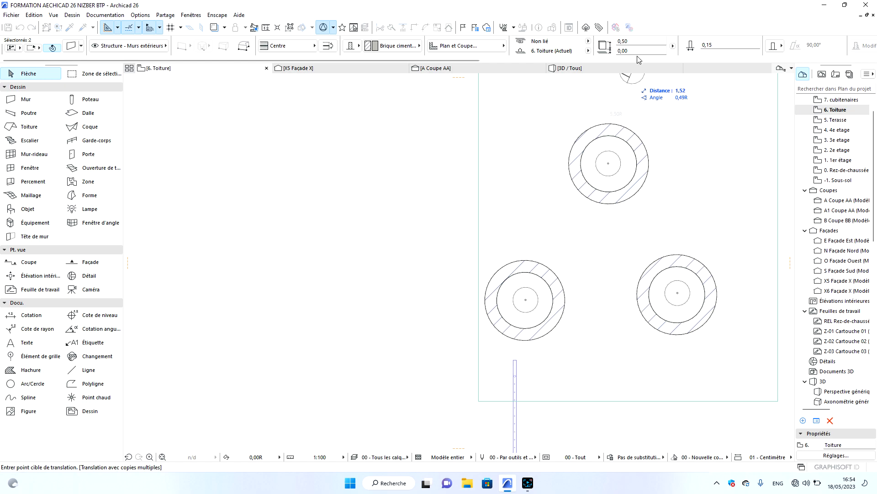
key("Escape")
key("Escape")
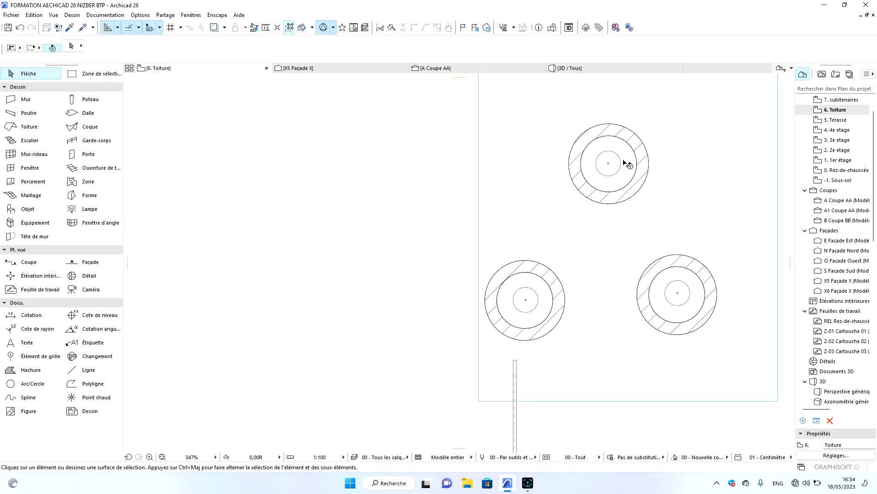
Check the heights of the middle tank's outer and inner circular walls and view the tanks in 3D.
left_click(632, 193)
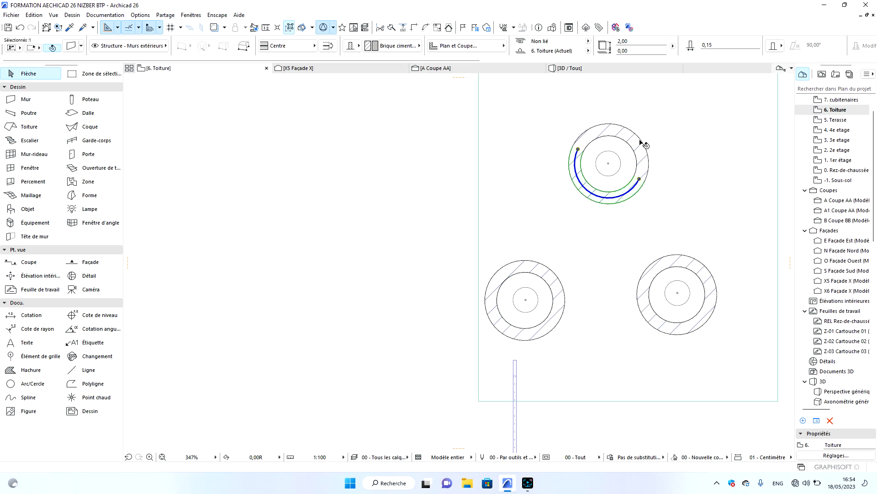
key("Escape")
left_click(619, 170)
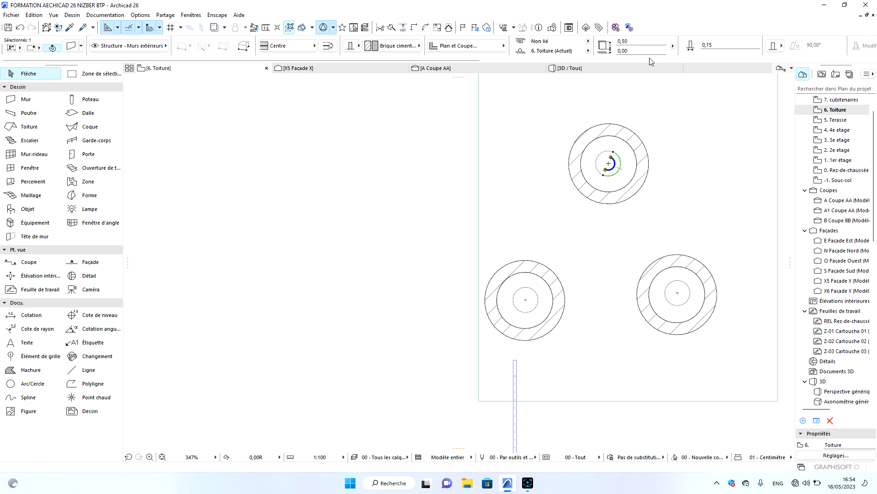
left_click(667, 166)
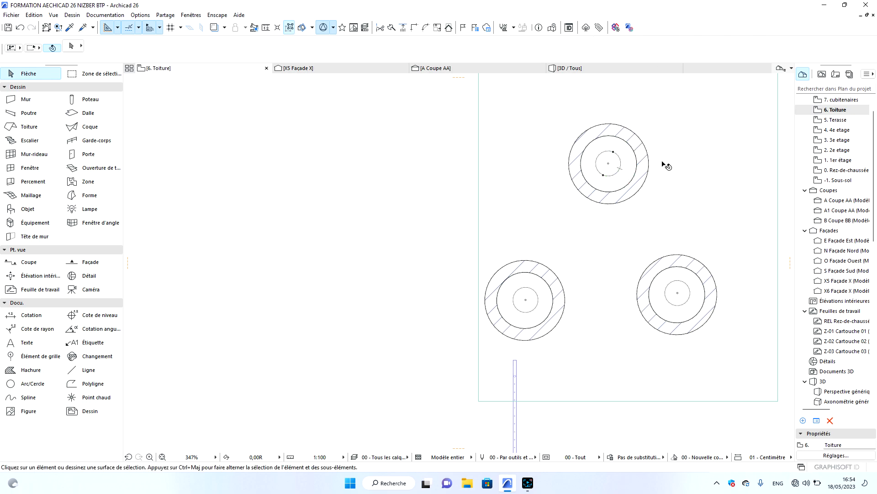
left_click(589, 72)
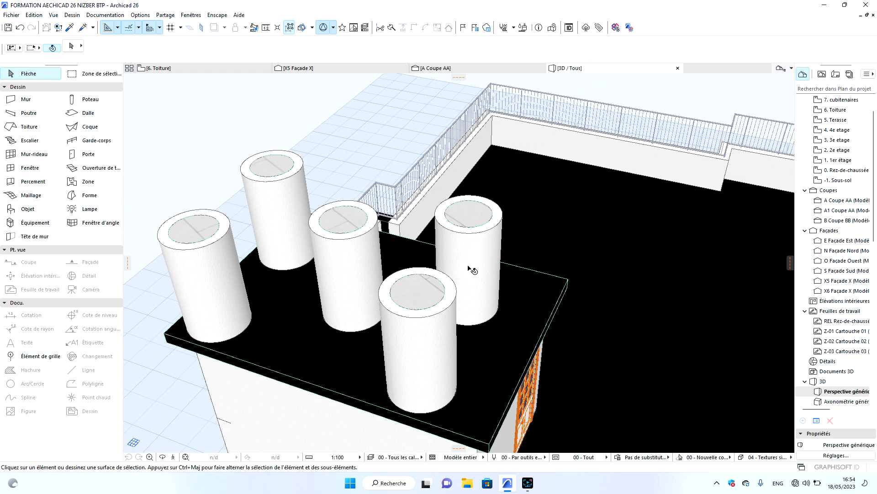
left_click(175, 68)
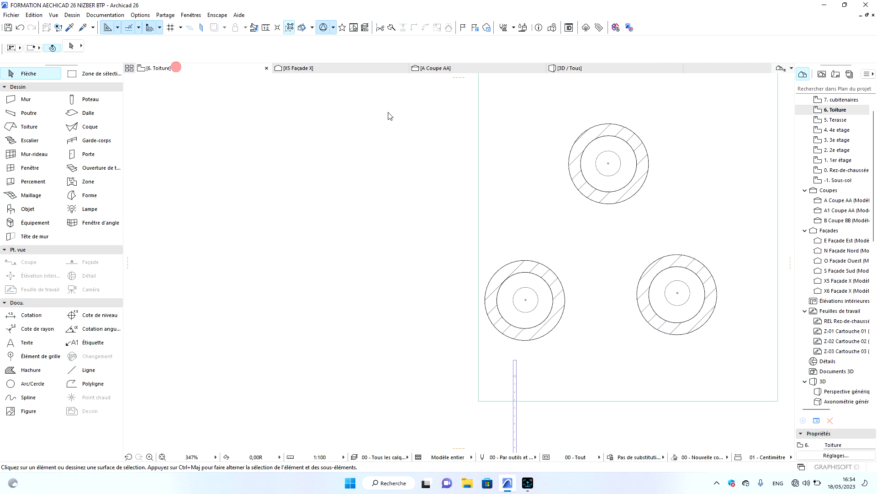
Select both halves of the small circular wall inside each of the five tanks on the roof plan.
left_click(619, 171)
left_click(602, 165, "shift")
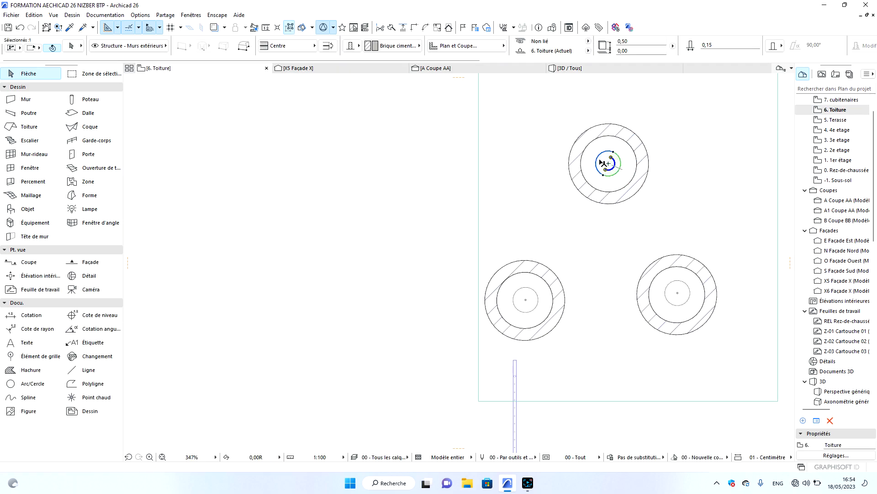
left_click(537, 300, "shift")
left_click(516, 294, "shift")
left_click(688, 303, "shift")
left_click(669, 284, "shift")
scroll(602, 269, "down", 3)
scroll(602, 268, "down", 1)
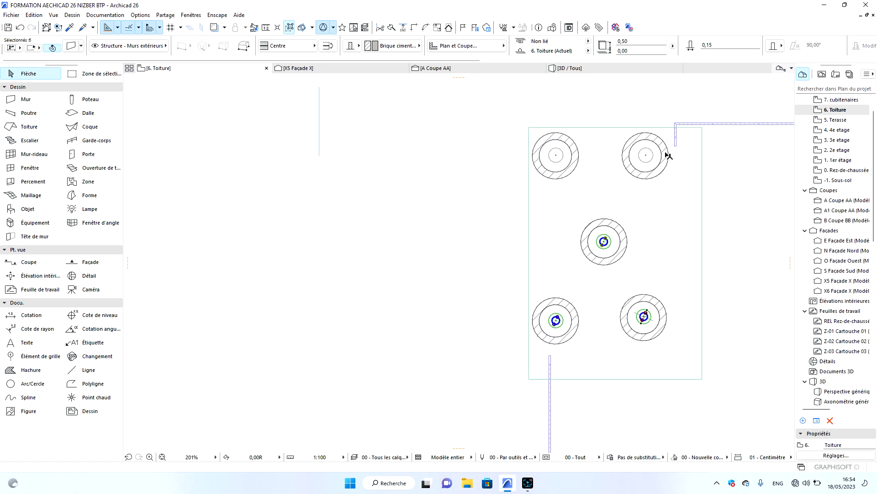
left_click(642, 155, "shift")
left_click(648, 155, "shift")
left_click(554, 155, "shift")
left_click(559, 152, "shift")
Try setting the selected small walls' base elevation to 18,5 relative to project zero, check it in 3D and undo it.
left_click(72, 44)
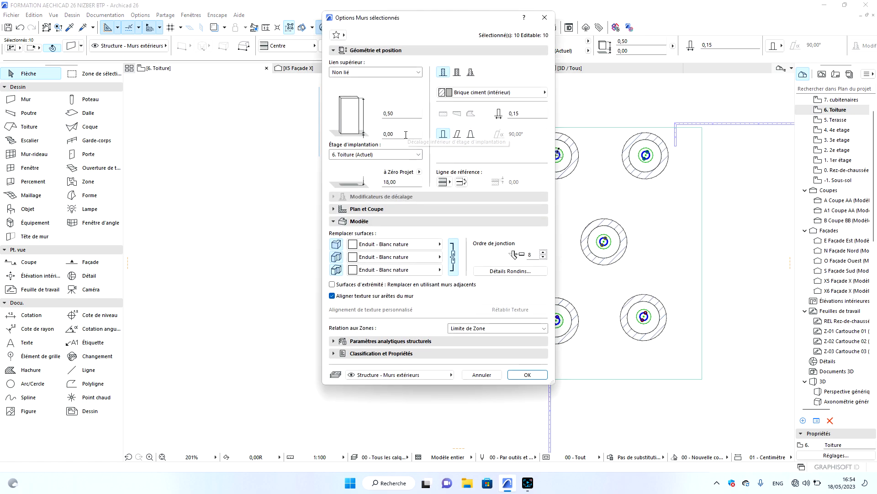
left_click(412, 183)
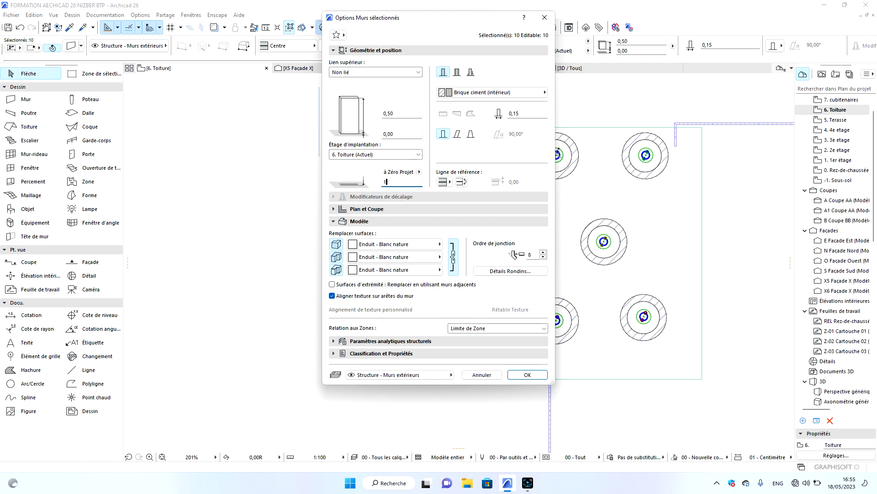
type("18,5")
left_click(527, 374)
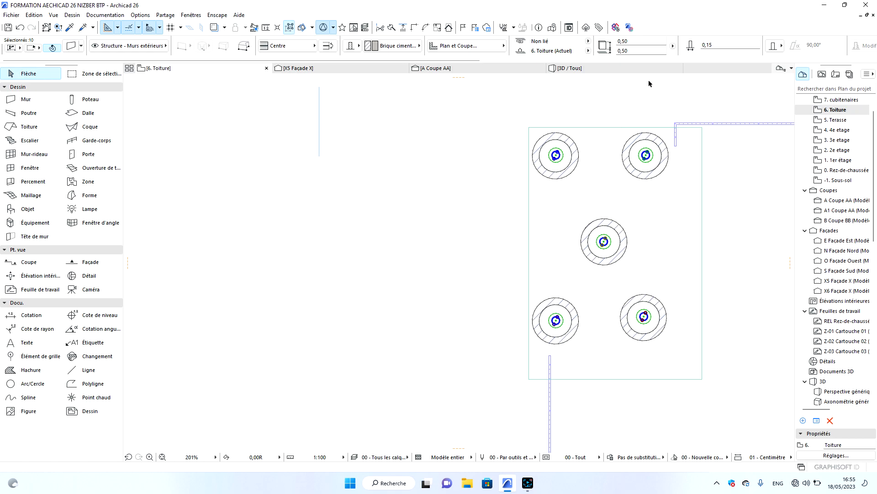
left_click(580, 68)
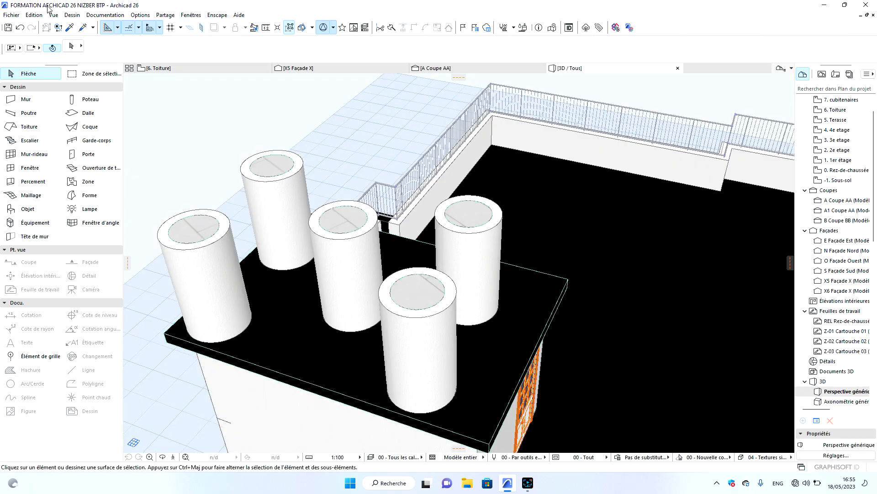
left_click(21, 27)
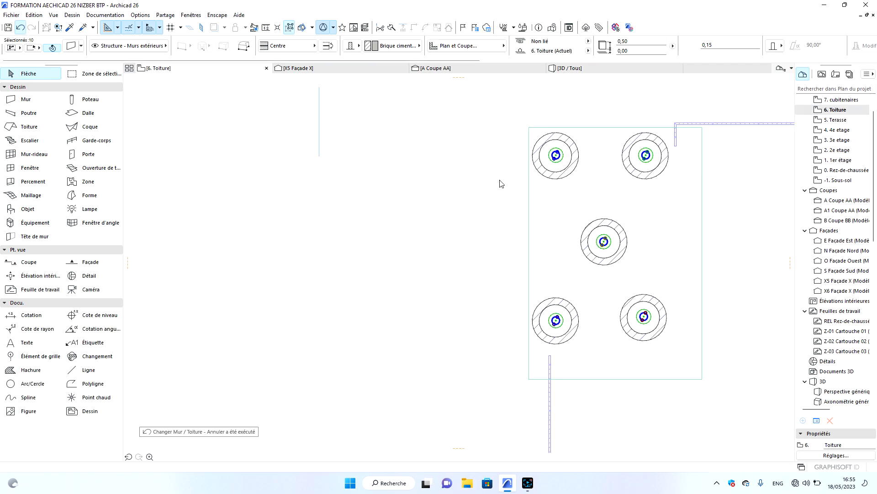
Set the selected small walls' base offset from their home storey to 2,50 and inspect them in the 3D view.
left_click(66, 46)
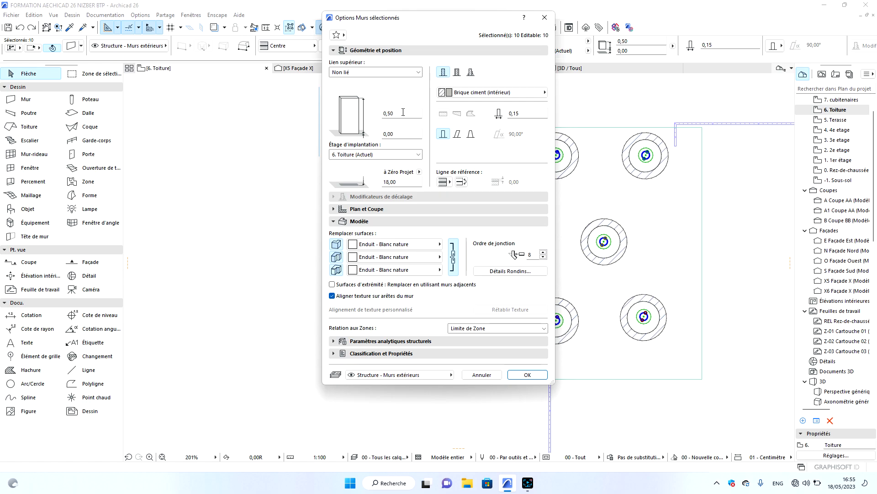
left_click(402, 134)
left_click(528, 373)
key("Escape")
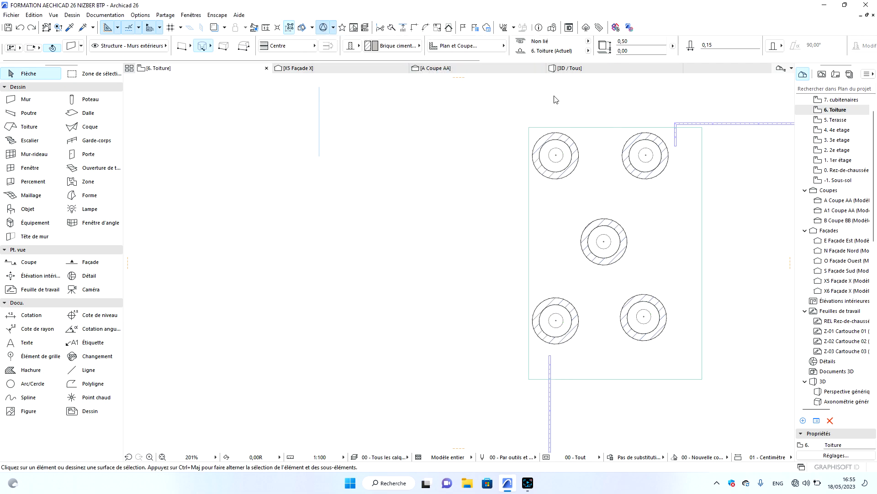
left_click(587, 71)
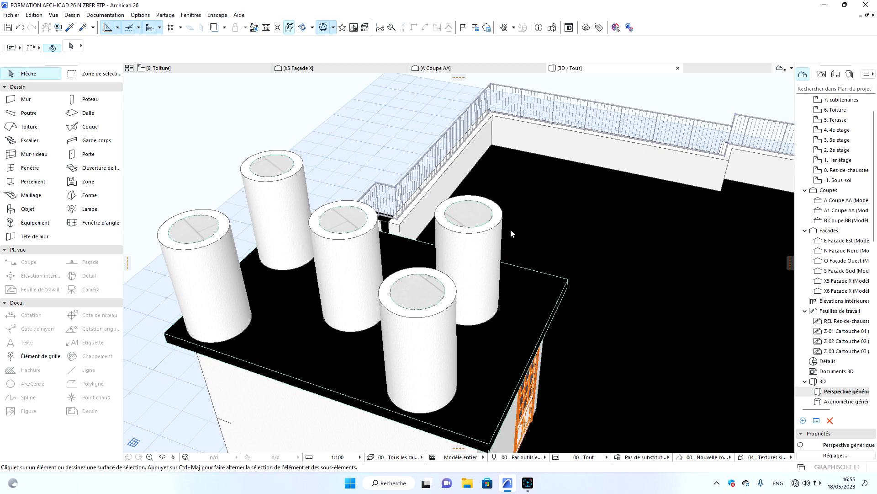
left_click(441, 275)
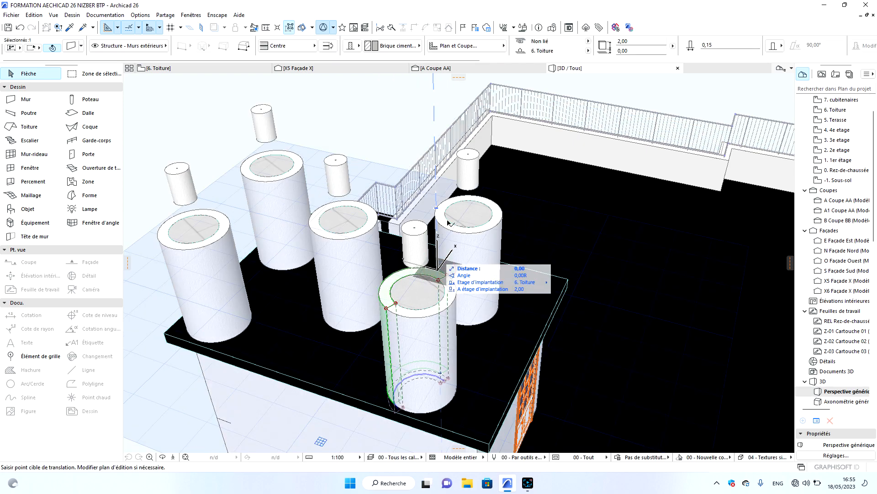
key("Escape")
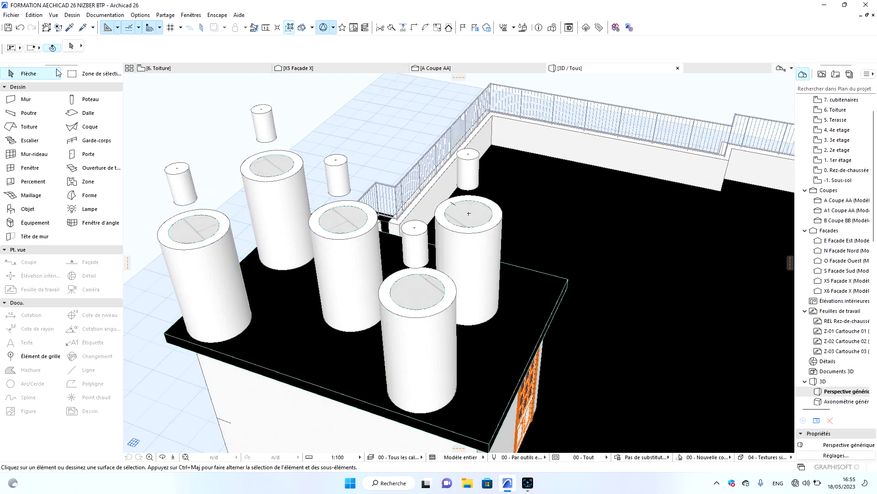
Undo and redo the small walls' base offset change, checking the tanks in 3D each time.
left_click(20, 28)
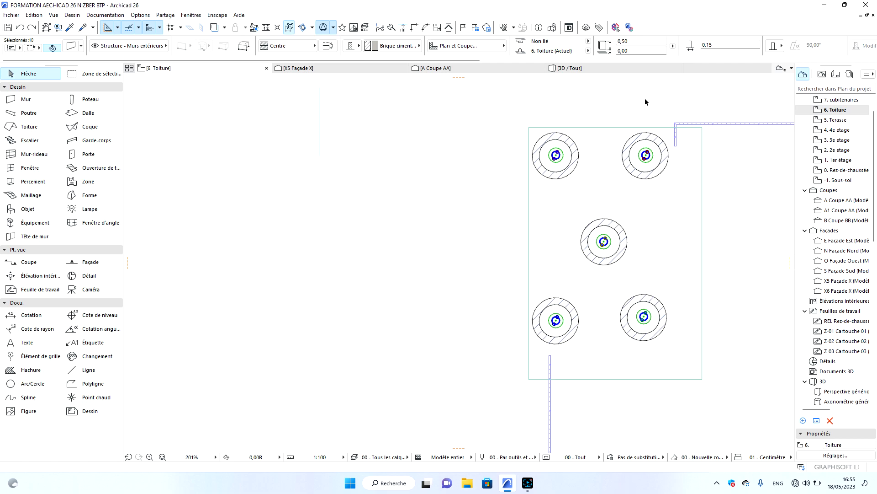
left_click(588, 69)
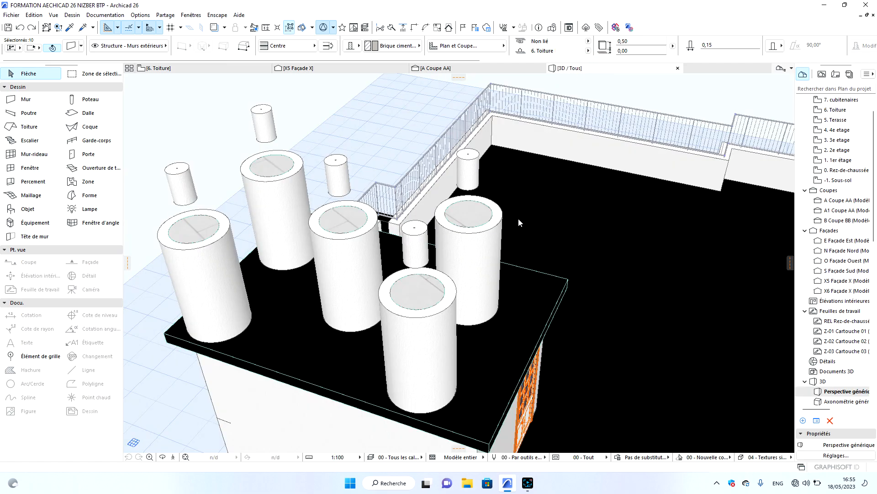
left_click(31, 28)
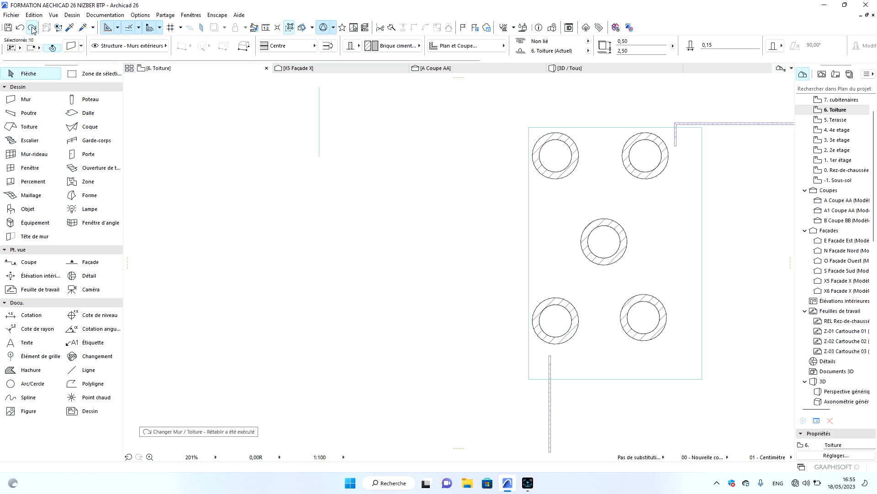
left_click(583, 69)
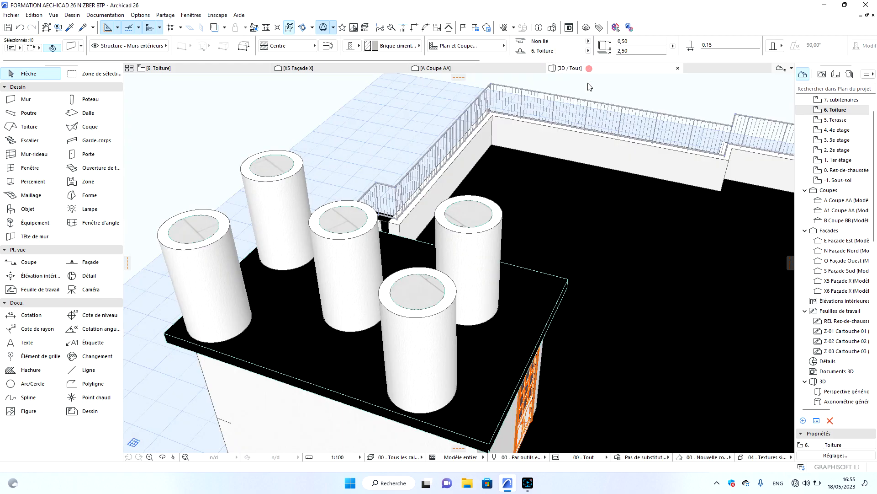
Select both halves of the five small circular walls above the tanks in the 3D view.
scroll(543, 192, "down", 3)
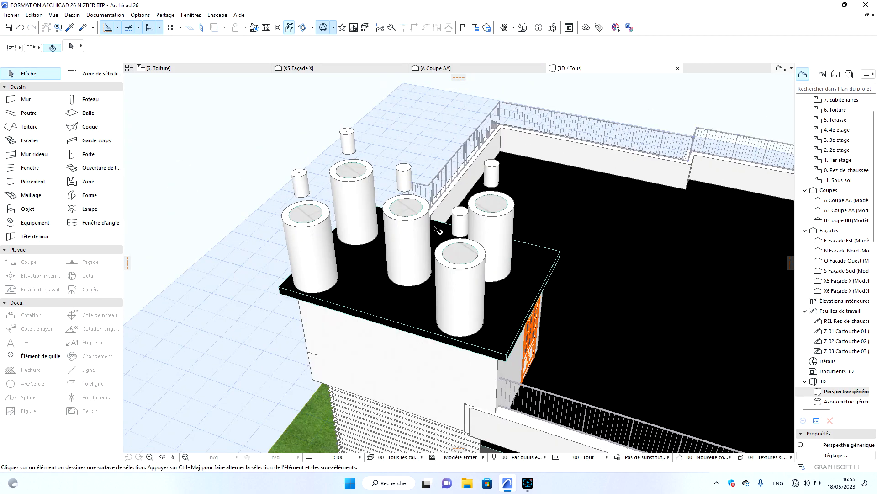
left_click(463, 222)
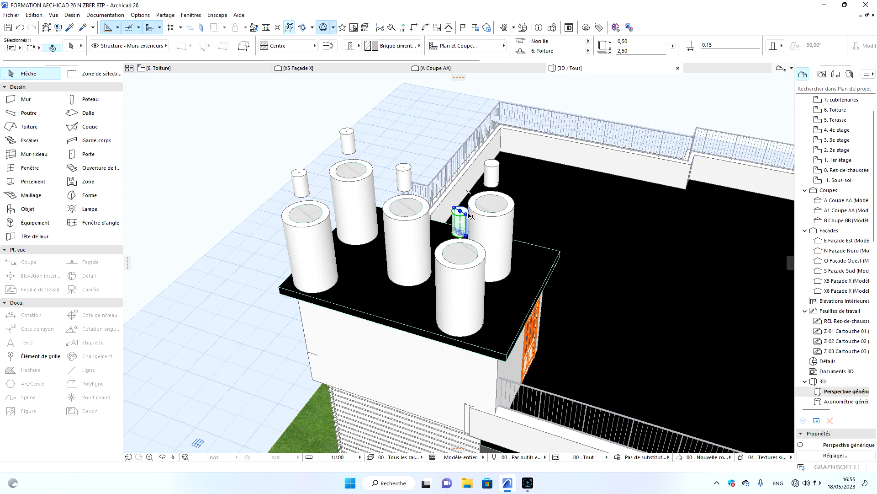
key("Escape")
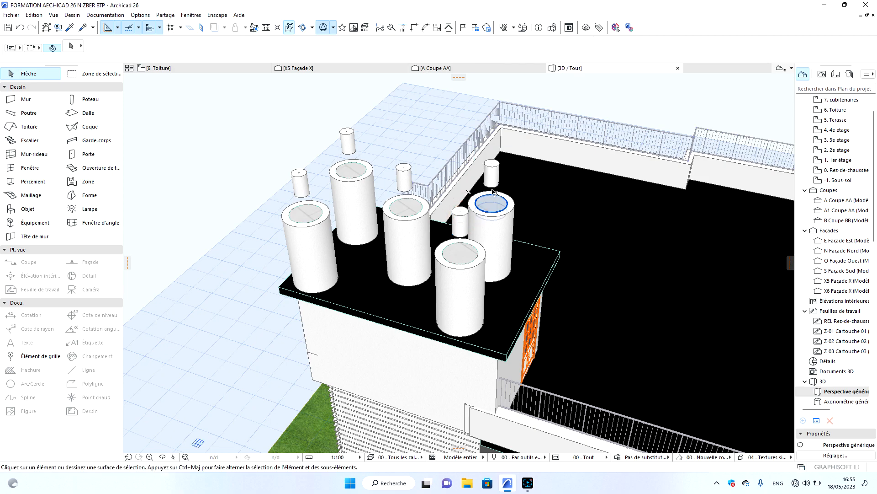
left_click(461, 219)
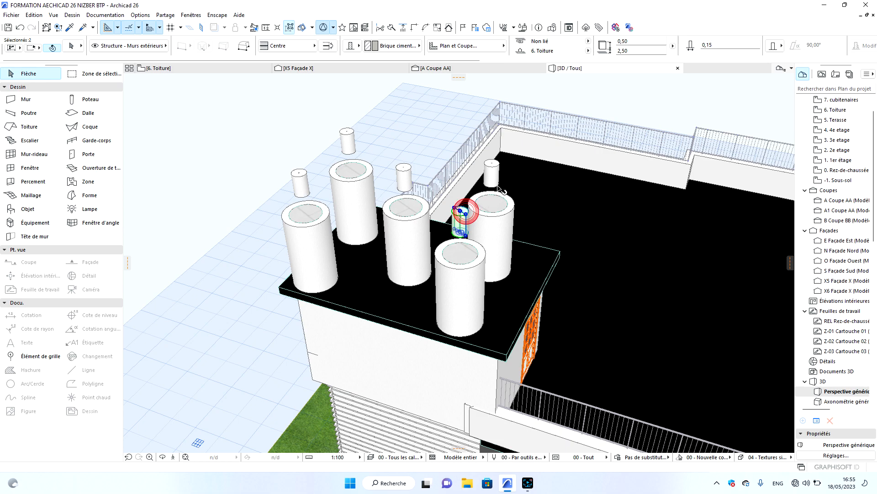
left_click(493, 171, "shift")
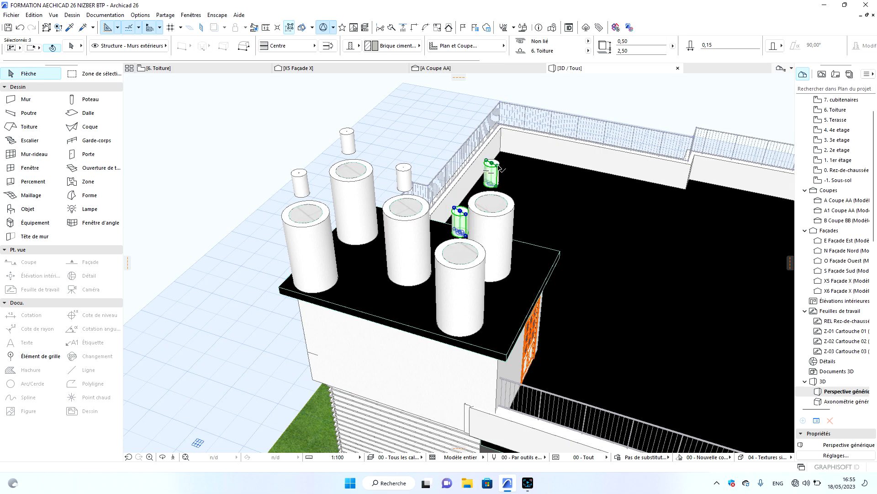
left_click(406, 172, "shift")
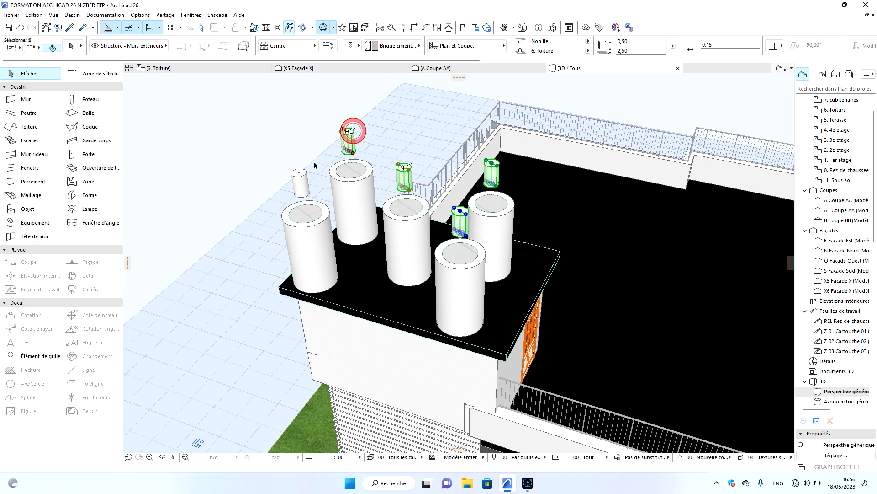
left_click(303, 177, "shift")
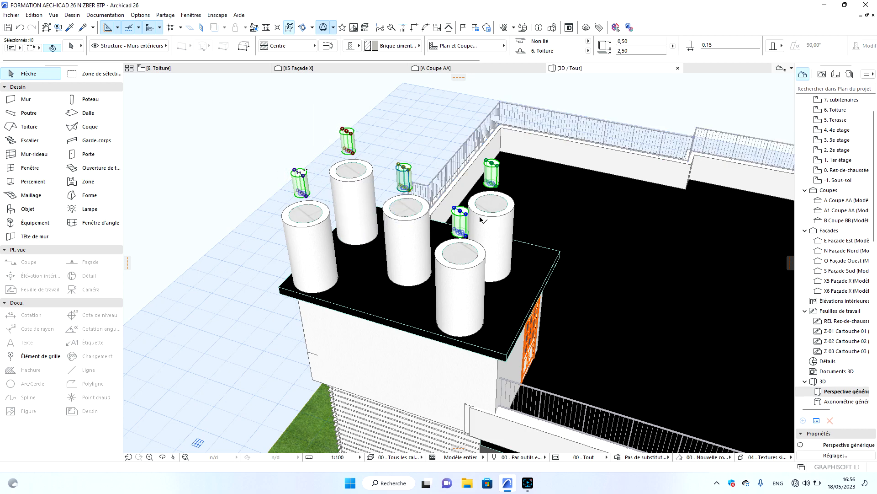
Lower the ten selected wall halves vertically onto the tanks' closing slabs, to a base offset of 1,89, and deselect them.
scroll(463, 266, "up", 2)
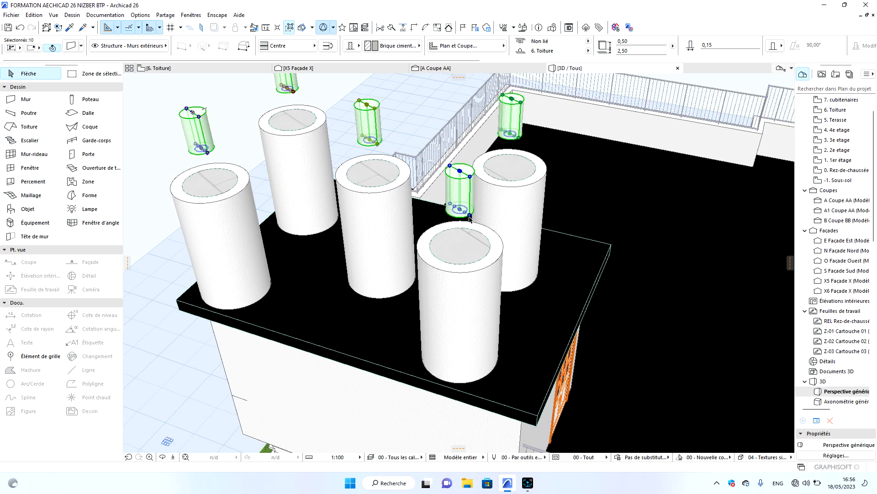
left_click(470, 216)
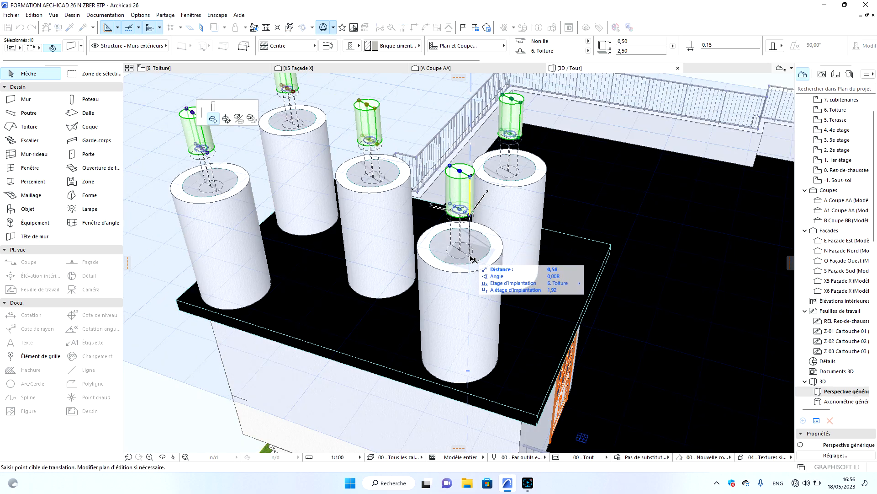
scroll(473, 259, "up", 3)
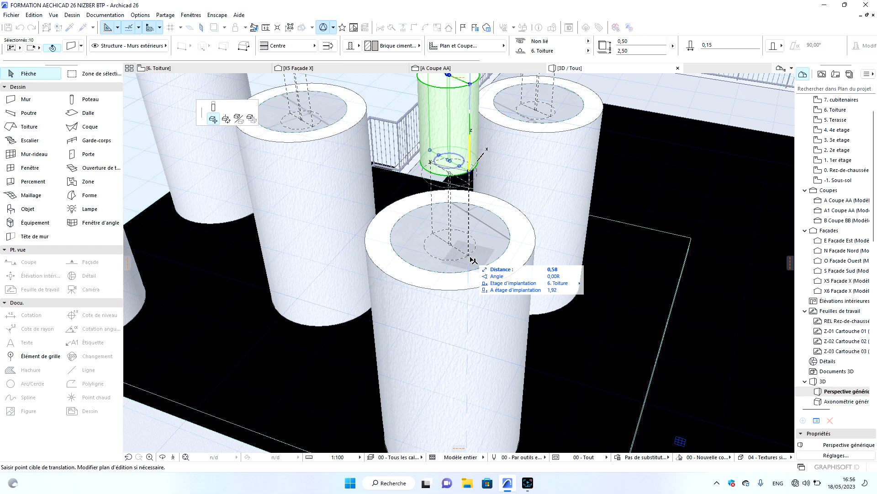
left_click(469, 262)
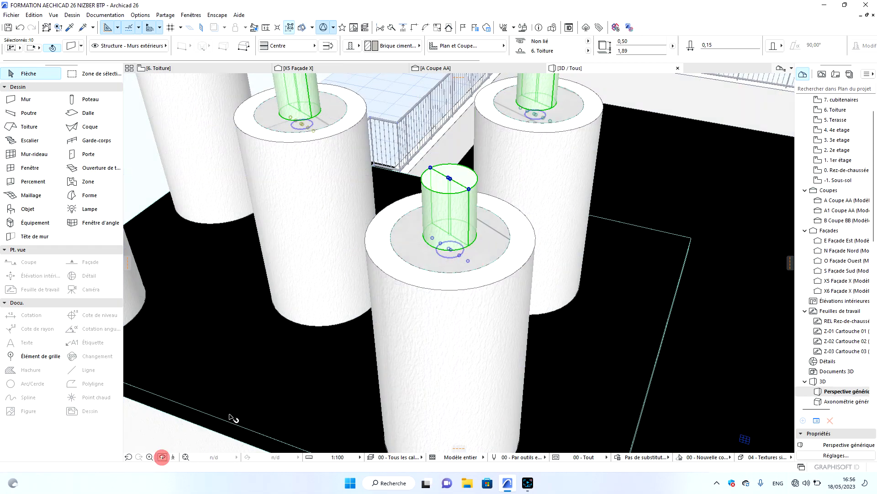
left_click(264, 396)
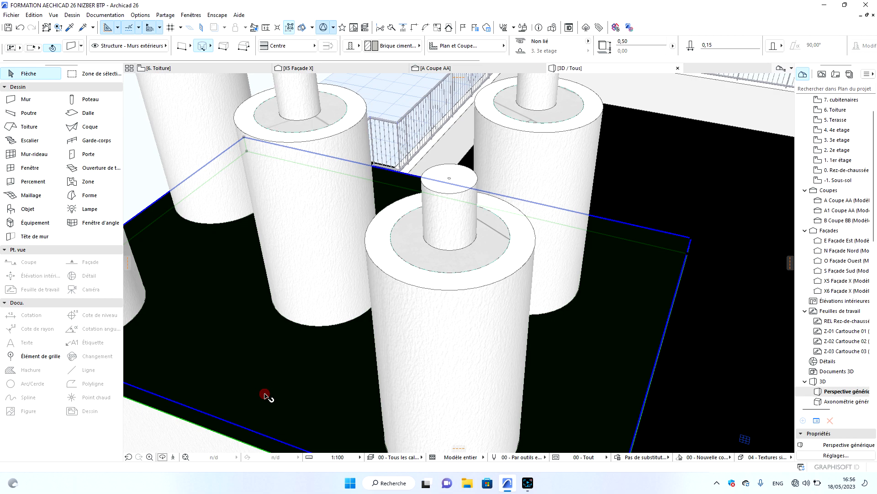
Orbit around the stair tower's roof to check how the small walls sit on the five tanks.
left_click(162, 456)
left_click_drag(274, 386, 399, 253)
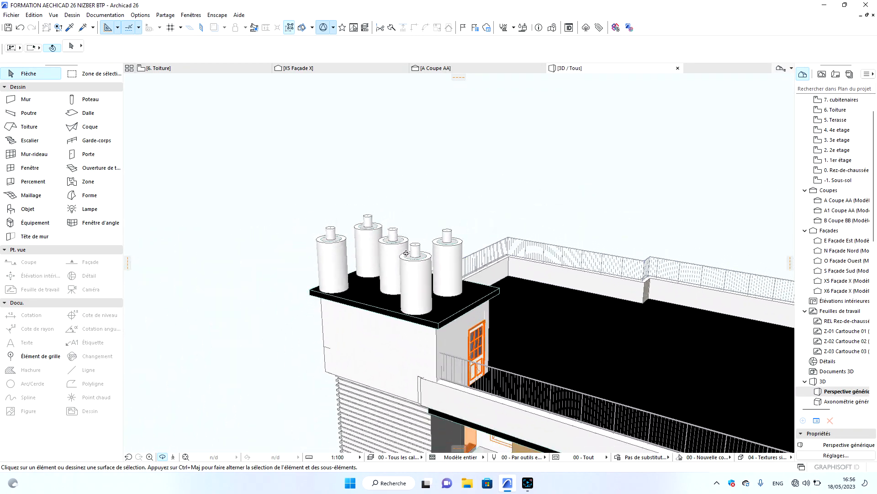
scroll(399, 253, "up", 4)
key("Escape")
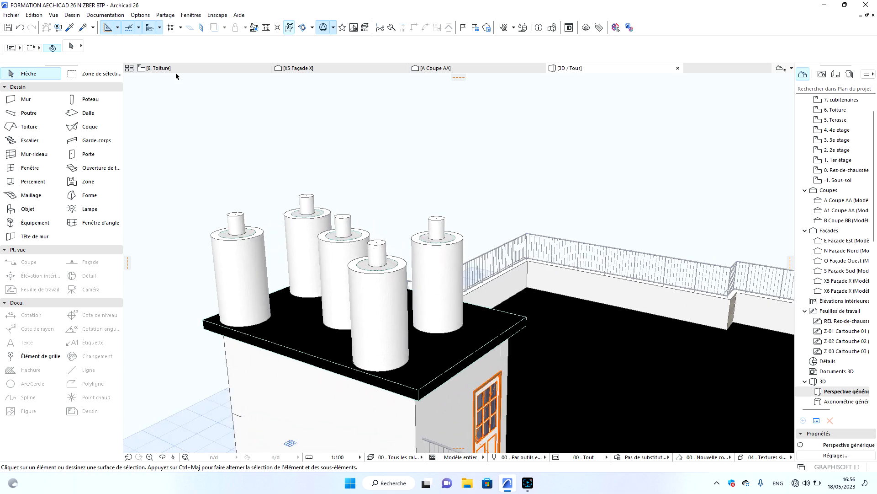
left_click(188, 68)
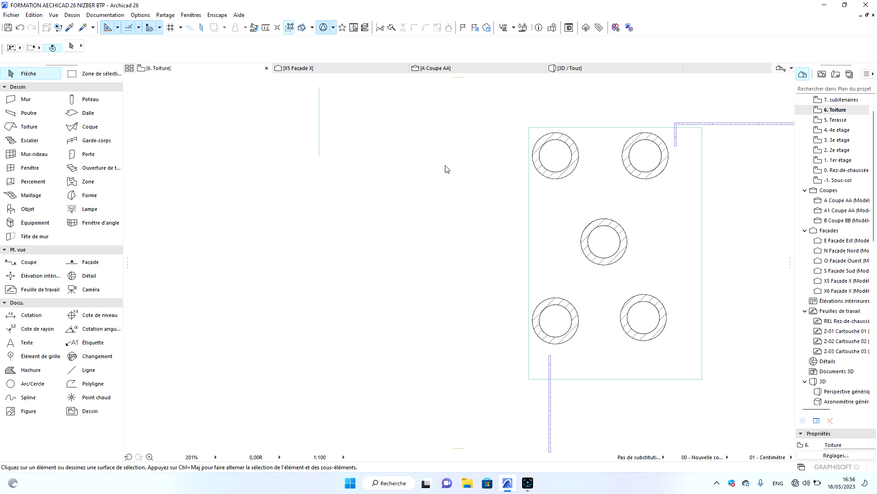
left_click(87, 113)
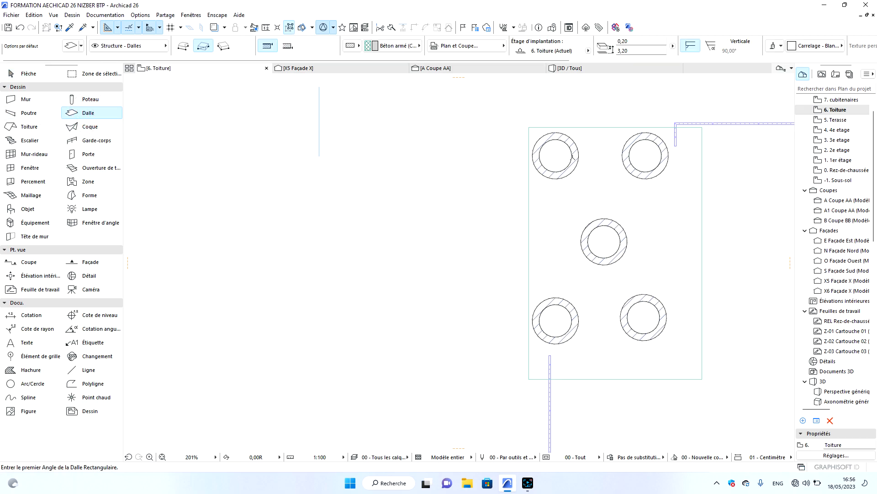
scroll(556, 195, "down", 3)
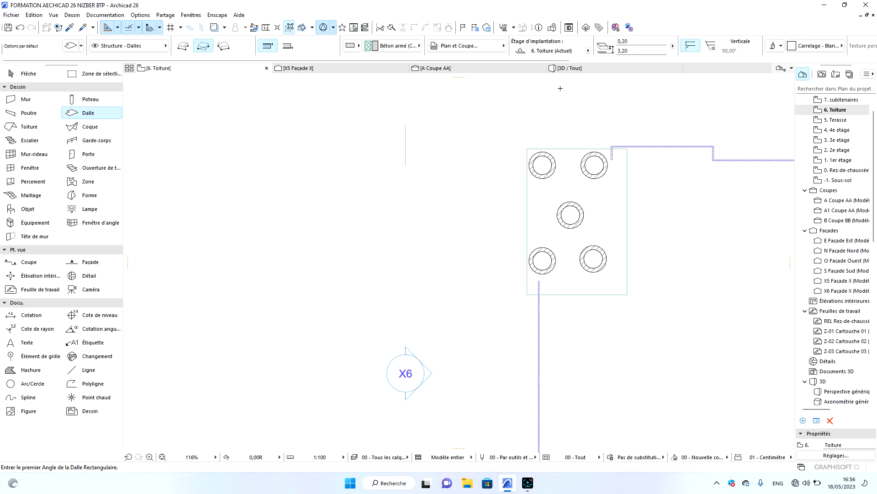
scroll(839, 117, "up", 1)
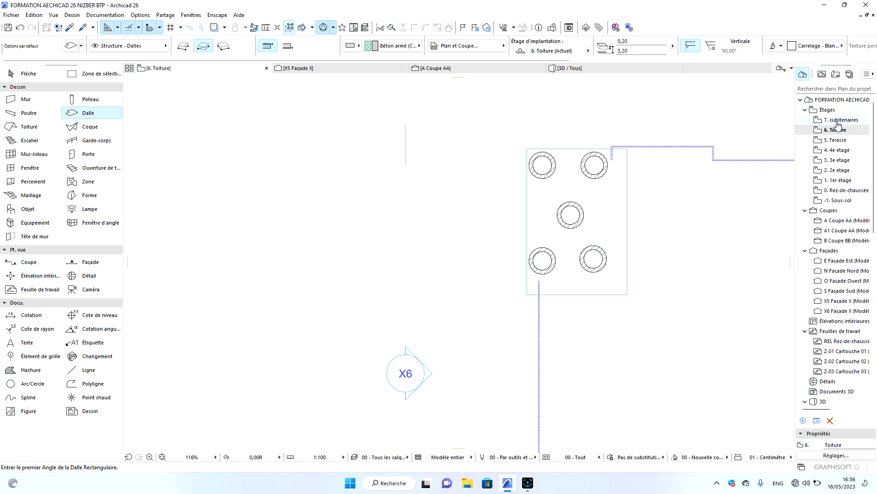
double_click(838, 121)
double_click(838, 129)
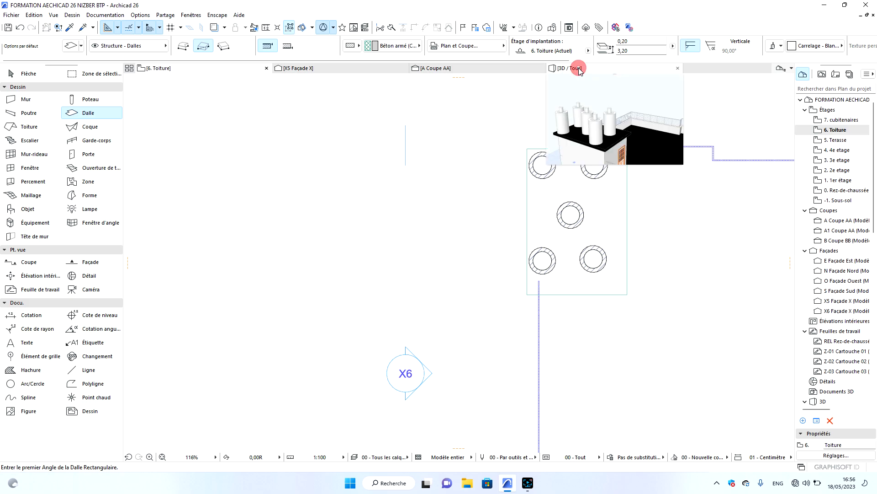
left_click(579, 70)
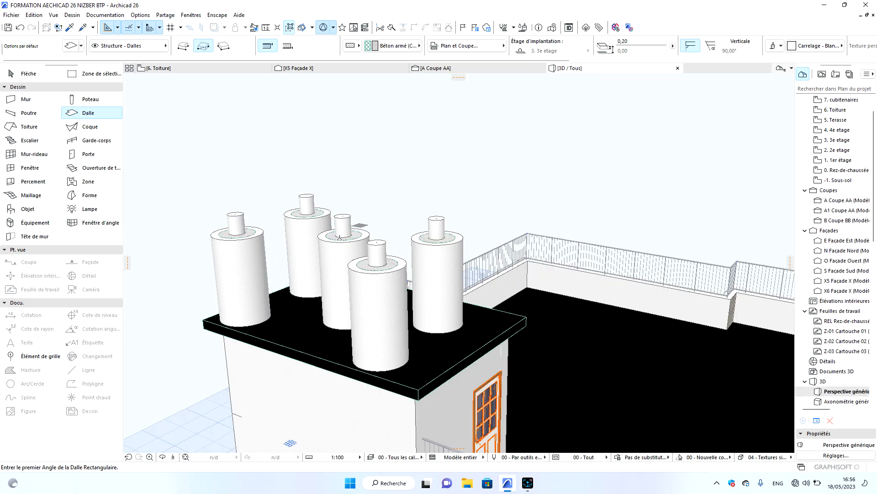
Try placing a 0,20 thick slab in the 3D view on top of the front tank's small circular wall.
left_click(162, 457)
left_click_drag(401, 254, 367, 245)
scroll(367, 245, "up", 2)
key("Escape")
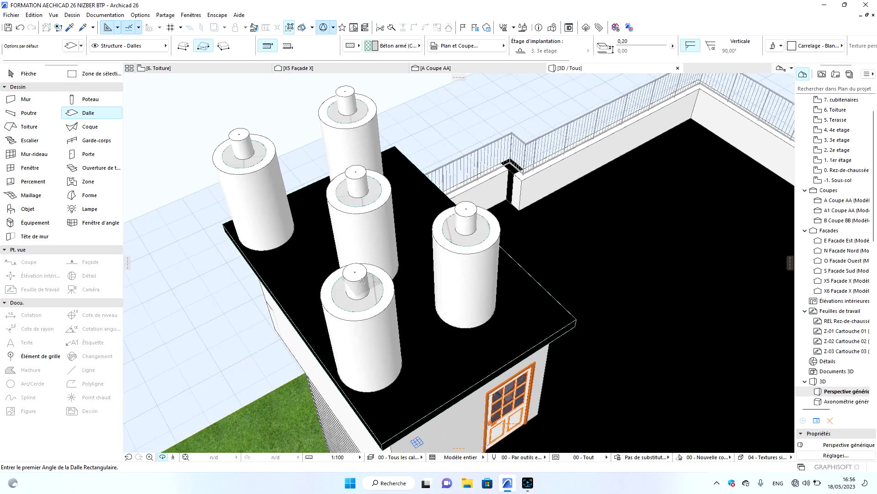
left_click(85, 113)
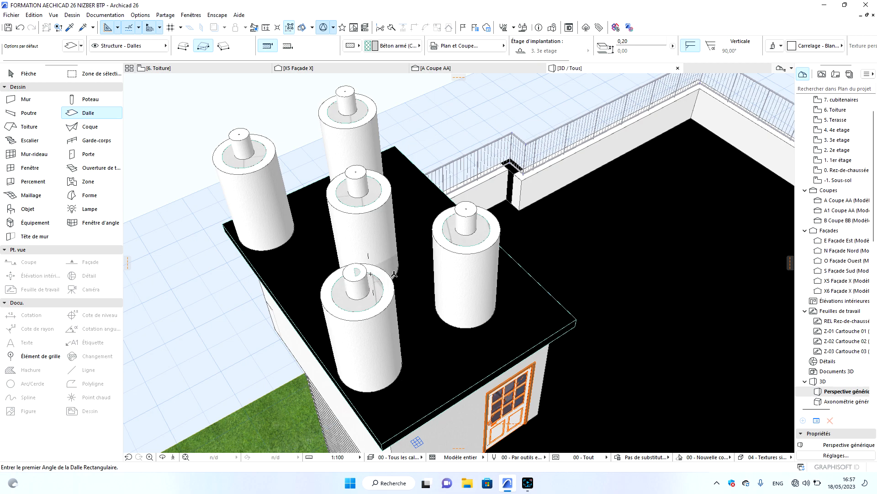
scroll(357, 273, "up", 6)
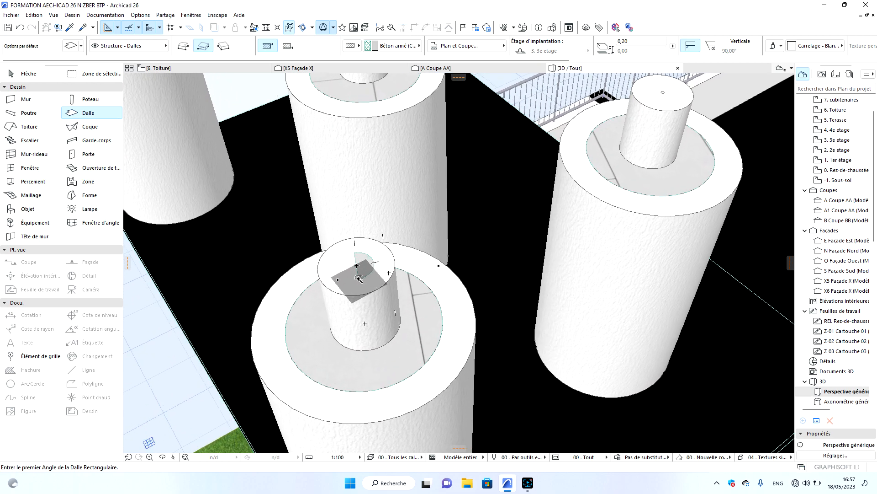
key("Escape")
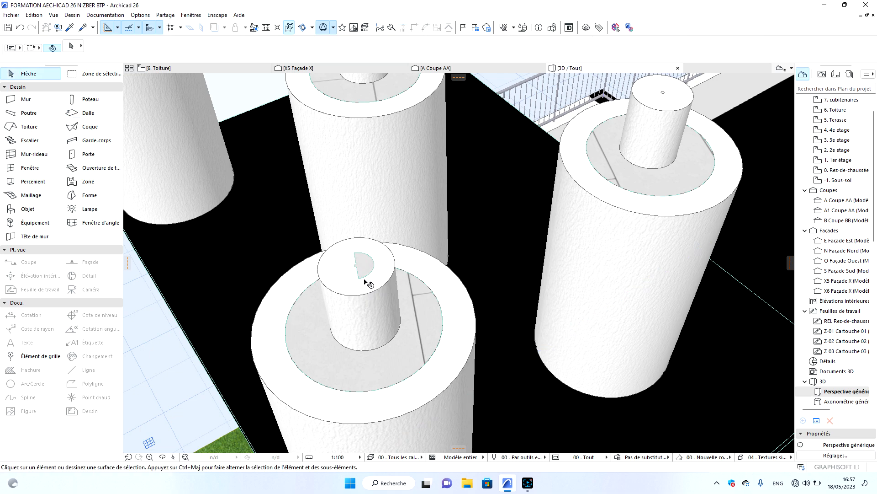
Select the half-round slab on the front tank's small wall and raise it vertically in two moves to altitude 20,66.
left_click(361, 277)
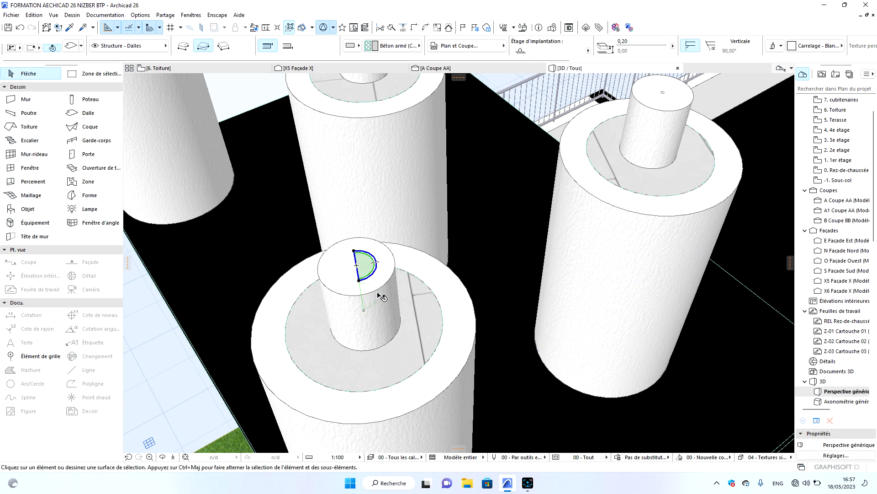
key("Escape")
left_click(368, 280)
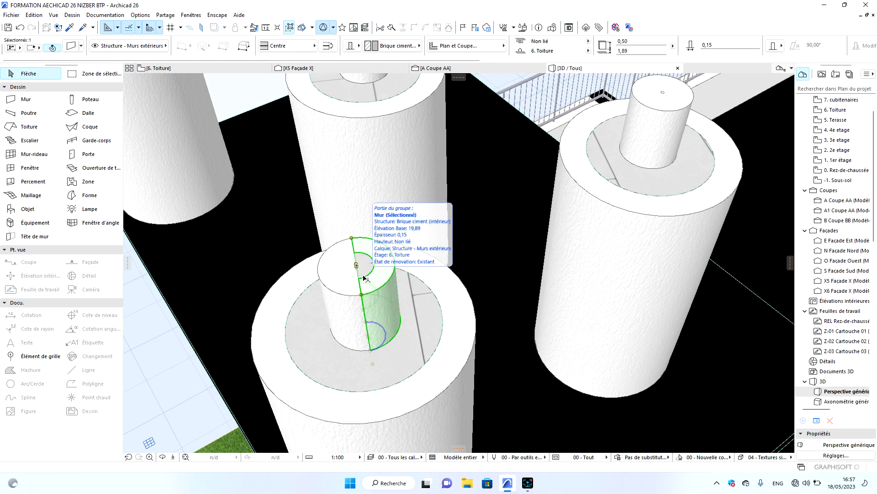
key("Escape")
left_click(359, 277)
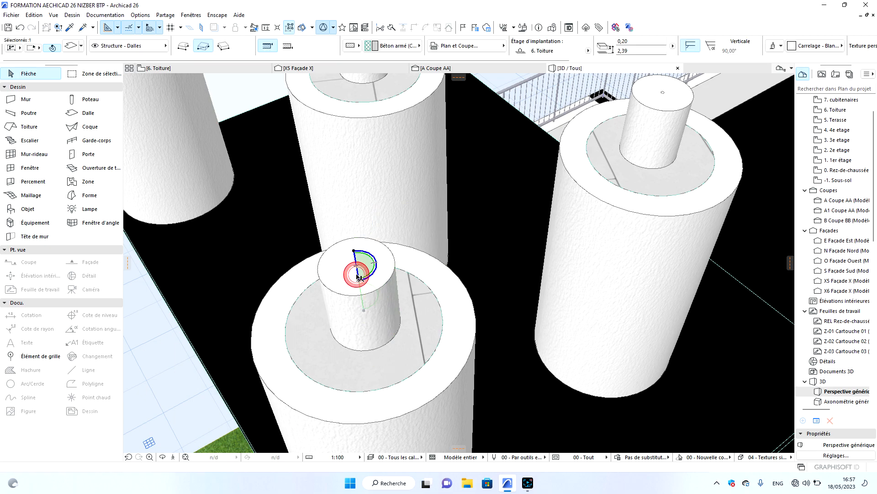
key("ctrl+d")
left_click(358, 279)
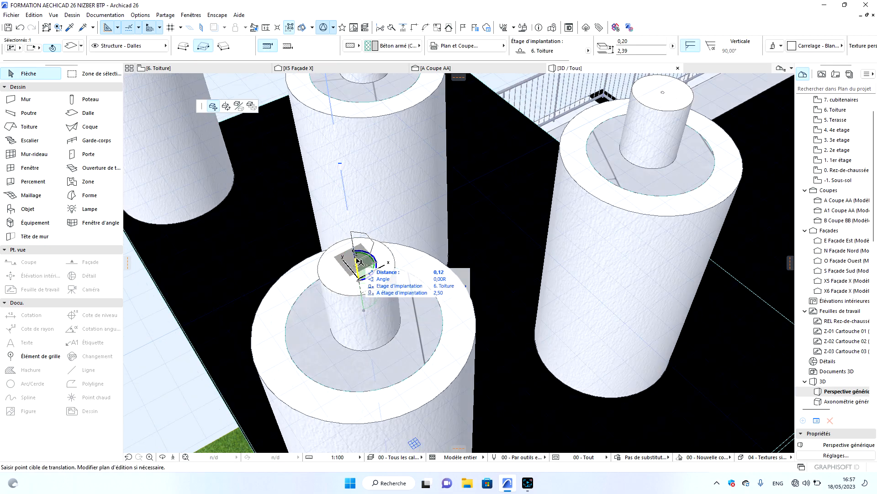
left_click(355, 256)
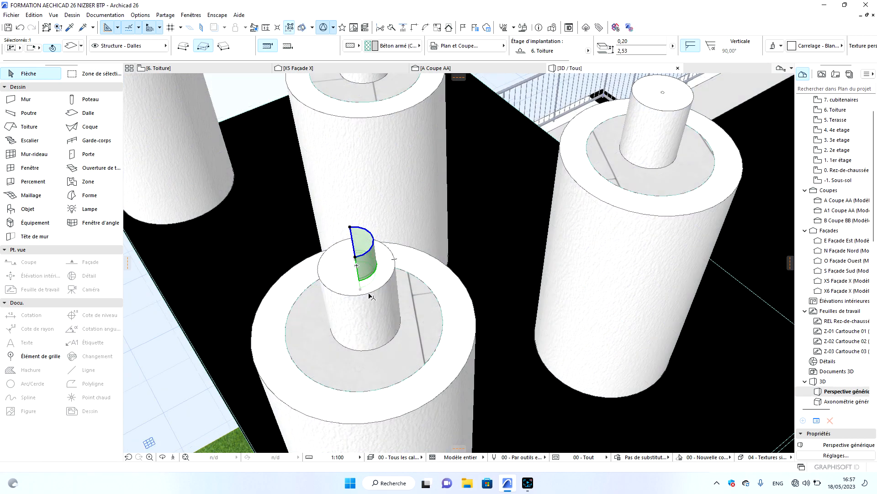
left_click(355, 257)
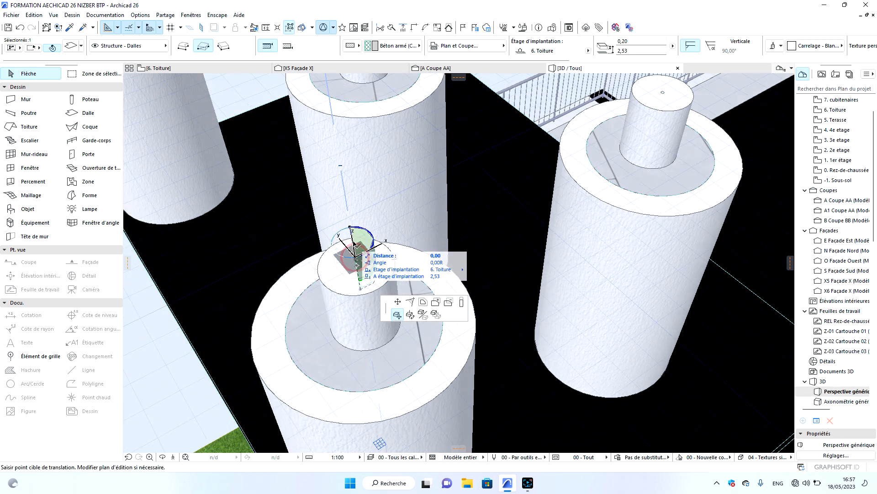
left_click(352, 234)
key("Escape")
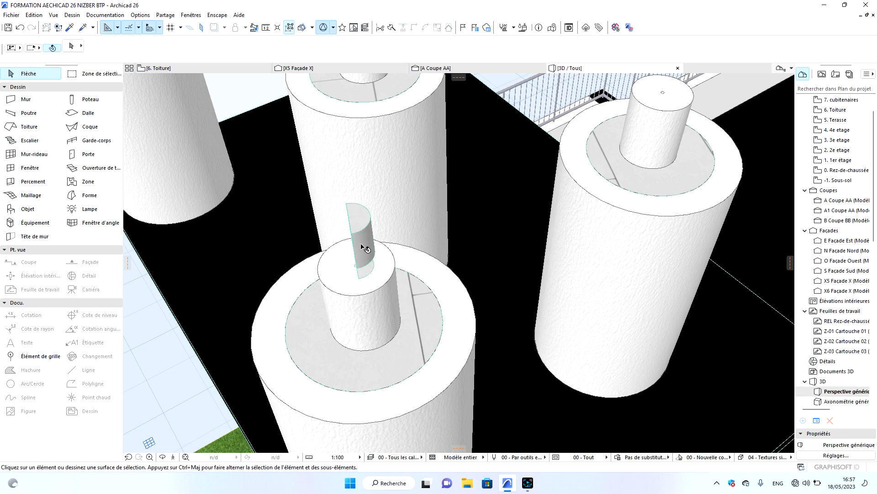
Remove the raised half-round slab from the front tank's small circular wall.
left_click(365, 247)
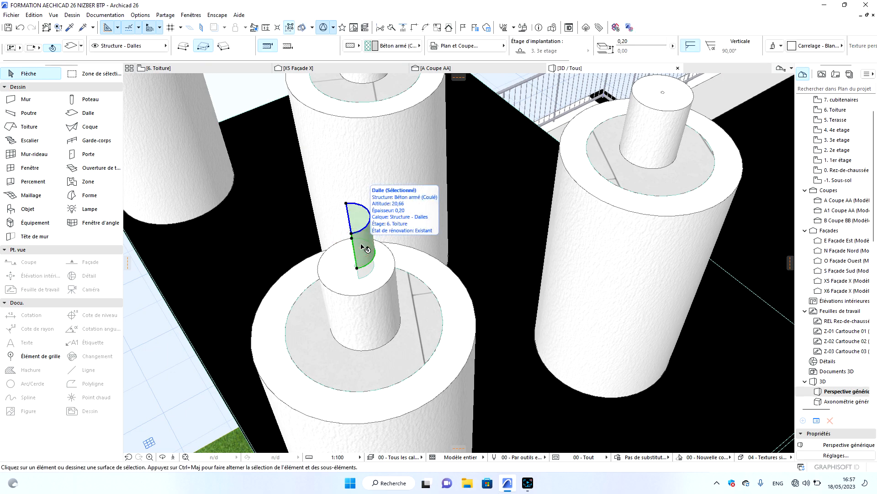
key("Escape")
left_click(362, 275)
key("Escape")
left_click_drag(420, 300, 311, 252)
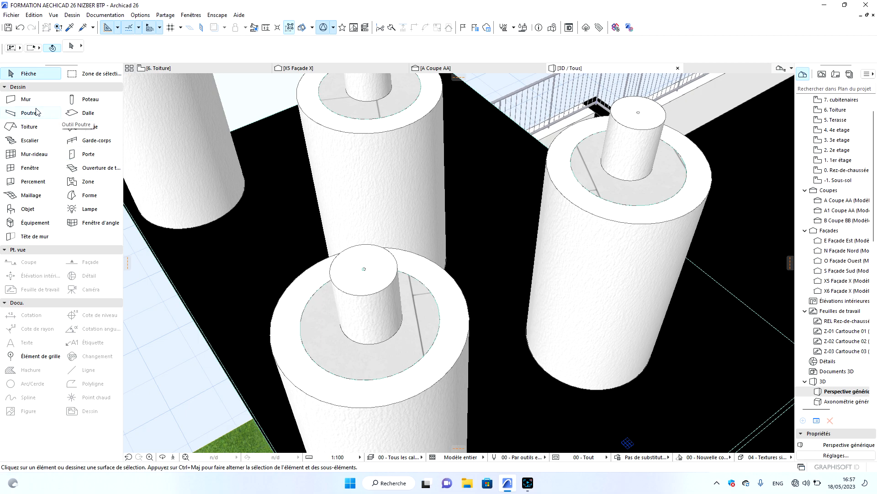
left_click(91, 114)
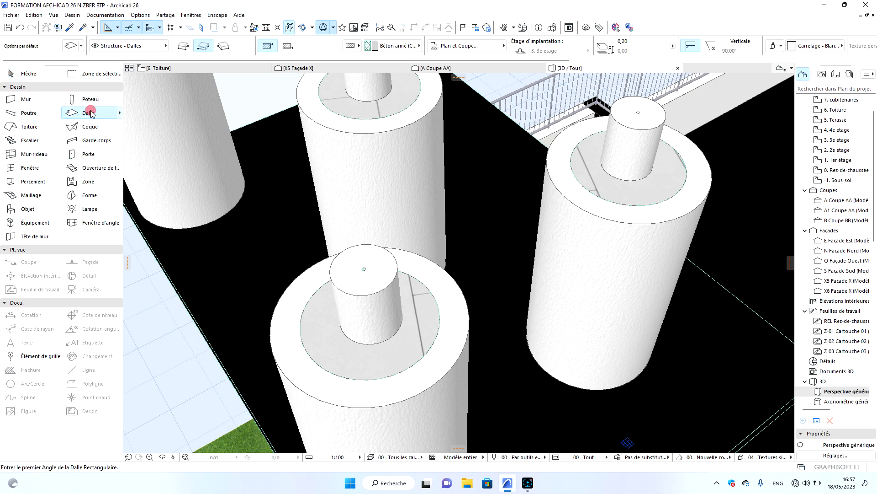
double_click(91, 114)
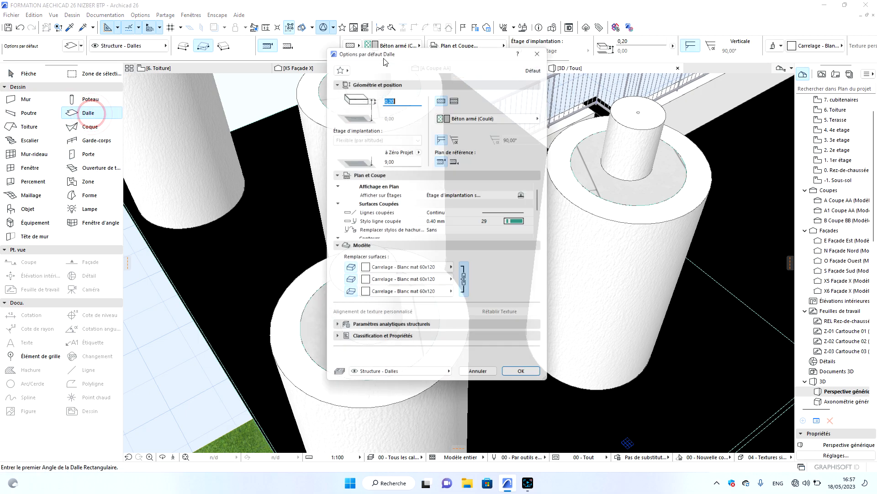
left_click(520, 382)
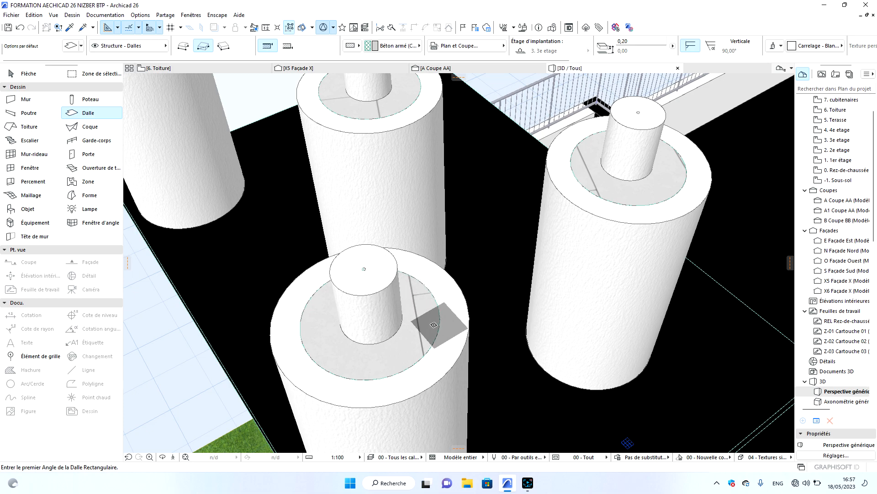
left_click(163, 457)
scroll(463, 292, "down", 5)
left_click_drag(422, 315, 560, 236)
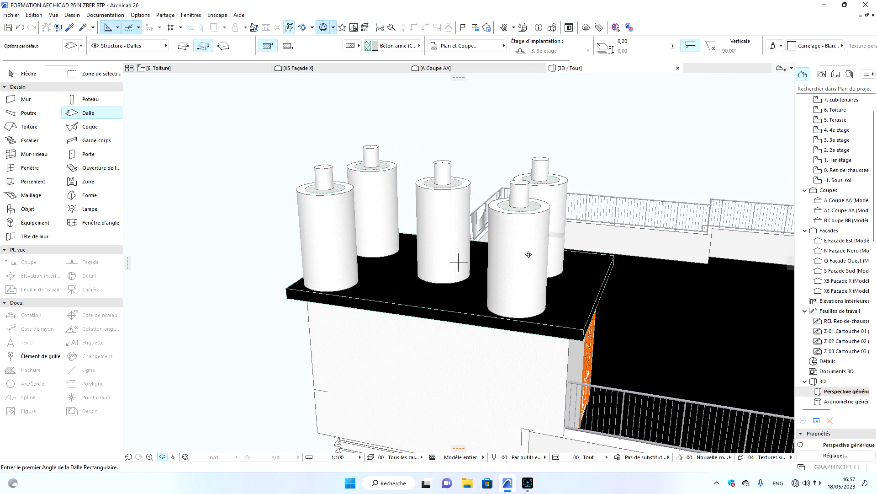
key("Escape")
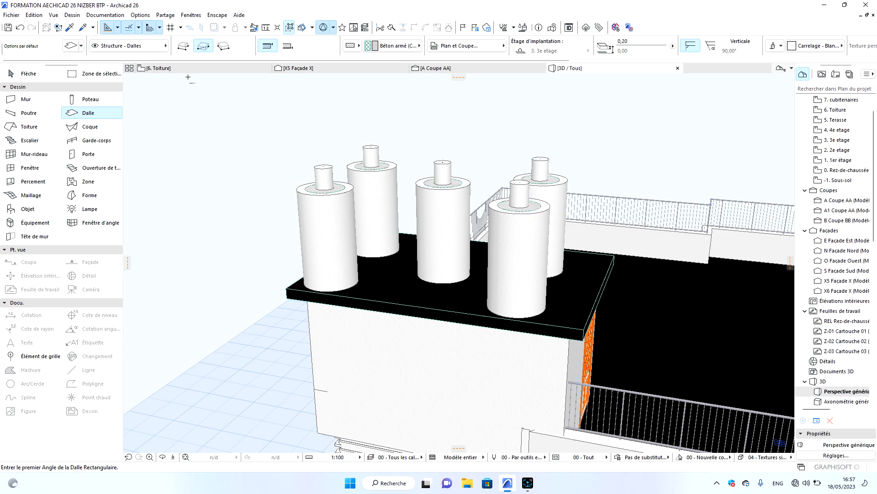
Select the circular walls of all five tanks in the 6. Toiture plan and check their wall settings.
left_click(187, 68)
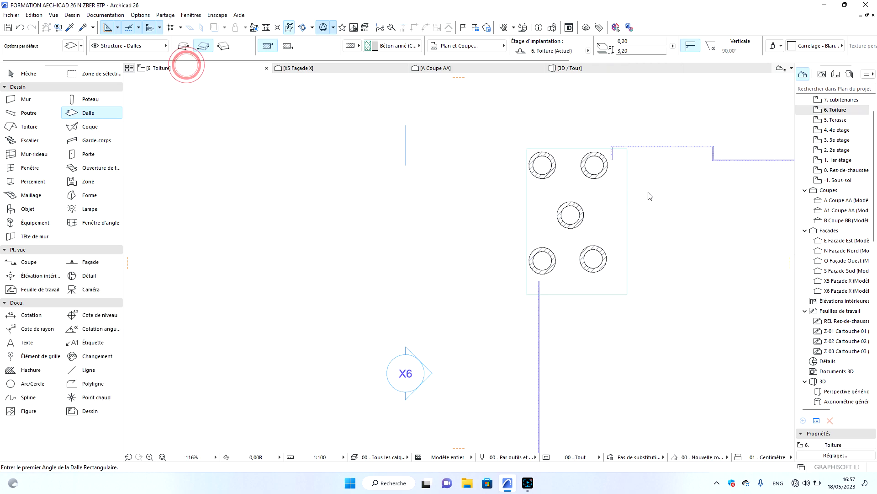
key("Escape")
left_click(604, 178)
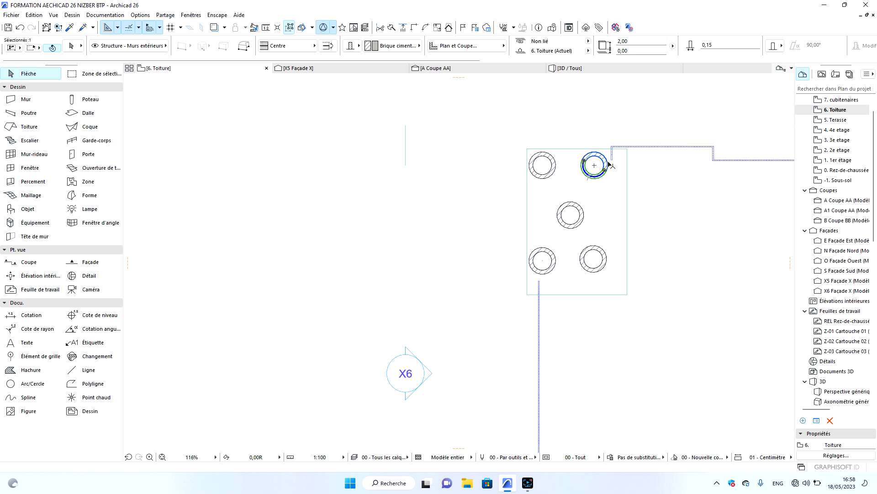
left_click(552, 165, "shift")
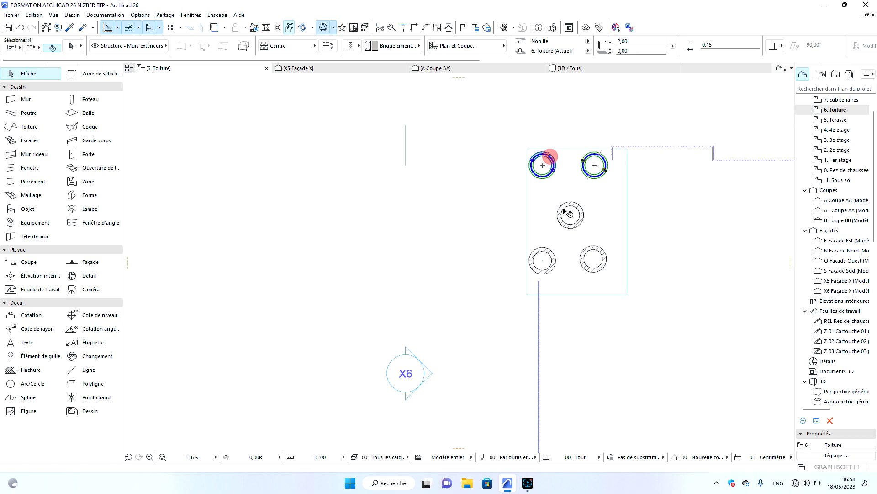
left_click(579, 205, "shift")
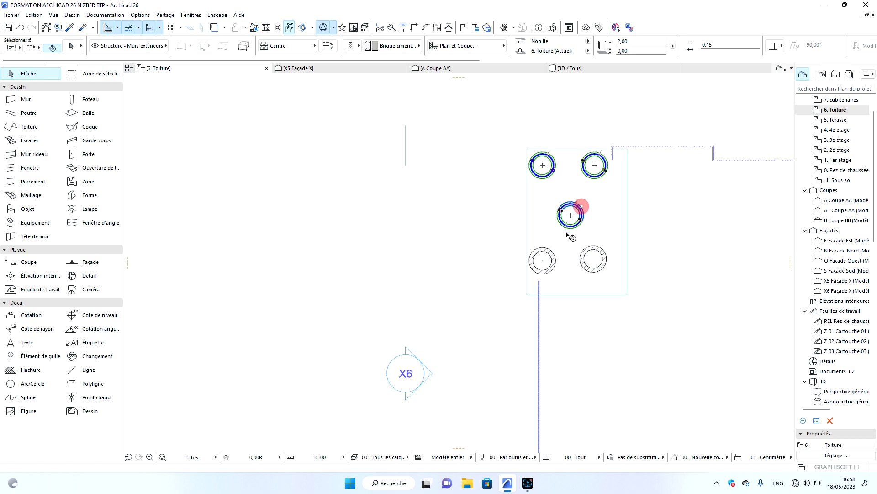
left_click(554, 256, "shift")
left_click(600, 270, "shift")
left_click(68, 45)
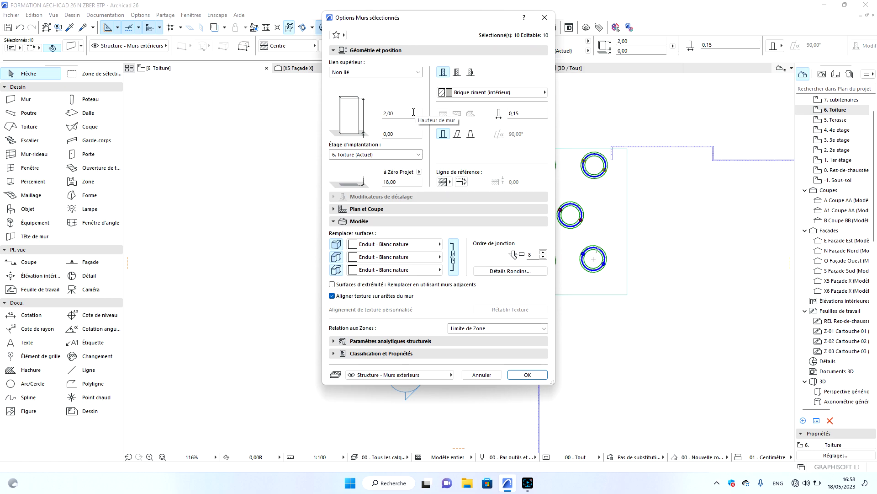
left_click(544, 18)
left_click(571, 178)
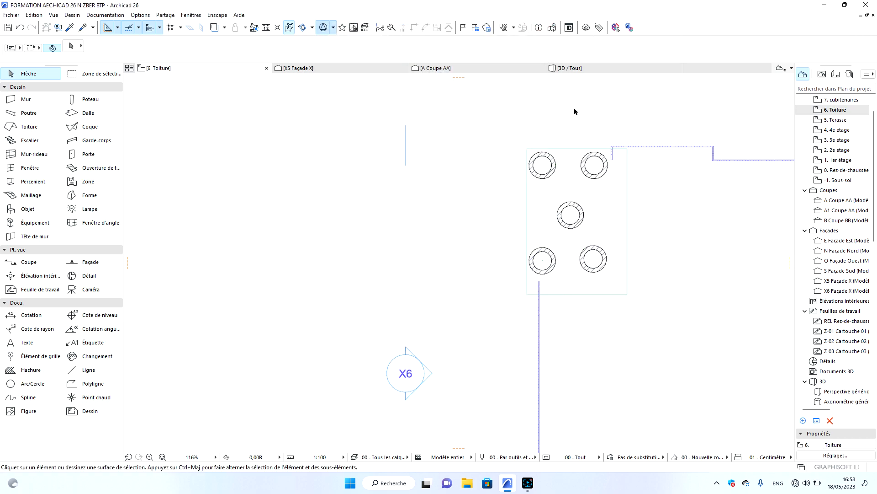
In the 3D view, select the small circular walls on top of all five tanks and set their height to 0,20.
mouse_move(576, 69)
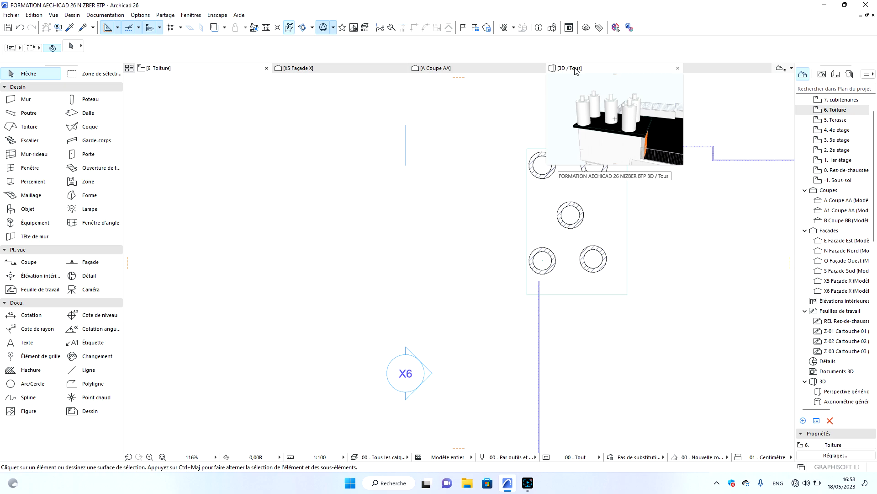
left_click(576, 69)
left_click(523, 193)
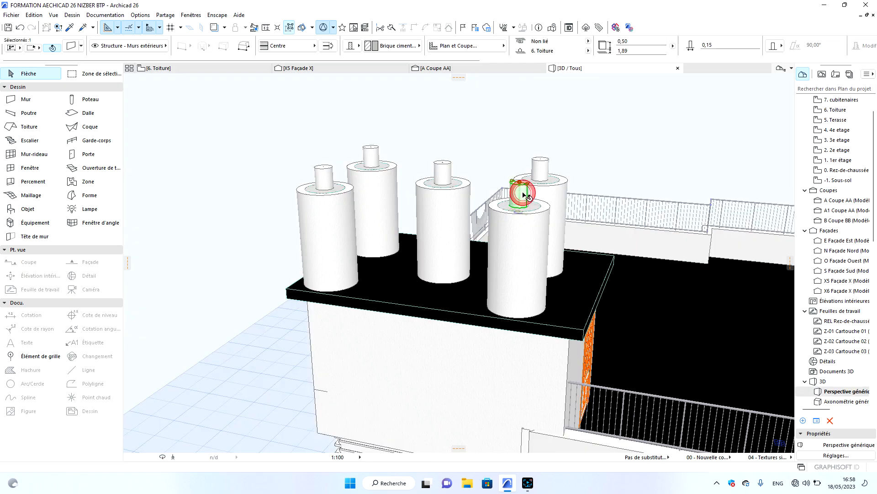
left_click(162, 457)
left_click_drag(505, 267, 400, 370)
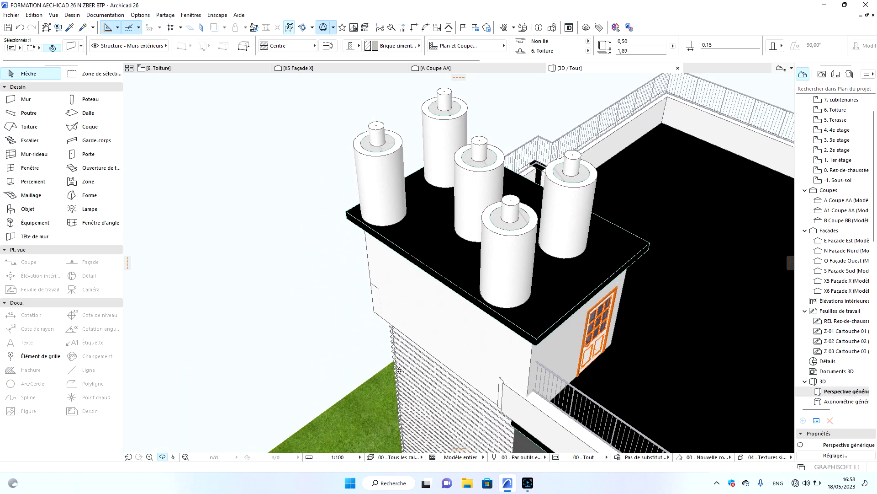
scroll(399, 371, "down", 2)
scroll(500, 212, "up", 4)
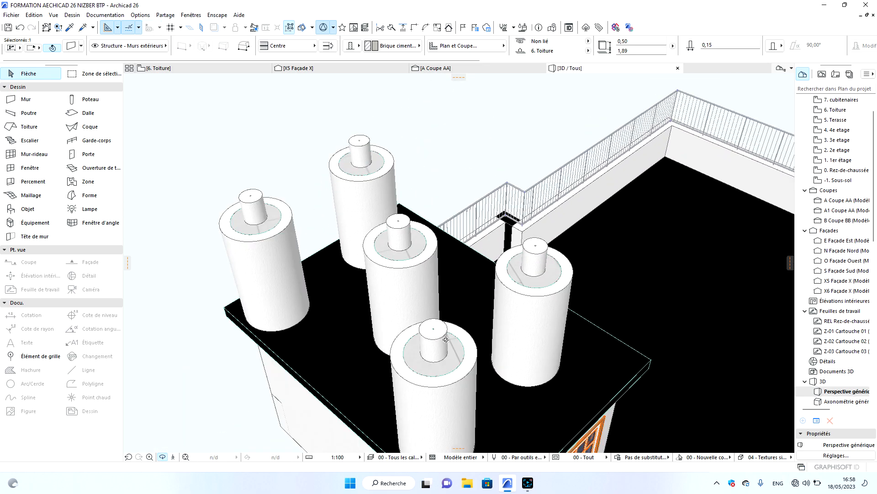
key("Escape")
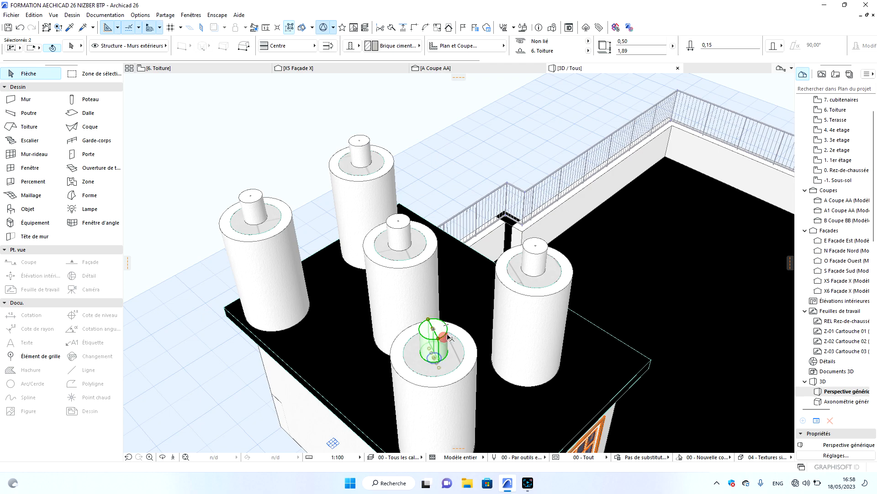
left_click(544, 250, "shift")
left_click(545, 248, "shift")
left_click(400, 237, "shift")
left_click(399, 224, "shift")
left_click(361, 153, "shift")
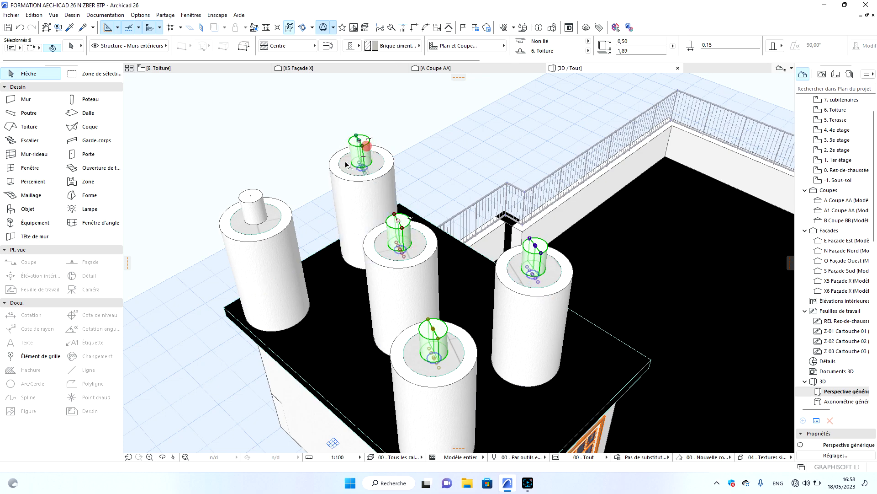
left_click(257, 206, "shift")
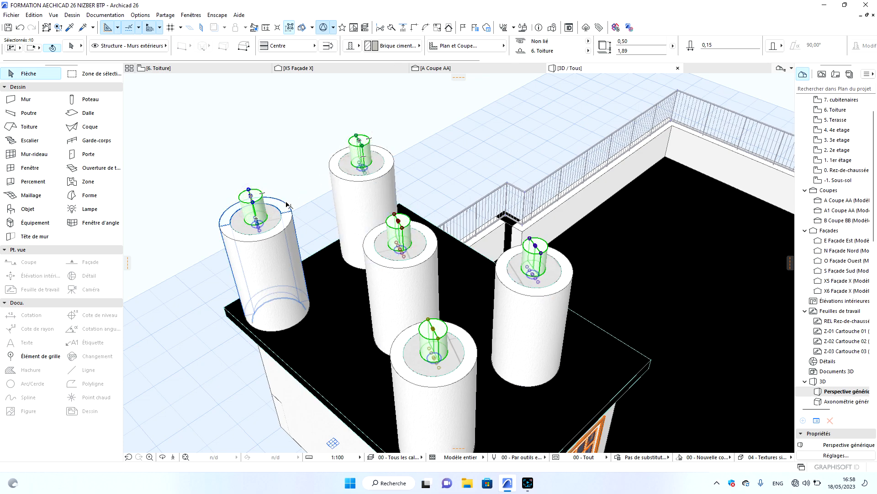
left_click(640, 42)
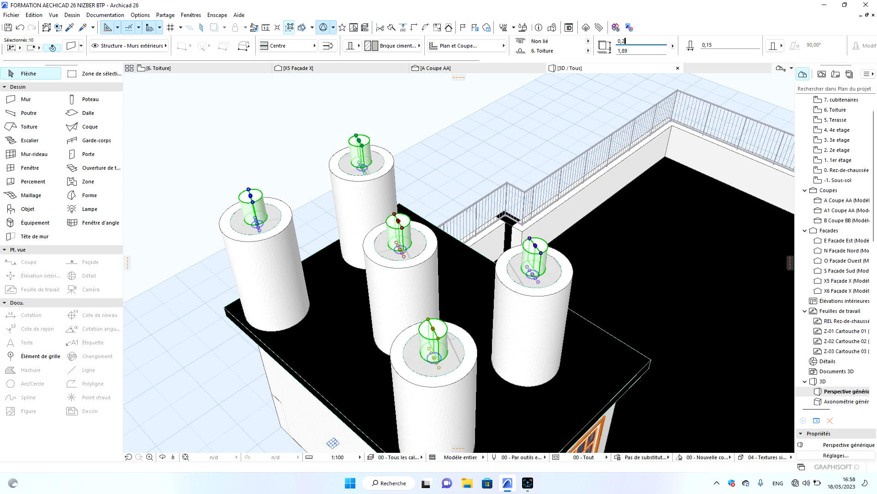
key("Return")
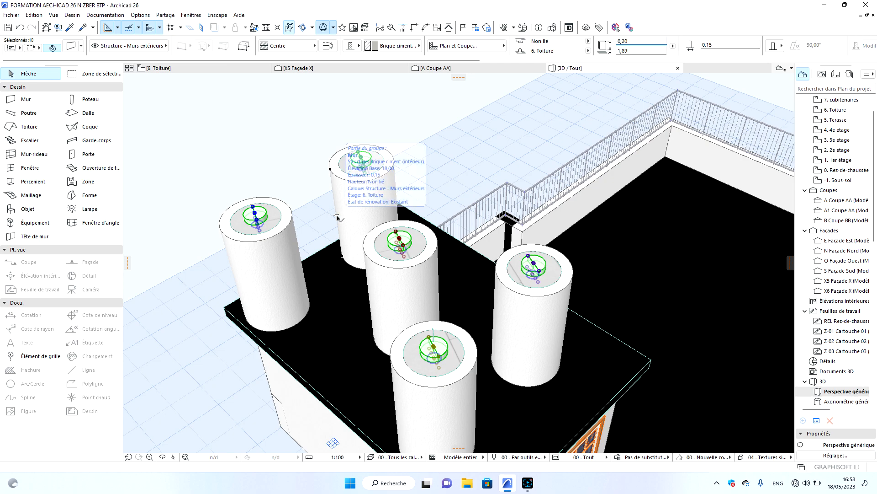
key("Escape")
key("Escape")
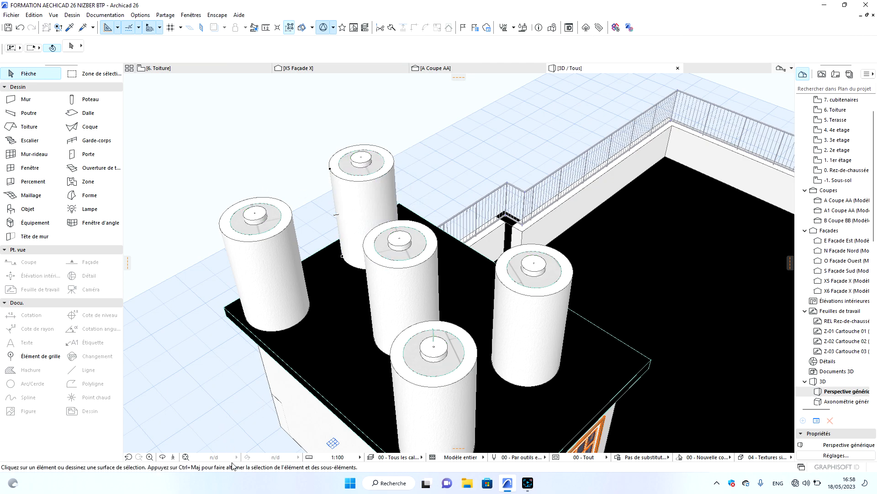
Orbit around the building to examine the five tanks and their small walls on the stair tower's roof.
left_click(164, 457)
scroll(413, 201, "down", 5)
left_click_drag(372, 316, 493, 236)
scroll(413, 285, "up", 5)
scroll(513, 166, "down", 5)
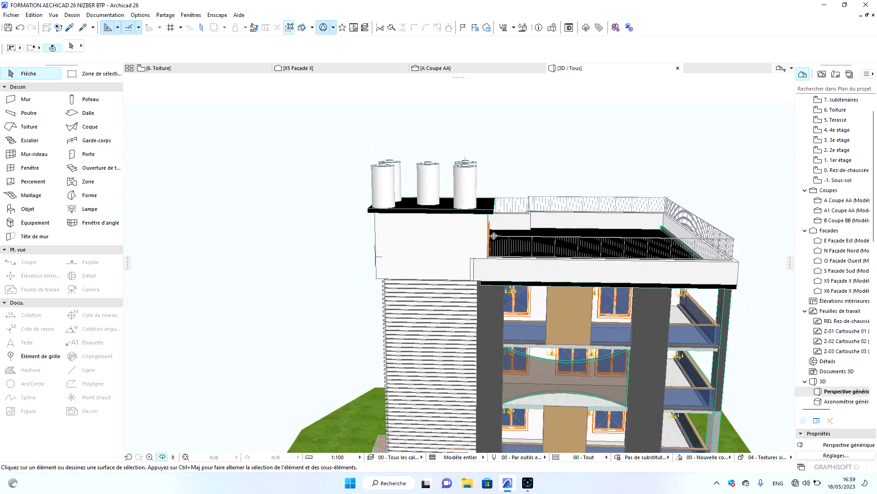
scroll(522, 157, "down", 3)
scroll(484, 161, "up", 5)
left_click_drag(385, 207, 413, 211)
scroll(414, 173, "down", 5)
left_click_drag(550, 204, 401, 254)
left_click_drag(638, 290, 583, 201)
In the 6. Toiture plan, search the object library for "ech" and choose Echelle verticale 26 as the object to place.
left_click(189, 67)
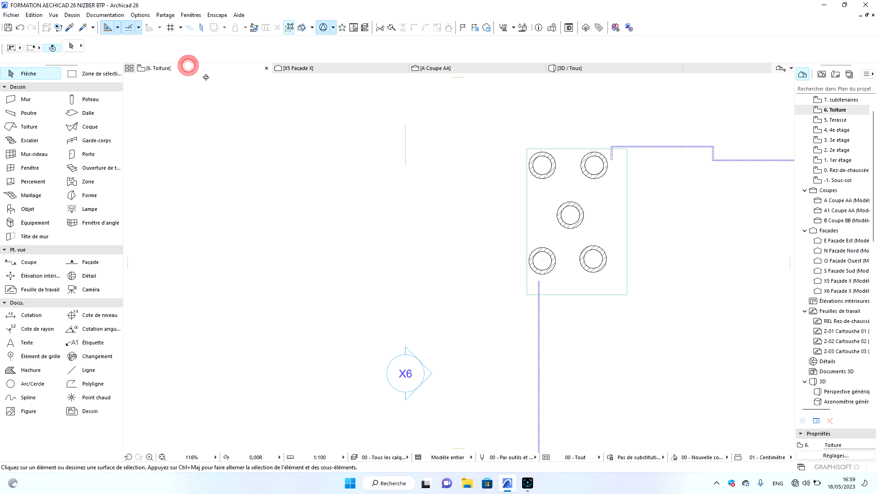
scroll(336, 196, "down", 2)
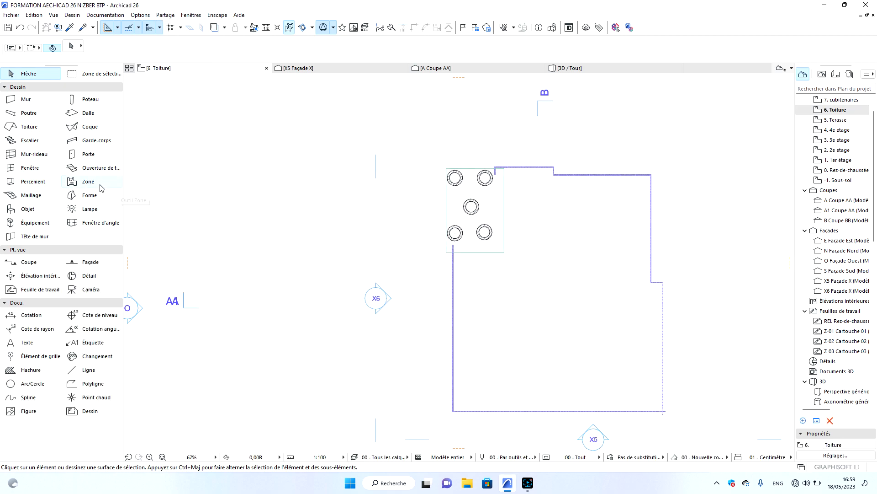
double_click(31, 208)
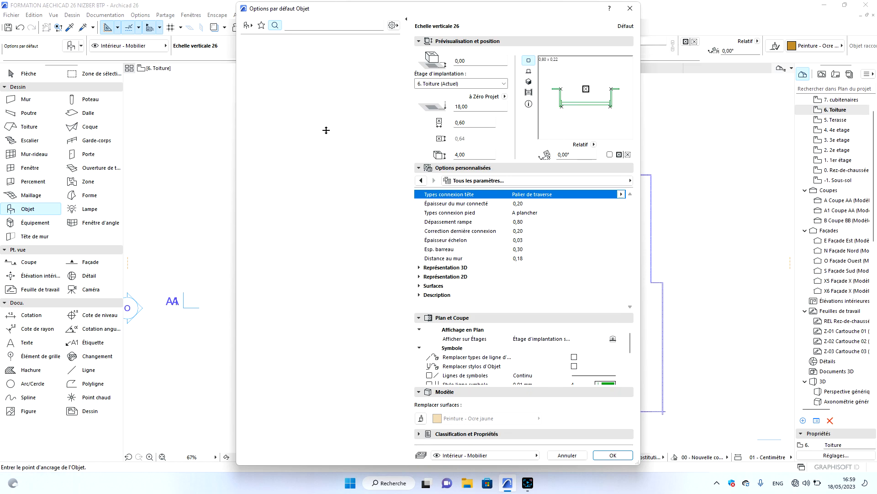
left_click(304, 26)
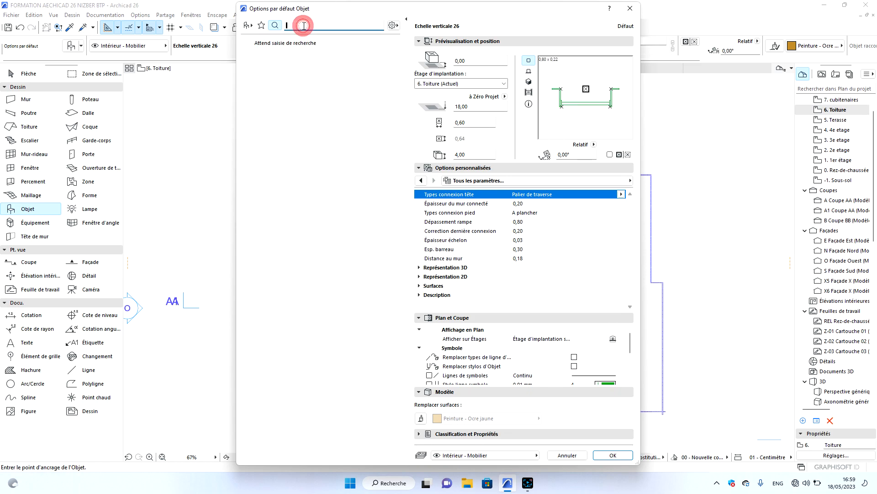
type("ech")
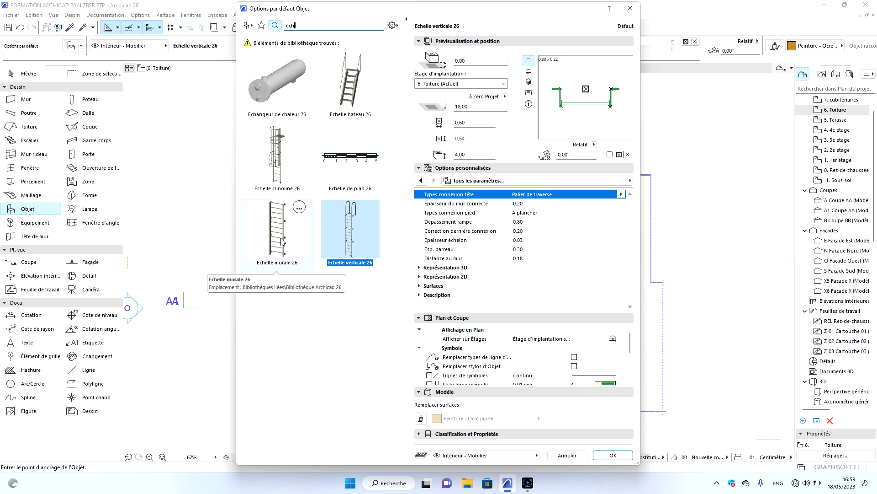
left_click(358, 241)
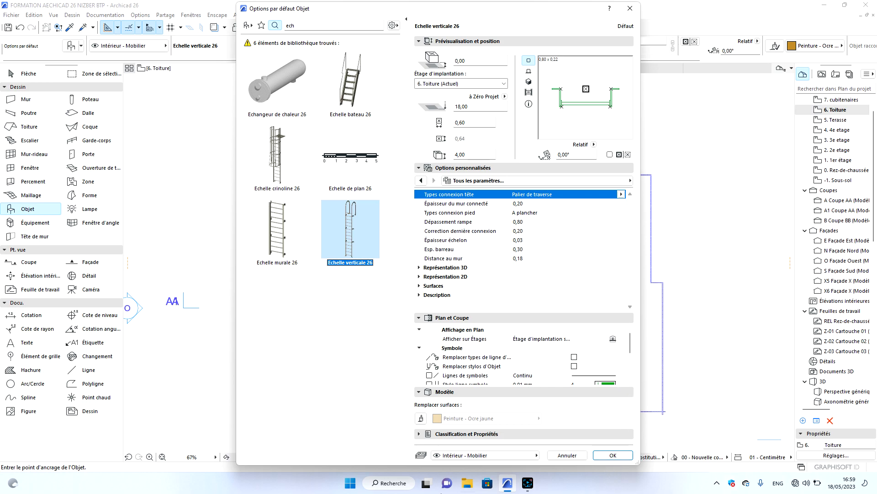
left_click(614, 456)
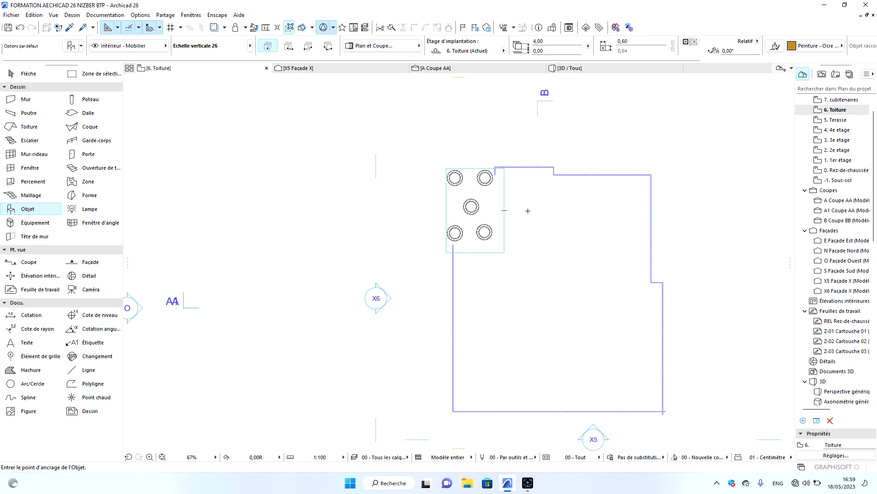
Place the vertical ladder at the middle of the stair tower roof slab's edge on the terrace side.
scroll(507, 213, "up", 5)
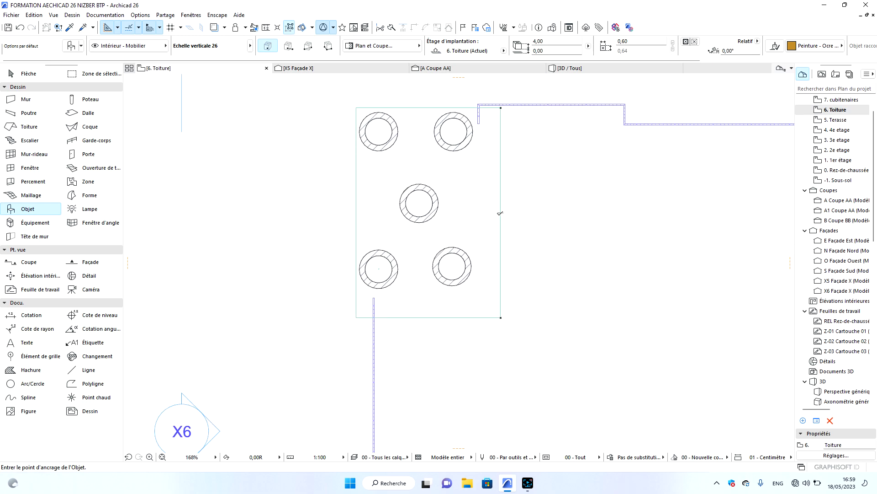
left_click(501, 212)
key("Escape")
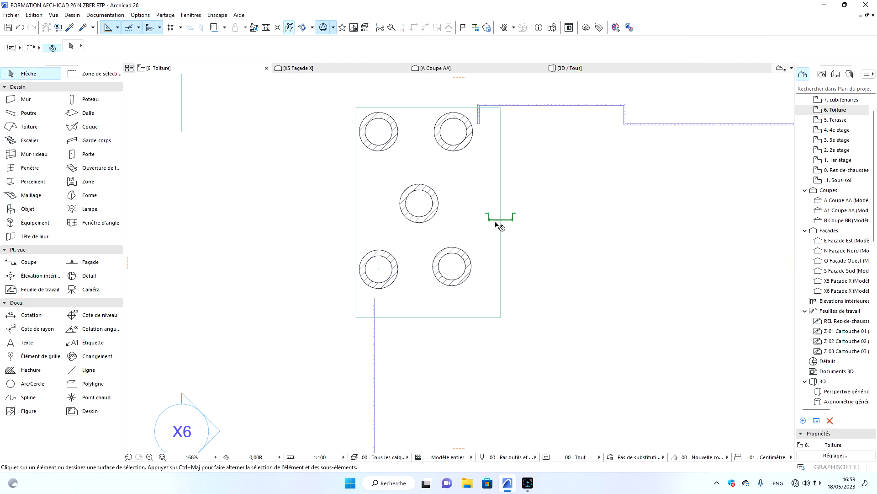
Make a copy of the vertical ladder rotated 90° clockwise about its rail corner inside the slab, and delete the original ladder.
left_click(491, 222)
right_click(531, 164)
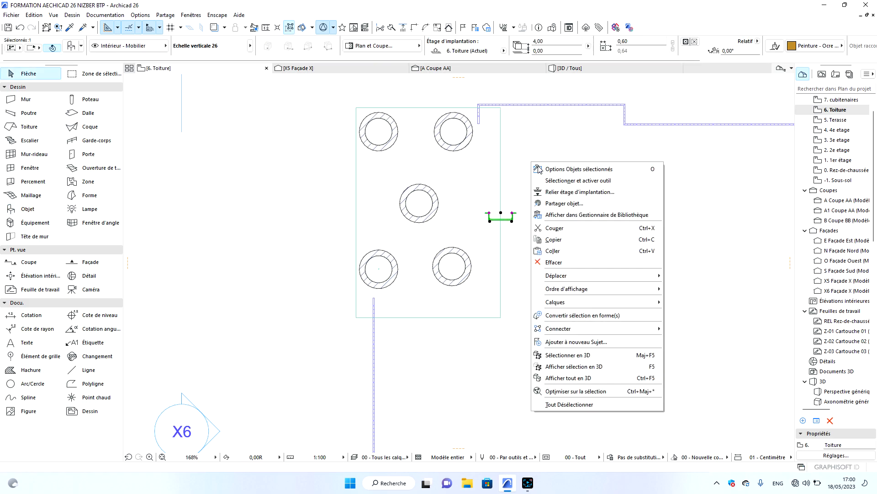
mouse_move(595, 276)
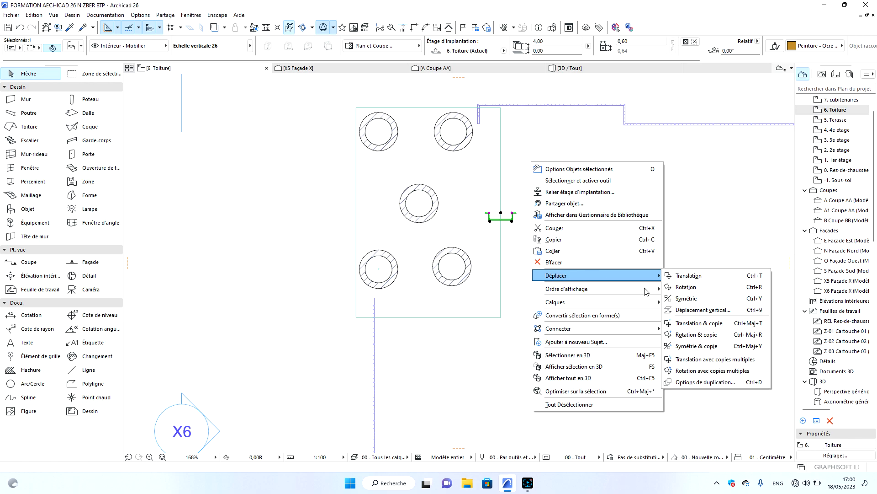
left_click(688, 335)
scroll(503, 234, "up", 5)
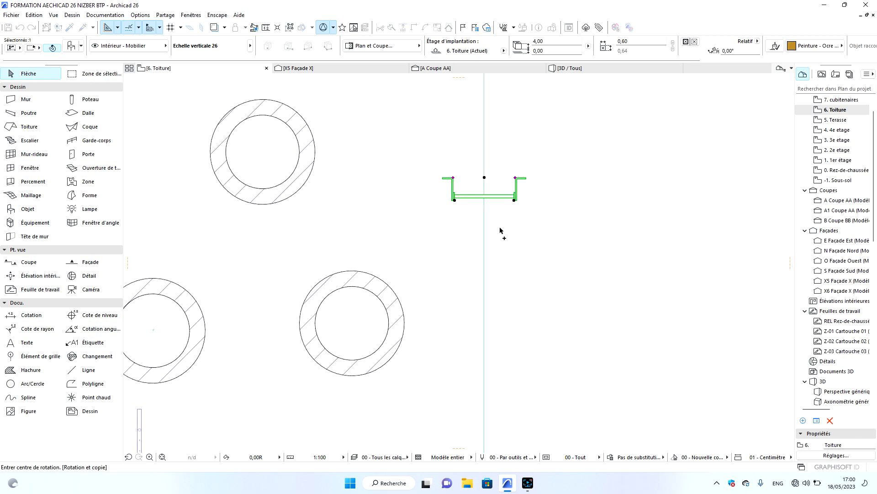
left_click(426, 148)
left_click(620, 148)
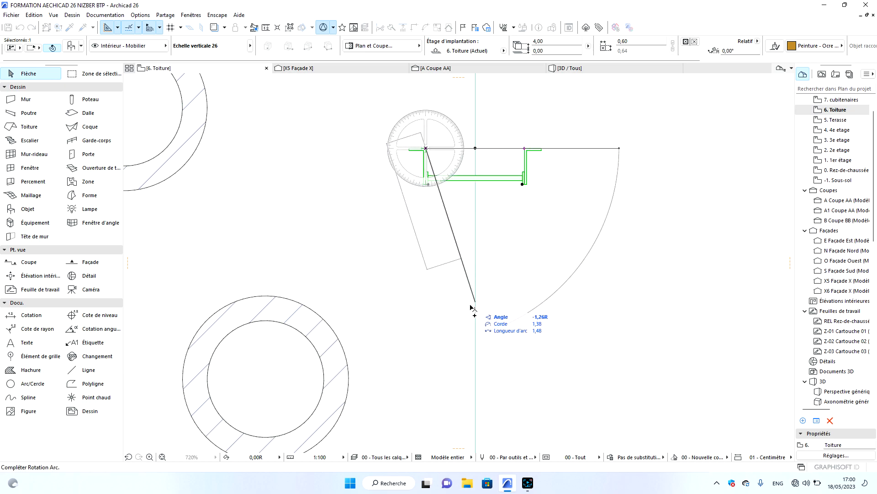
left_click(426, 310)
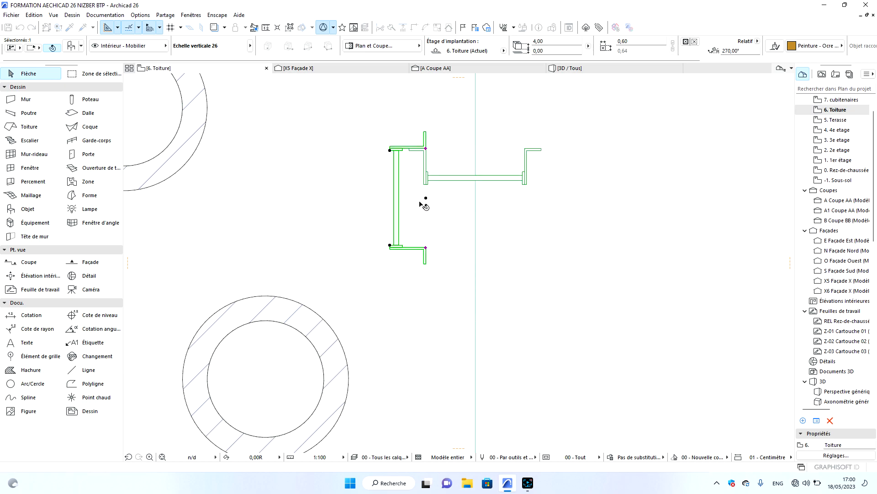
left_click(516, 177)
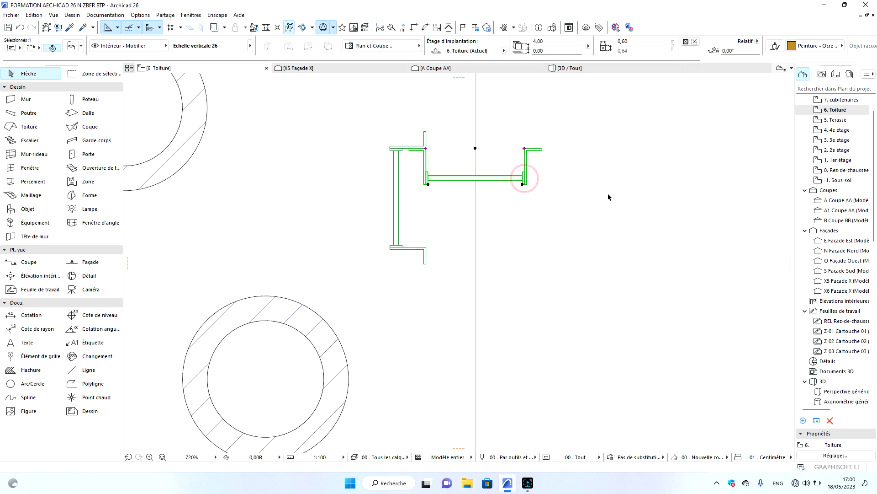
key("Delete")
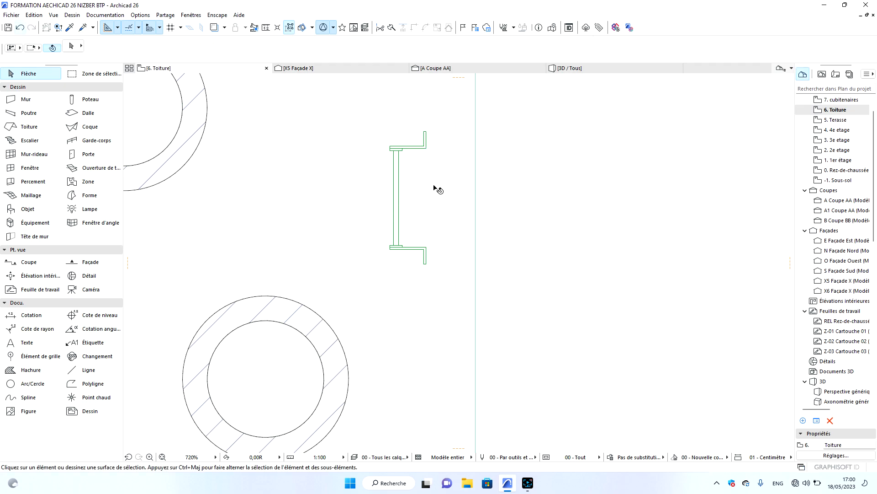
Move the rotated ladder by its rung-side corner onto the stair tower roof slab's terrace-side edge line.
left_click(397, 199)
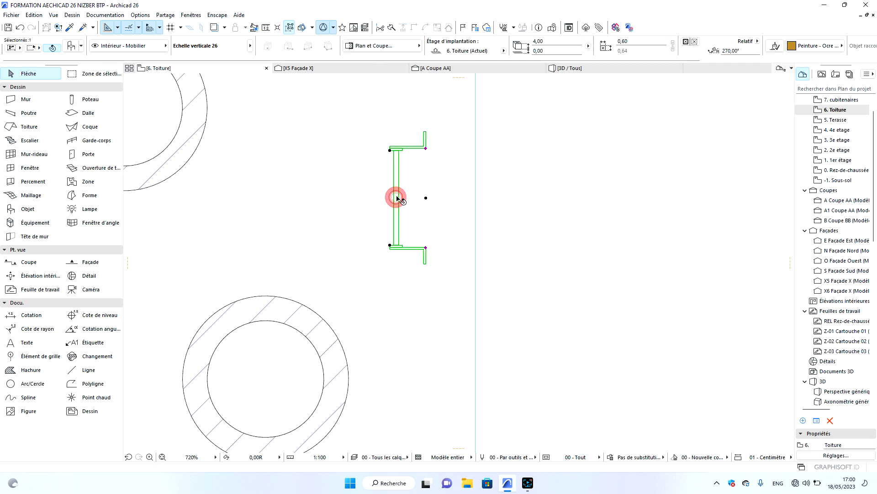
left_click(390, 150)
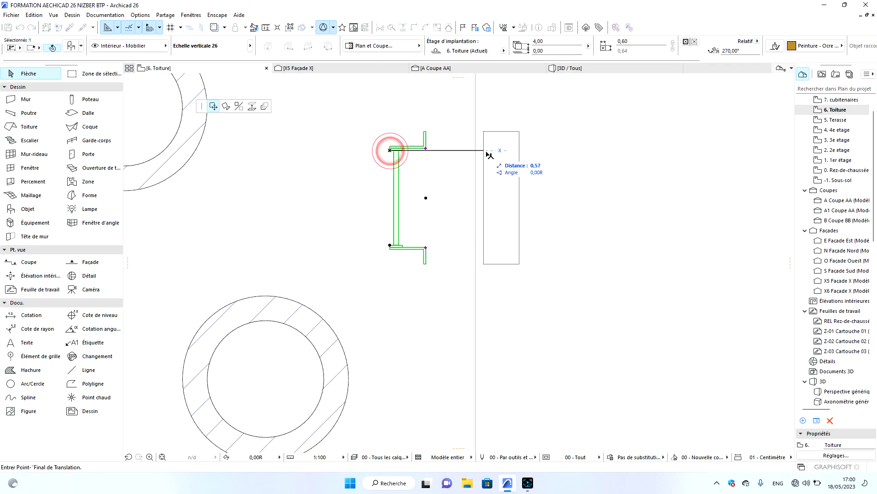
left_click(475, 193)
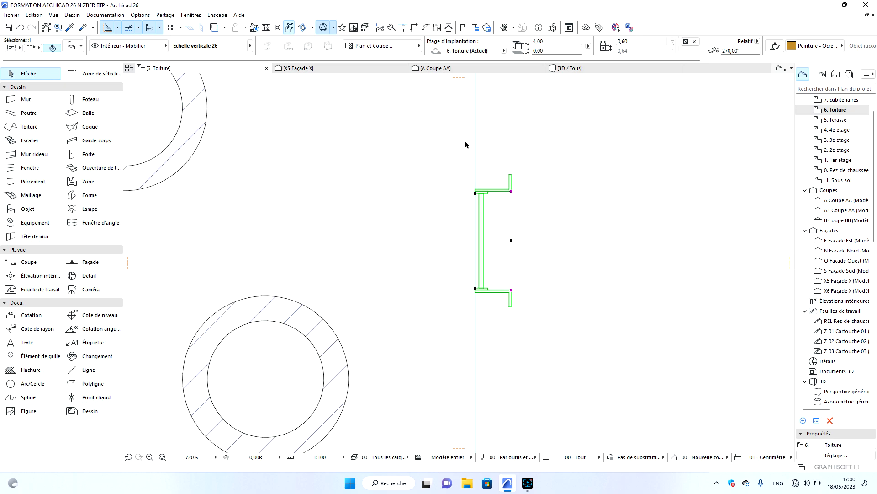
Check the ladder in 3D, try setting its elevation relative to project zero to 12 from the 6. Toiture plan, and undo the change.
left_click(576, 67)
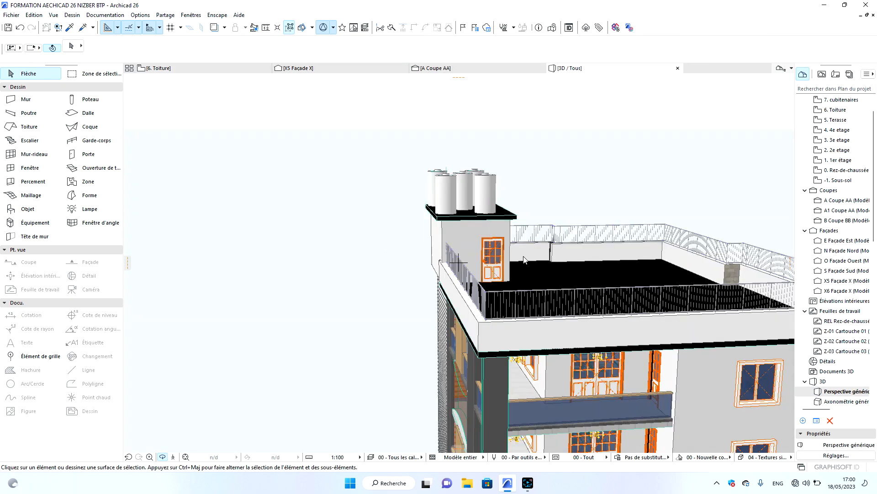
left_click_drag(506, 269, 317, 200)
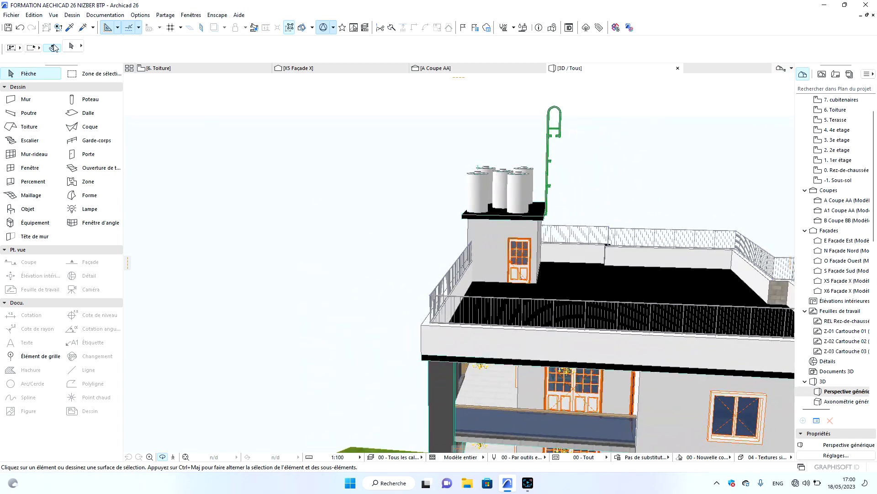
left_click(197, 70)
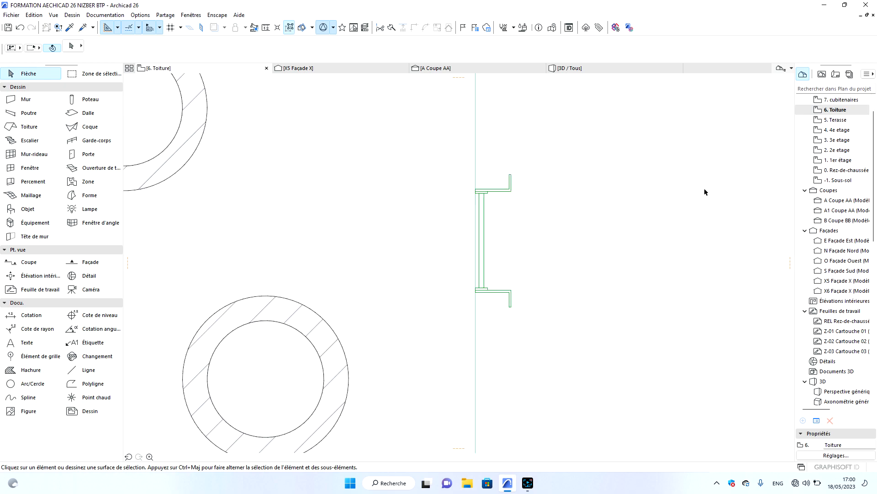
left_click(484, 197)
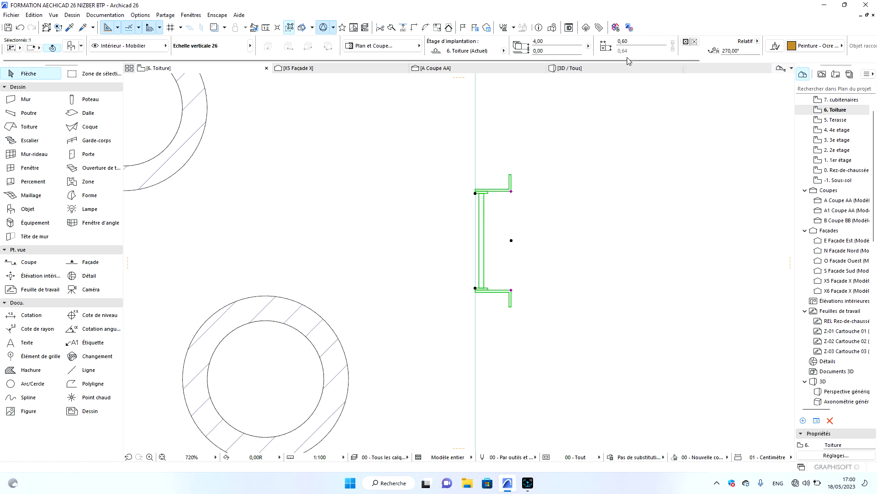
left_click(71, 46)
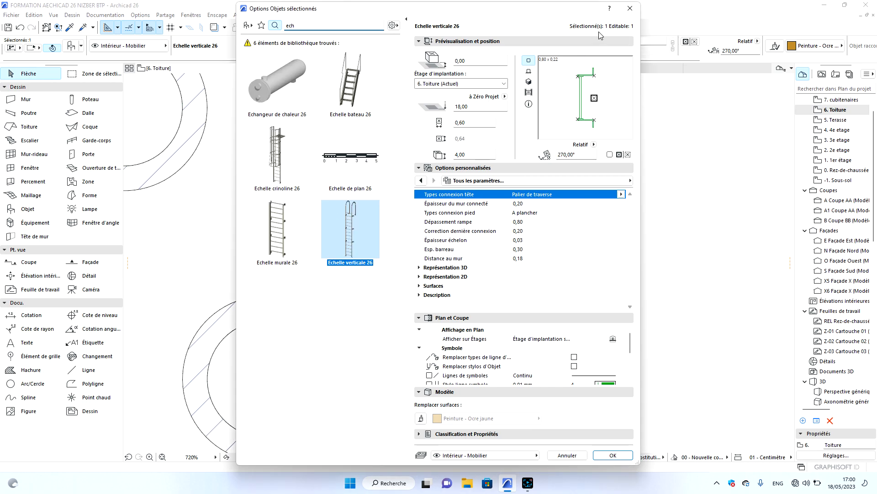
left_click(480, 107)
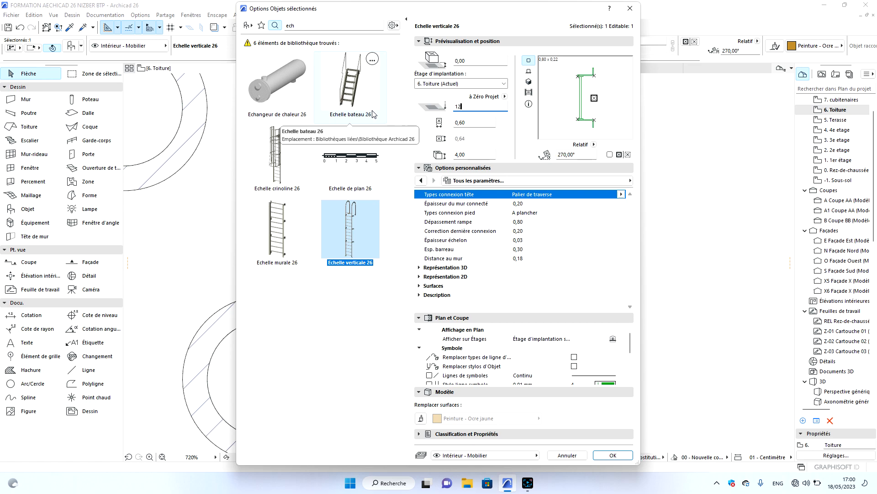
left_click(613, 455)
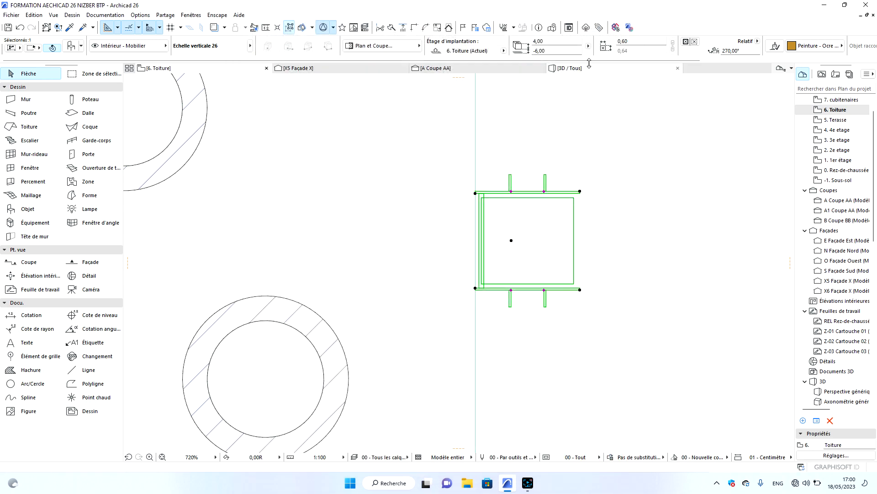
mouse_move(587, 72)
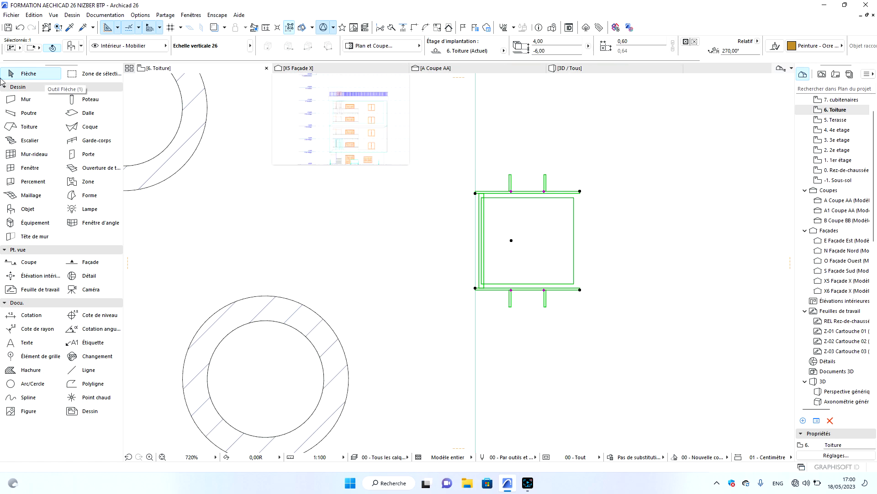
left_click(20, 27)
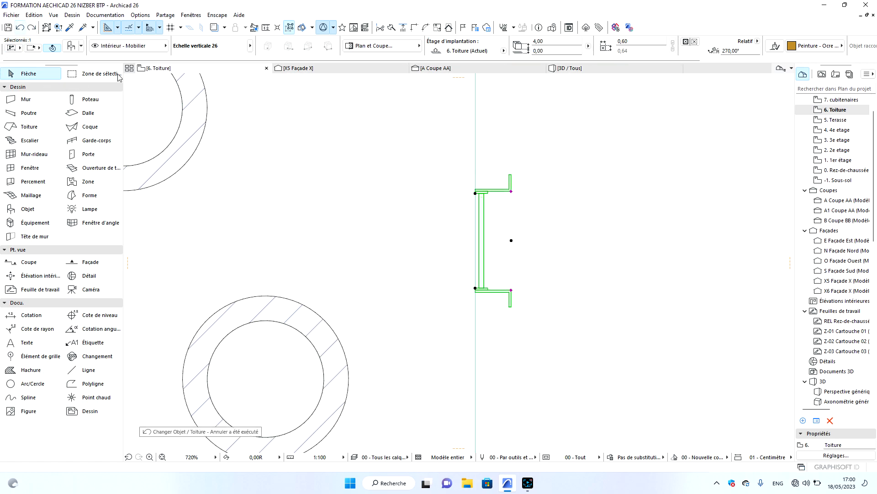
left_click(71, 47)
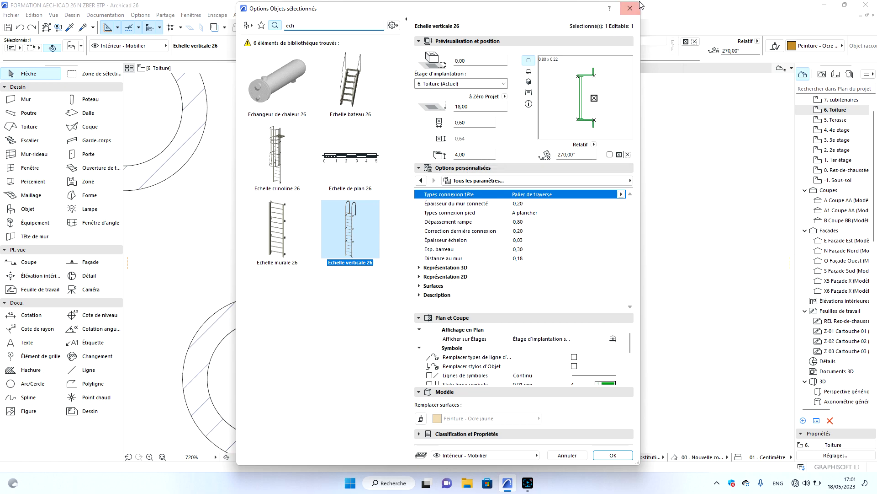
left_click(630, 8)
Check the ladder's orientation in 3D and rotate it 180° about its lower rail corner in the 6. Toiture plan.
left_click(574, 69)
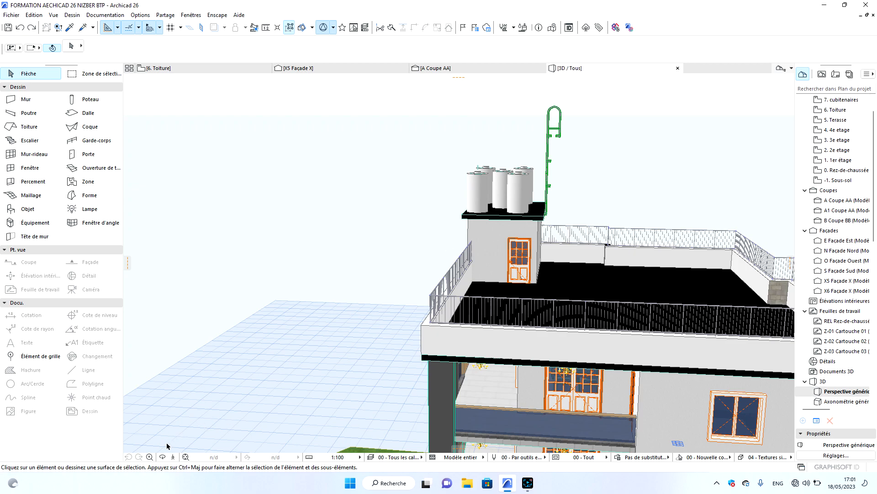
left_click(161, 458)
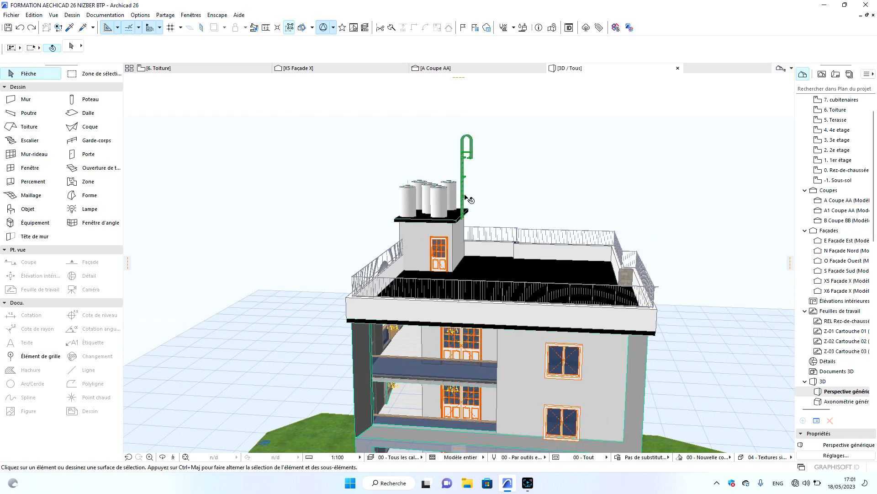
scroll(468, 199, "up", 5)
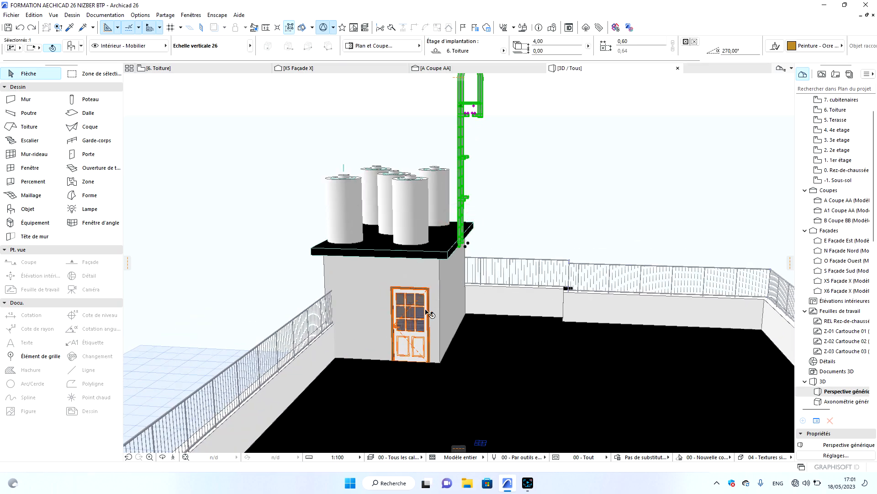
scroll(492, 165, "down", 2)
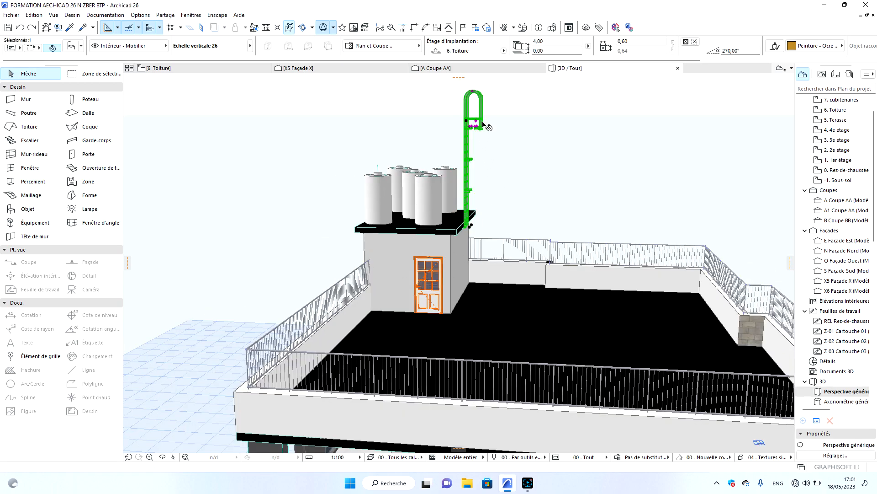
left_click(150, 70)
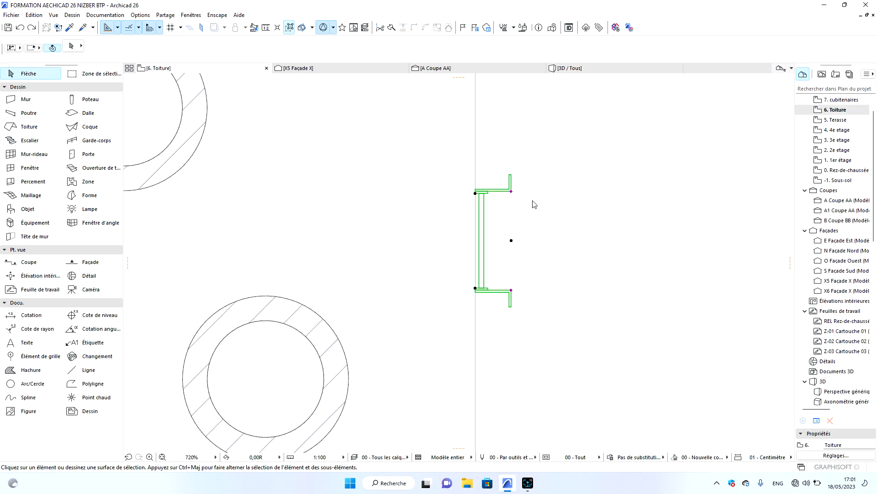
left_click(512, 290)
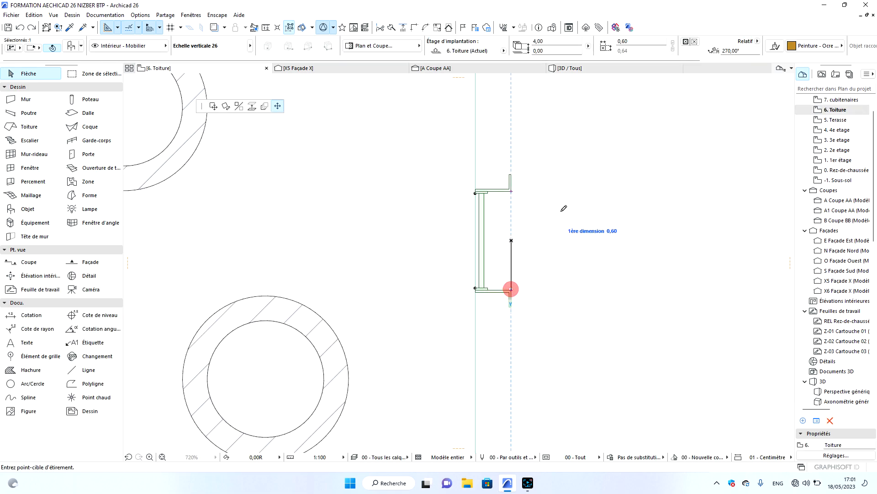
left_click(225, 106)
left_click(511, 290)
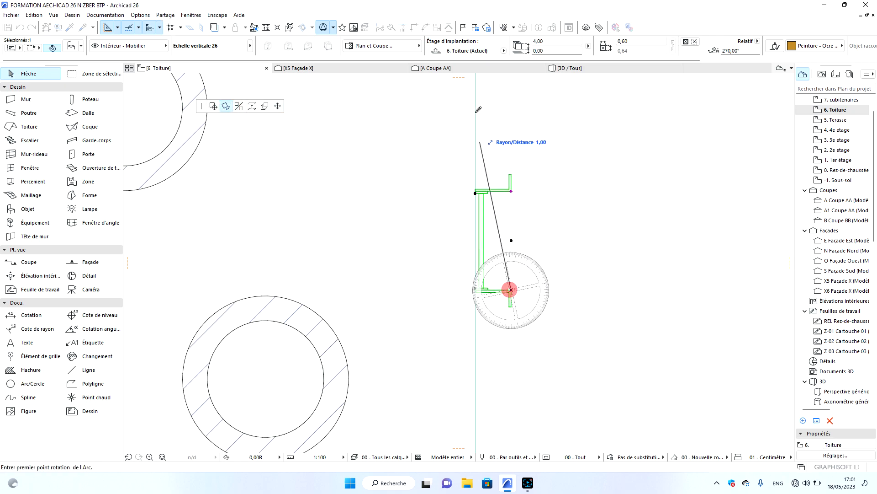
left_click(511, 97)
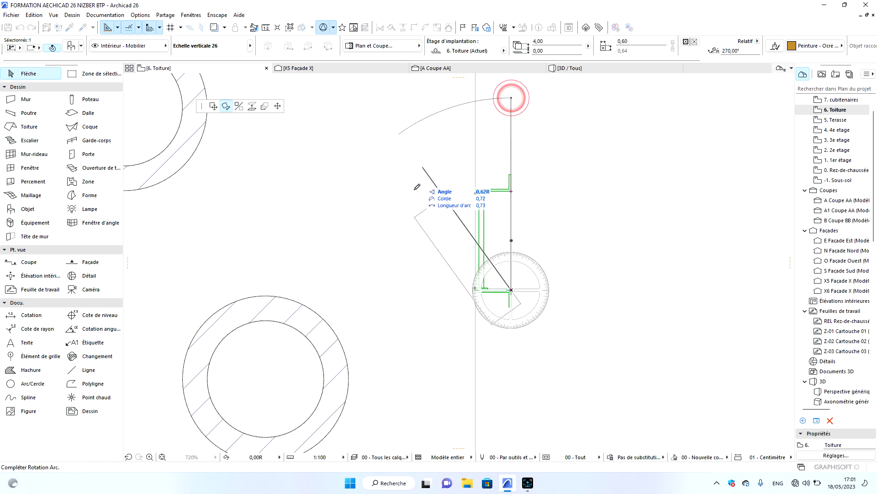
left_click(509, 357)
Move the turned ladder by the midpoint of its wall-fixing side onto the roof slab's edge line and deselect it.
left_click(511, 340)
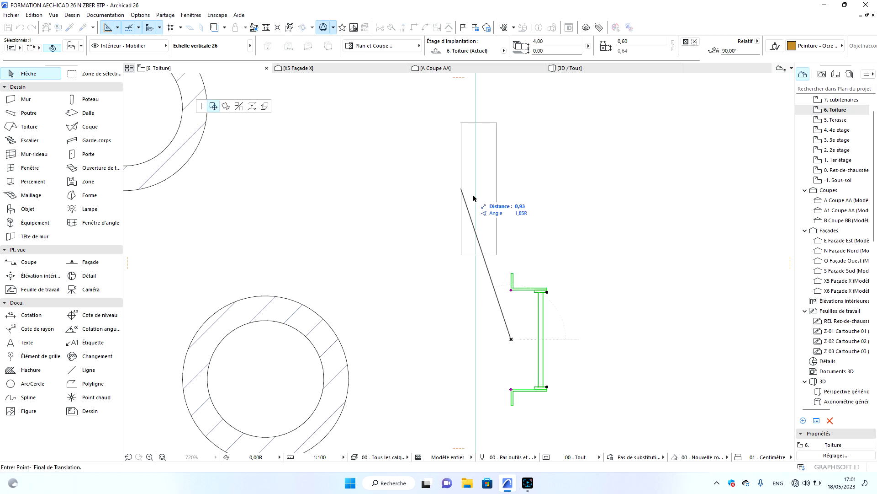
left_click(475, 242)
key("Escape")
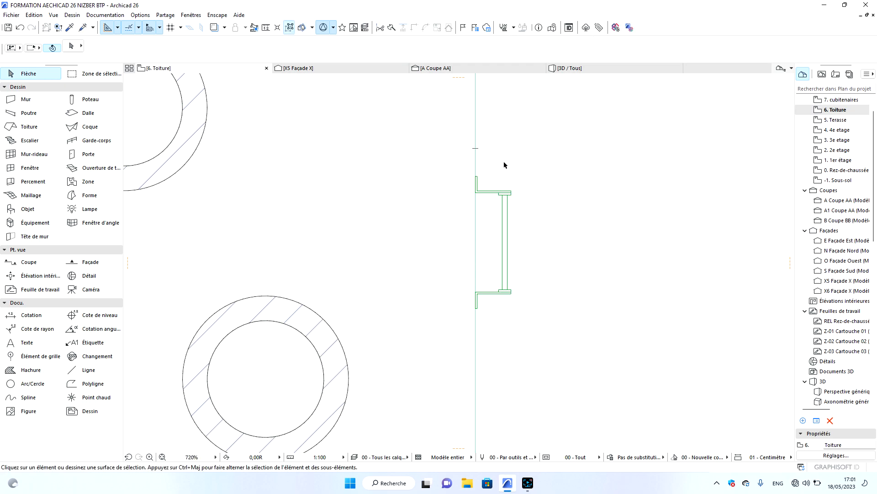
In the 3D view, examine the ladder's base and level against the stair tower's roof slab and the side wall beneath it.
left_click(567, 68)
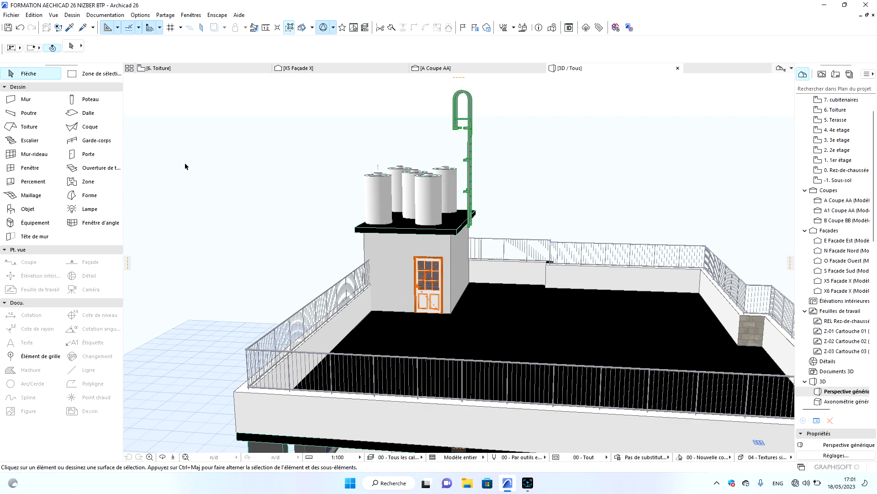
scroll(400, 210, "down", 3)
scroll(399, 212, "up", 5)
left_click(396, 213)
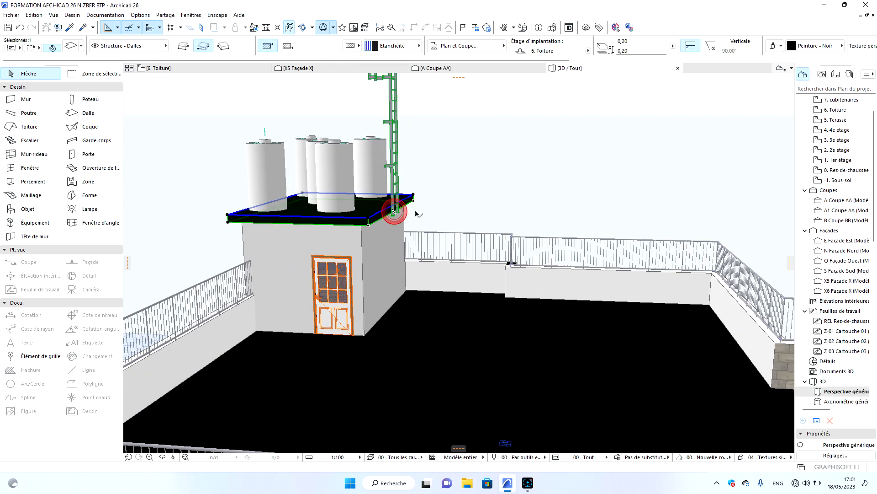
left_click(394, 170)
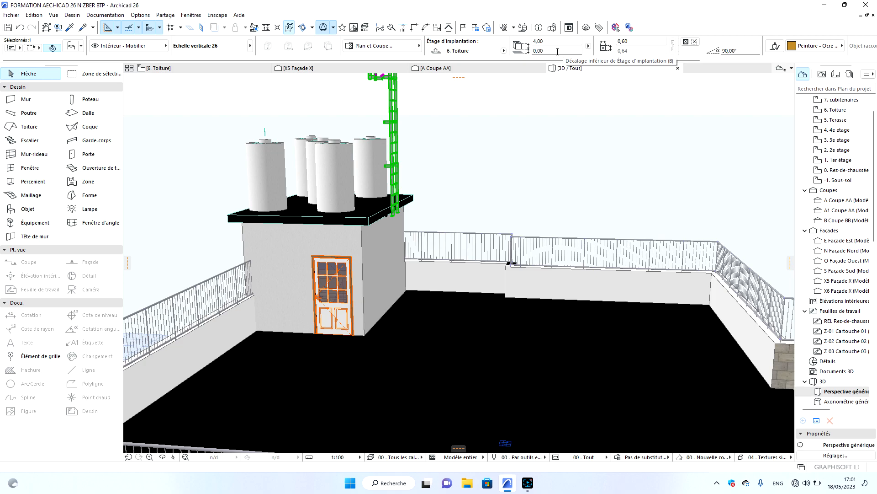
left_click(365, 242)
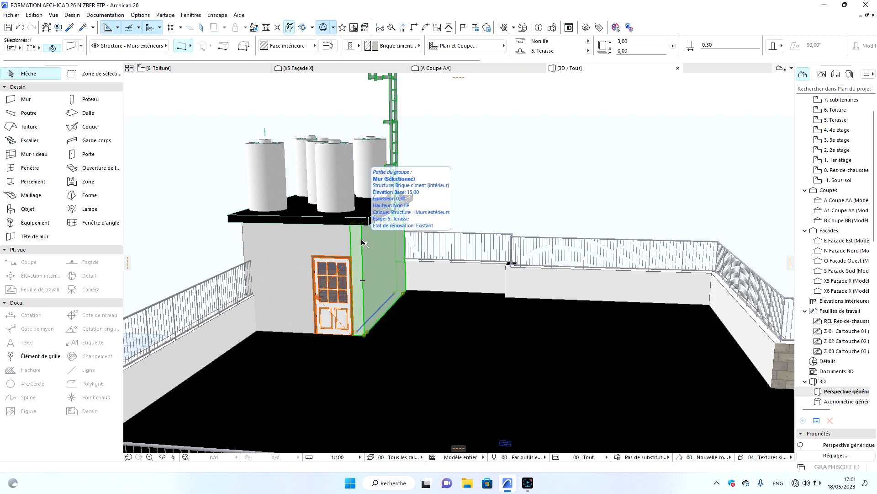
left_click(369, 222)
key("Escape")
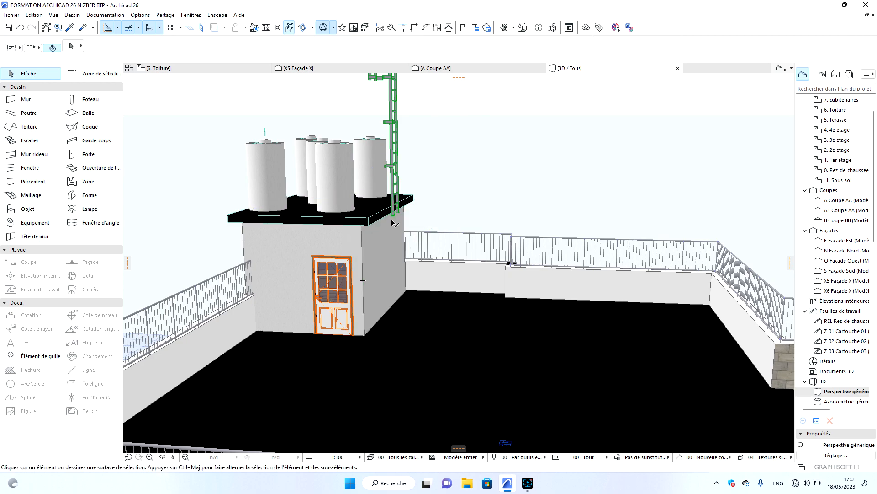
Set the ladder's elevation relative to the 6. Toiture storey to -3,20 in the 3D view and check it against the tower wall.
left_click(395, 188)
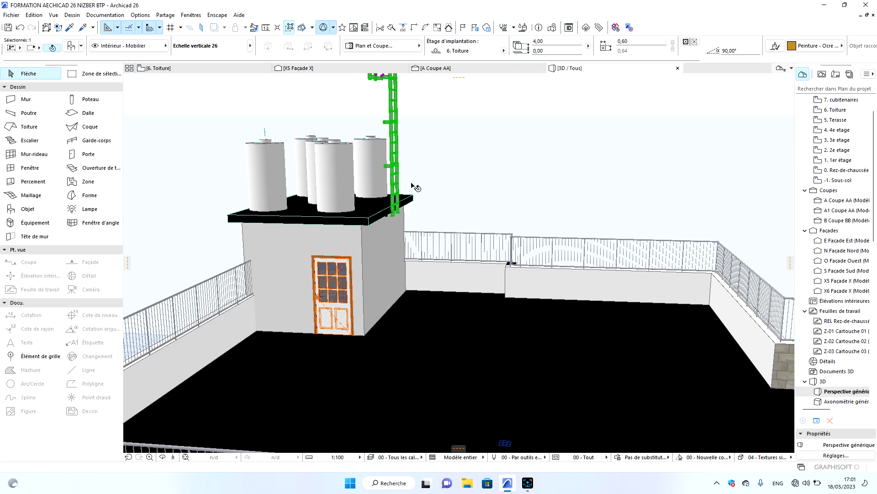
left_click(573, 50)
key("Return")
key("Escape")
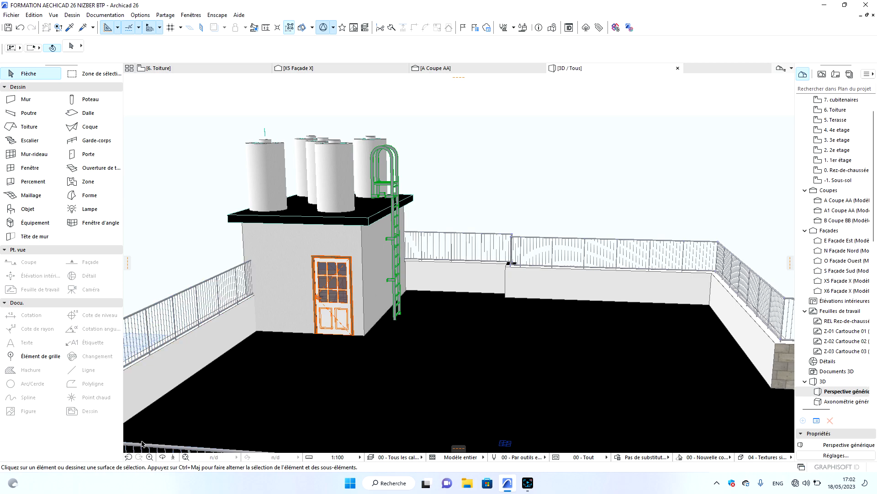
left_click(163, 457)
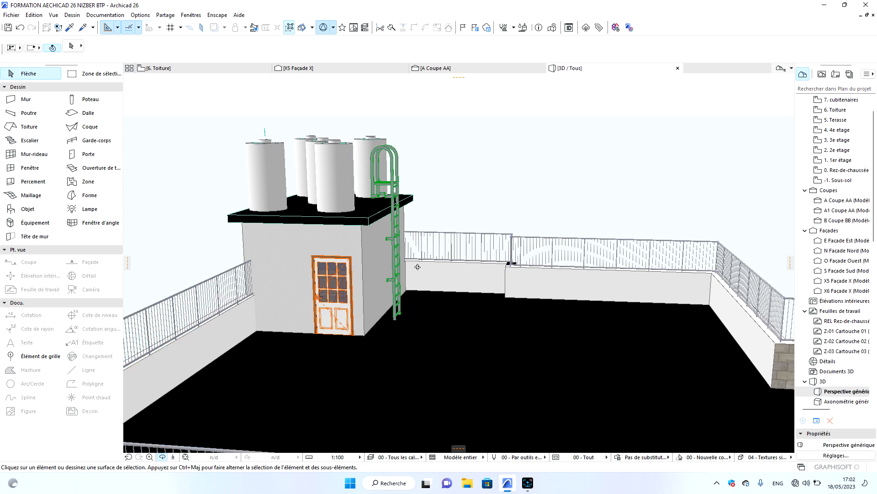
scroll(416, 267, "up", 2)
left_click_drag(426, 267, 355, 299)
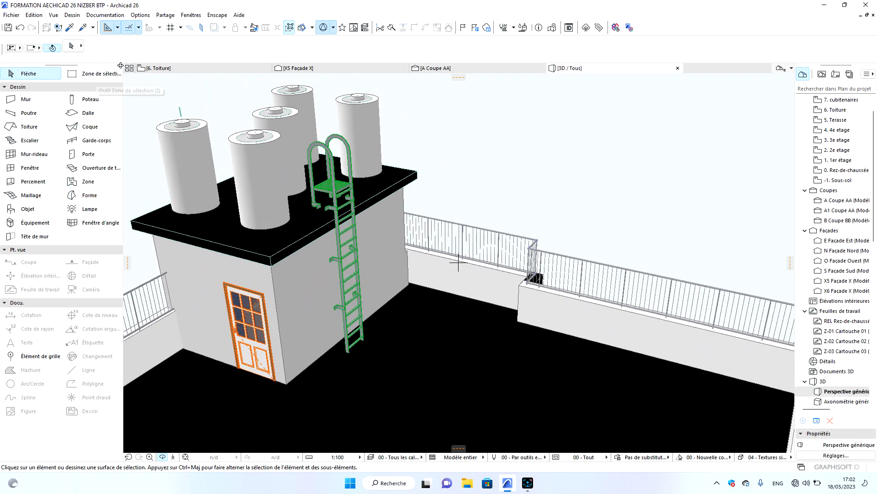
In the 6. Toiture plan, move the ladder about 0,90 m along the roof slab's edge towards the upper cubitainers and deselect it.
left_click(192, 73)
left_click(185, 70)
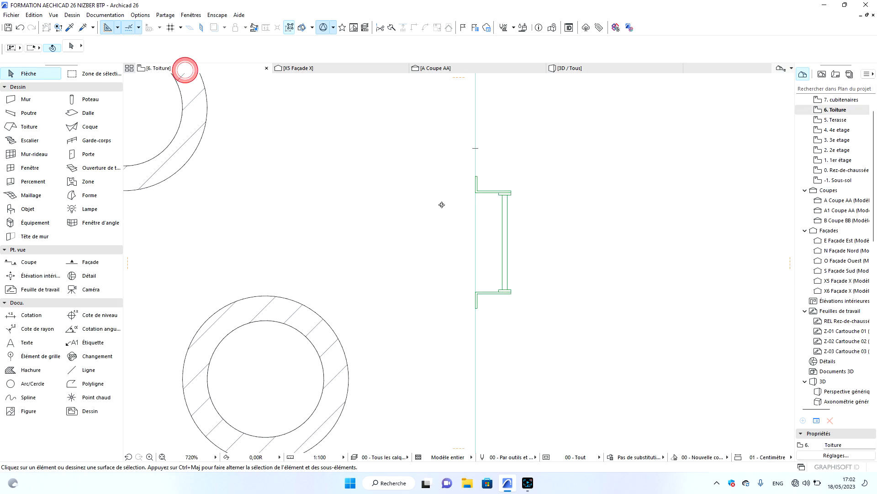
left_click(502, 254)
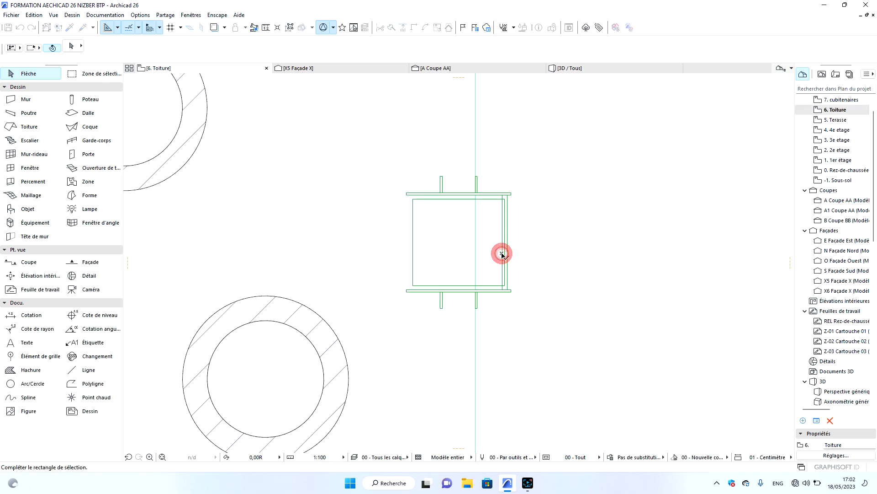
left_click(504, 244)
left_click(506, 197)
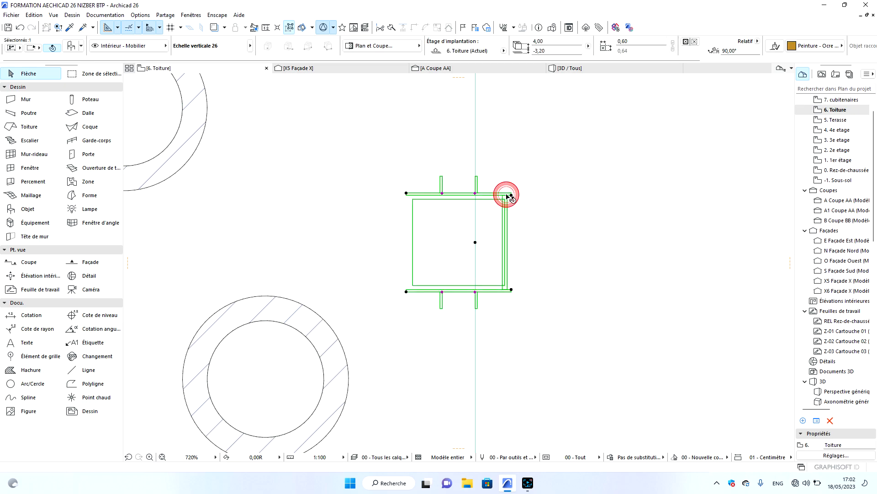
scroll(567, 272, "down", 5)
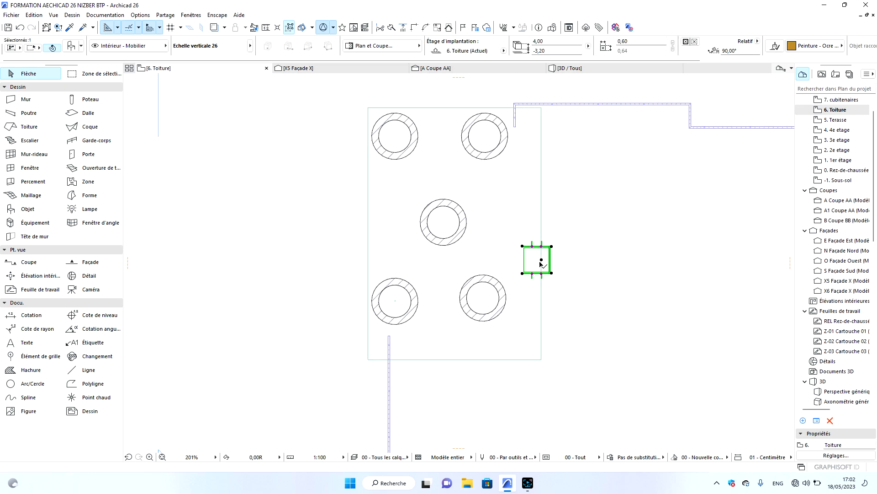
left_click(541, 259)
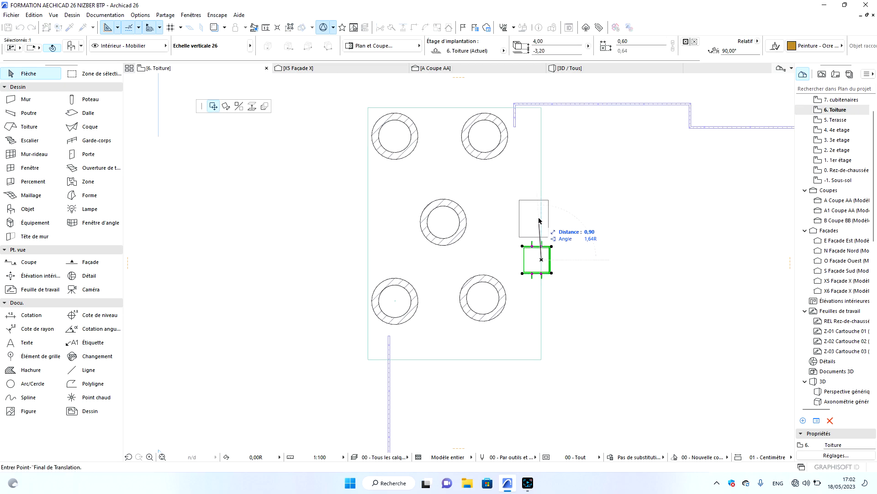
left_click(539, 218)
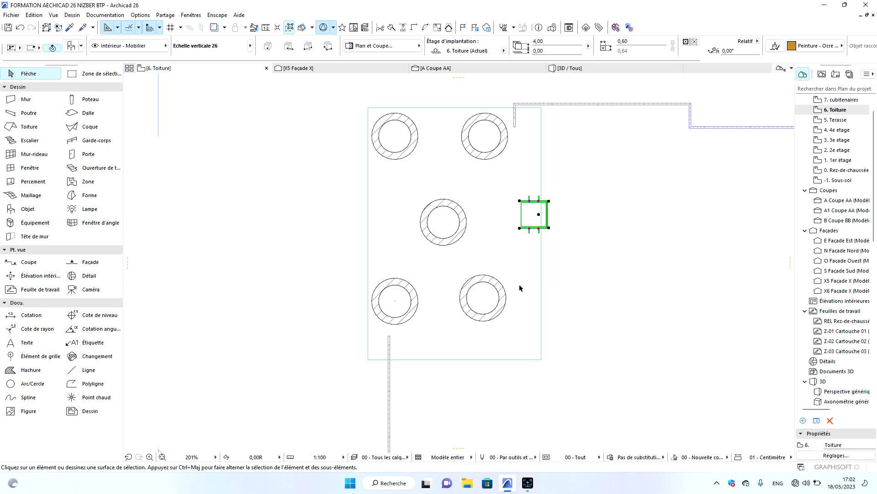
left_click(512, 269)
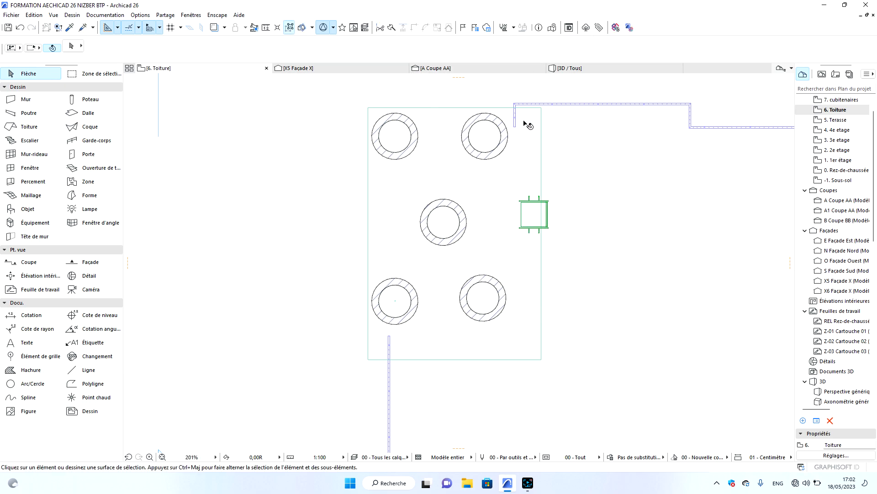
In the 3D view, examine the moved ladder against the tower wall and the roof slab's edges from several sides.
left_click(568, 68)
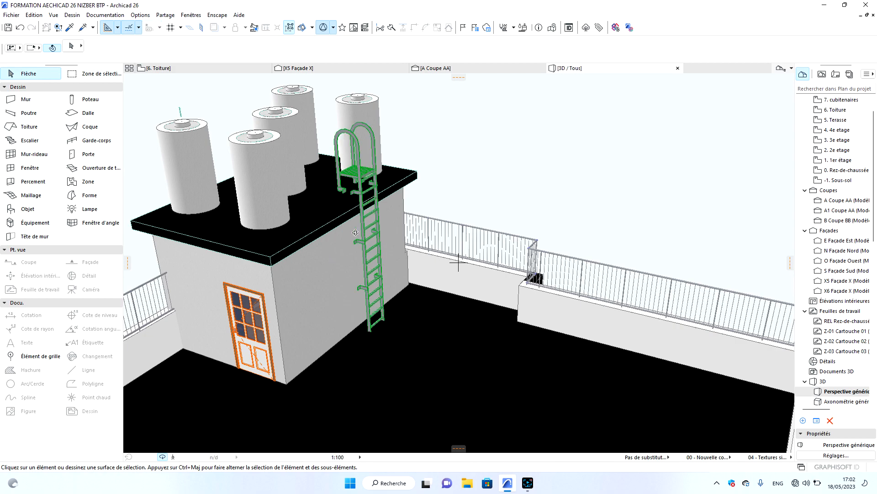
left_click_drag(355, 233, 281, 341)
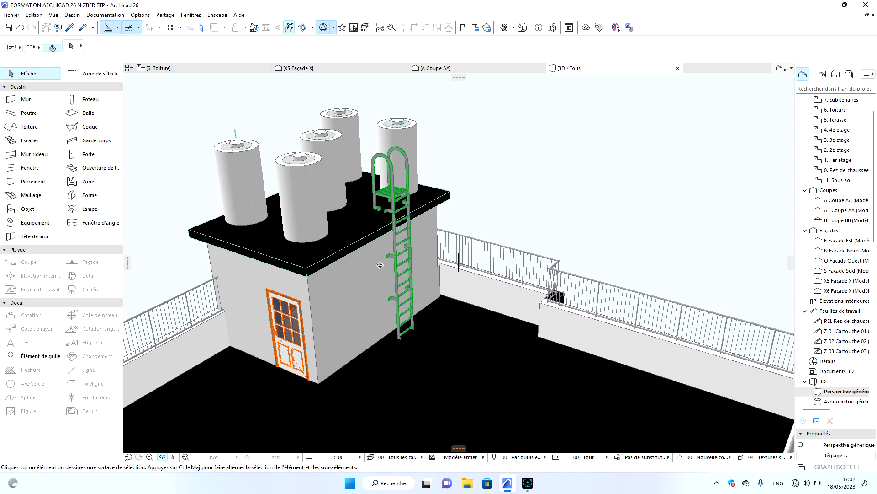
mouse_move(325, 288)
left_mouse_down()
mouse_move(460, 260)
mouse_move(330, 282)
left_mouse_up()
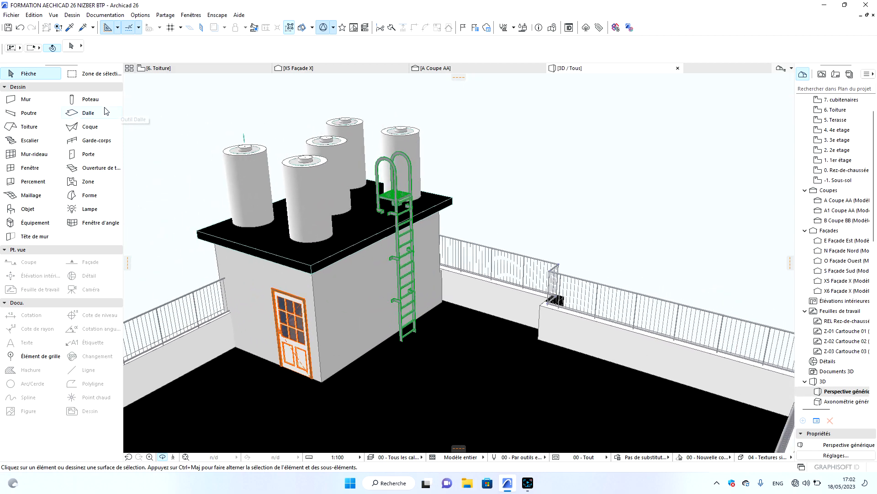
left_click_drag(488, 250, 450, 263)
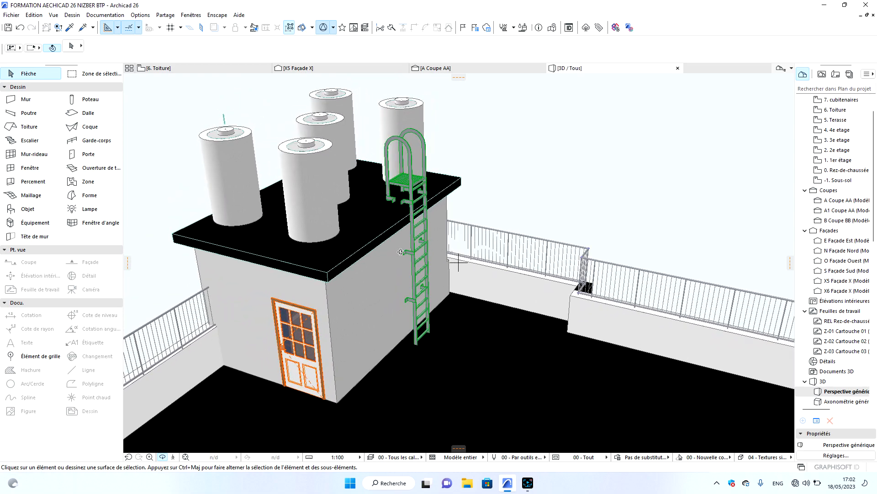
left_click_drag(214, 241, 406, 267)
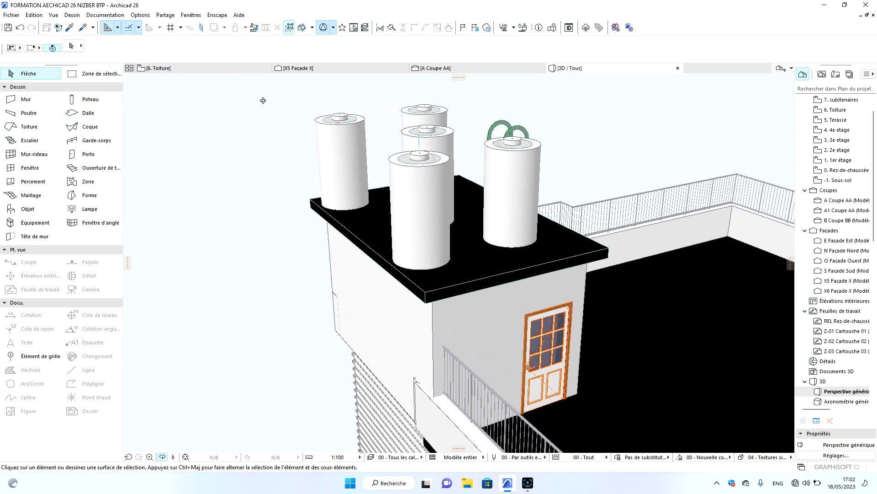
In the 6. Toiture plan, pick up the terrace railing's settings and draw a railing just inside all four edges of the tower's roof slab.
left_click(198, 69)
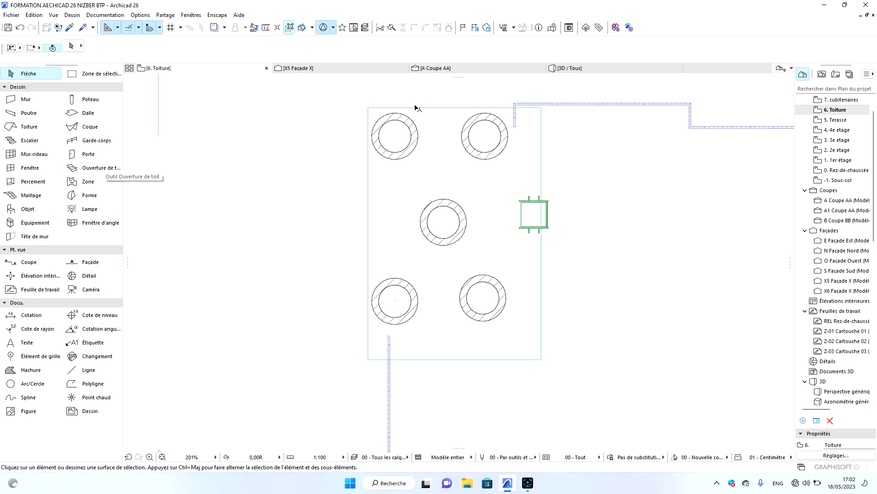
left_click(69, 28)
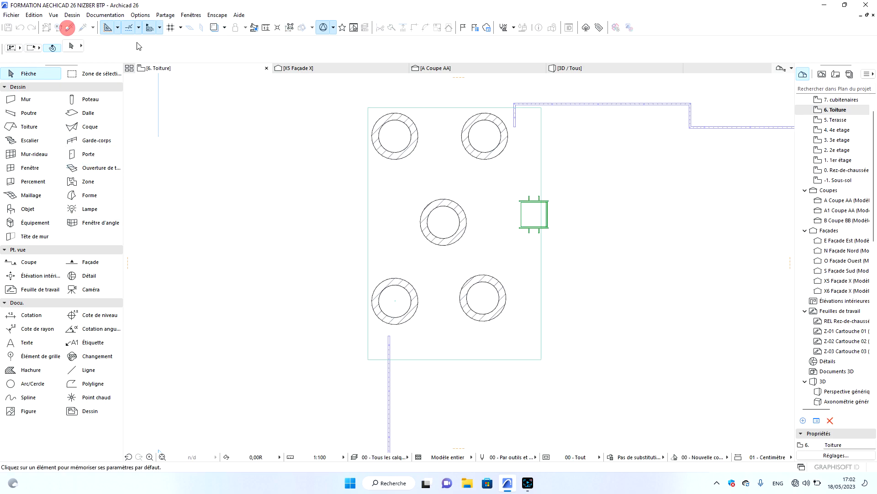
left_click(592, 104)
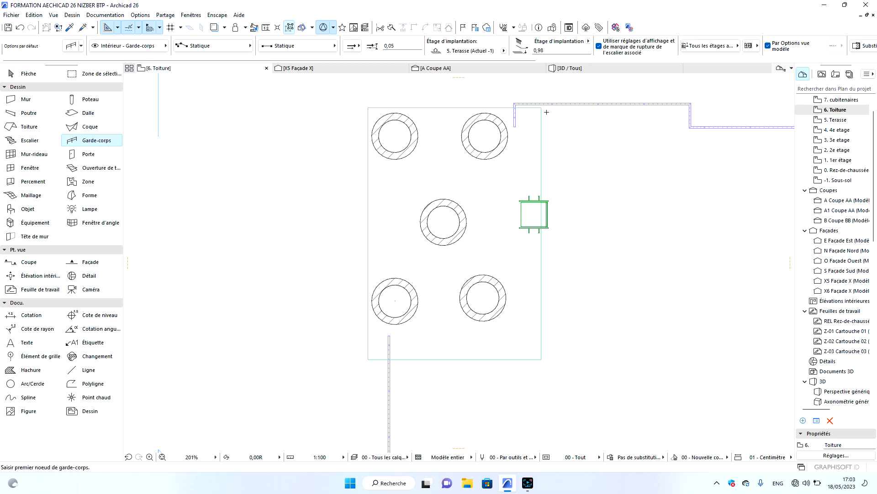
scroll(541, 172, "down", 3)
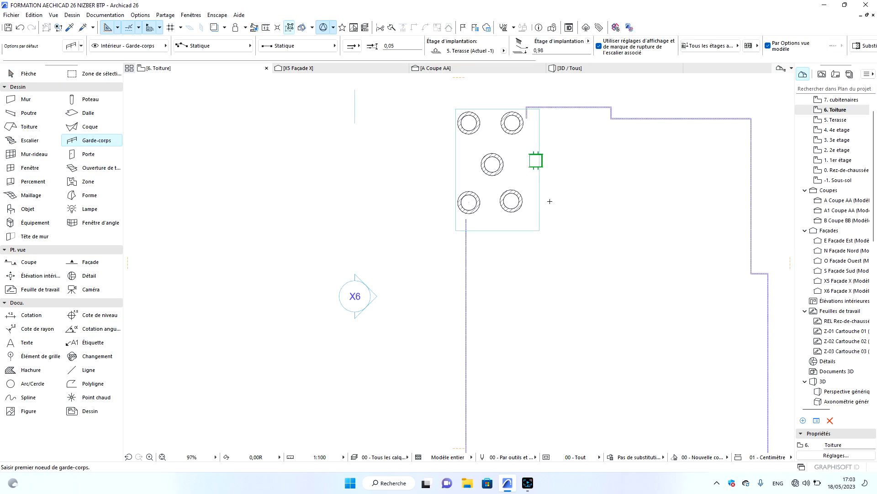
scroll(548, 188, "up", 3)
scroll(552, 164, "down", 2)
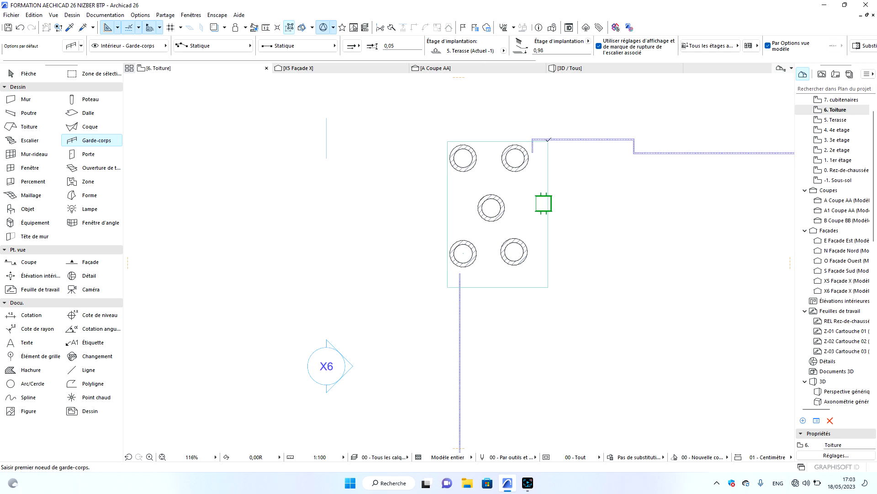
left_click(545, 144)
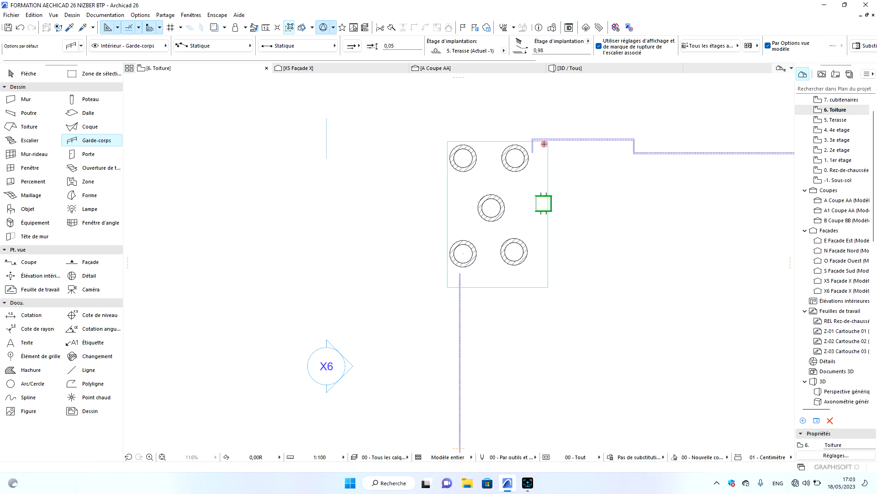
left_click(546, 283)
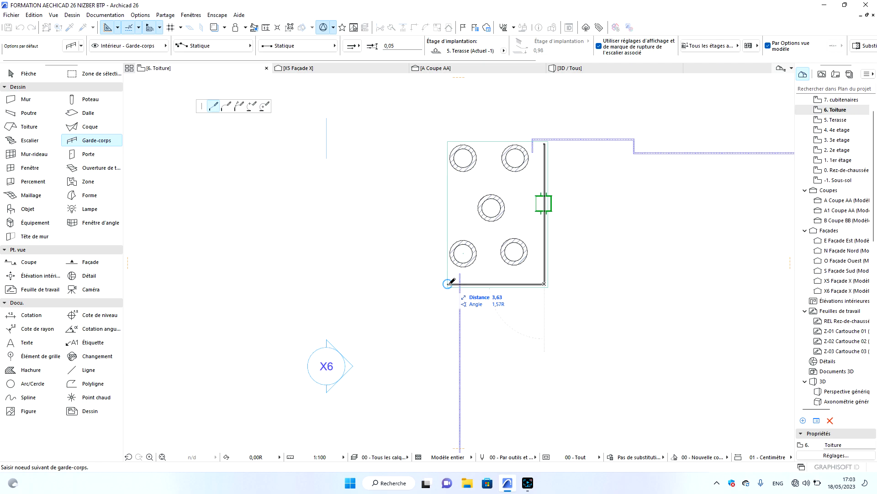
left_click(450, 284)
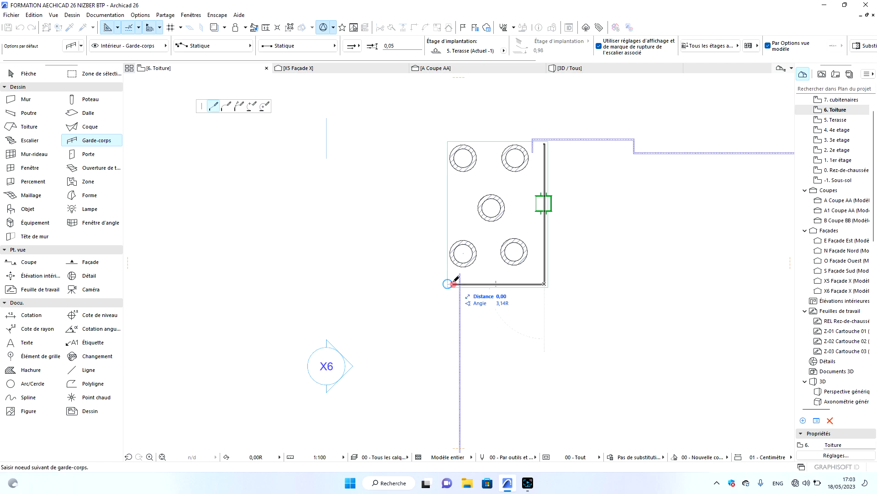
left_click(452, 146)
scroll(539, 146, "up", 5)
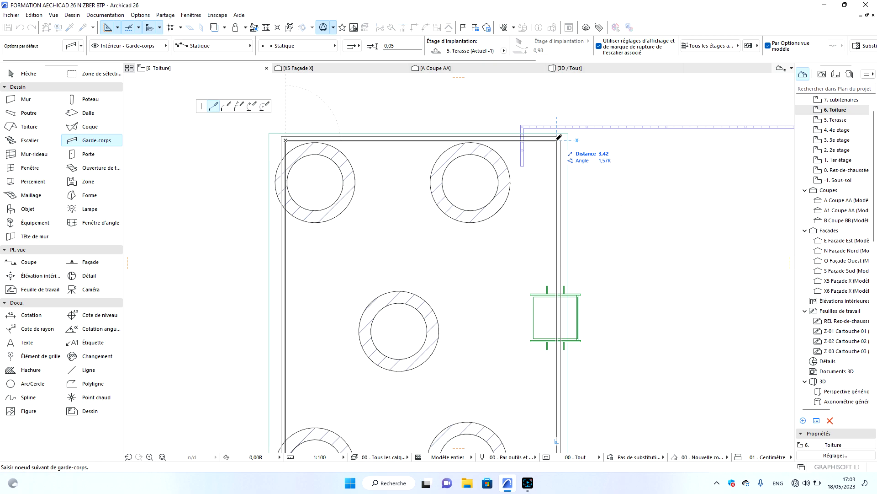
left_click(557, 140)
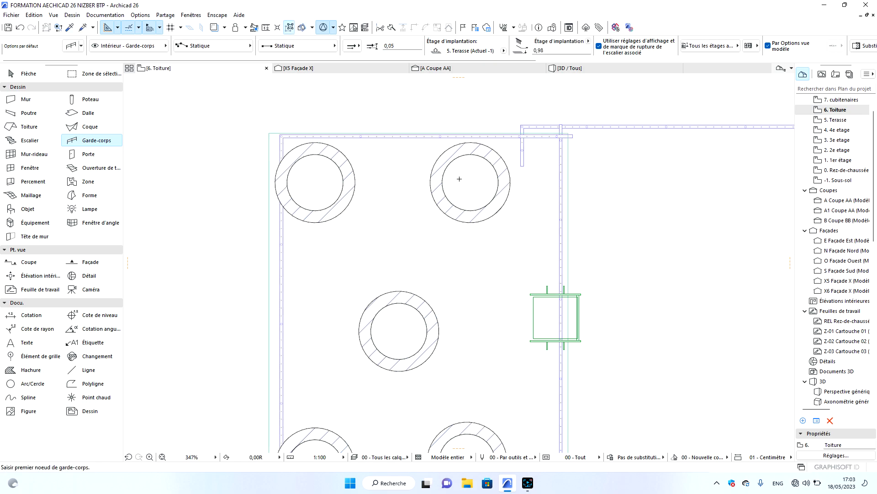
key("Escape")
Move the upper-left cubitainer's two curved walls horizontally about 0,19 m inward from the new railing and deselect them.
left_click(346, 165)
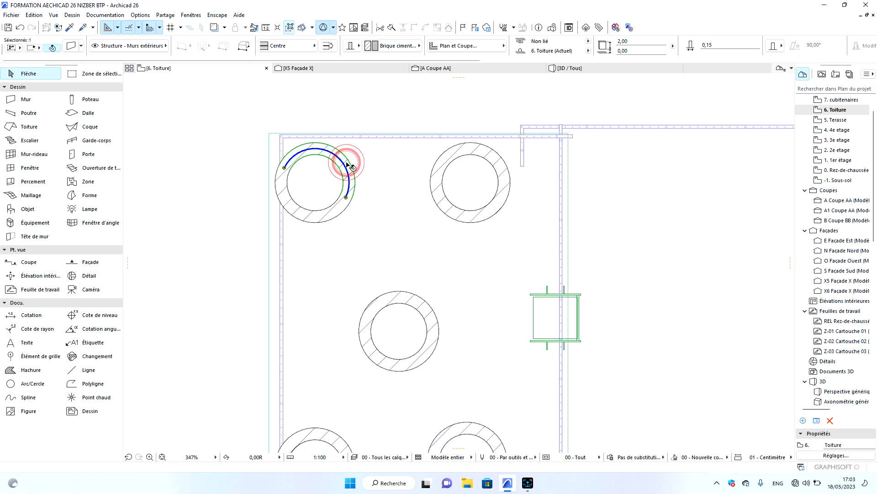
left_click(311, 215, "shift")
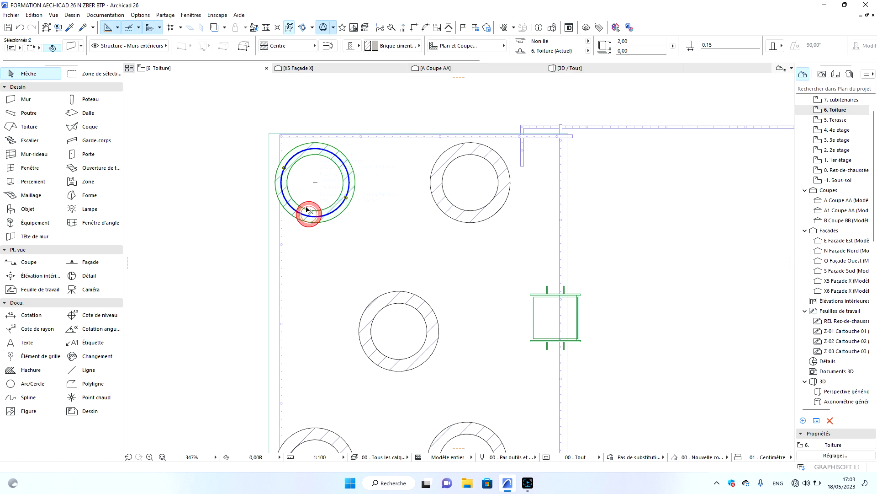
key("ctrl+d")
left_click(315, 184)
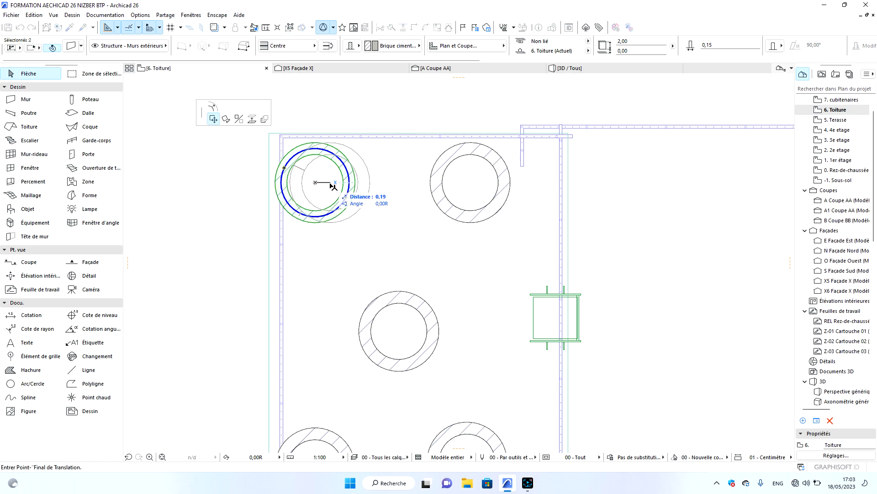
left_click(331, 183)
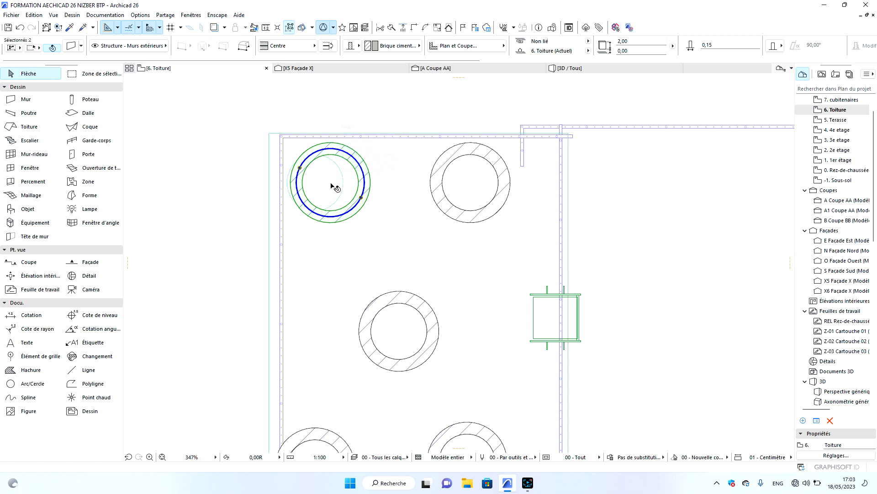
key("Escape")
left_click(340, 193)
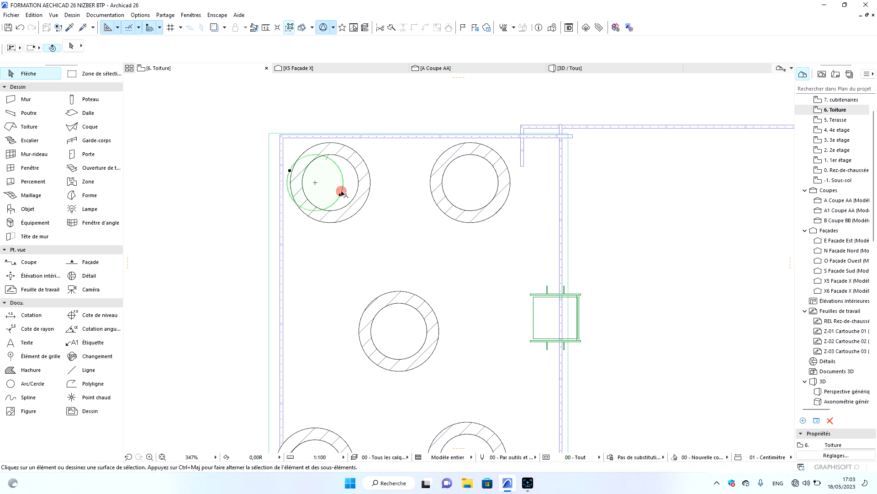
left_click(315, 183)
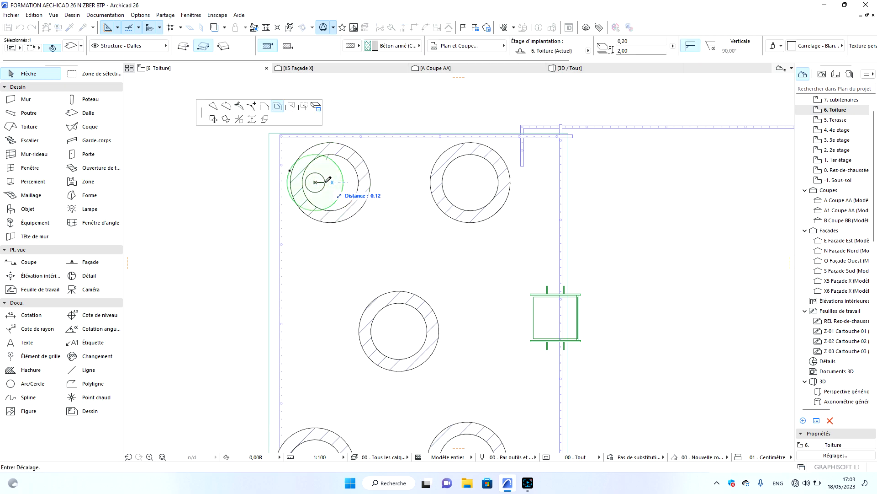
key("Escape")
key("Escape")
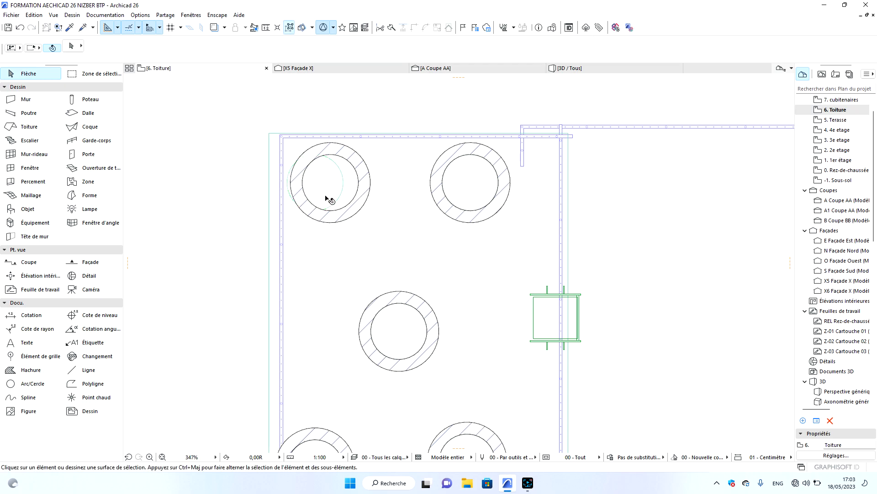
Move the upper-left cubitainer's circular top slab horizontally so it is centred in its shifted walls, and deselect it.
left_click(332, 199)
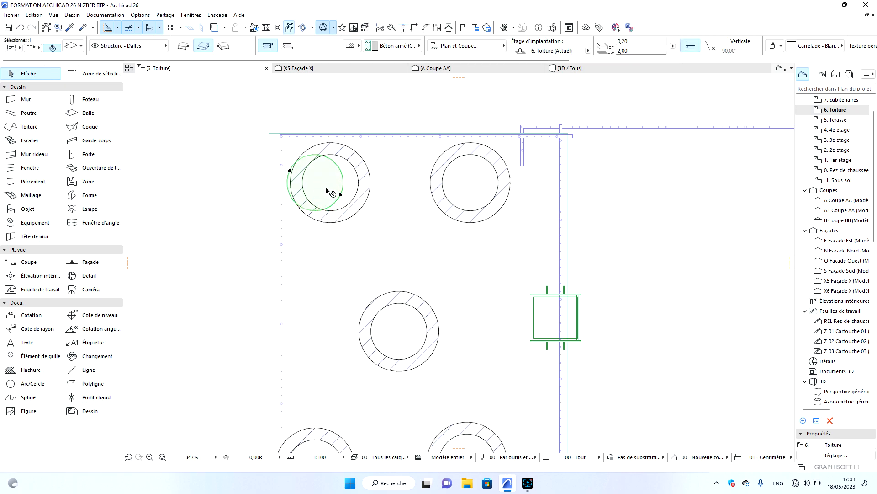
left_click(339, 196)
left_click(226, 120)
left_click(213, 119)
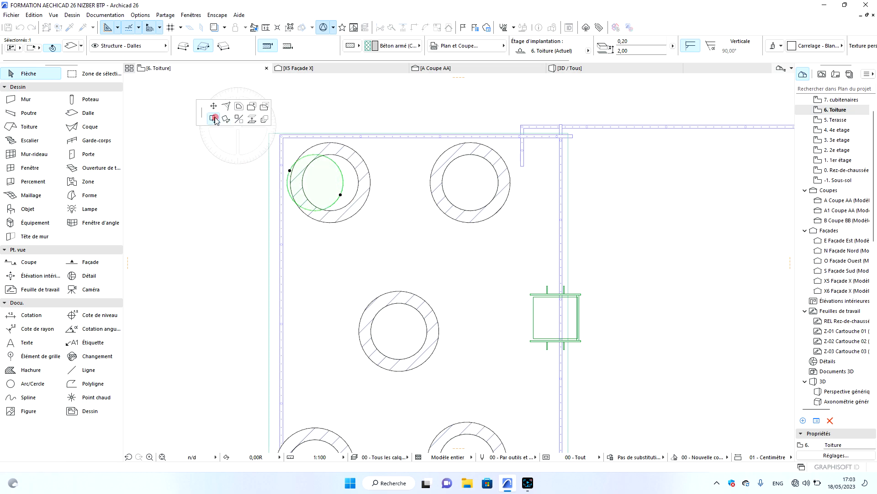
left_click(355, 195)
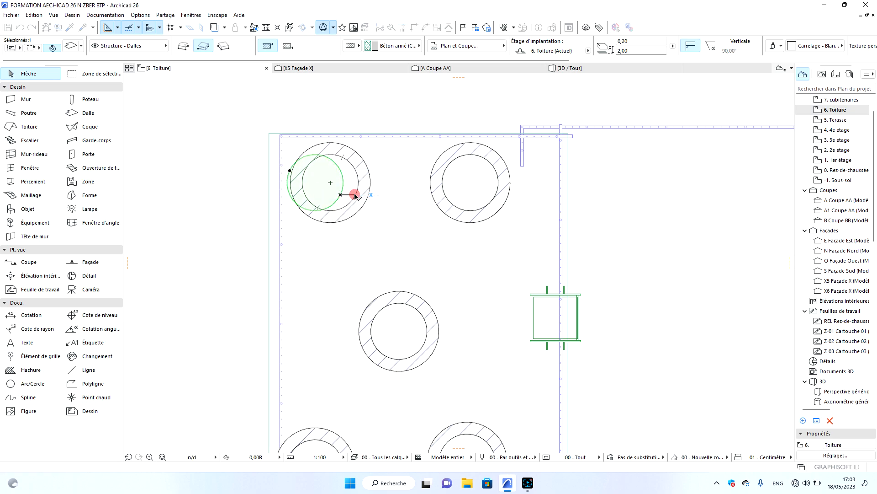
key("Escape")
Move the lower-left cubitainer's two curved walls horizontally about 0,15 m inward from the new railing.
scroll(372, 145, "down", 5)
scroll(356, 240, "up", 3)
scroll(356, 240, "up", 3)
left_click(370, 249)
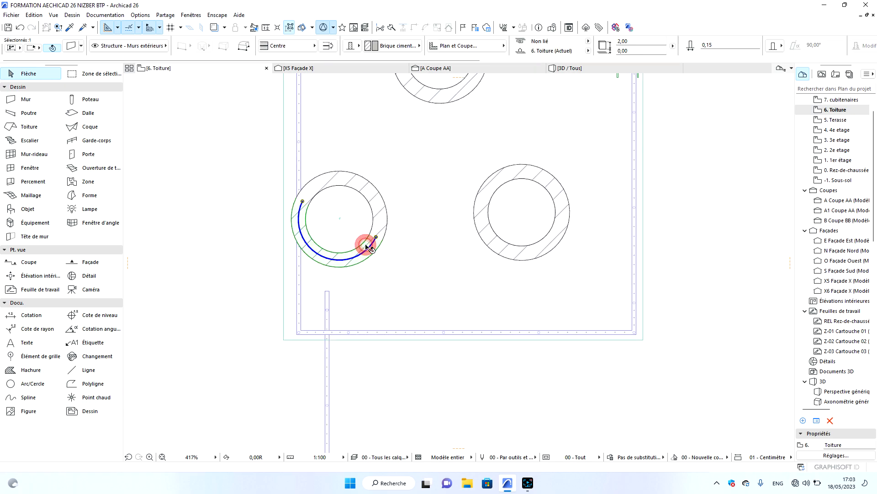
left_click(380, 202, "shift")
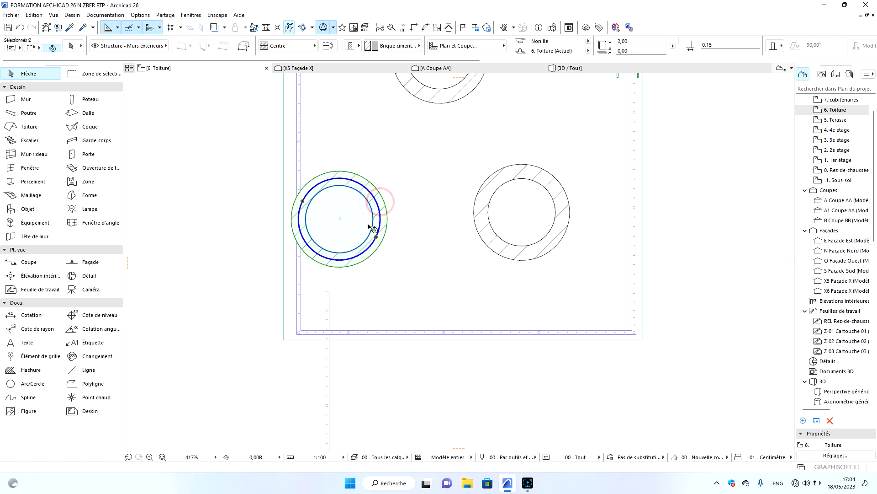
left_click(362, 223, "shift")
left_click(339, 220)
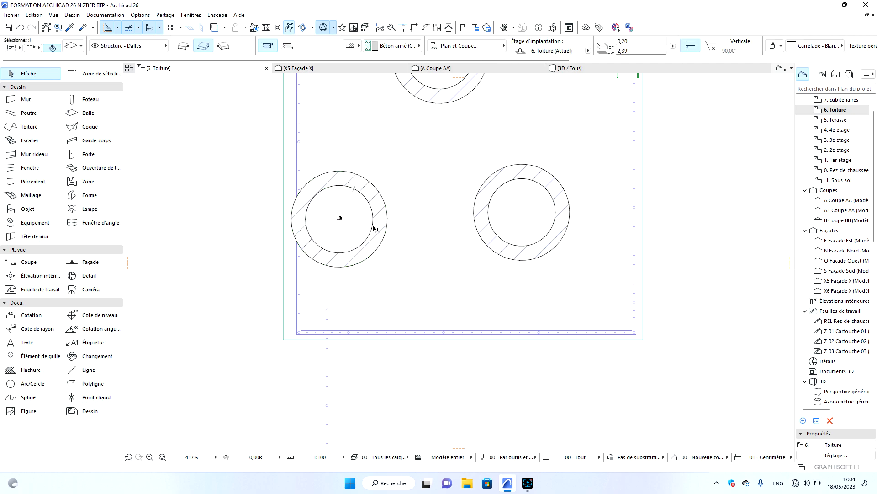
left_click(366, 244)
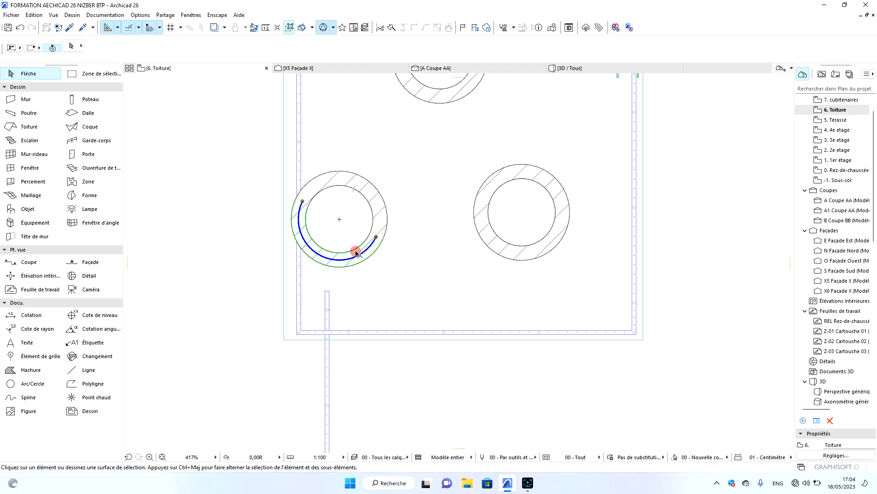
left_click(376, 219, "shift")
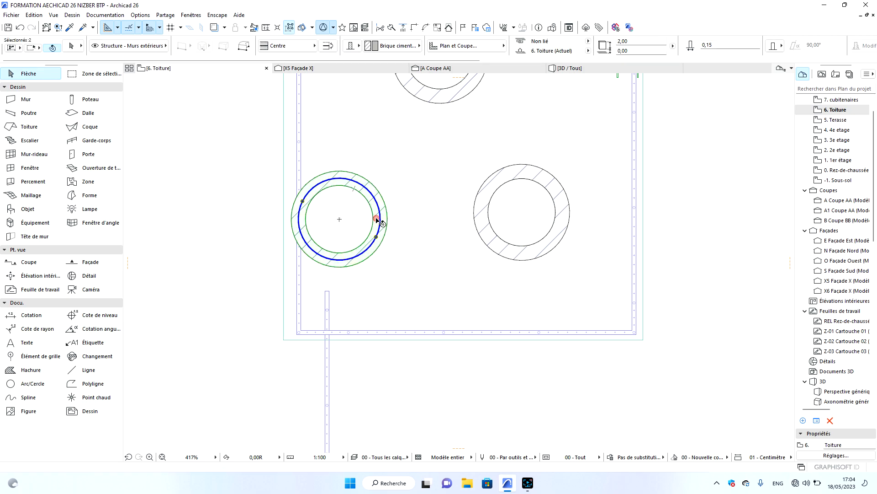
left_click(377, 236)
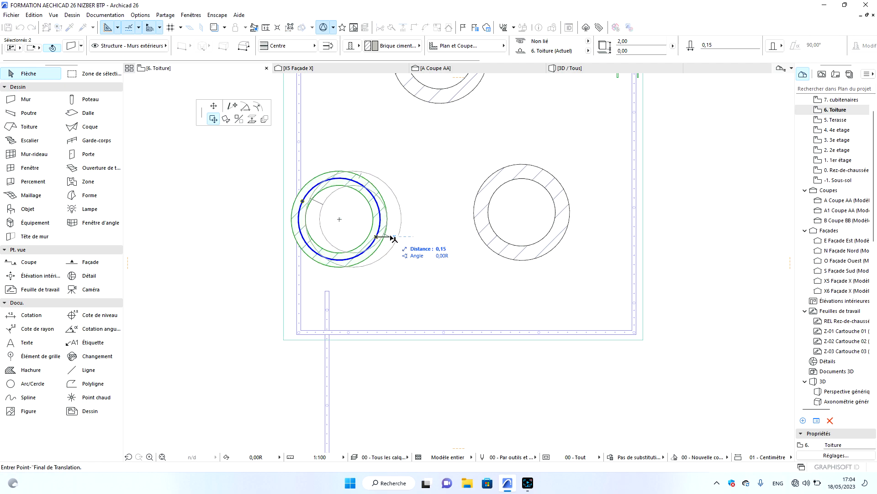
left_click(392, 237)
Move the lower-left cubitainer's circular top slab horizontally so it is centred in its shifted walls, and deselect it.
left_click(342, 221)
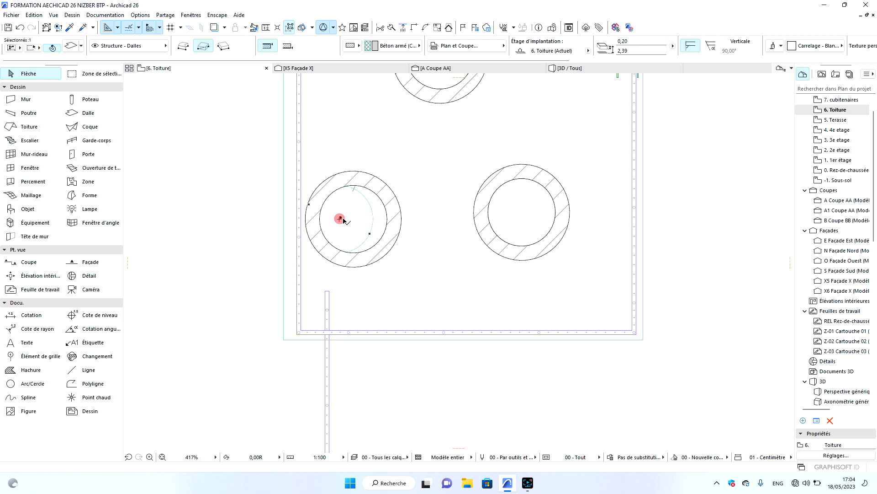
left_click(370, 234)
left_click(384, 233)
key("Escape")
scroll(452, 260, "down", 5)
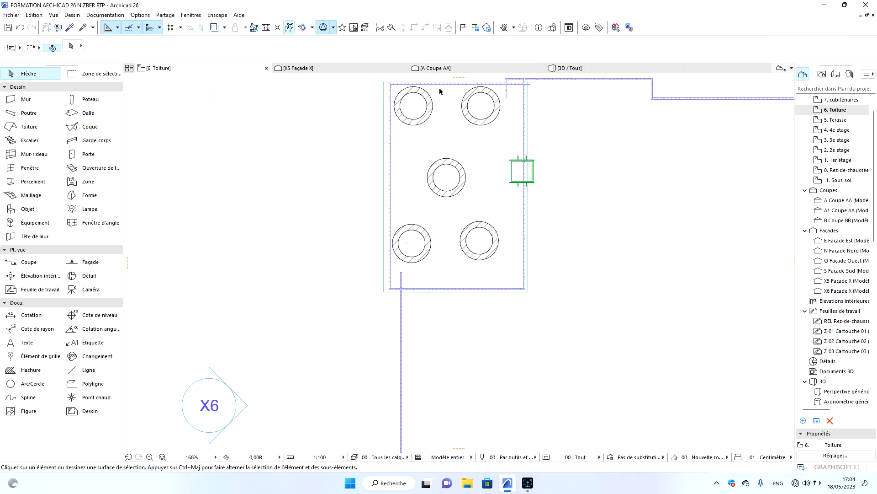
In the 3D view, raise the new railing around the stair tower onto its roof slab with a base offset of 3,20.
left_click(596, 69)
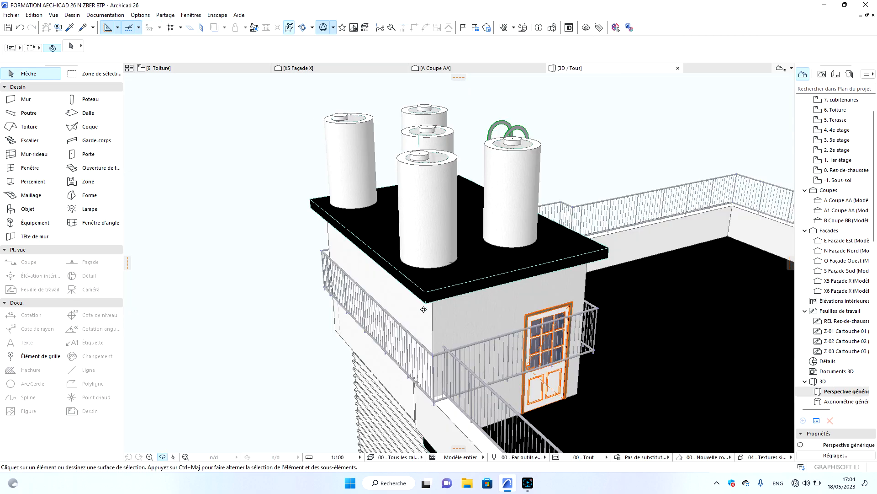
scroll(461, 370, "down", 1)
scroll(465, 396, "up", 2)
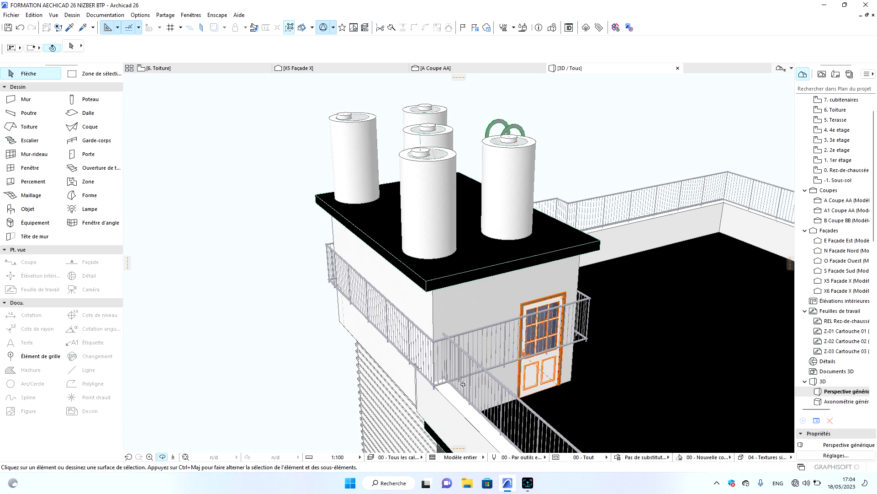
left_click_drag(460, 378, 483, 348)
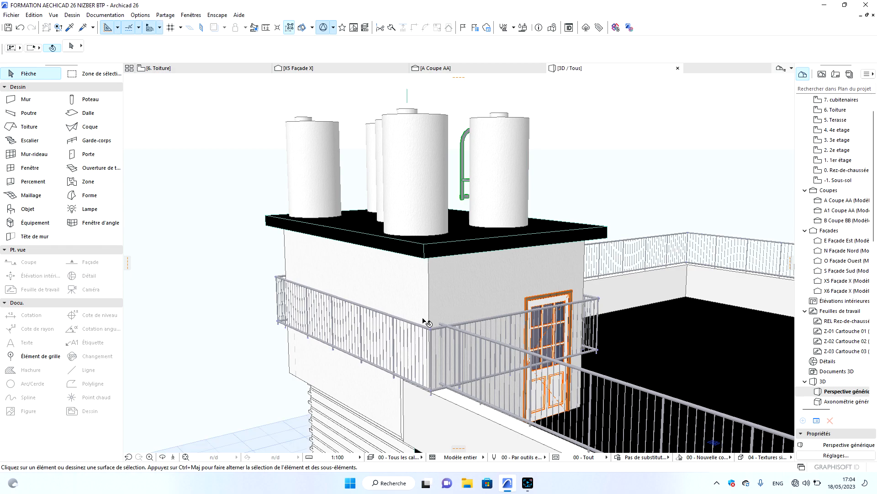
left_click(431, 331)
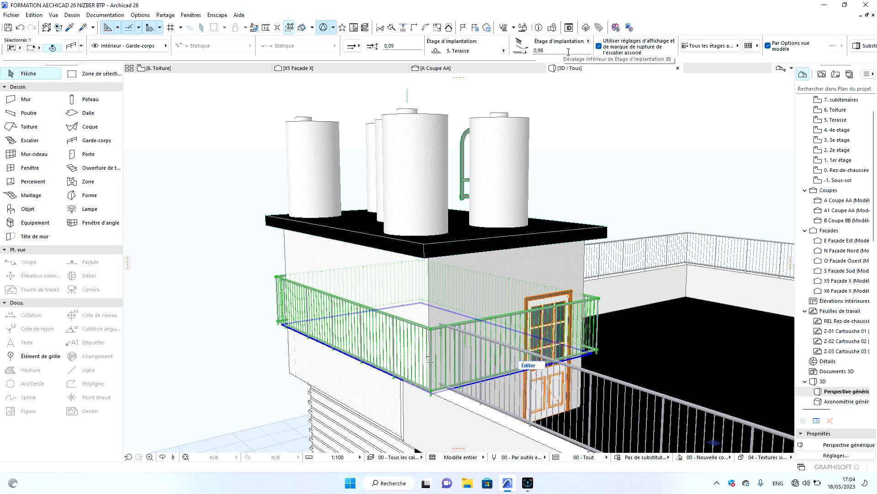
left_click(70, 46)
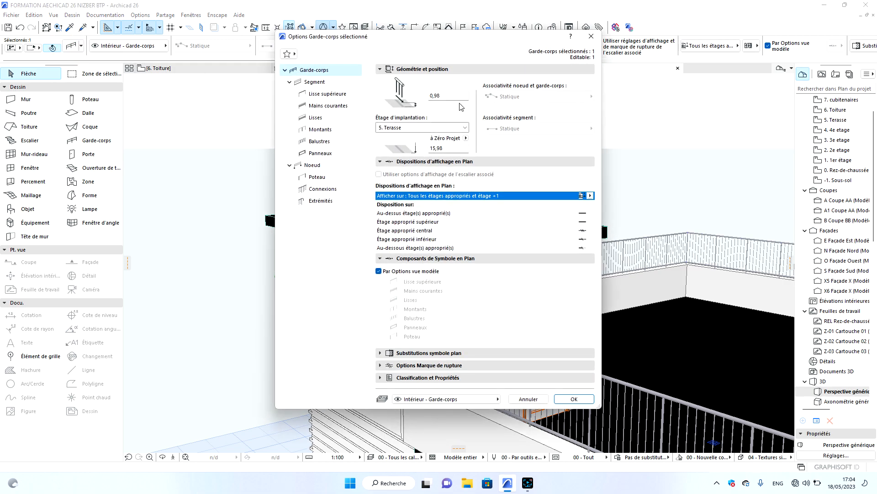
left_click(450, 96)
left_click(576, 398)
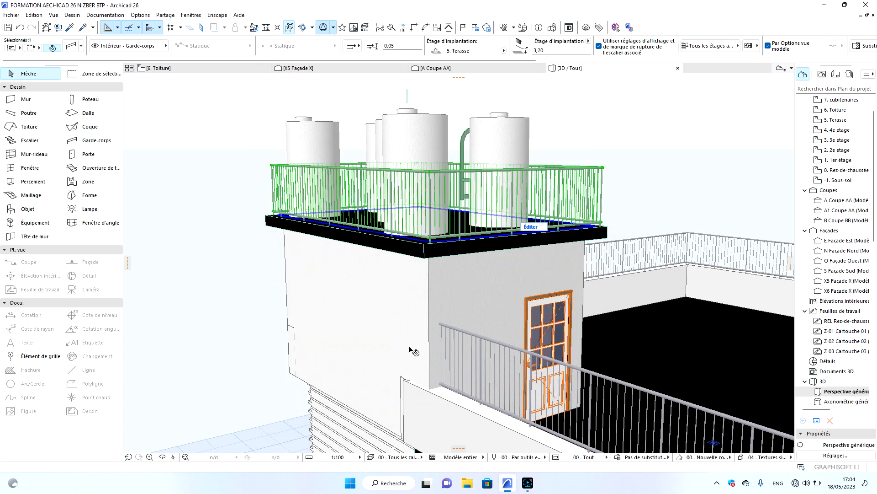
Examine the raised railing up close where it meets the access ladder, the cubitainers and the roof slab's edge.
left_click(162, 457)
left_click_drag(251, 282, 458, 264)
left_click_drag(541, 243, 229, 274)
scroll(463, 211, "up", 5)
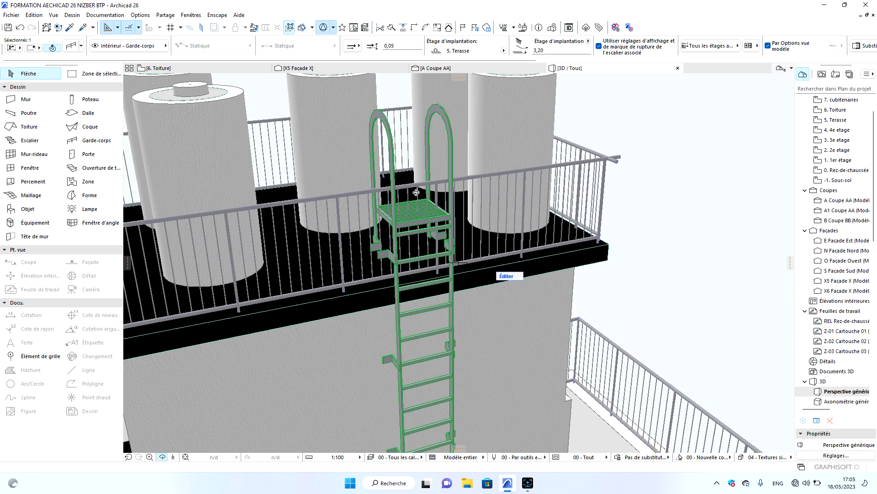
scroll(400, 231, "up", 5)
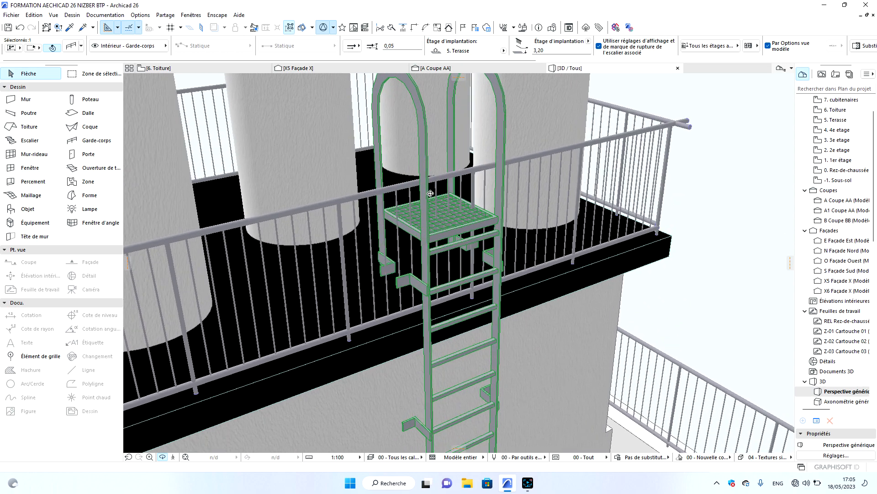
middle_click_drag(423, 203, 350, 200, "shift")
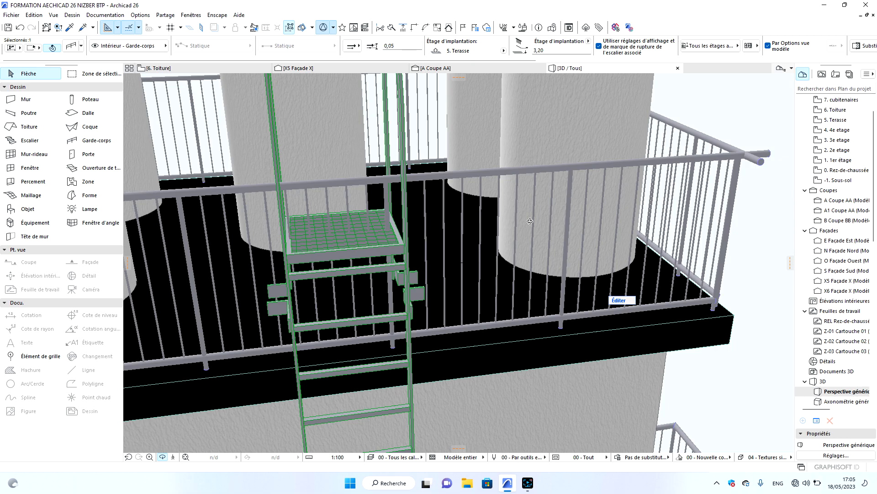
scroll(572, 293, "down", 2)
middle_click_drag(382, 270, 613, 271, "shift")
scroll(619, 263, "down", 4)
scroll(619, 262, "down", 3)
Examine the whole building's facades, from the entrance stairs up to the balconies and terrace.
left_click_drag(390, 282, 530, 293)
scroll(507, 188, "down", 5)
scroll(507, 187, "down", 5)
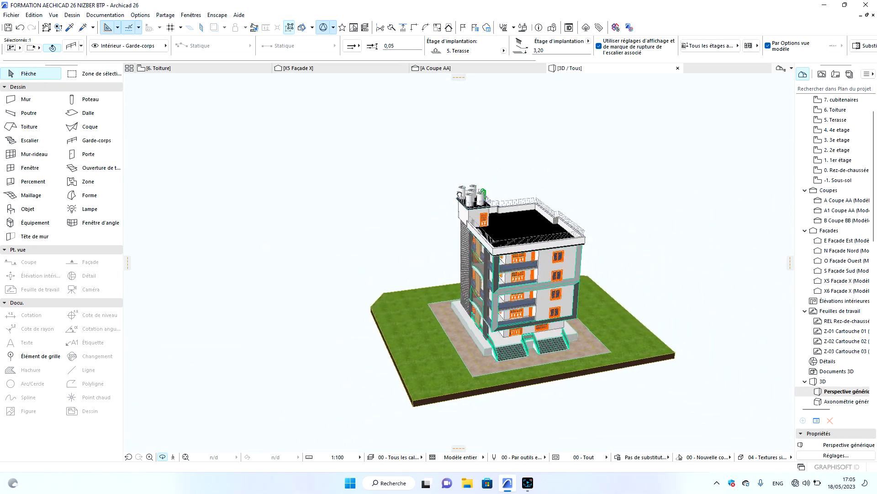
scroll(497, 268, "up", 5)
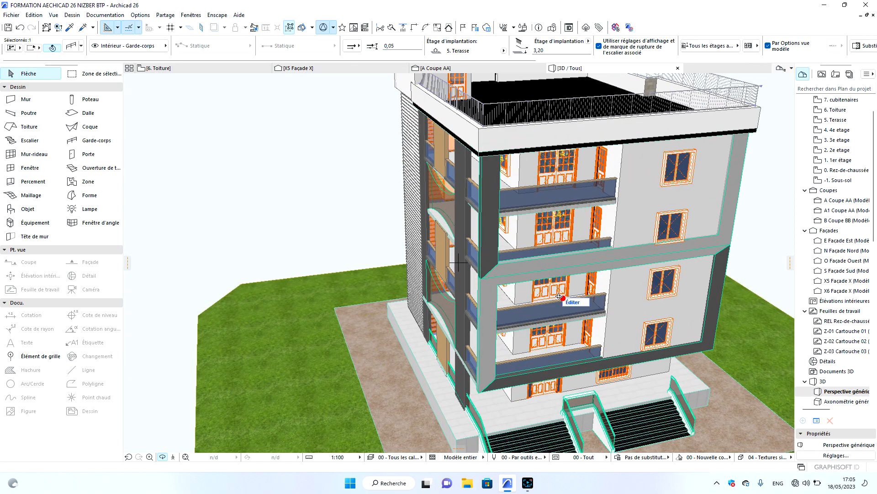
scroll(396, 257, "down", 8)
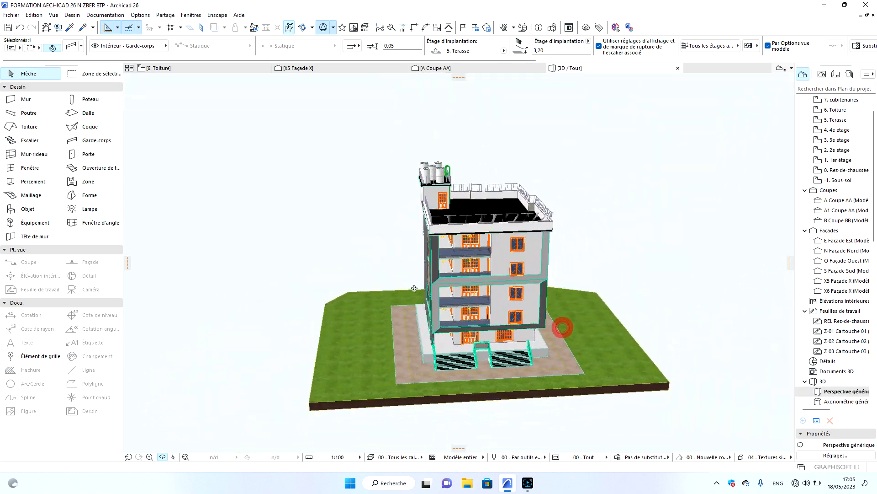
scroll(433, 365, "up", 10)
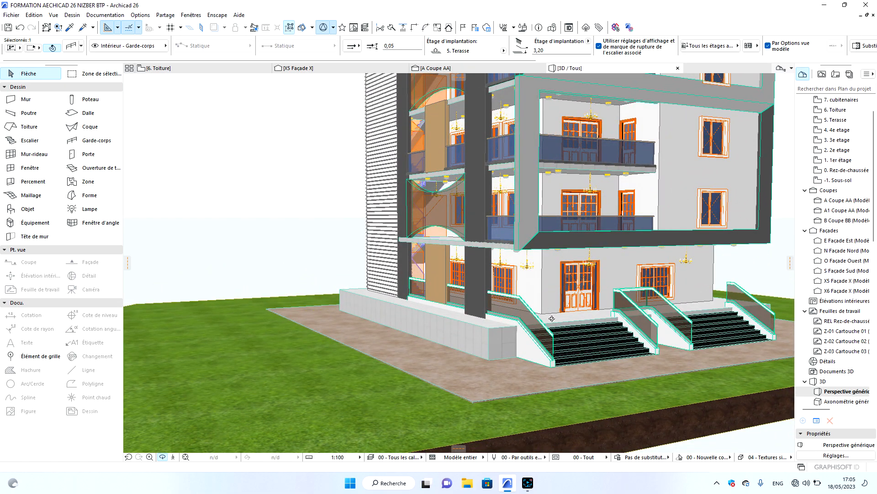
left_click_drag(552, 318, 445, 312)
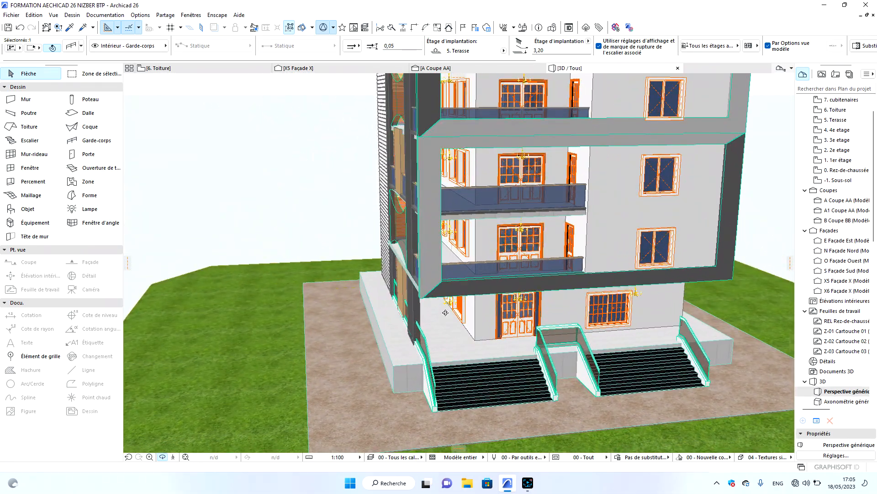
scroll(443, 312, "down", 5)
scroll(496, 351, "up", 5)
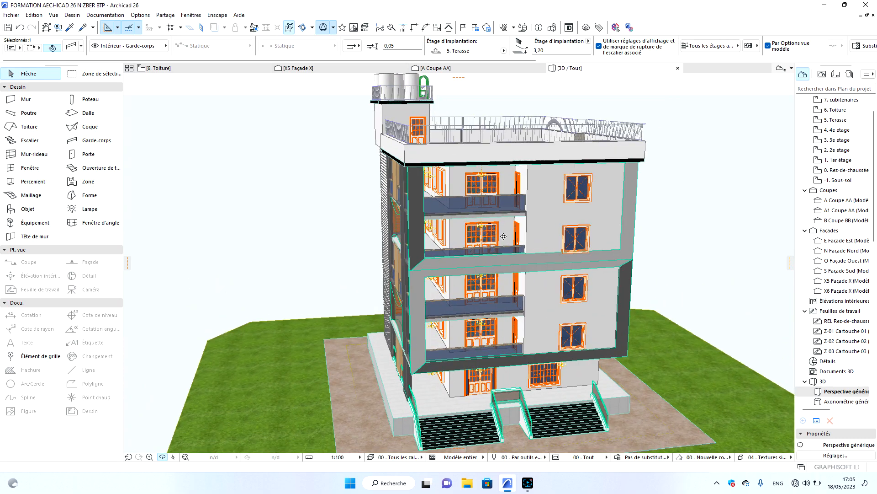
scroll(495, 351, "down", 5)
left_click_drag(457, 197, 554, 190)
Examine the finished tower roof with its cubitainers, ladder and railing against the terrace and the whole building from several sides.
scroll(441, 148, "up", 5)
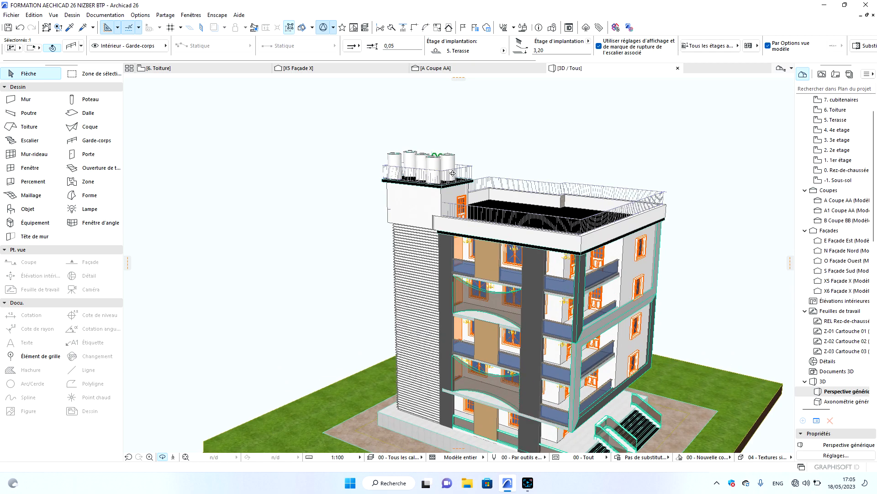
scroll(458, 159, "up", 5)
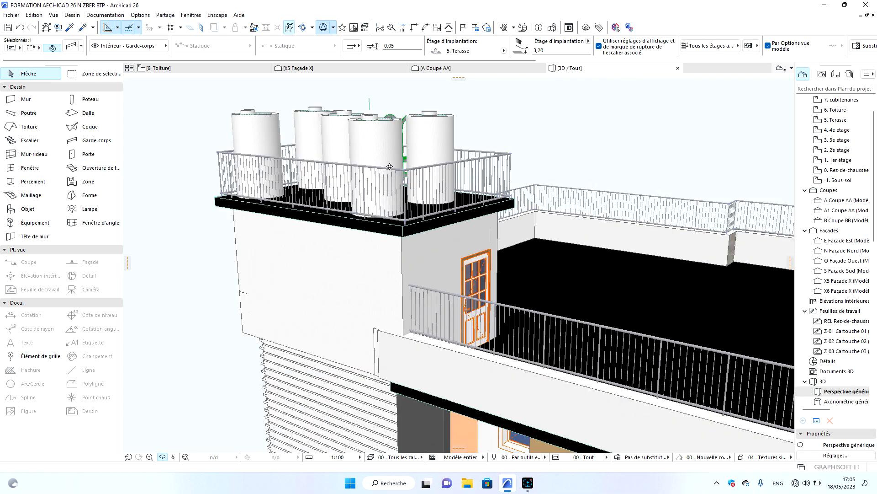
mouse_move(338, 202)
left_mouse_down()
mouse_move(492, 183)
mouse_move(525, 165)
mouse_move(438, 179)
mouse_move(419, 253)
left_mouse_up()
scroll(329, 229, "down", 5)
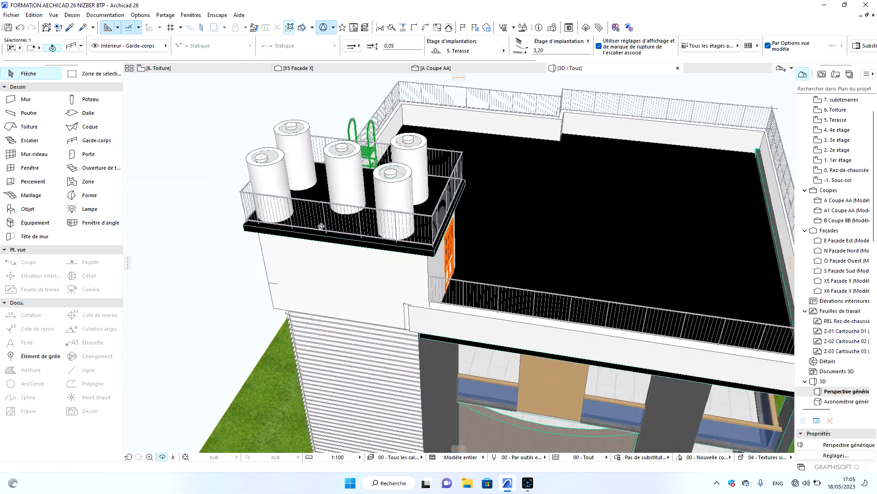
left_click_drag(454, 230, 475, 220)
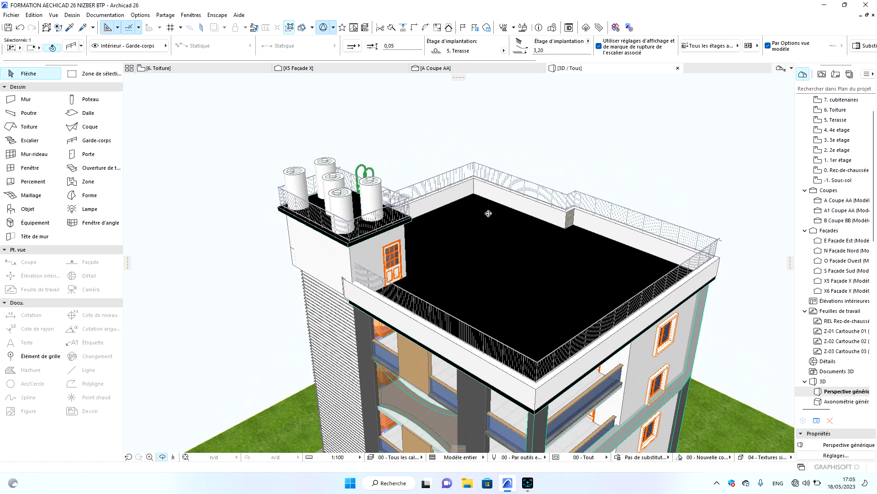
scroll(476, 219, "down", 5)
left_click_drag(405, 280, 527, 253)
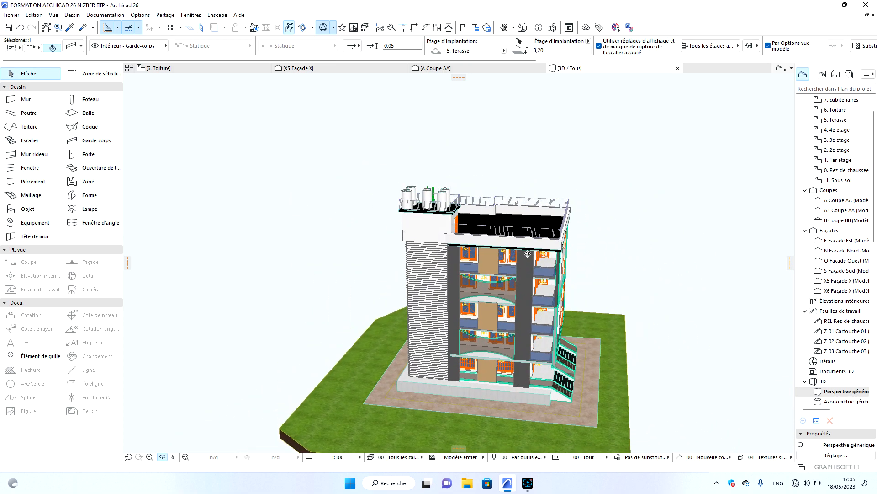
scroll(530, 320, "up", 3)
left_click_drag(573, 313, 361, 290)
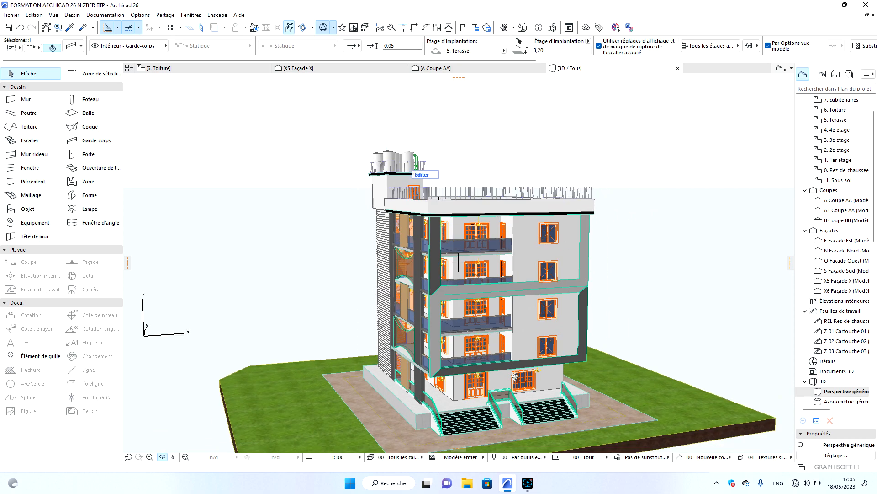
middle_click_drag(506, 381, 548, 382, "shift")
middle_click_drag(483, 352, 466, 254, "shift")
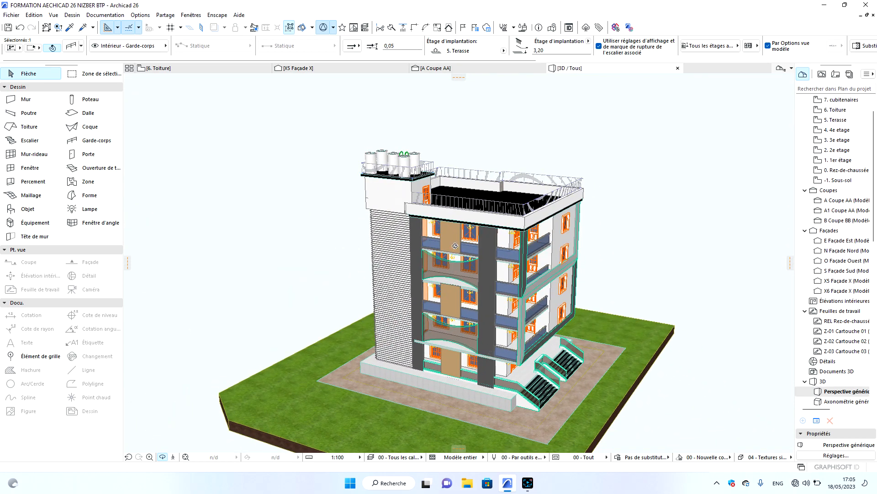
scroll(423, 204, "up", 3)
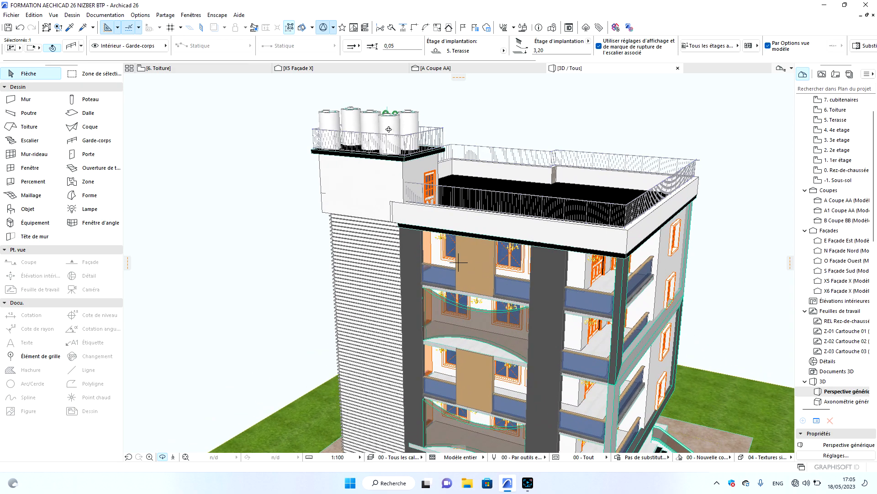
scroll(389, 129, "up", 2)
middle_click_drag(356, 188, 405, 183, "shift")
scroll(404, 184, "down", 6)
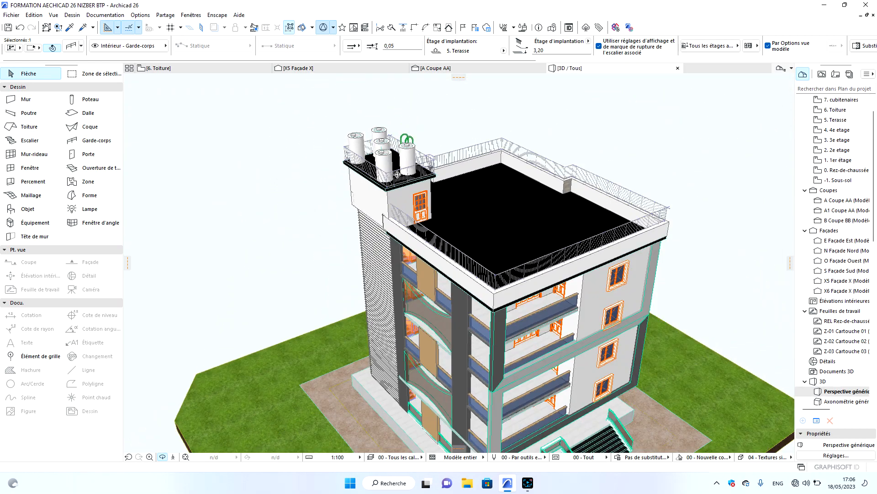
Examine the balcony facade, the stair tower's ribbed wall and the curved side balconies from high and low viewpoints.
scroll(506, 338, "up", 3)
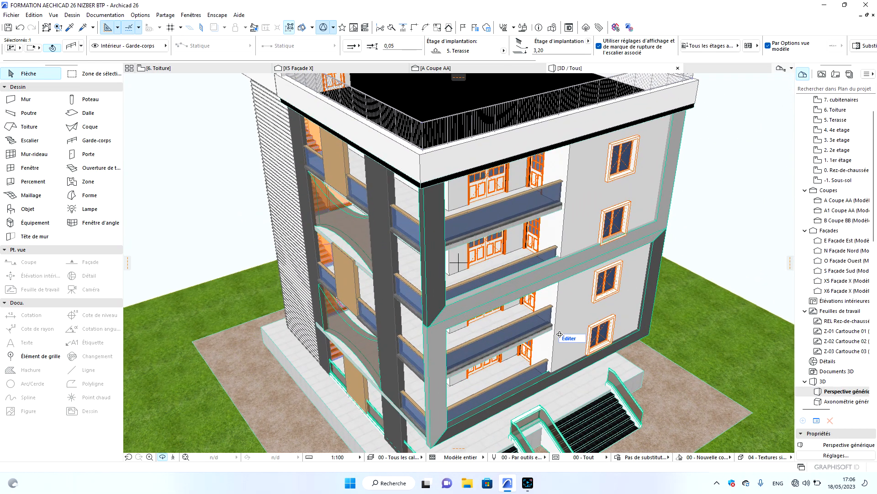
middle_click_drag(503, 291, 555, 283, "shift")
scroll(599, 368, "down", 5)
scroll(343, 288, "down", 3)
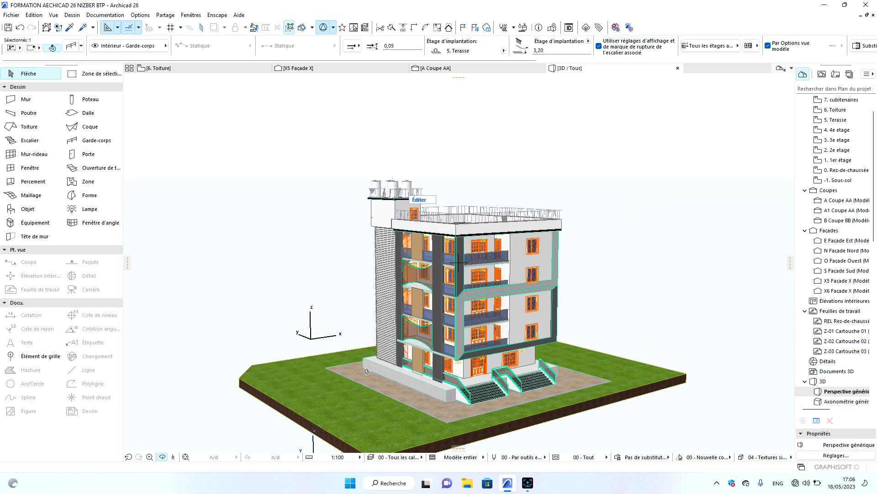
scroll(464, 395, "up", 5)
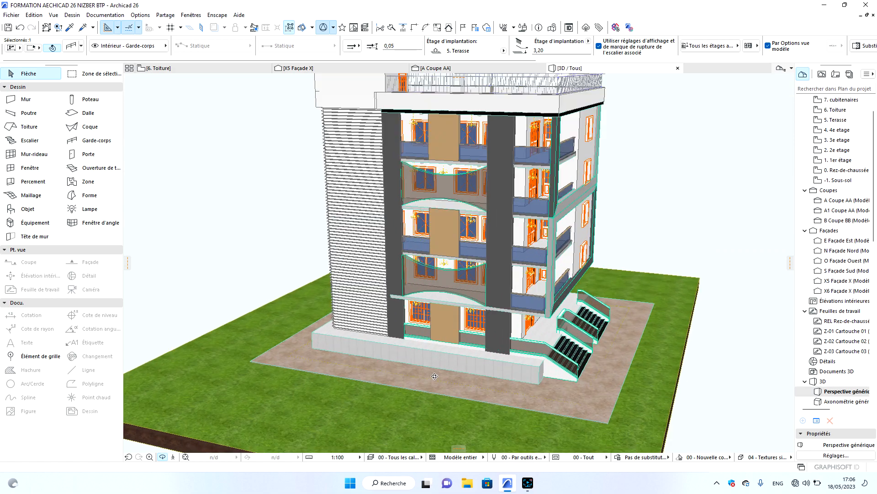
mouse_move(407, 338)
middle_mouse_down("shift")
mouse_move(391, 348)
mouse_move(378, 309)
mouse_move(404, 346)
middle_mouse_up("shift")
middle_click_drag(348, 330, 332, 294, "shift")
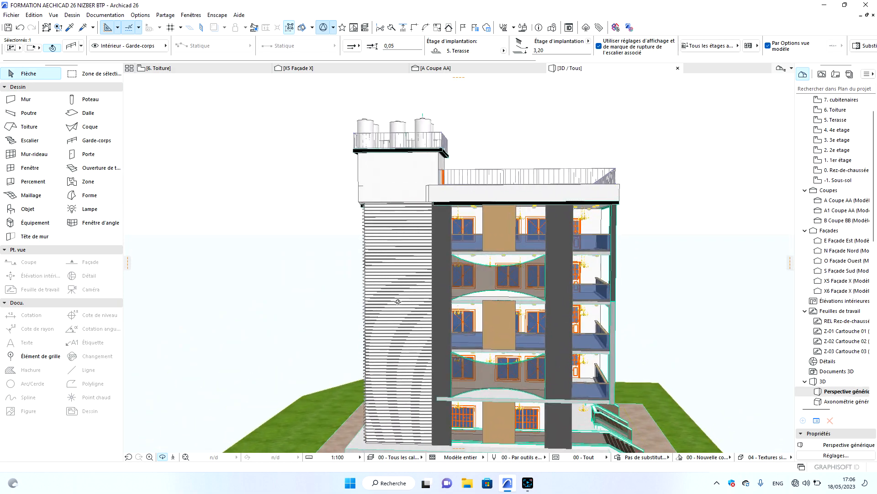
middle_click_drag(387, 302, 446, 314, "shift")
middle_click_drag(557, 337, 517, 381, "shift")
scroll(517, 381, "up", 5)
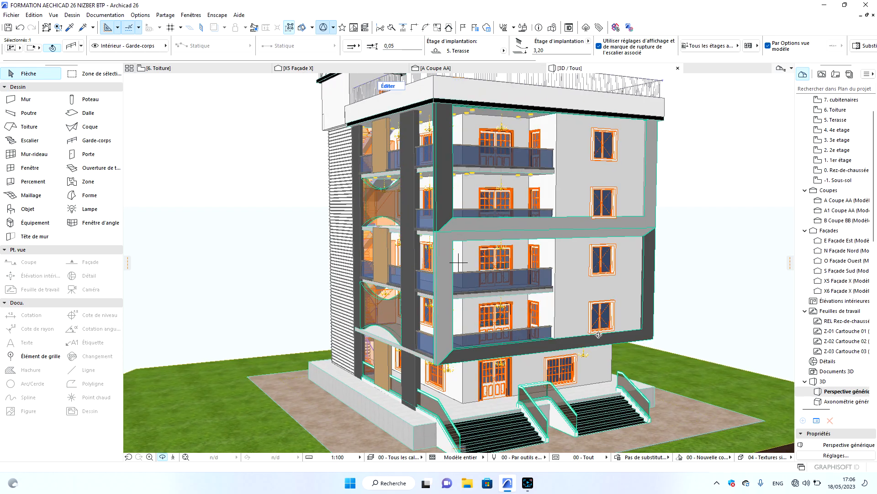
Examine how the stair tower, the terrace parapet and its railing sit above the side facade.
scroll(441, 309, "up", 3)
middle_click_drag(441, 308, 593, 324, "shift")
scroll(542, 390, "down", 4)
scroll(419, 153, "up", 5)
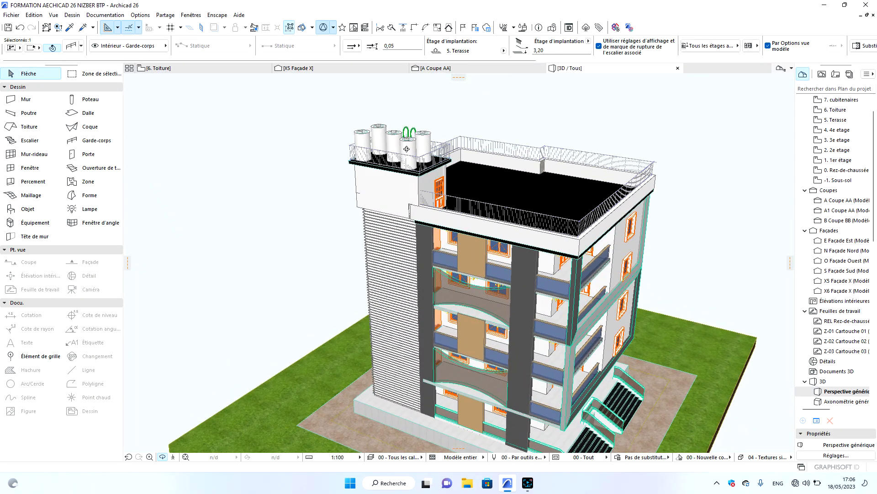
scroll(407, 149, "down", 2)
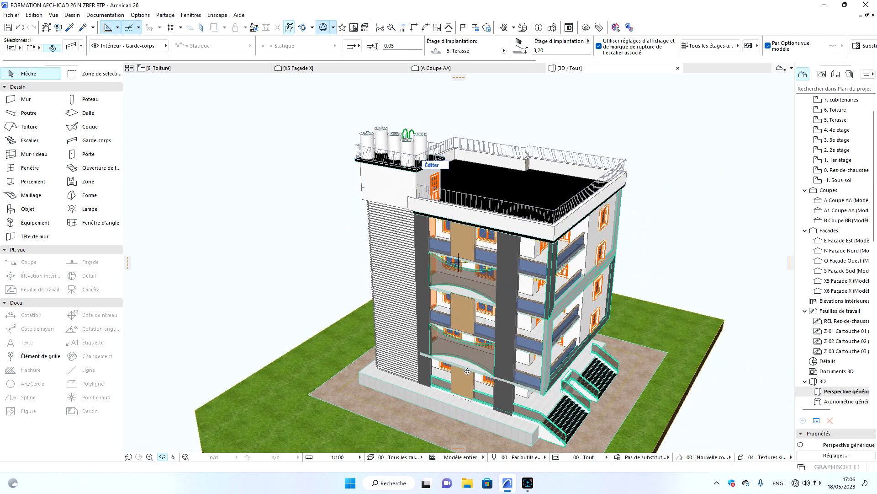
middle_click_drag(467, 380, 515, 375, "shift")
middle_click_drag(569, 230, 540, 225, "shift")
Inspect the tower roof's cubitainers, perimeter railing and access ladder up close and from the terrace side.
scroll(392, 149, "up", 4)
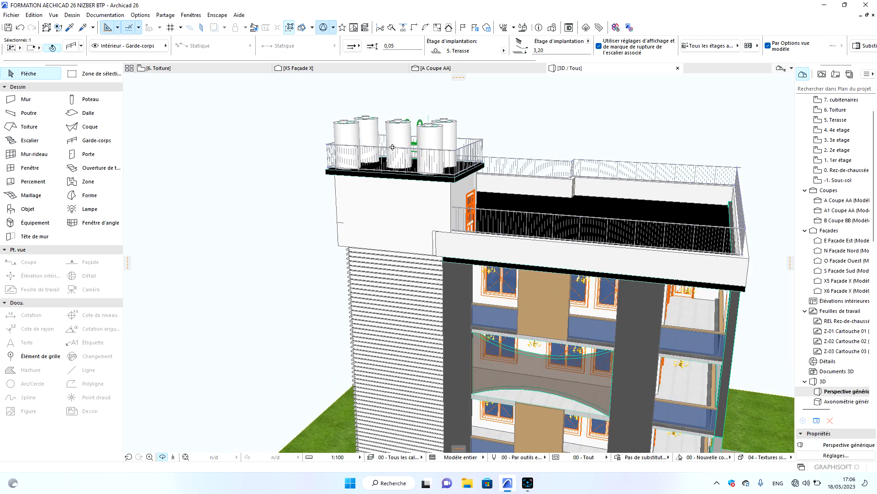
left_click_drag(340, 189, 471, 178)
scroll(416, 116, "up", 6)
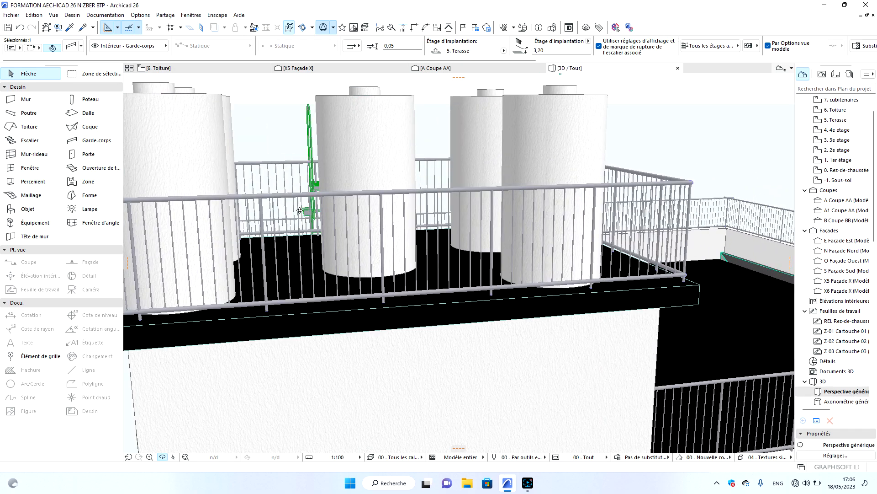
scroll(301, 215, "down", 3)
left_click_drag(313, 241, 197, 277)
left_click_drag(384, 249, 303, 257)
scroll(517, 194, "down", 5)
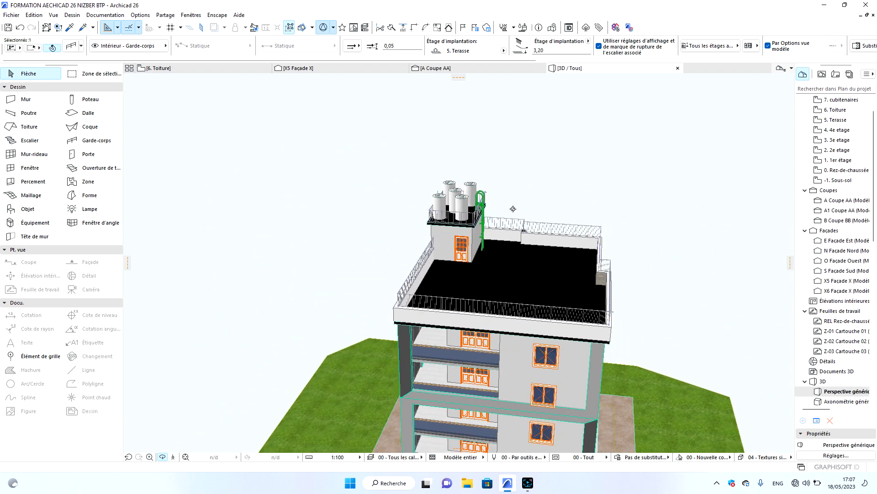
Examine the front facade from the twin entrance stairs and ground-floor door up to the framed balconies.
scroll(514, 346, "up", 8)
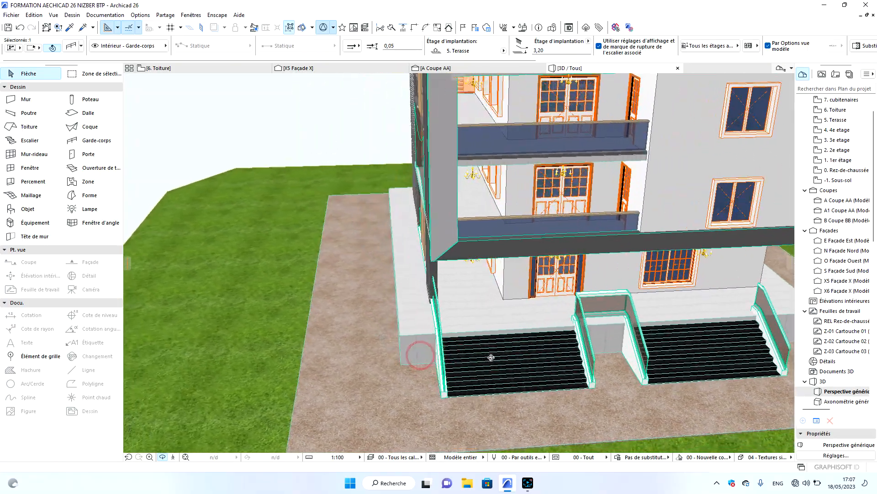
left_click_drag(491, 357, 389, 347)
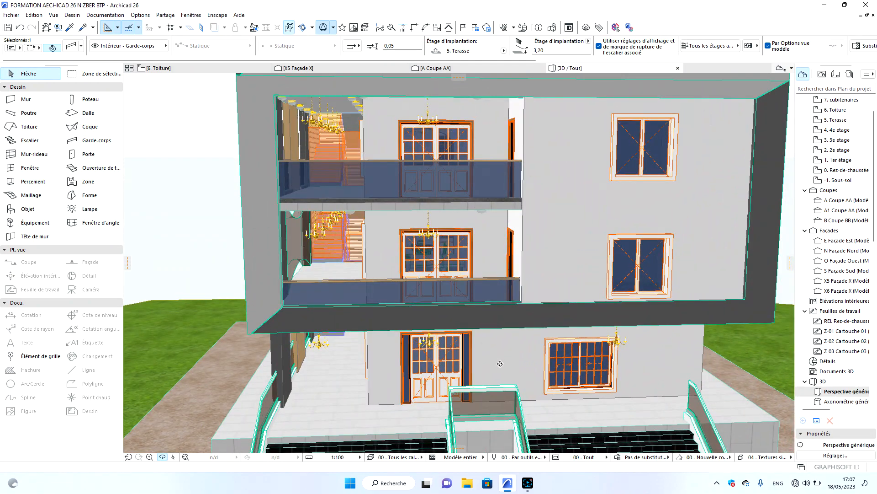
scroll(500, 364, "down", 5)
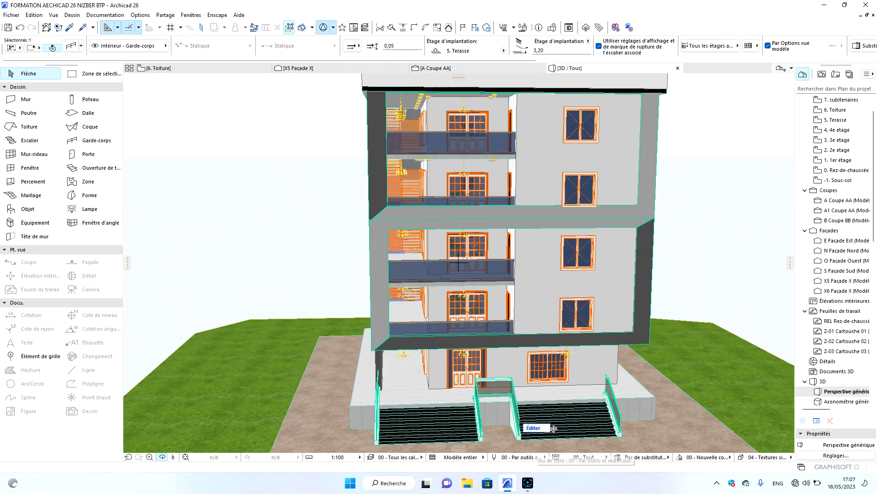